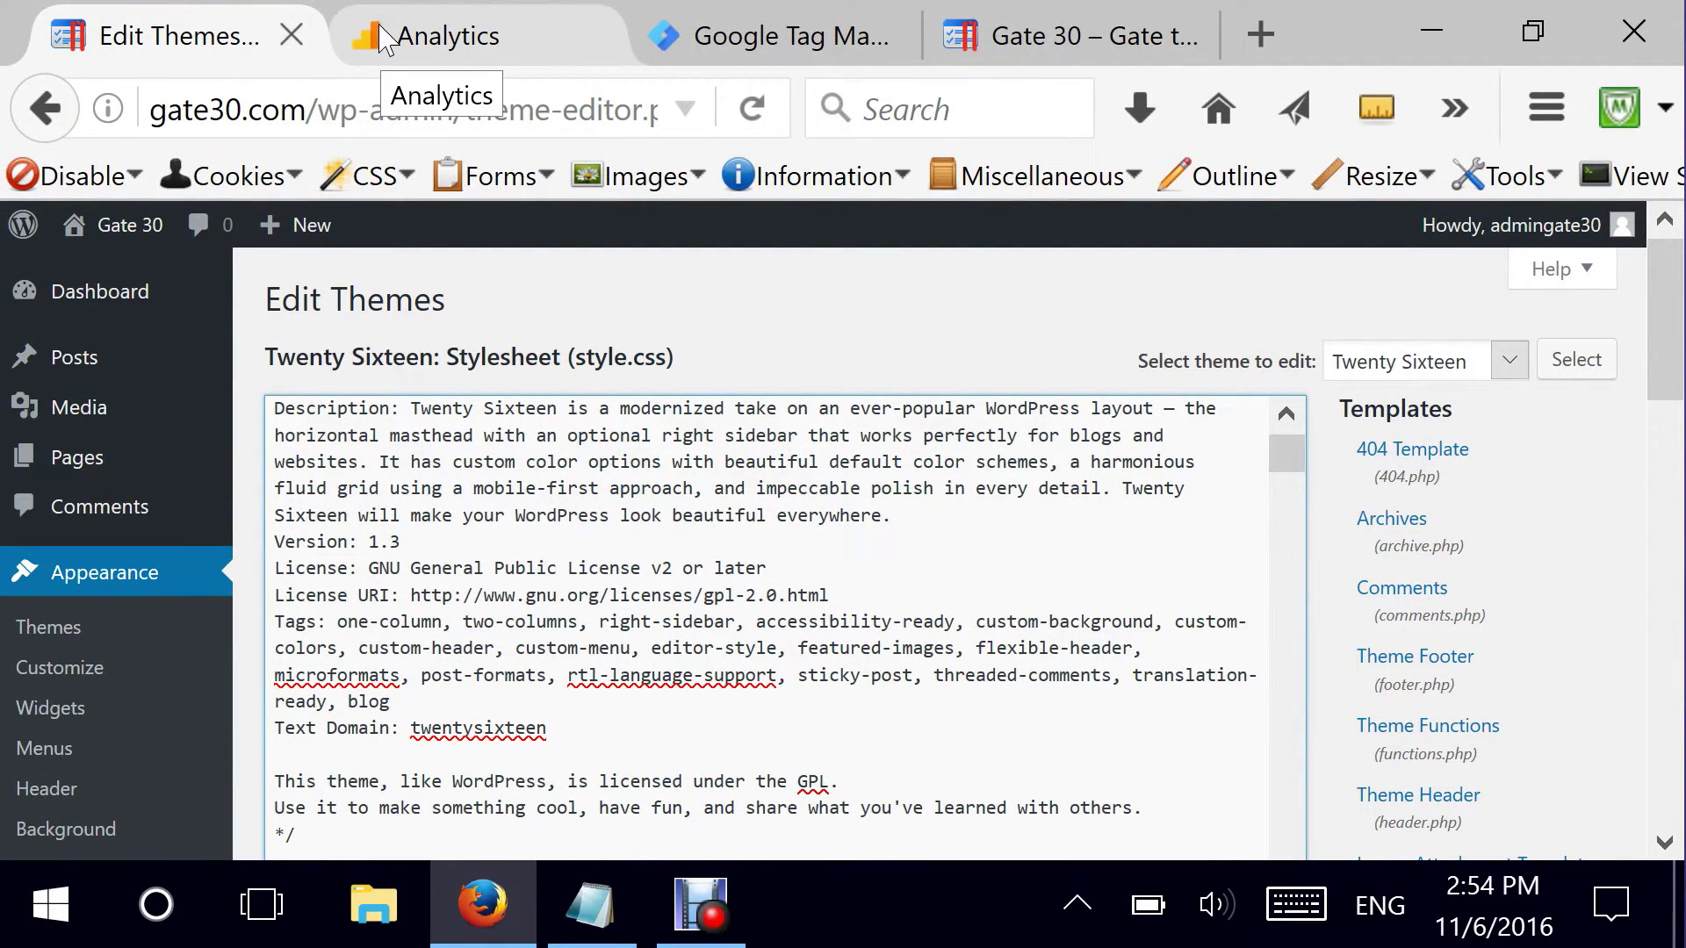
- Open the Twenty Sixteen theme's 404 Template (404.php) for editing and go to the end of its code
mouse_move(121, 367)
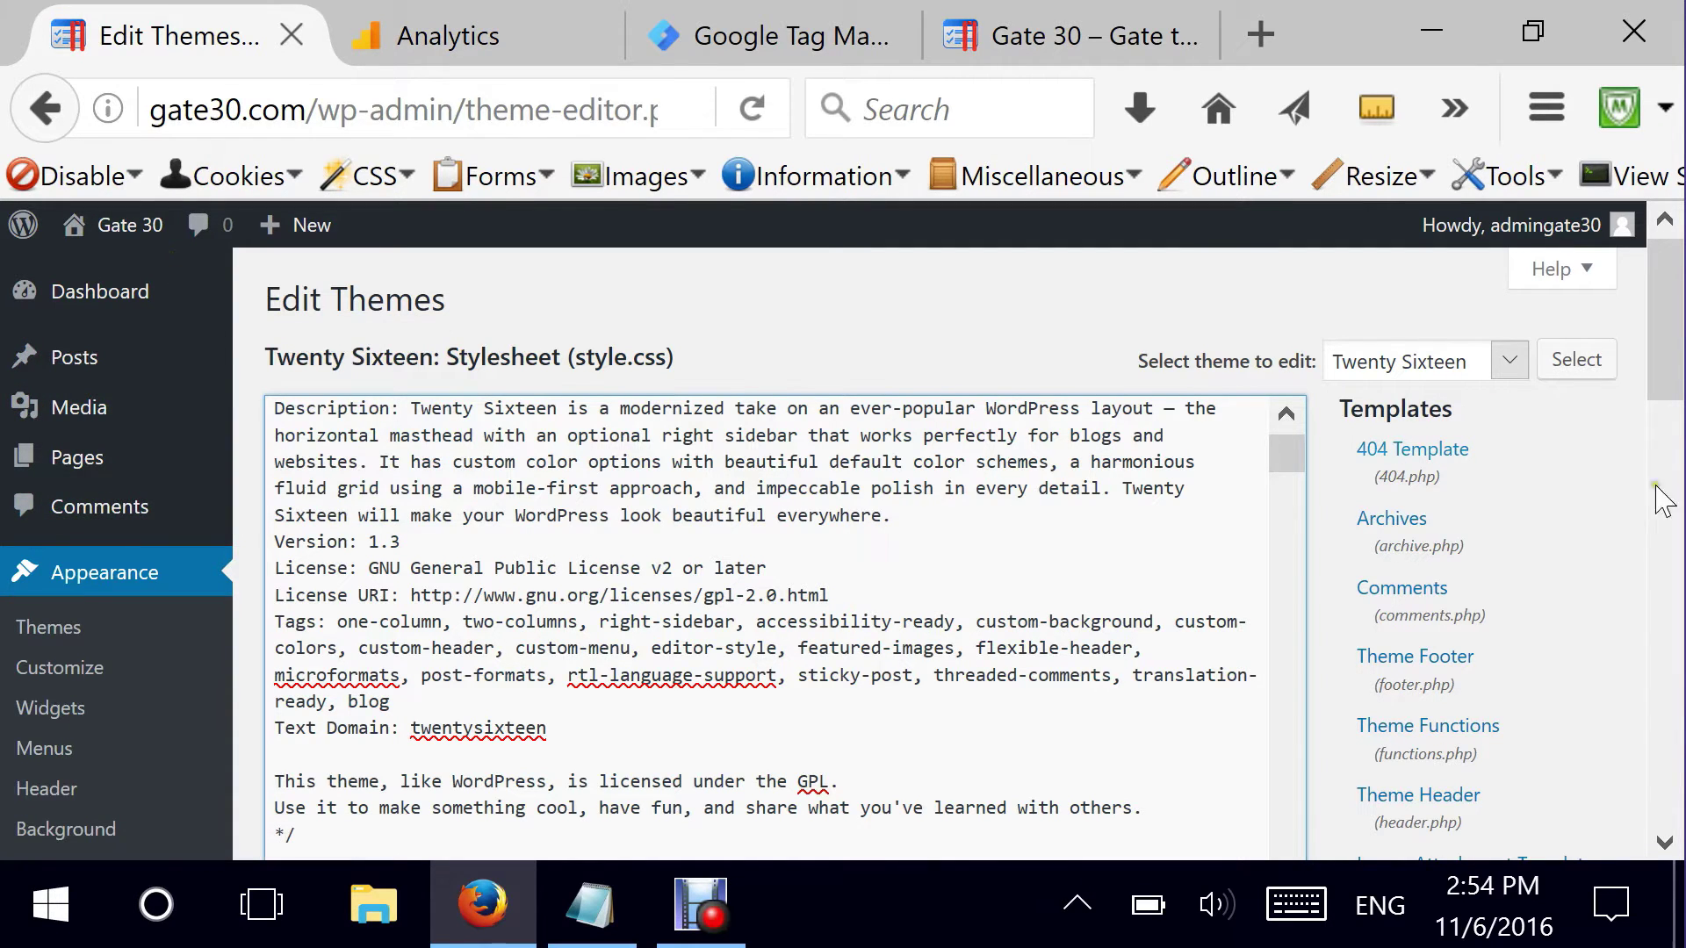
left_click_drag(1666, 342, 1666, 380)
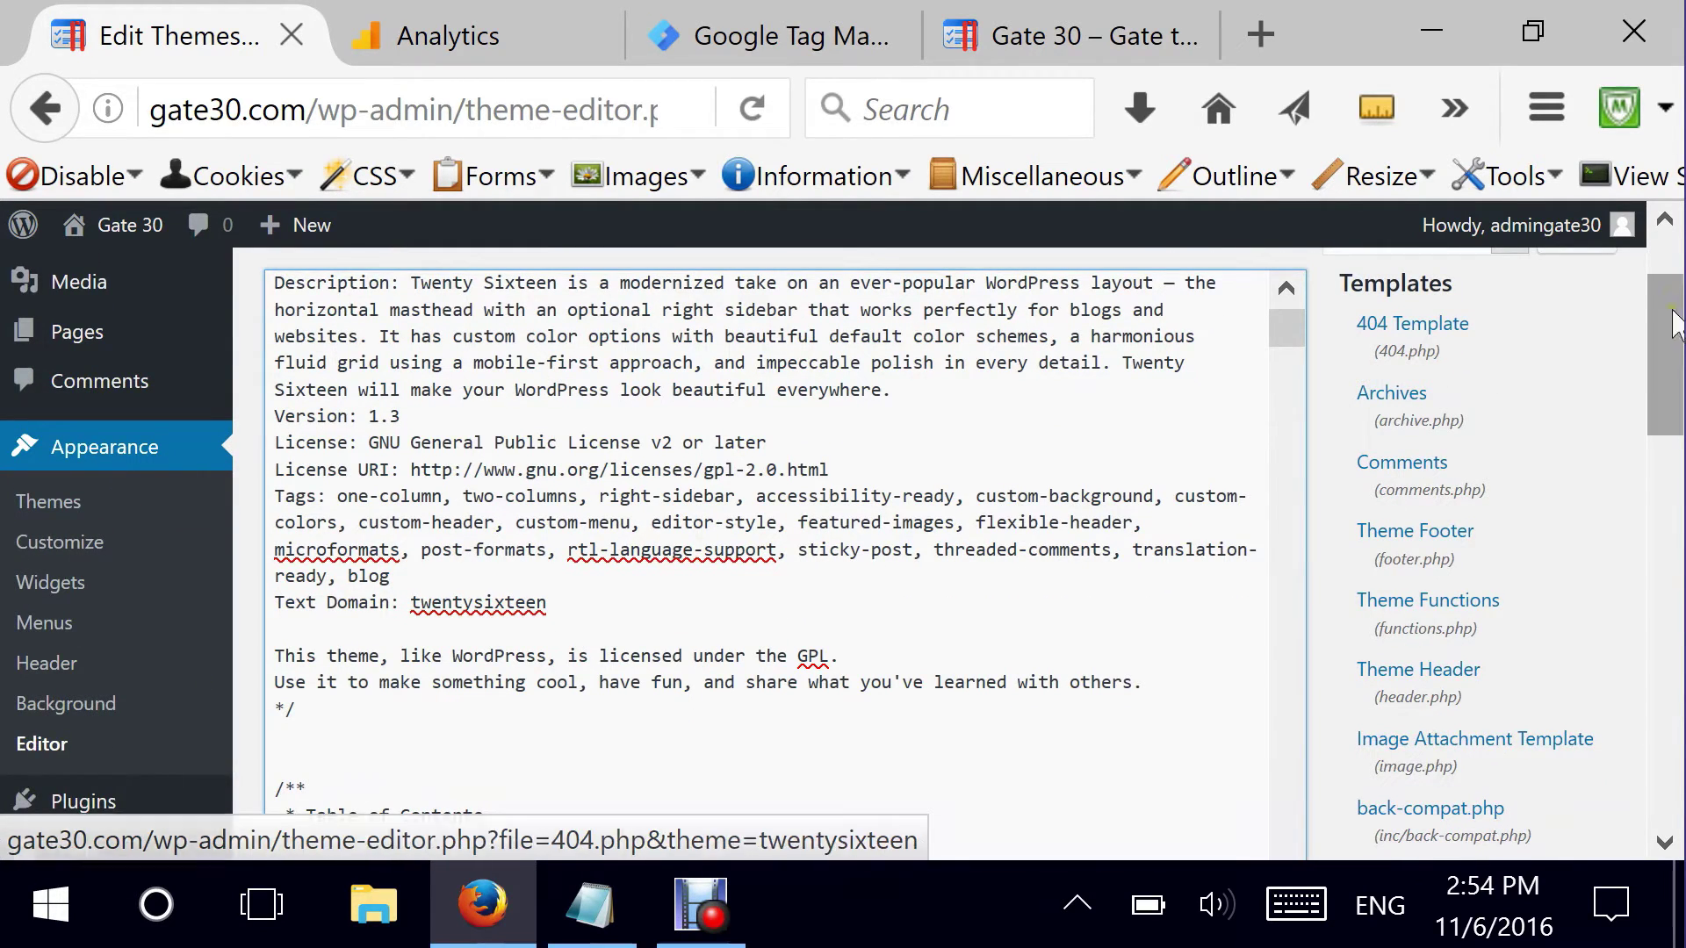
left_click(1408, 336)
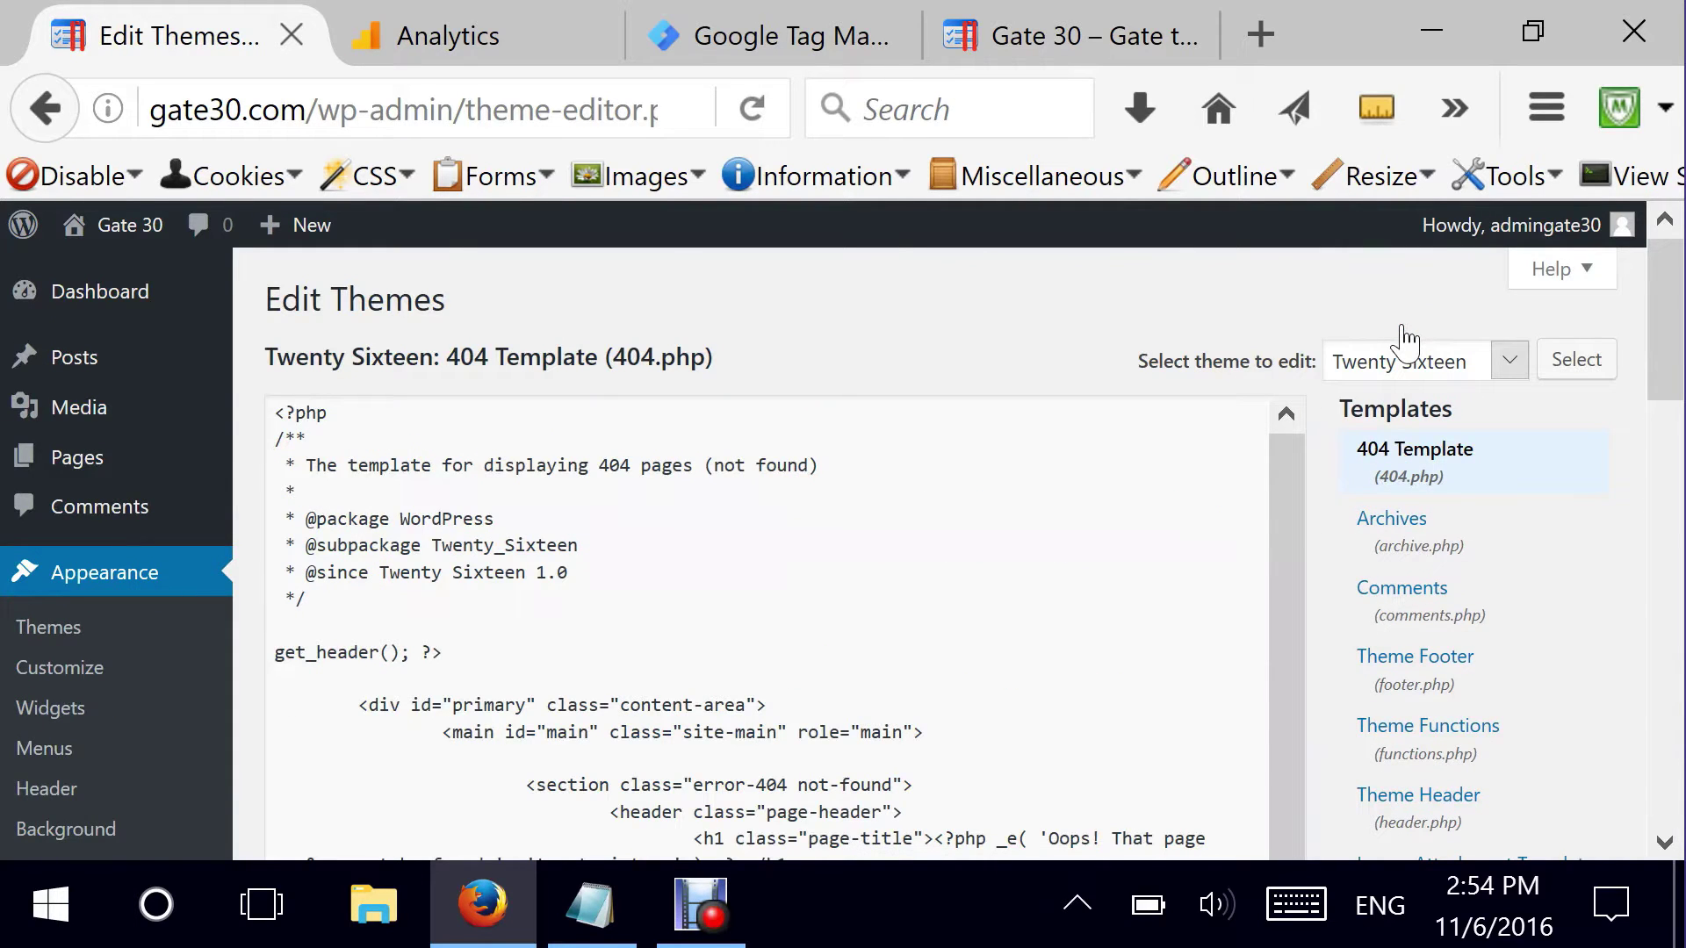
left_click_drag(1678, 338, 1669, 488)
left_click_drag(1303, 369, 1289, 597)
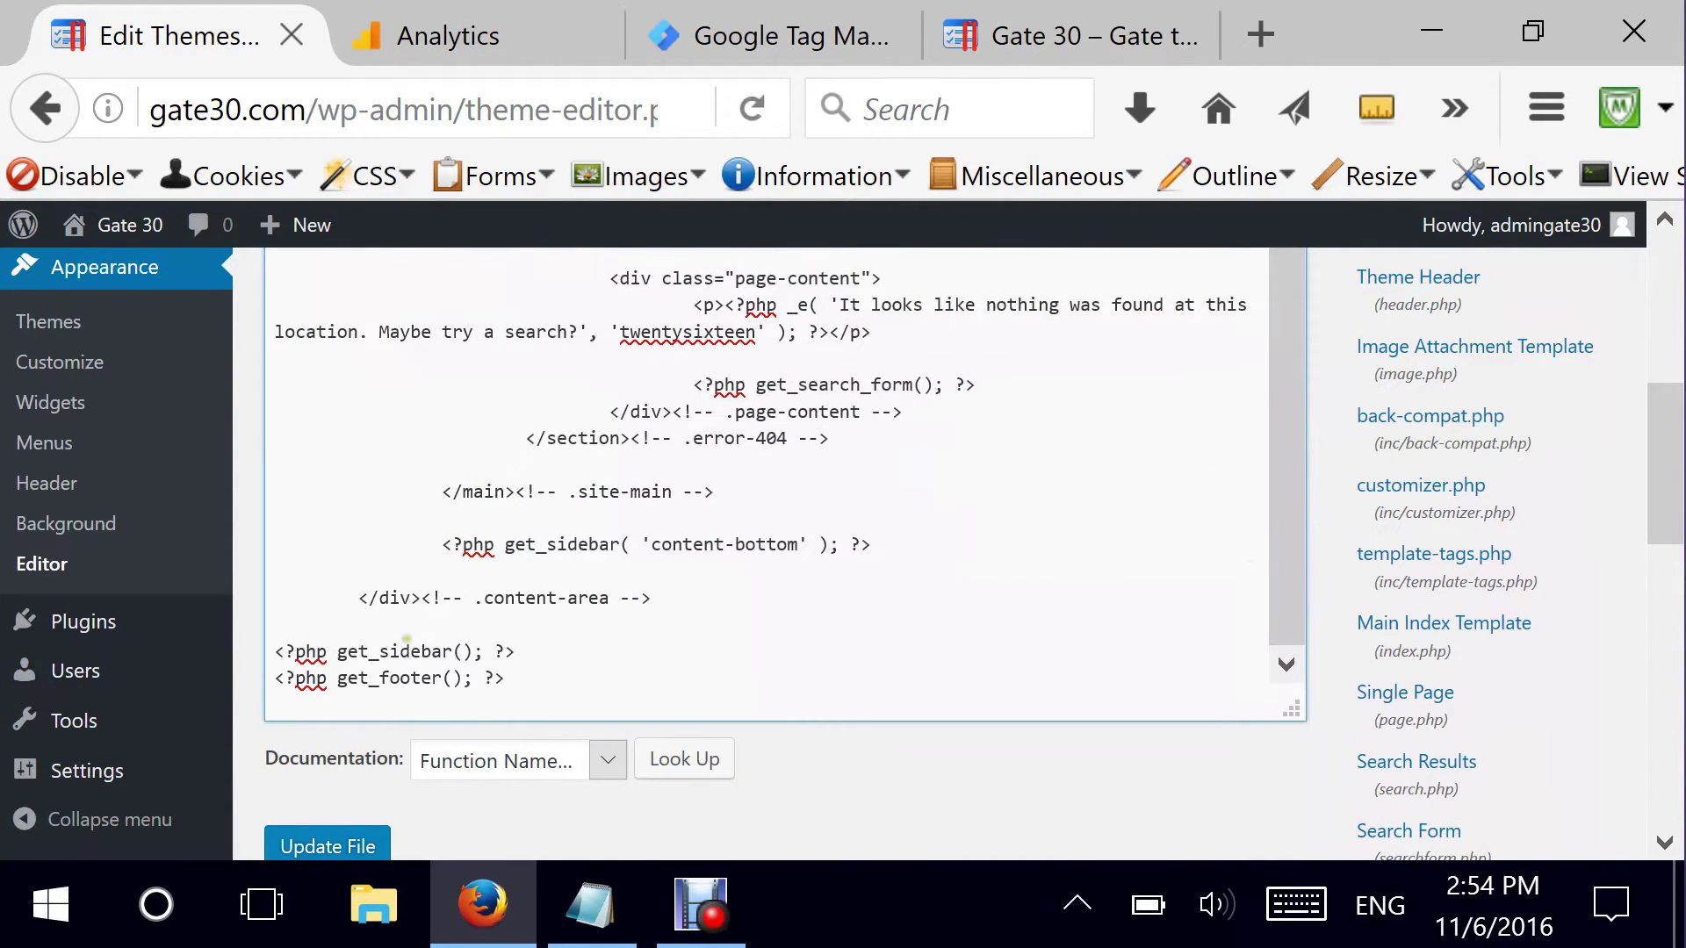
- Switch to Notepad, copy the entire dataLayer.push script for the 404_page event from code.txt, and close the file
left_click(597, 917)
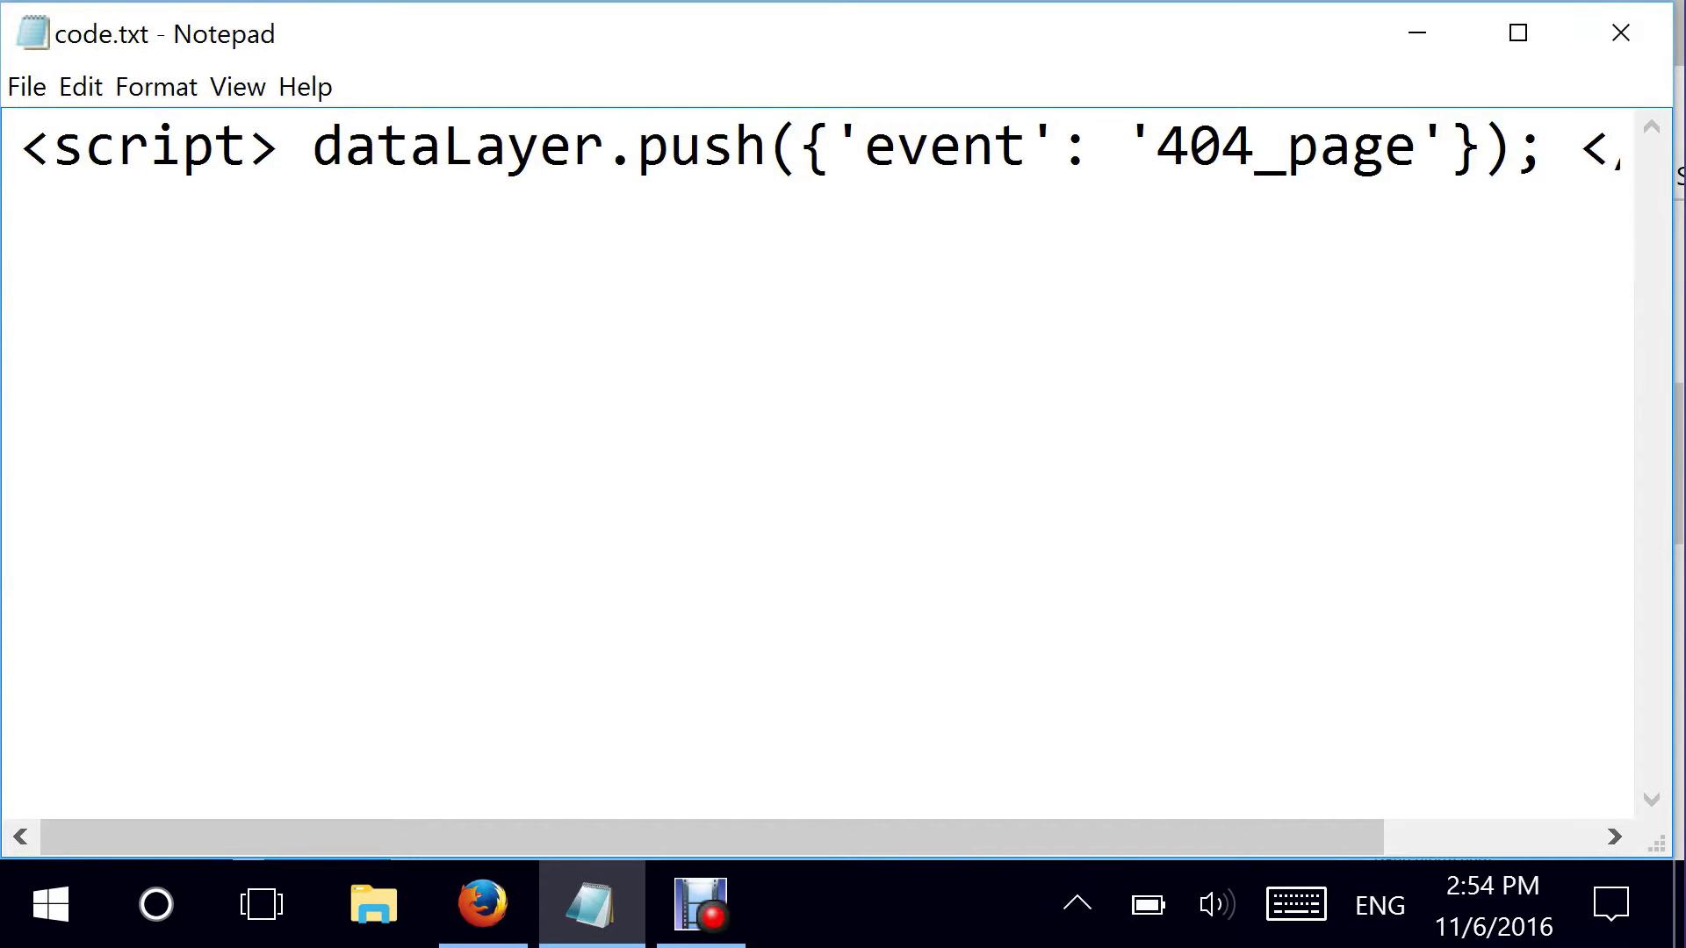
left_click_drag(19, 145, 1620, 145)
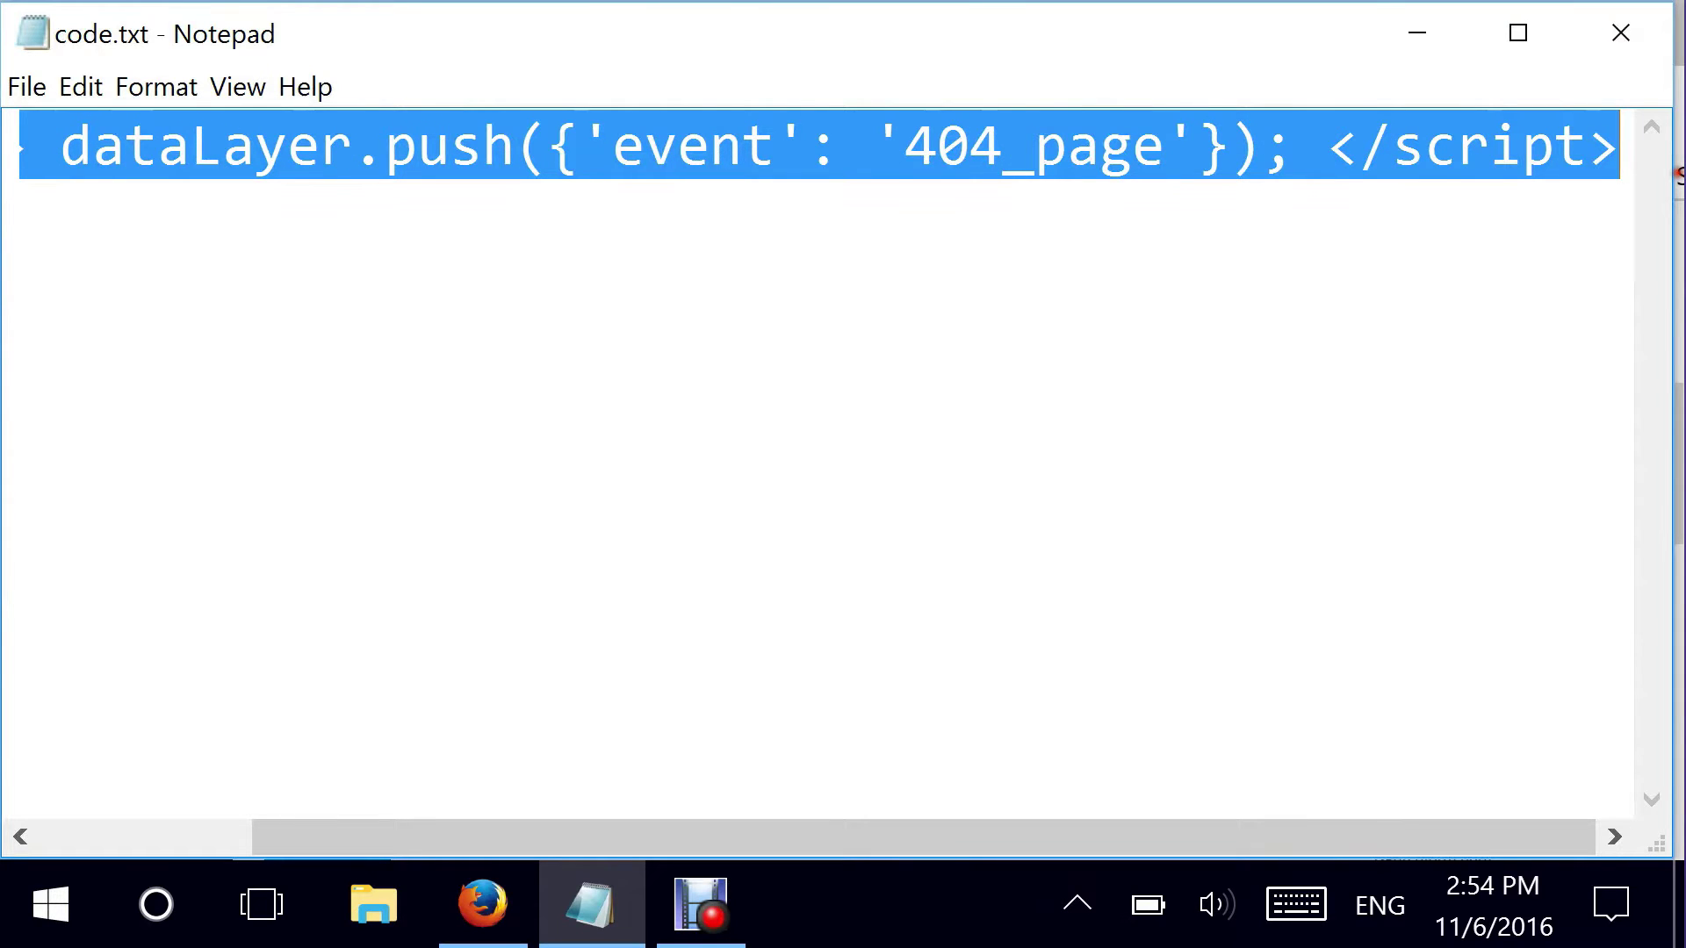
right_click(913, 147)
left_click(1273, 263)
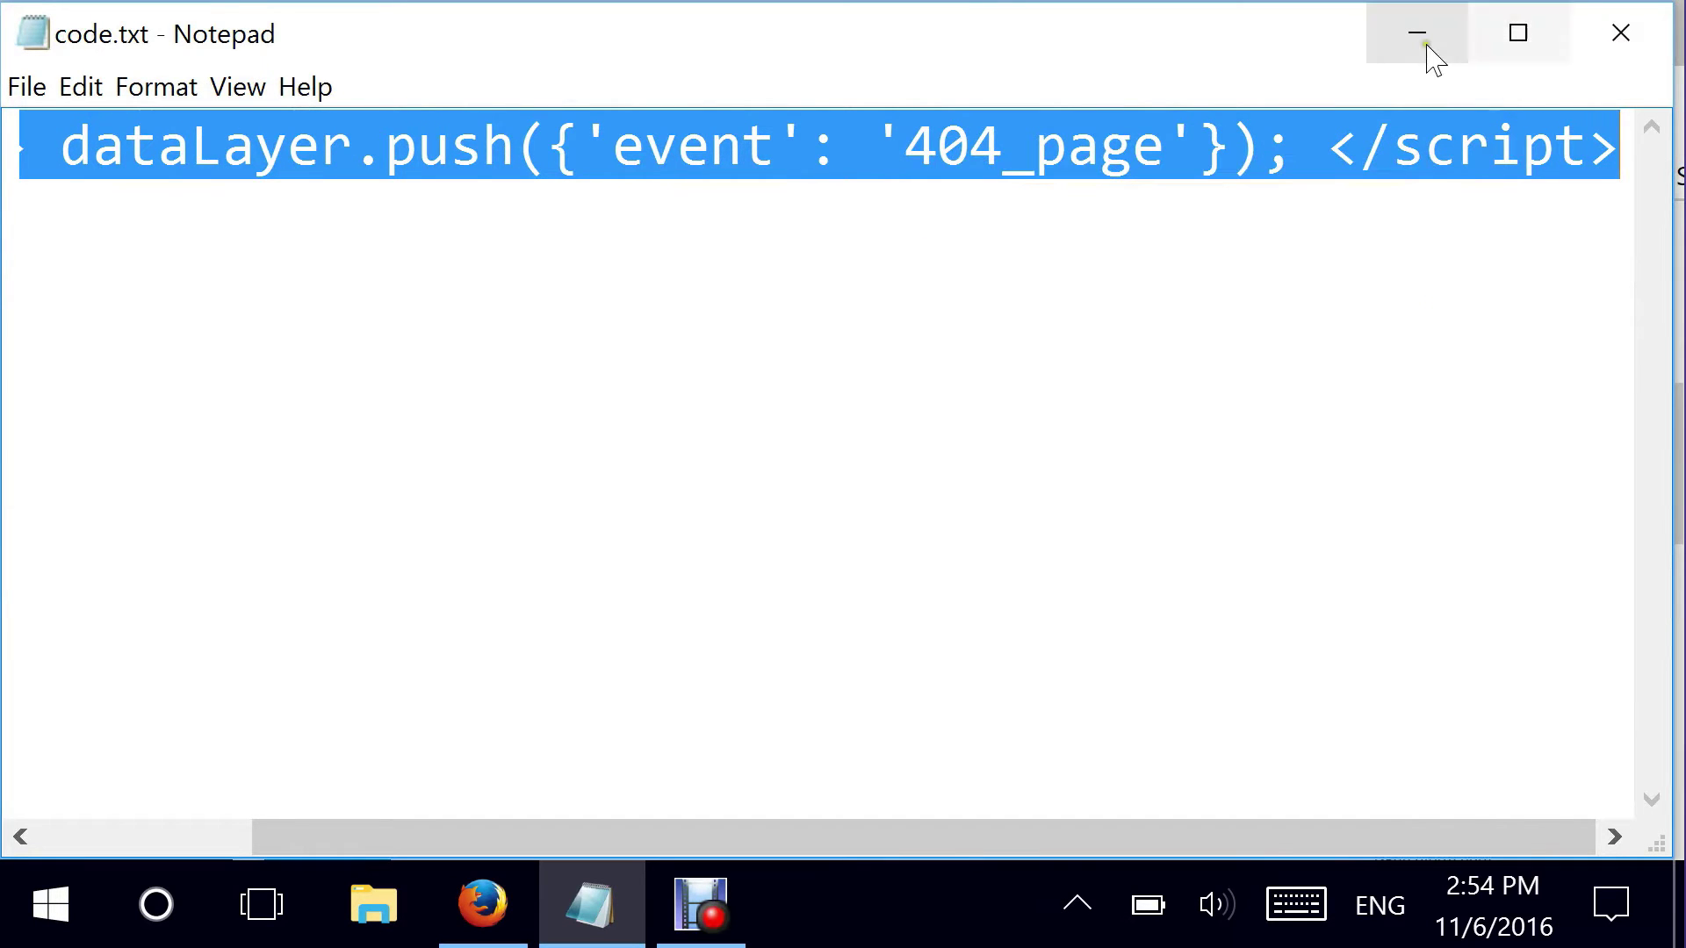
left_click(1589, 38)
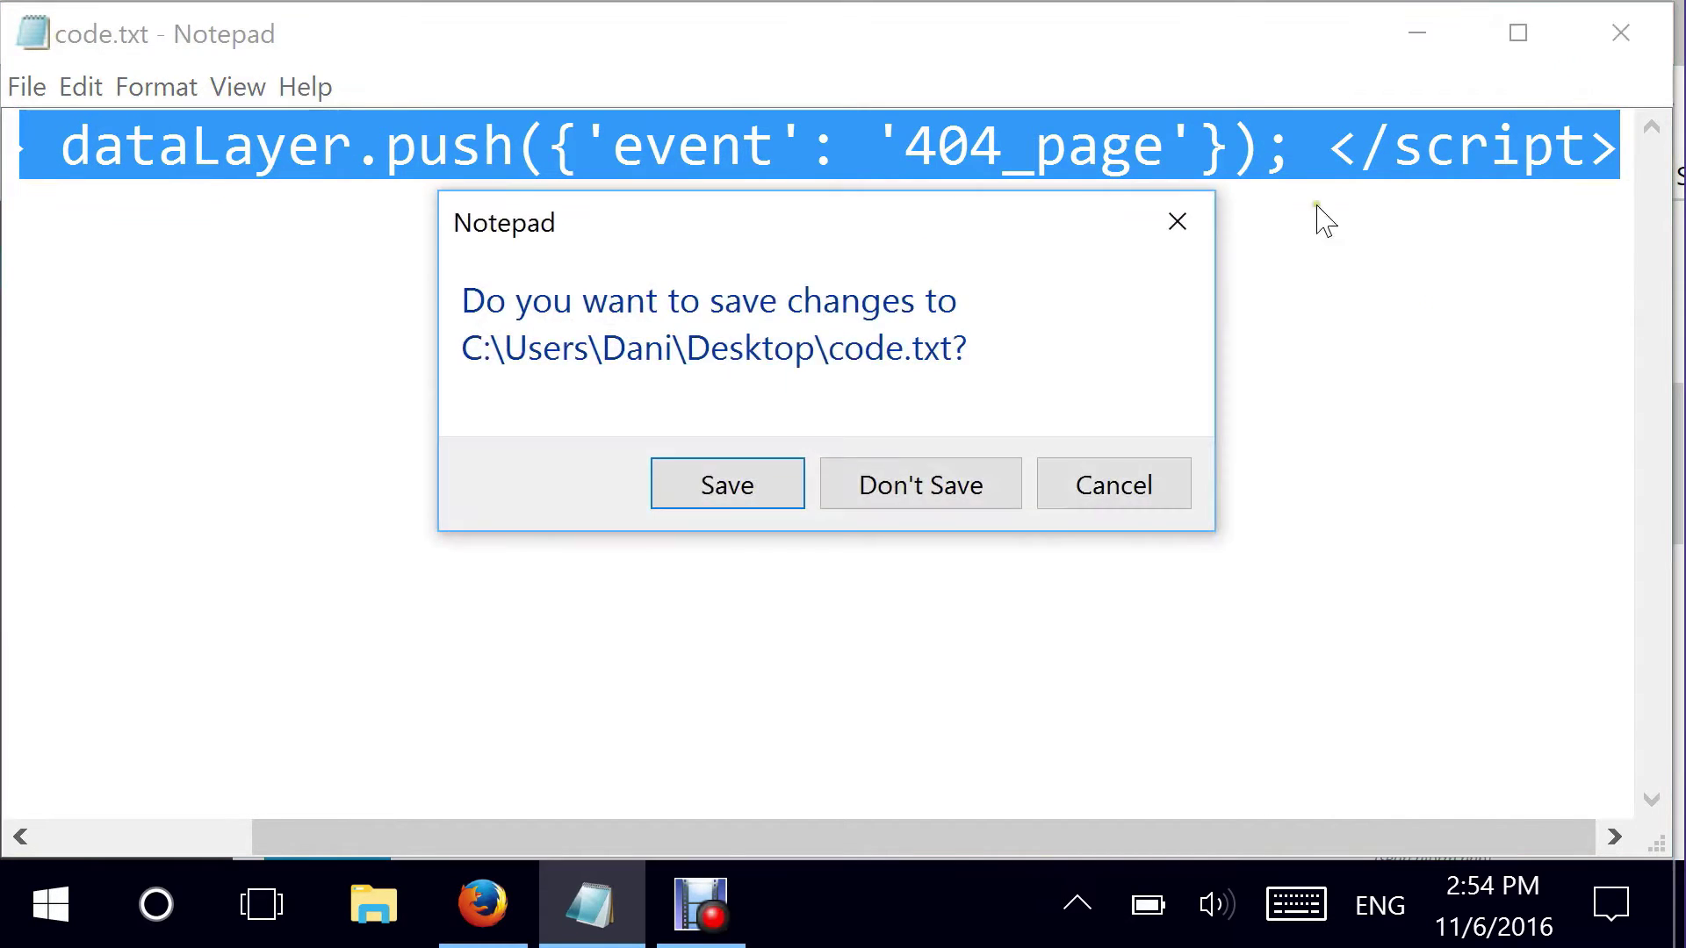
left_click(823, 504)
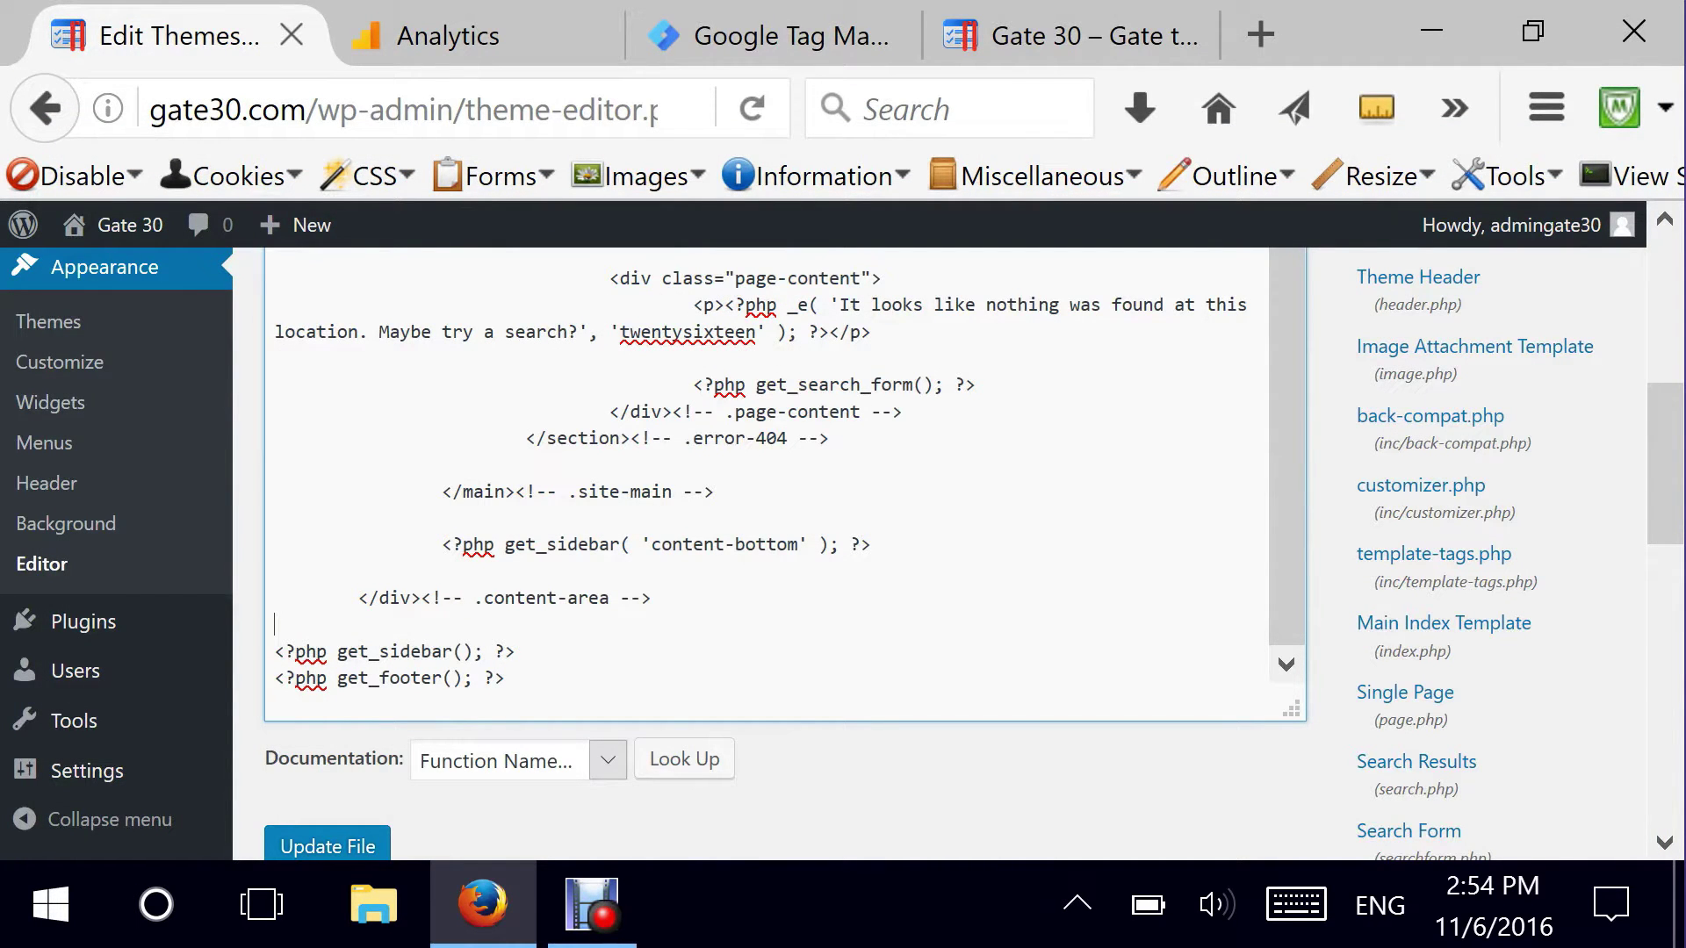
- Paste the script on the empty line above get_sidebar() in 404.php and remove the spaces just inside its script tags
key("ctrl+v")
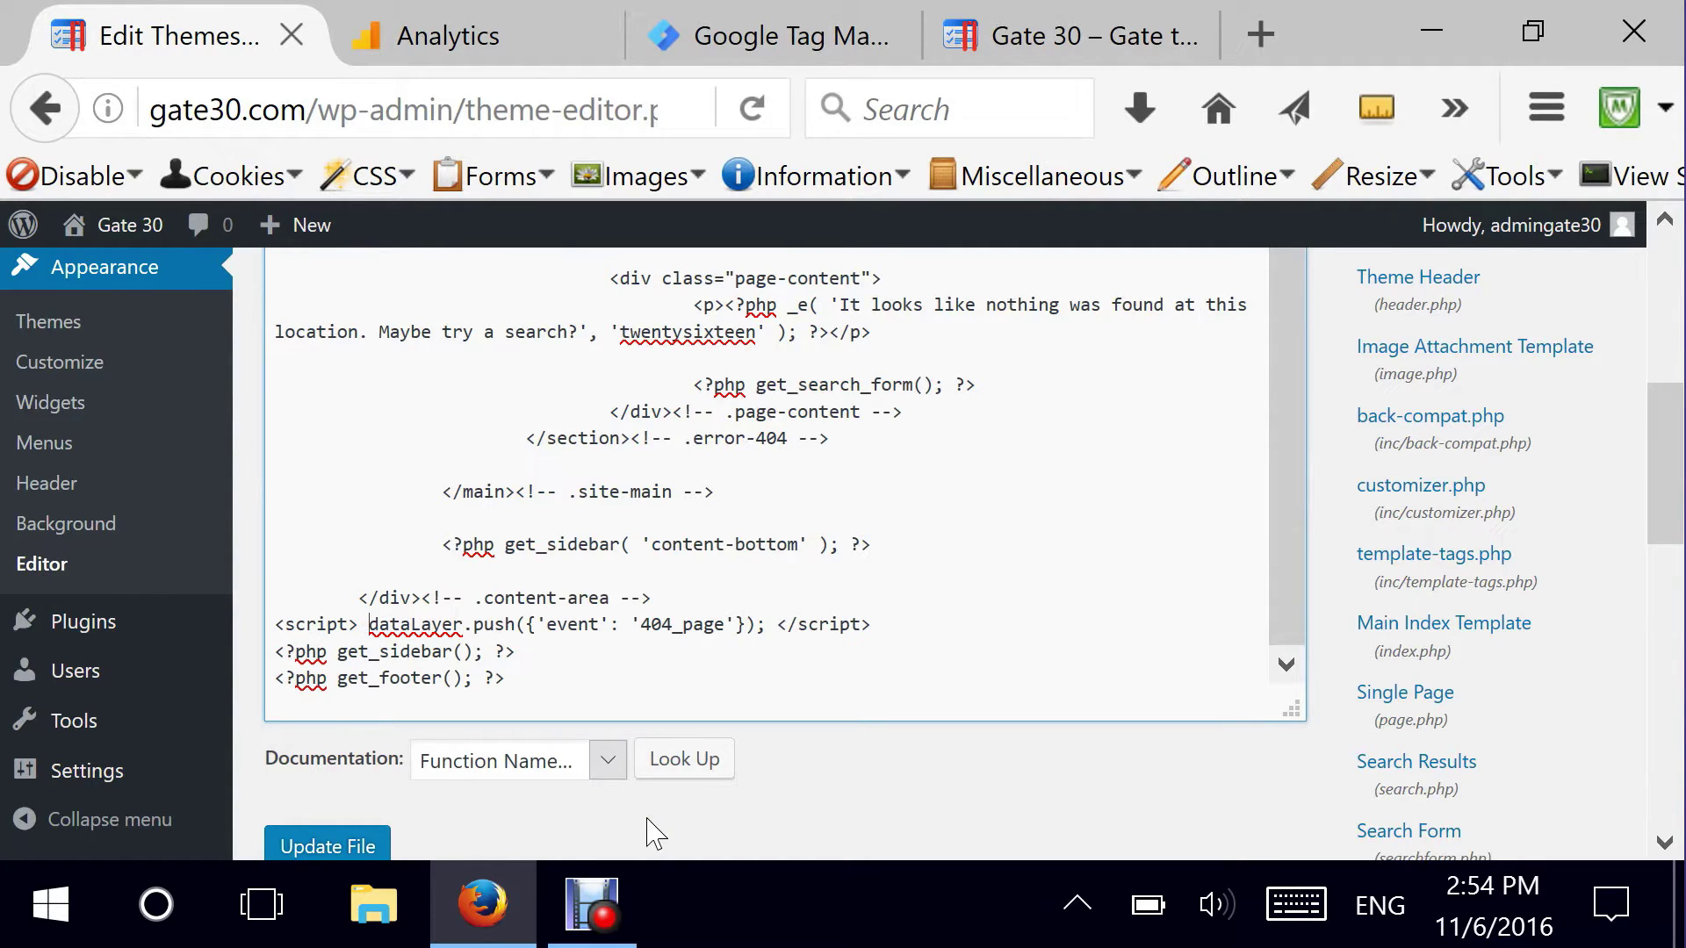
key("BackSpace")
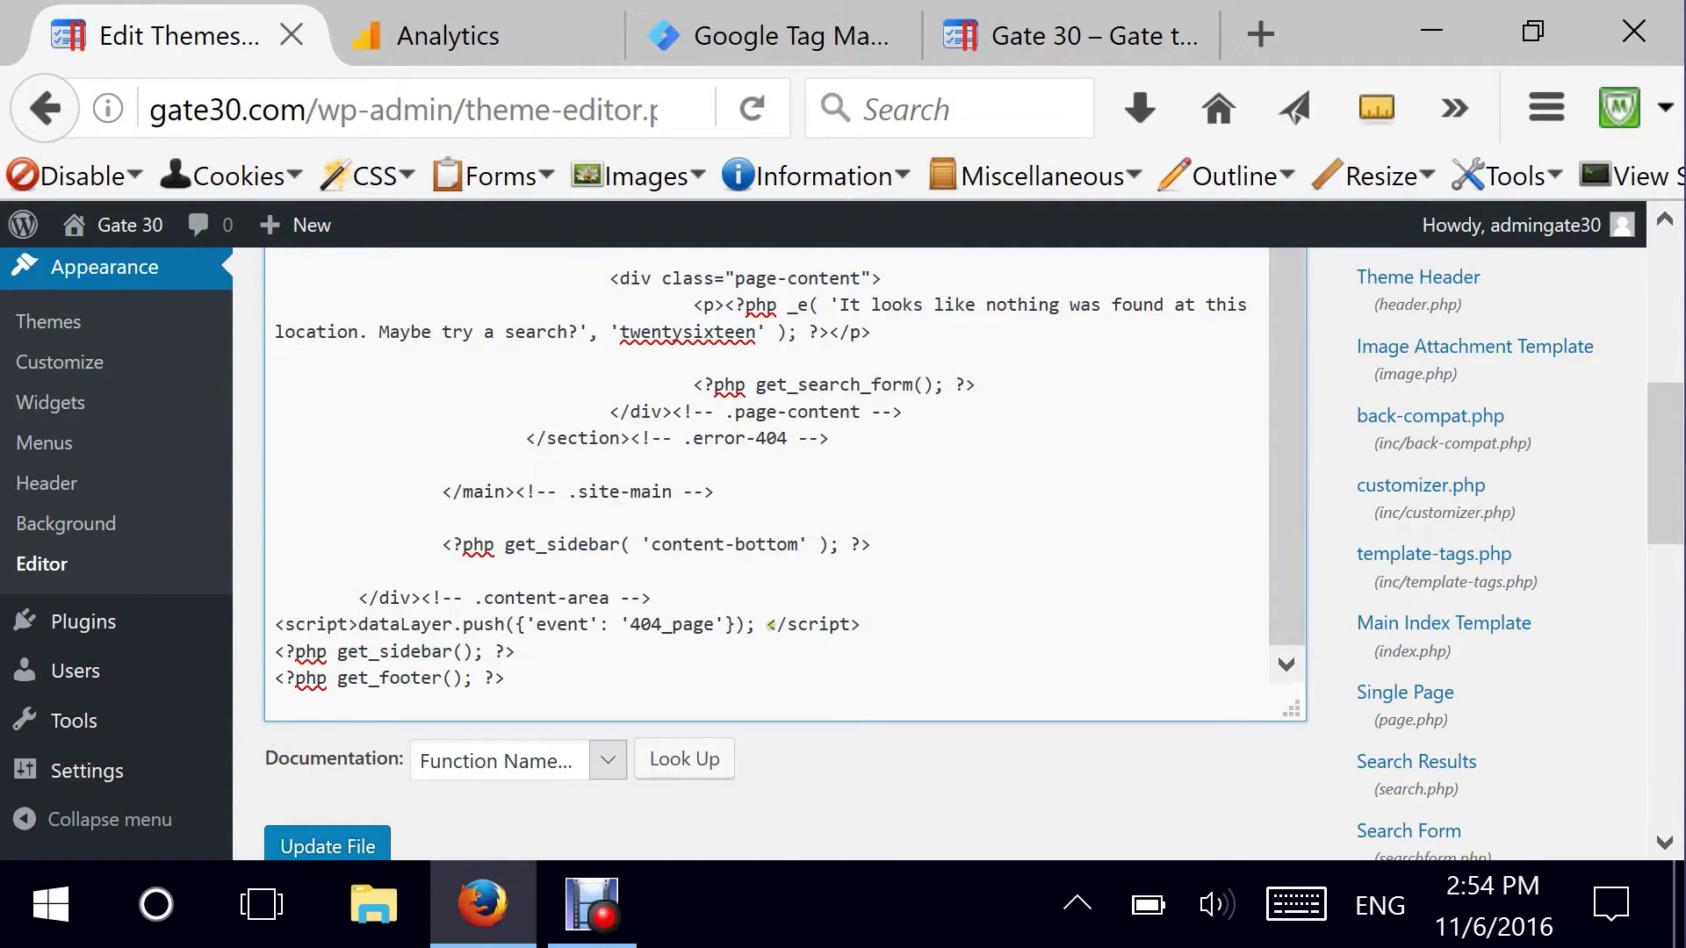
key("BackSpace")
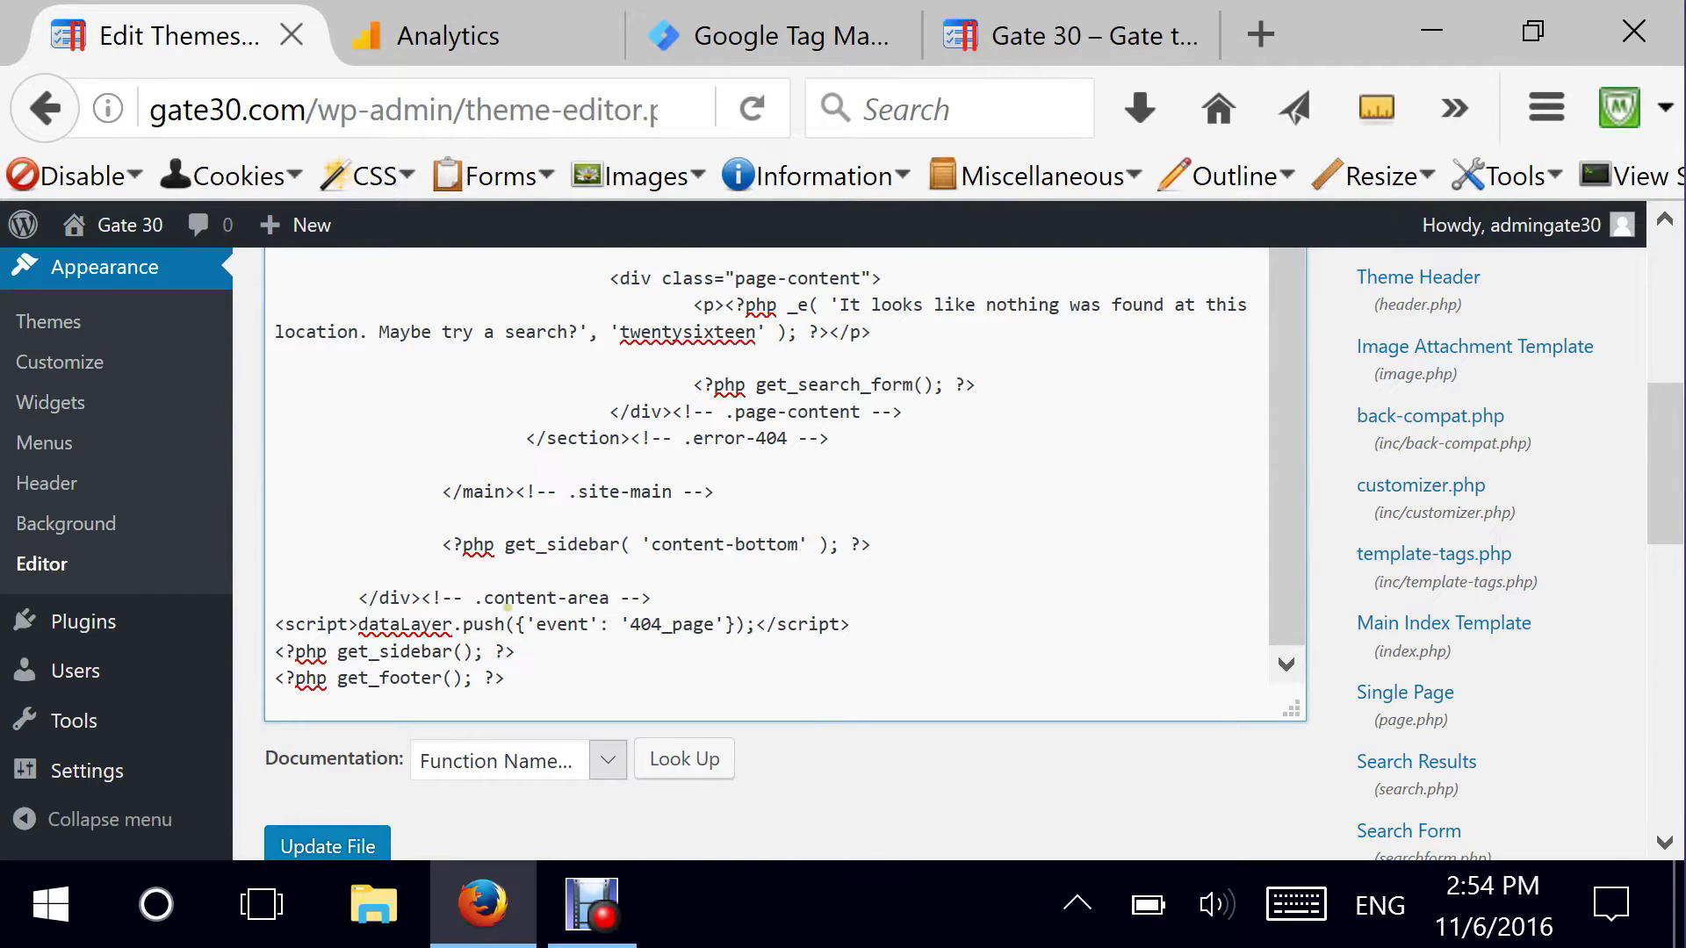
- Review the dataLayer.push call and the 404_page event name in the pasted script, and update the 404.php file
left_click_drag(356, 625, 501, 618)
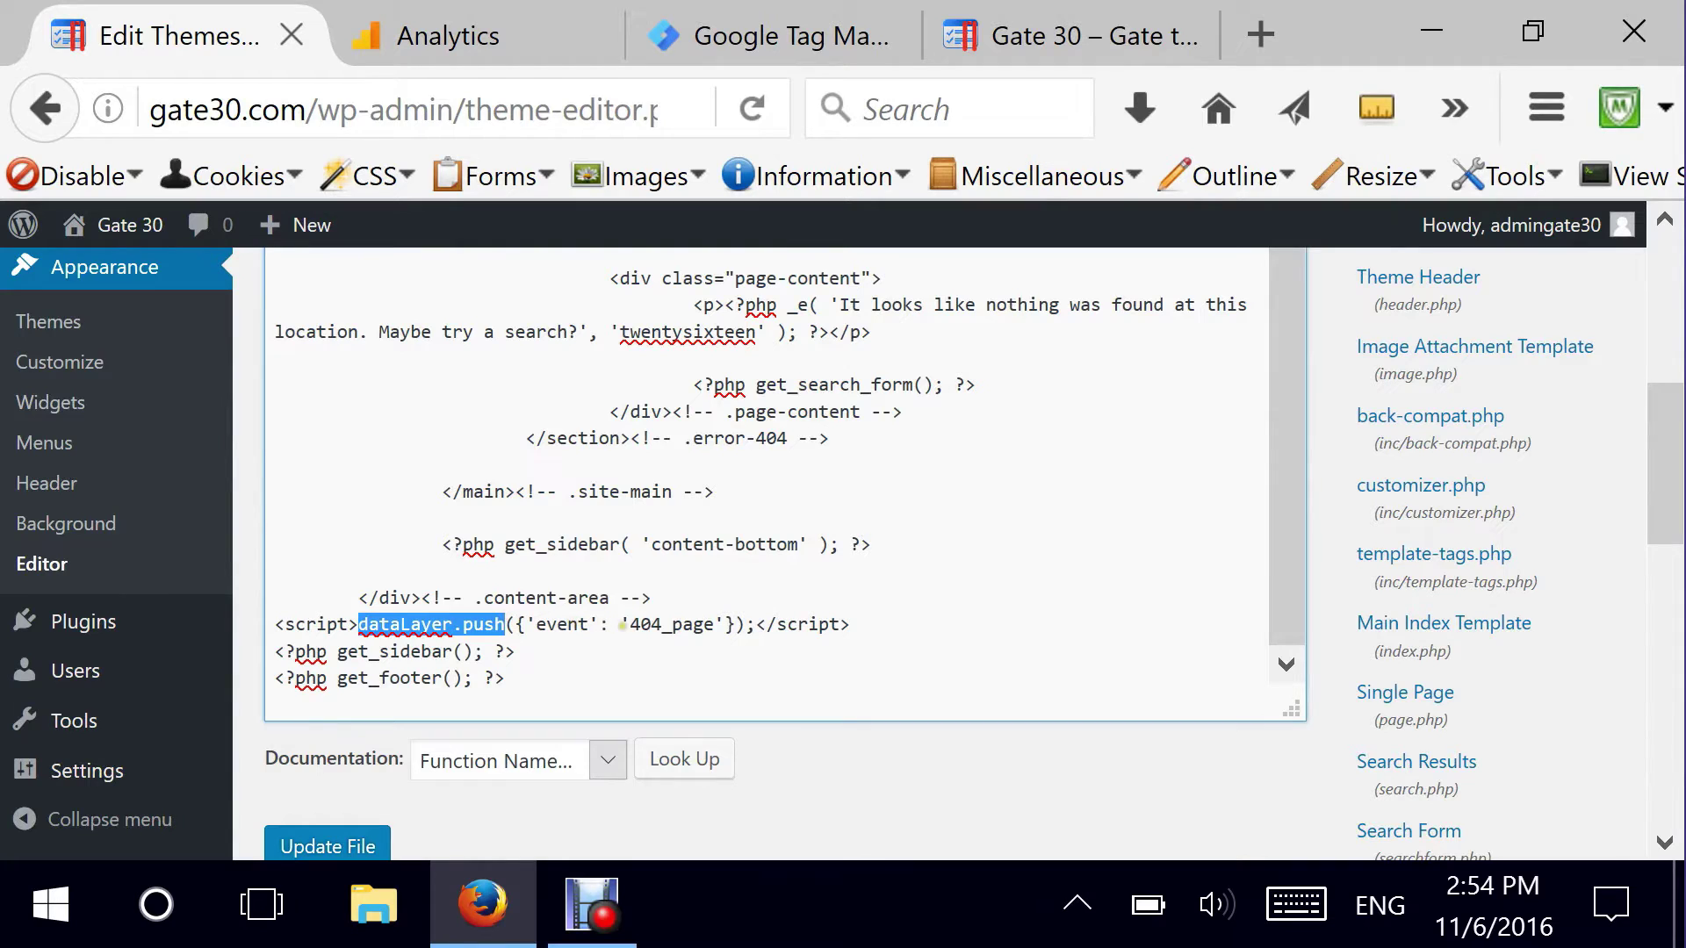
left_click_drag(632, 624, 715, 626)
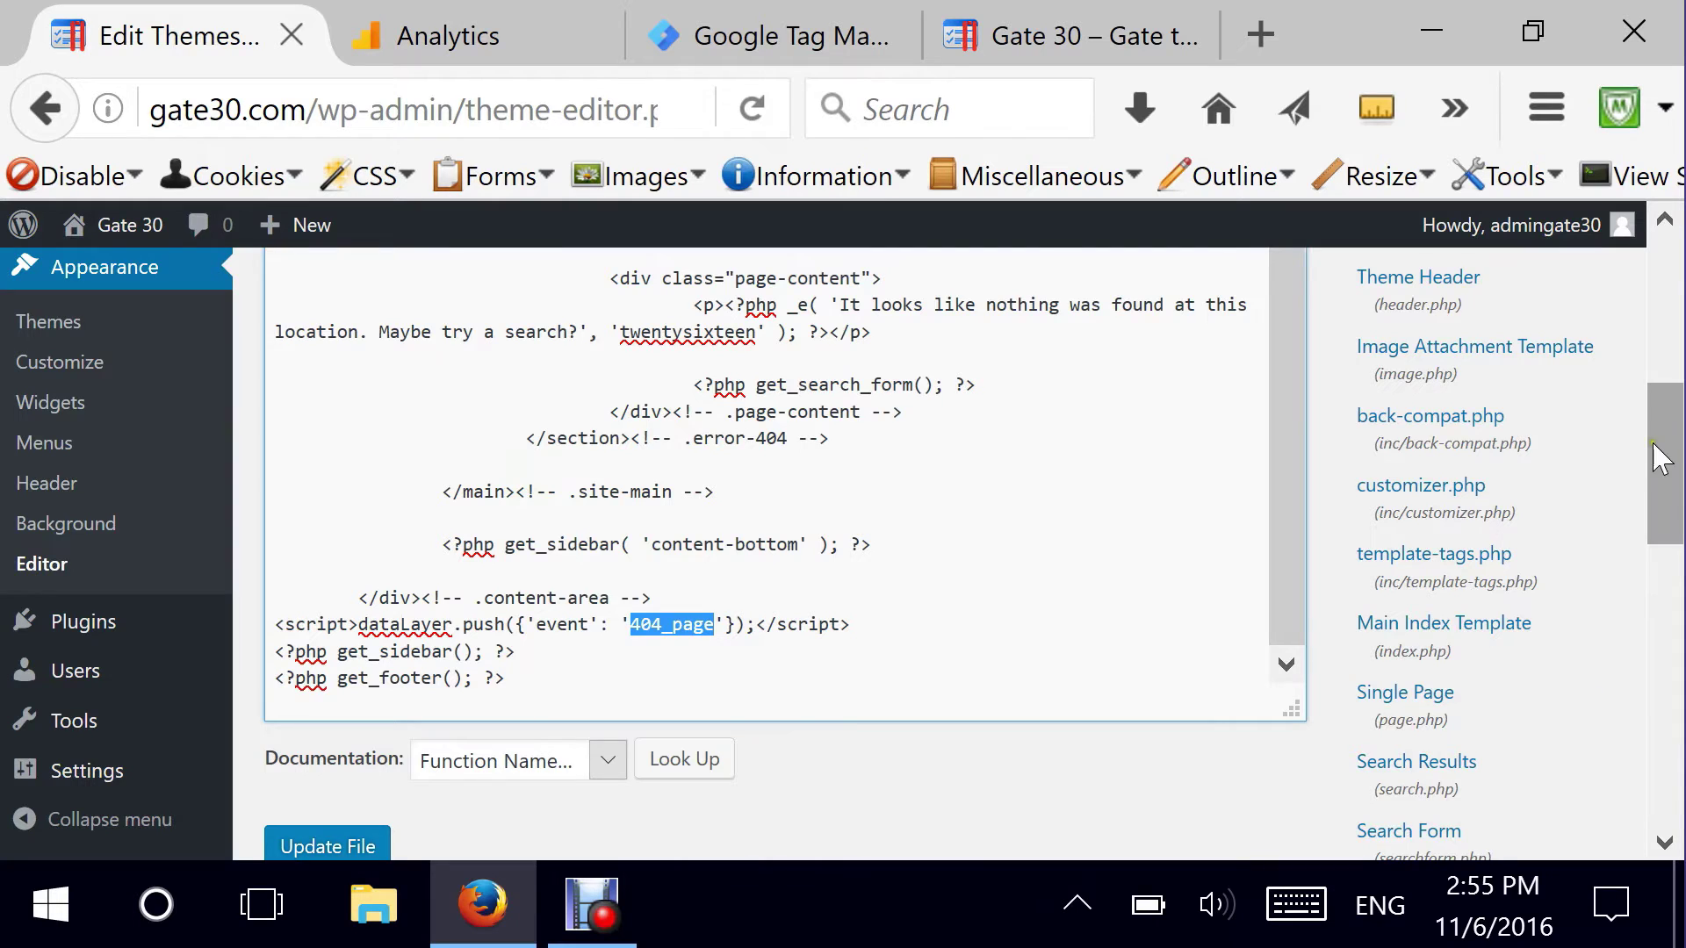
left_click_drag(1660, 443, 1650, 468)
left_click(314, 742)
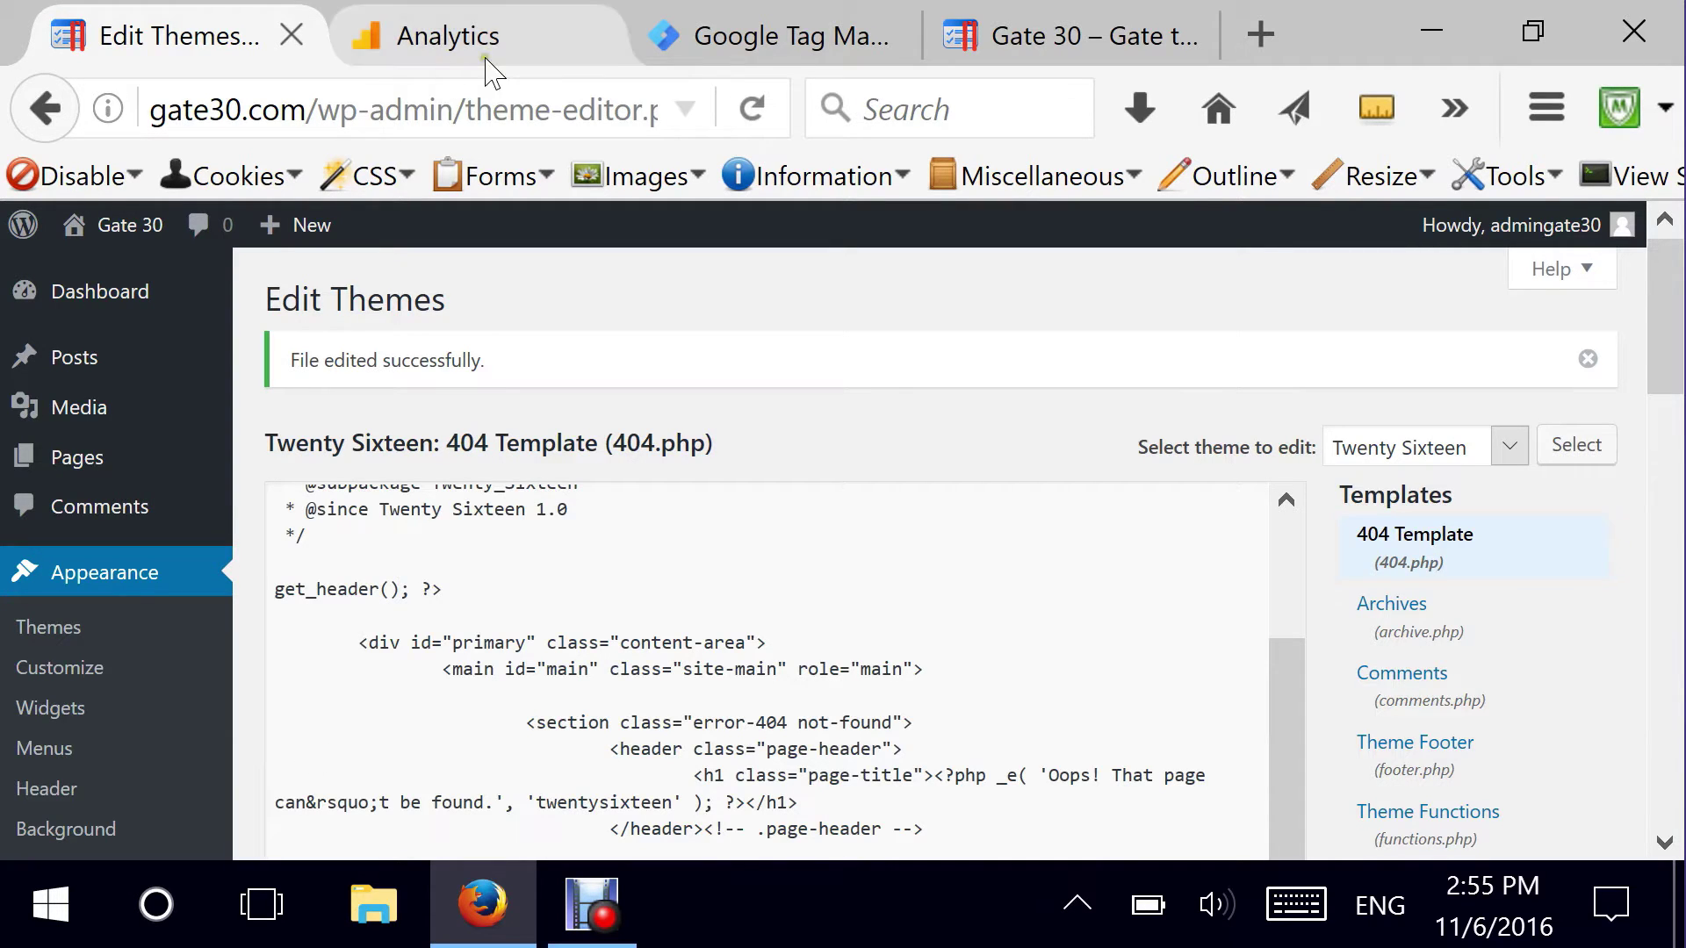
- Switch to Google Tag Manager and create a new trigger named "404 Page Trigger"
left_click(765, 51)
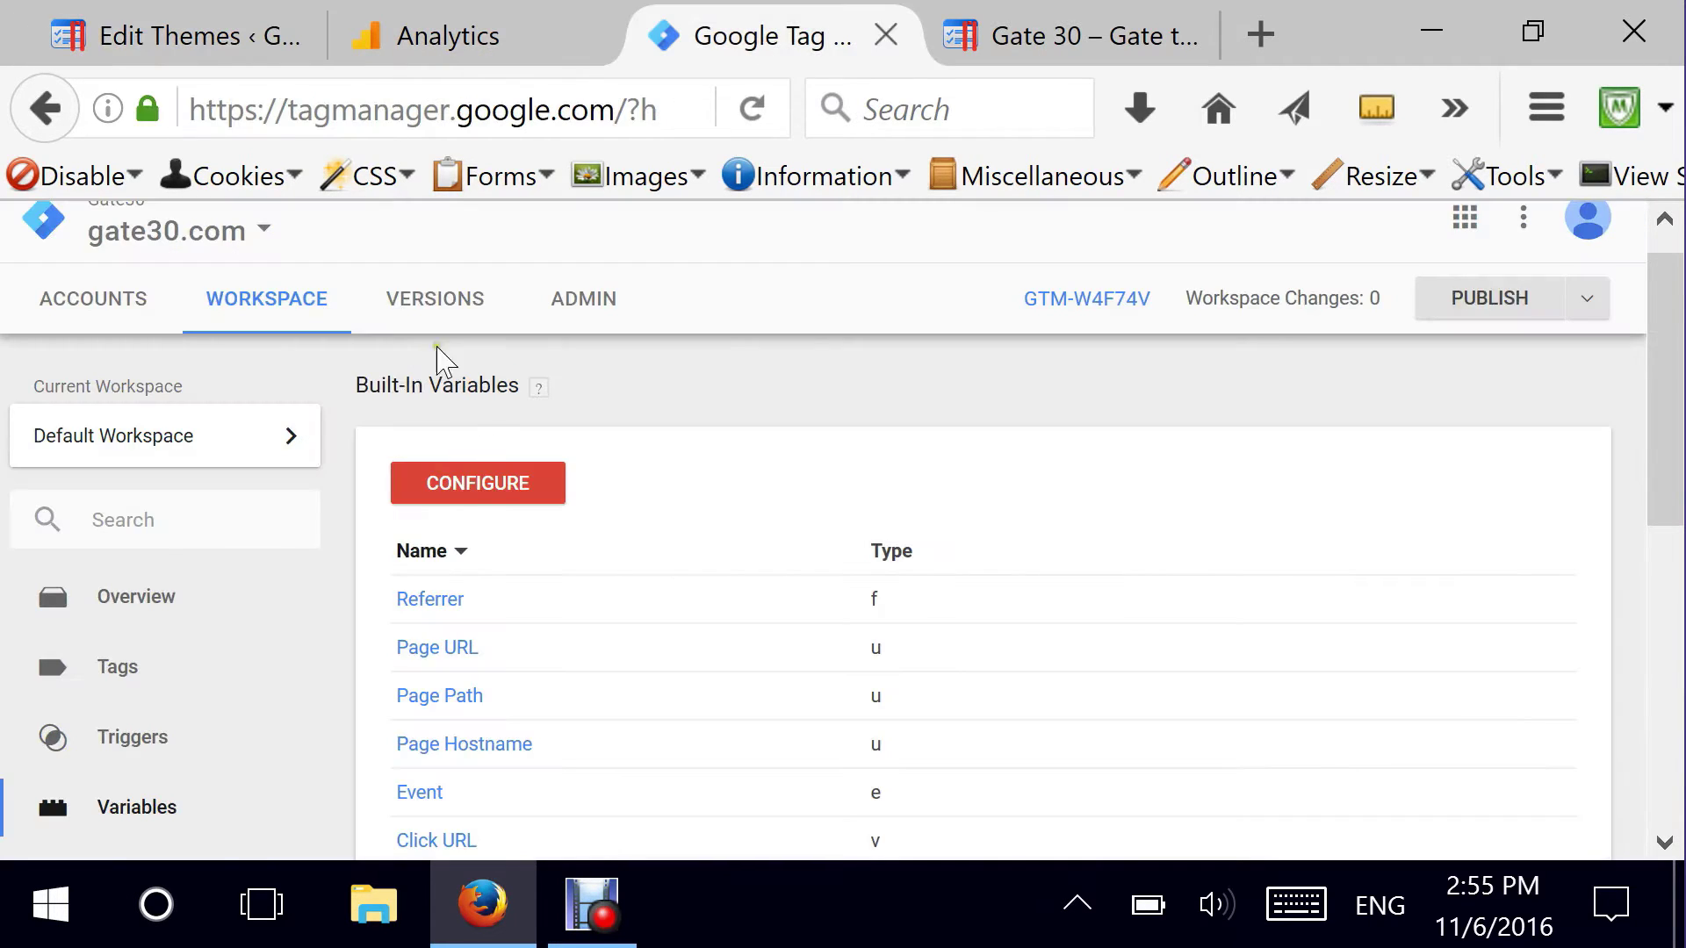
left_click_drag(1672, 413, 1673, 470)
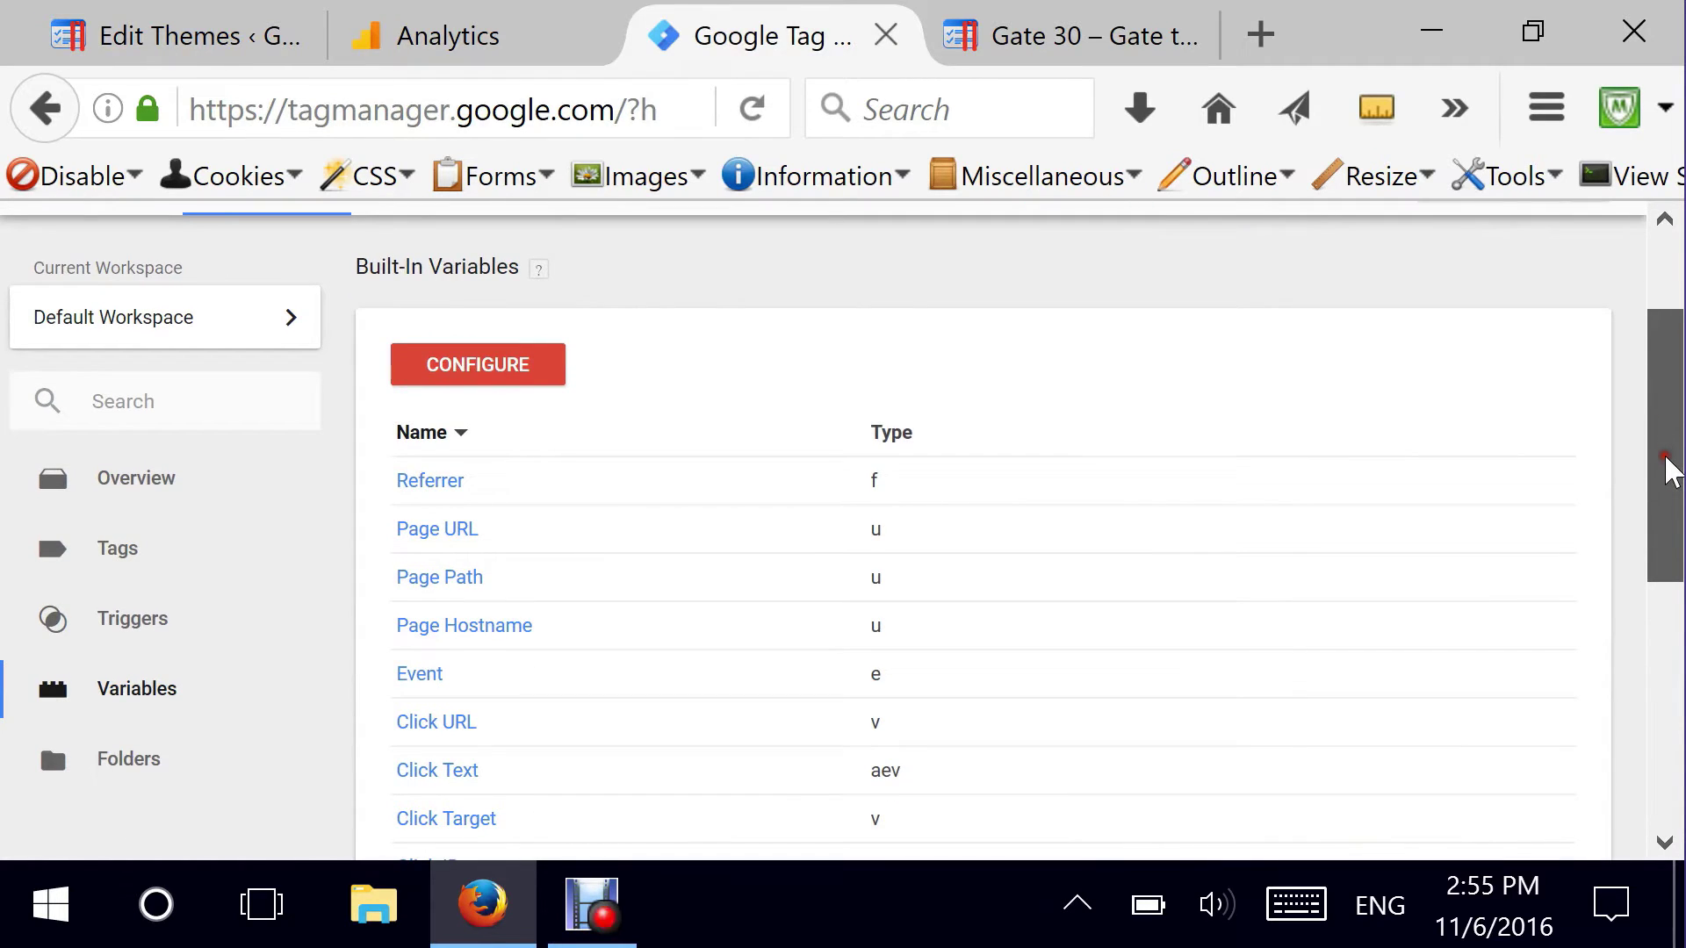
left_click(109, 639)
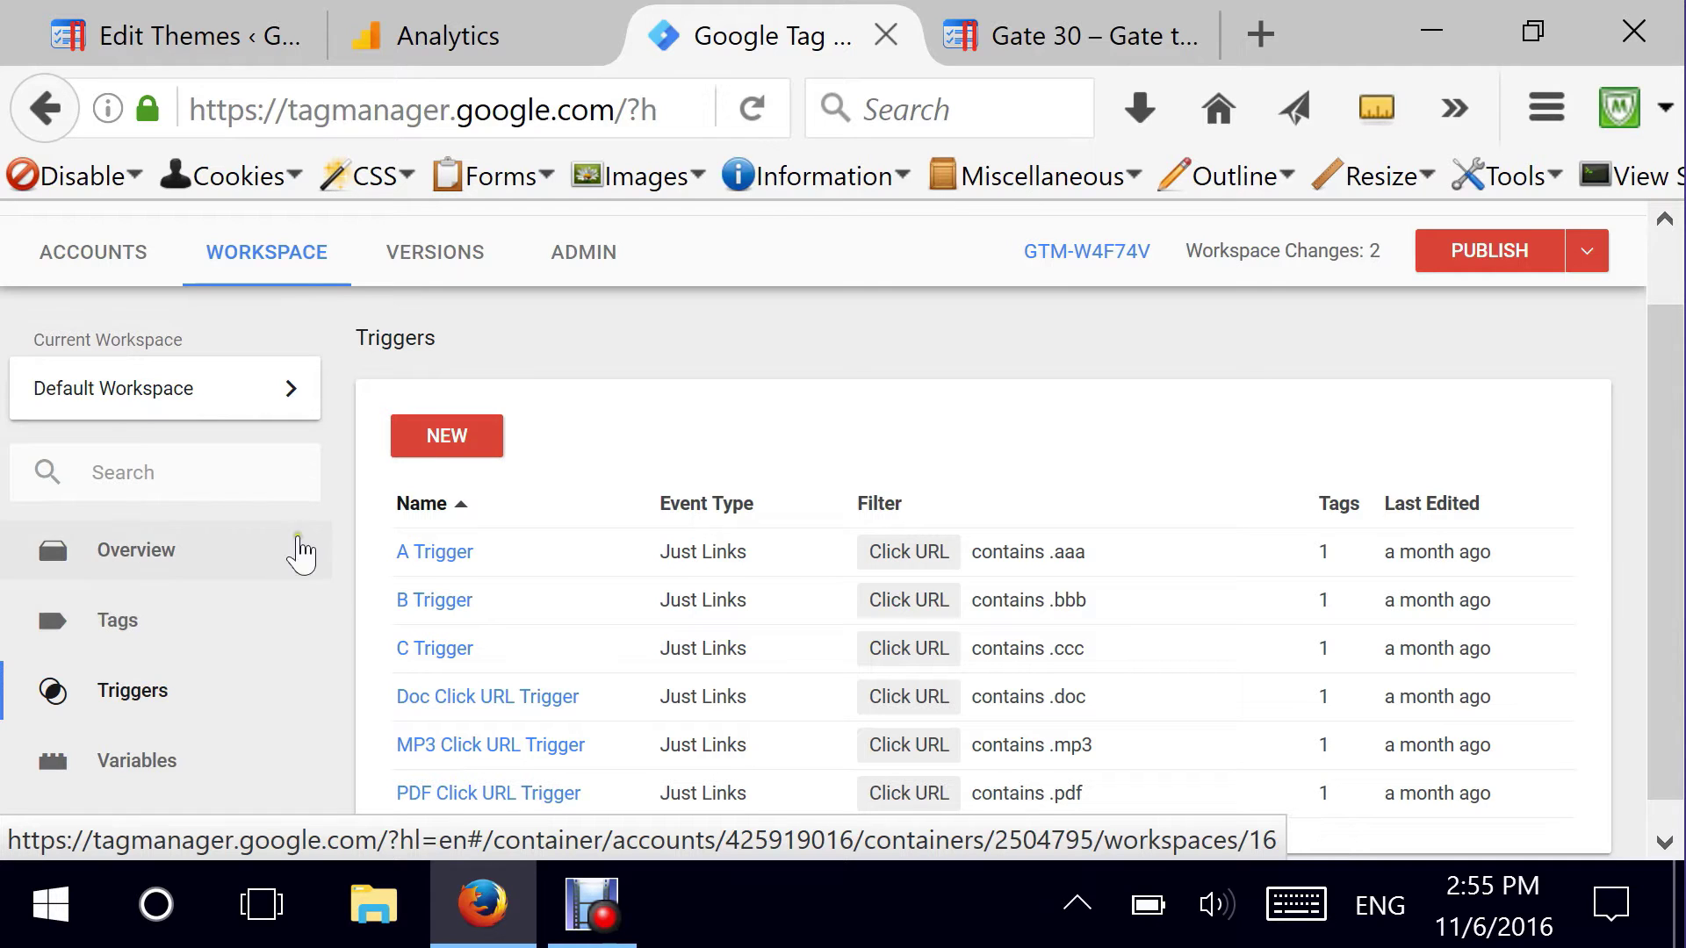
left_click(442, 445)
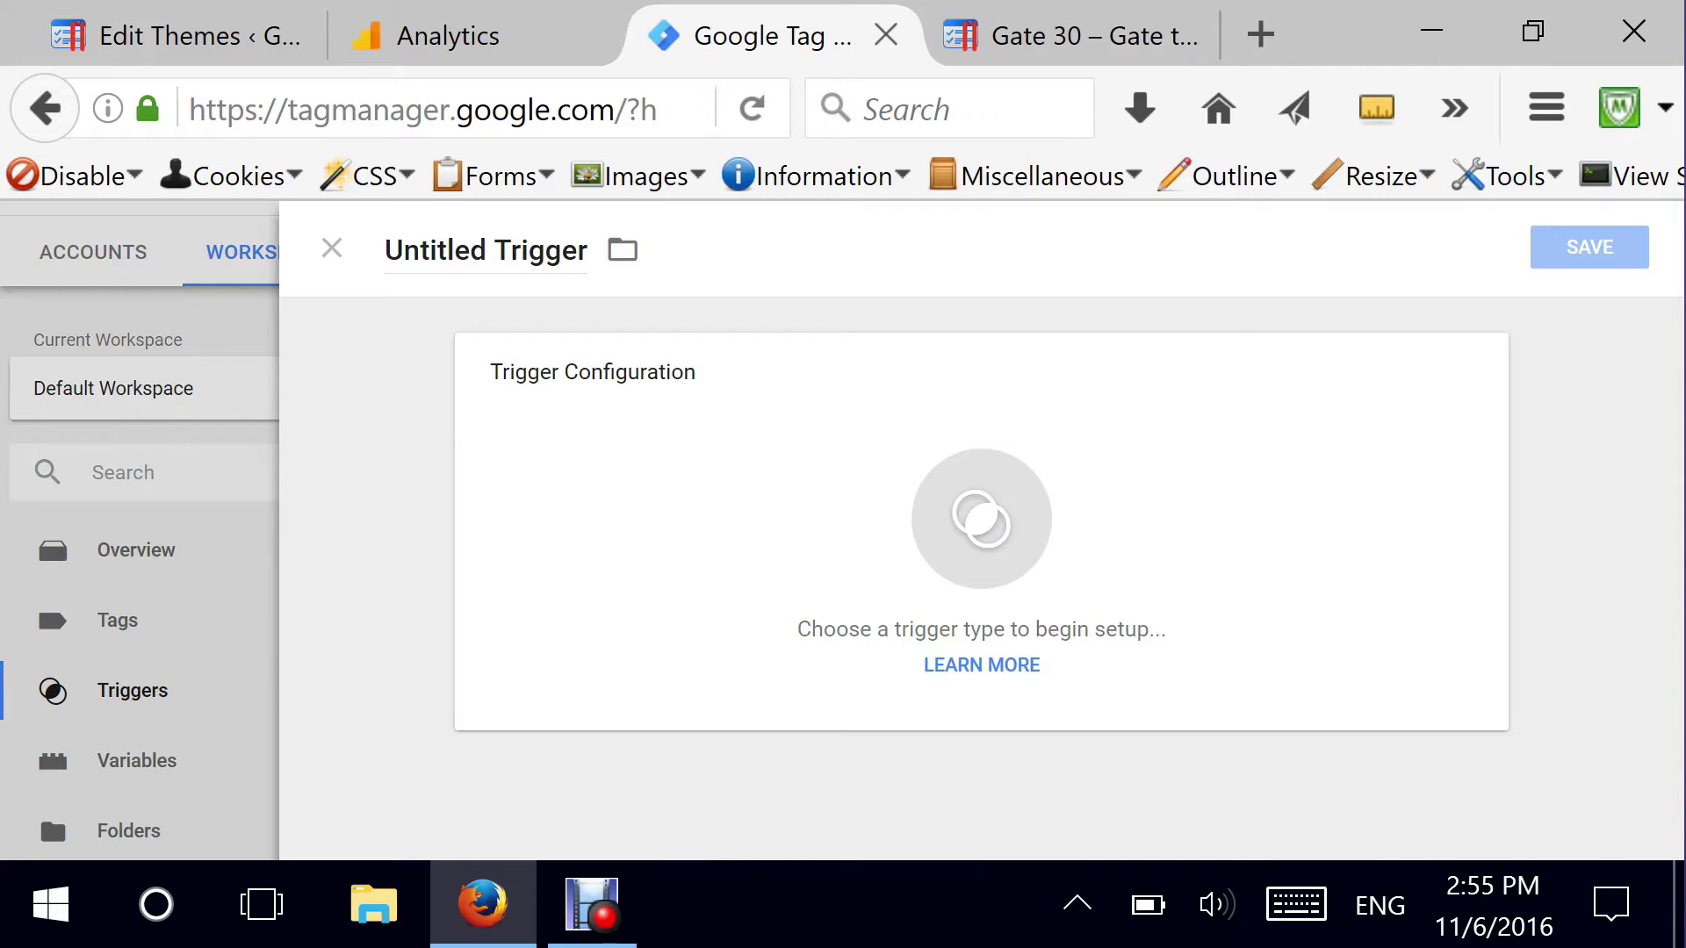
double_click(435, 255)
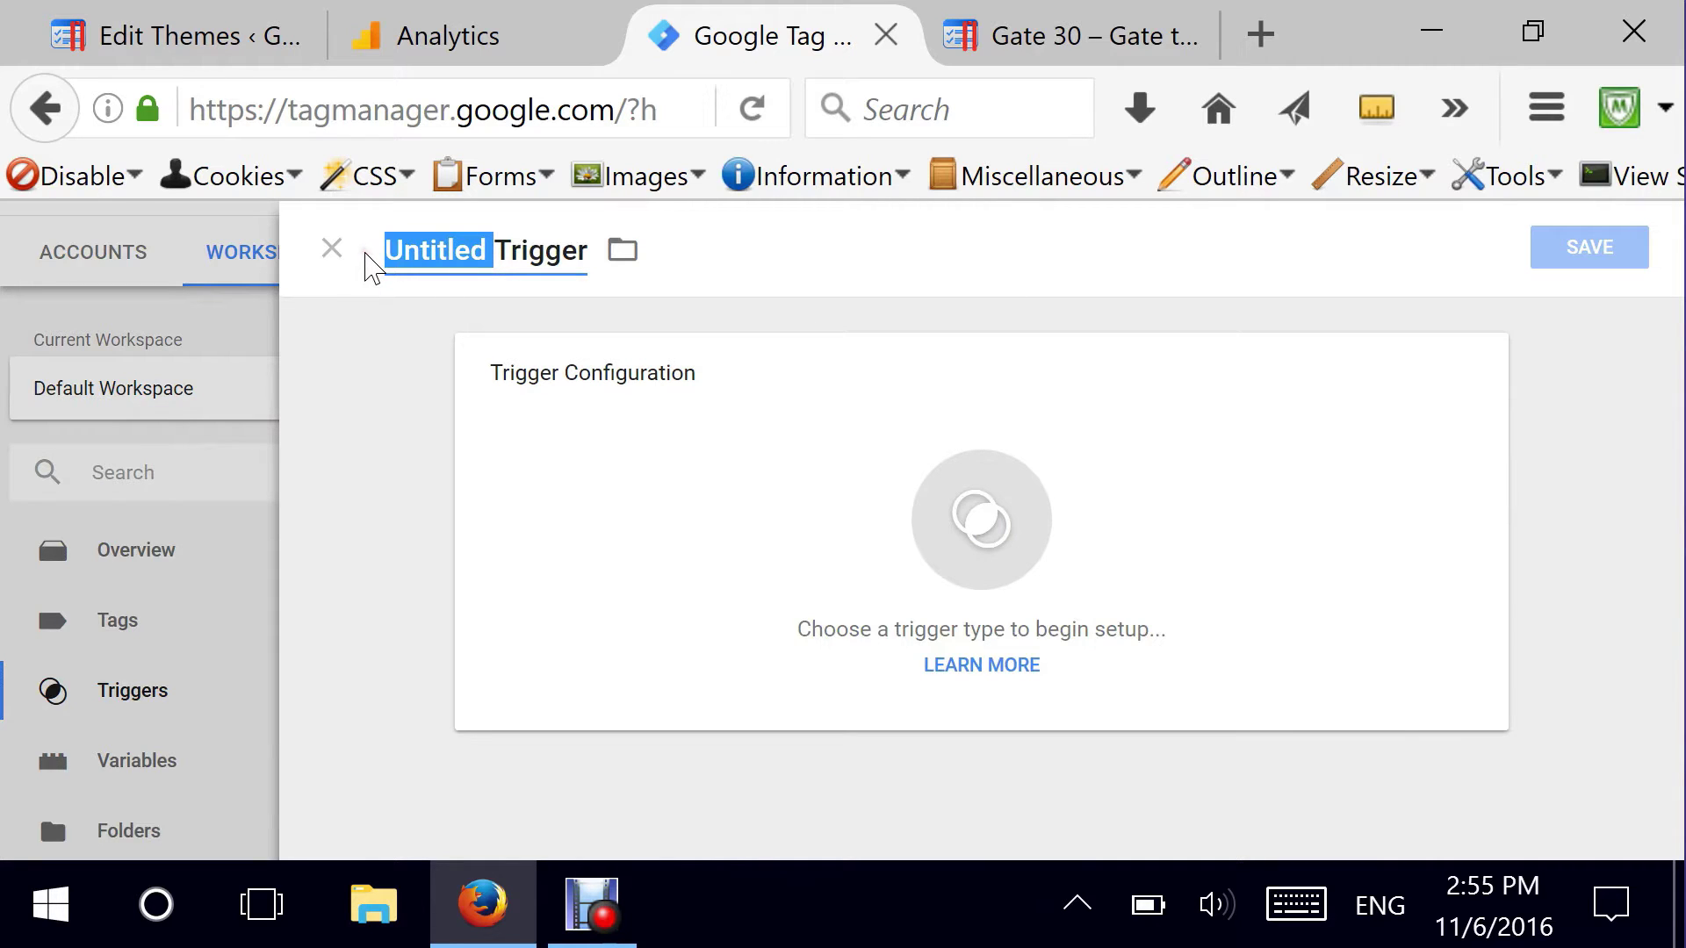
type("404")
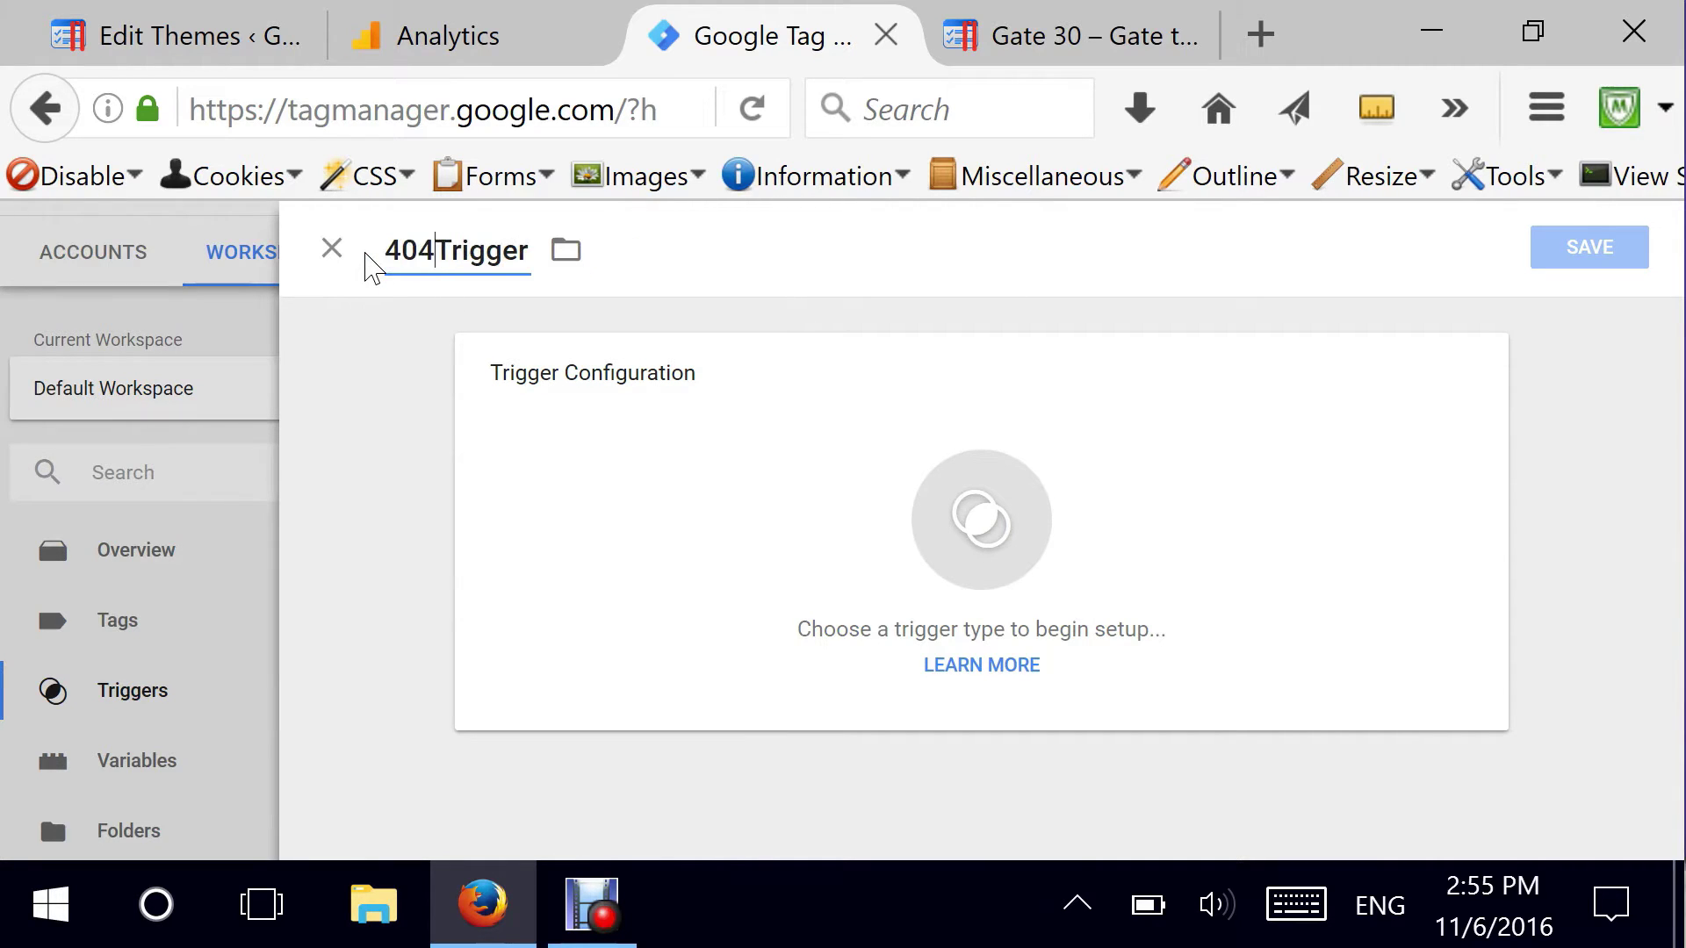
type(" Pa")
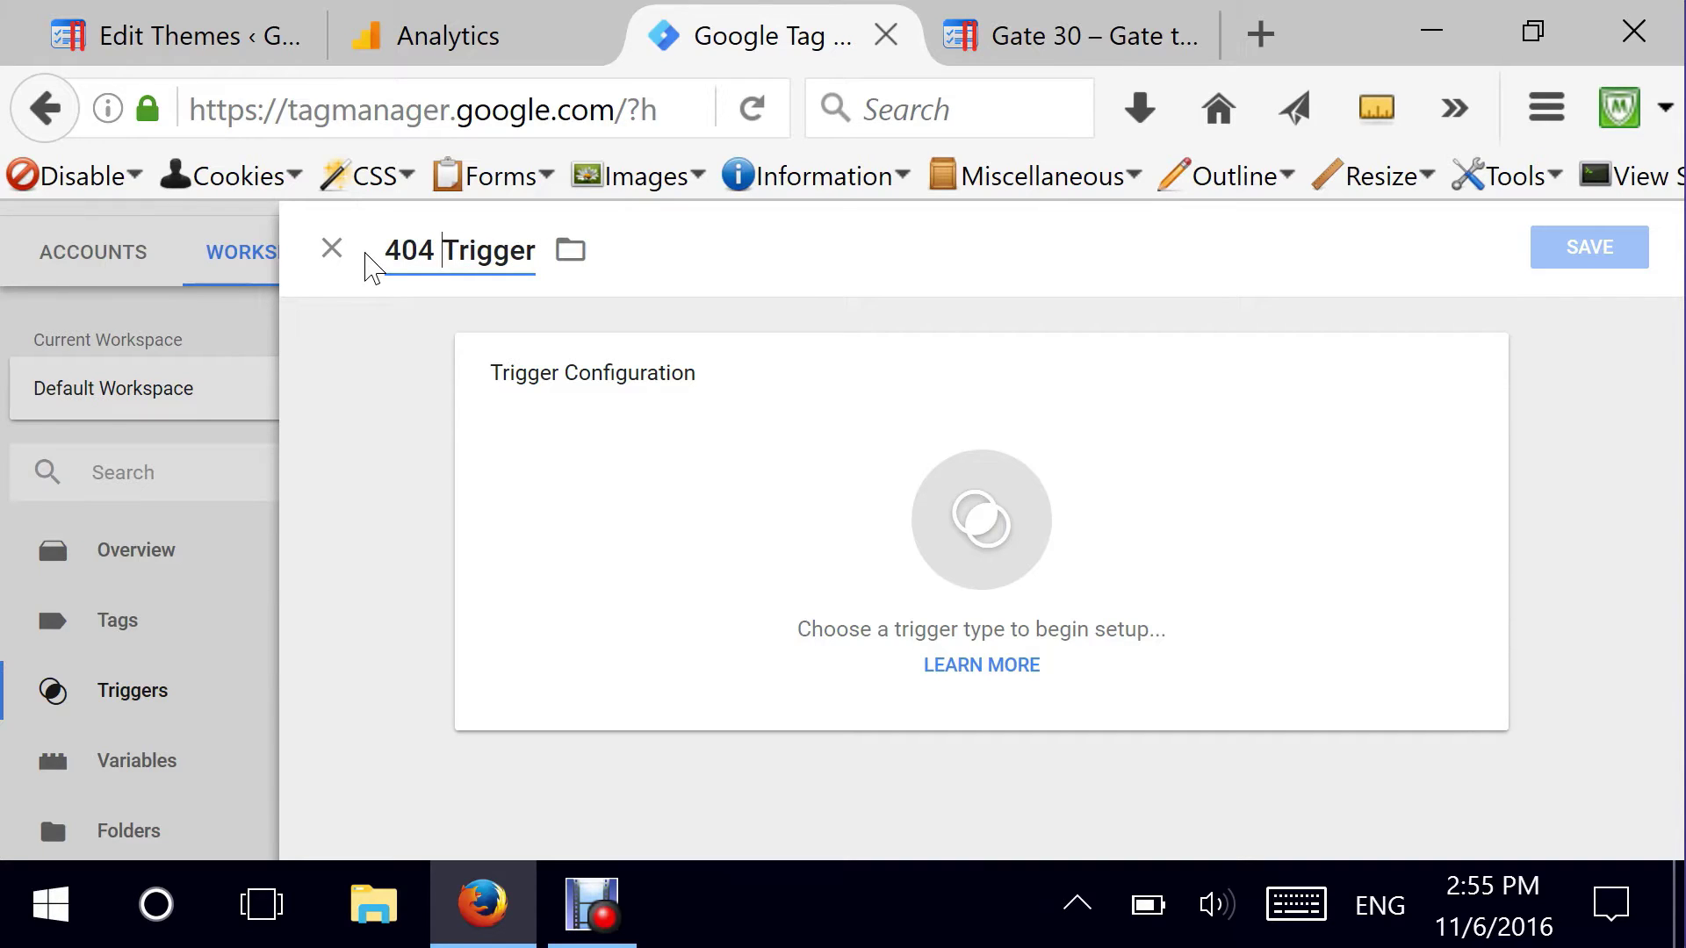
type("ge")
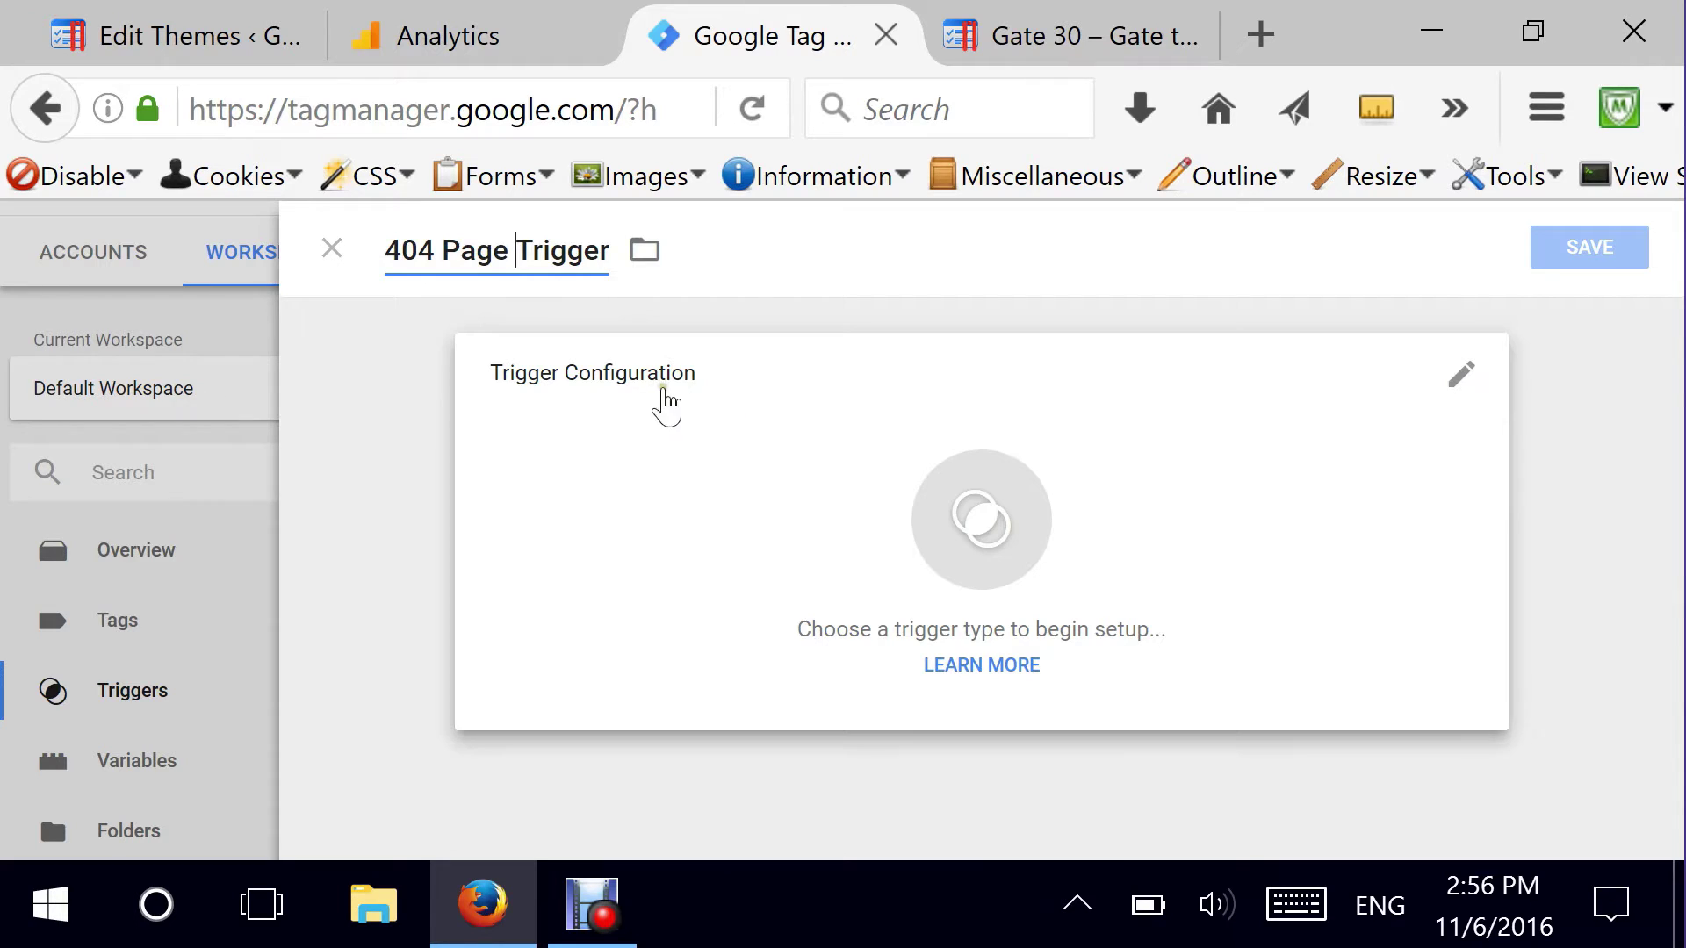
- Set the trigger type to Custom Event and enter 404_page as the event name
left_click(1451, 386)
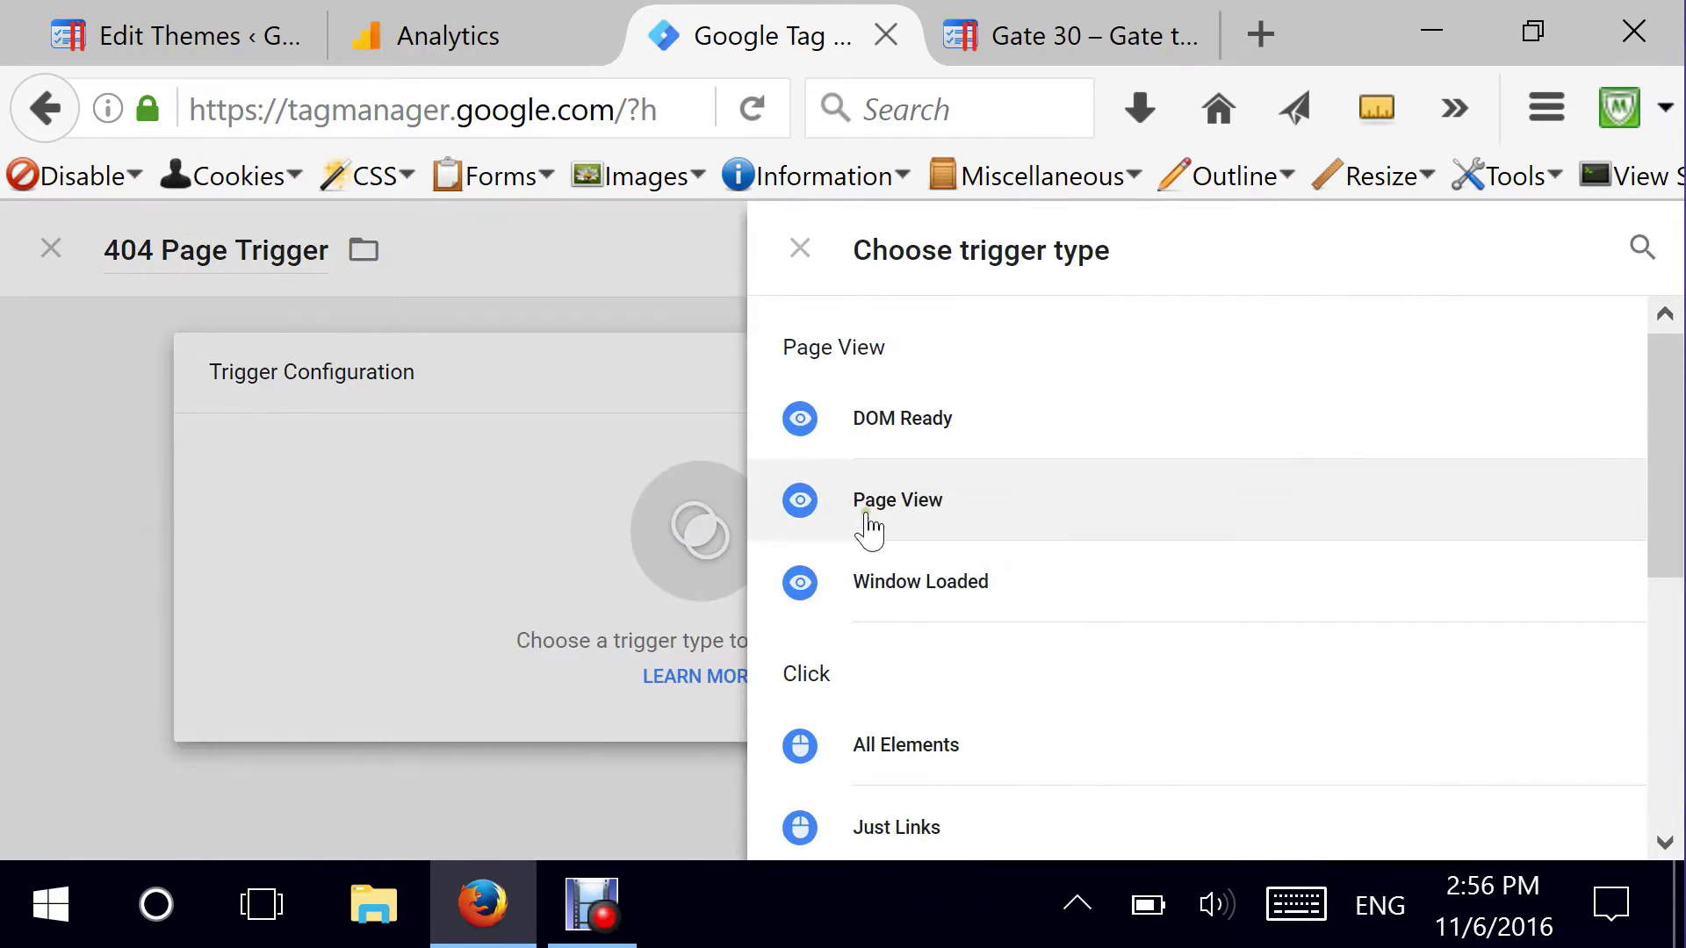
left_click_drag(1674, 436, 1656, 572)
left_click(839, 742)
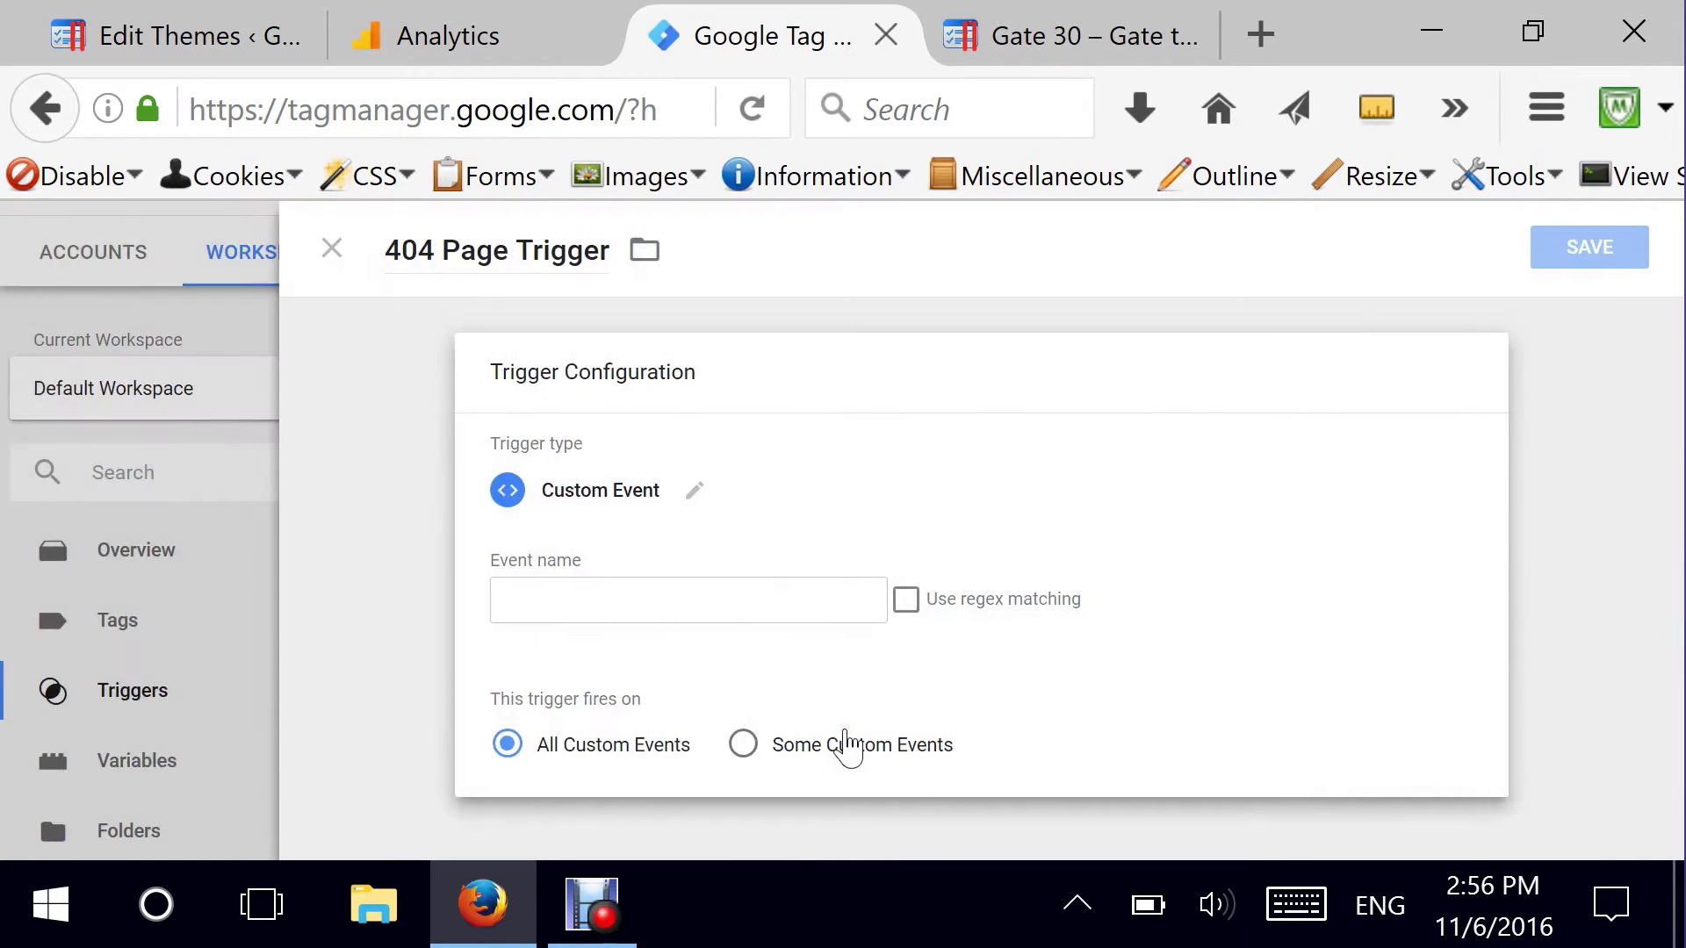
left_click(546, 598)
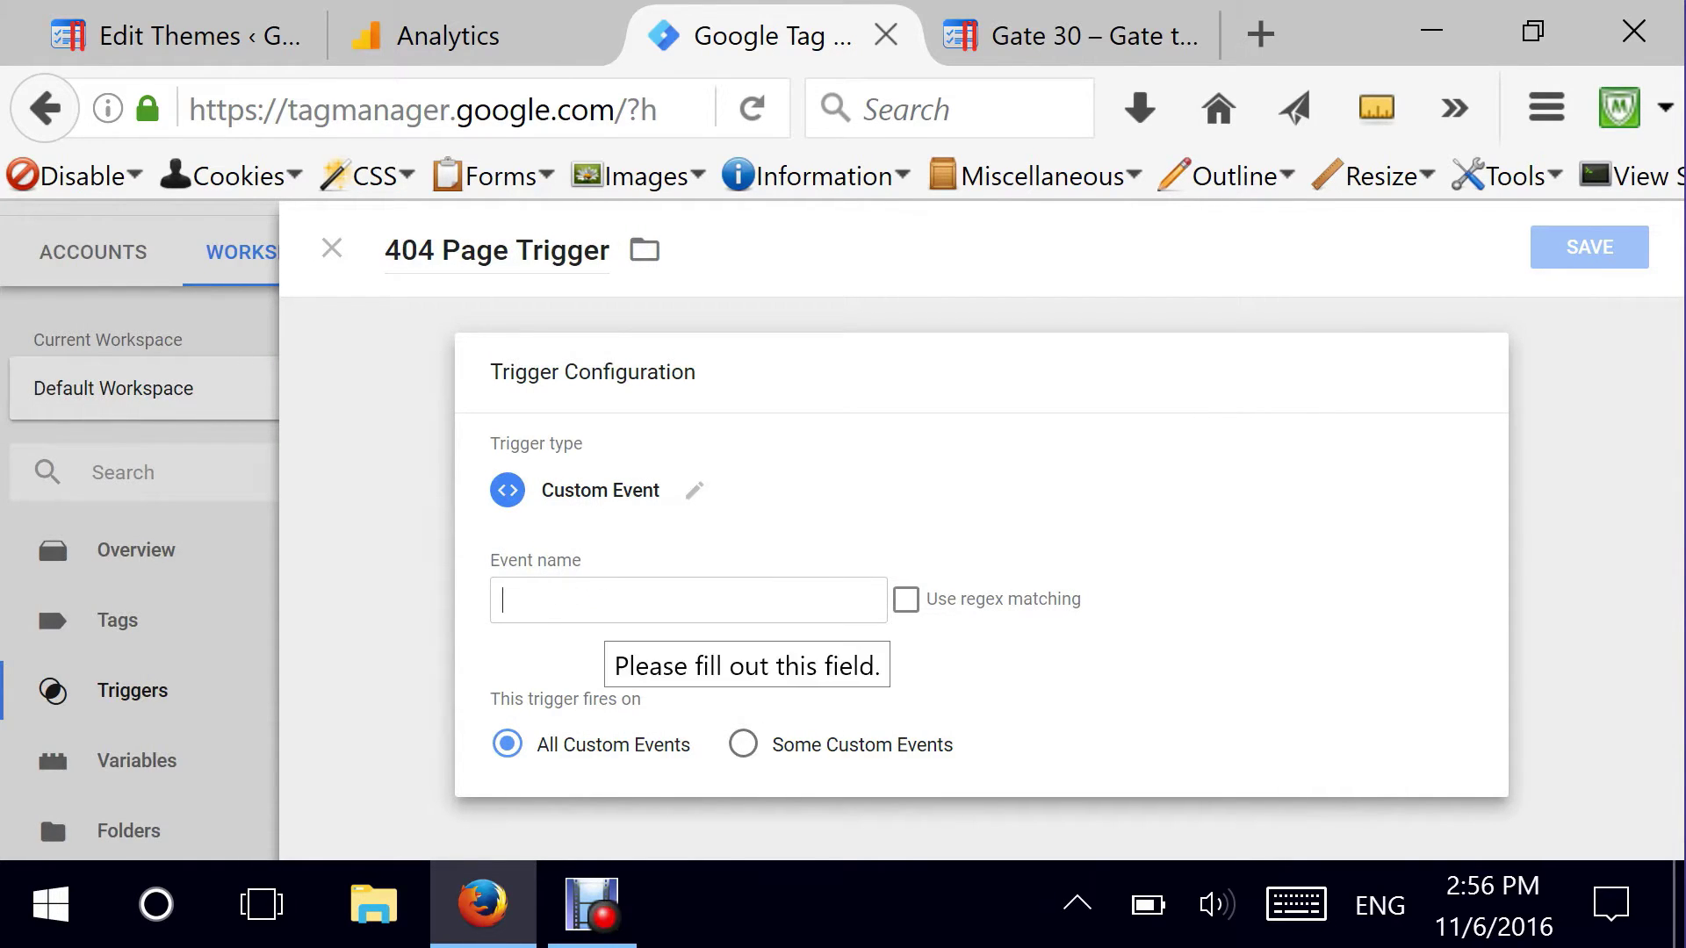
type("404_")
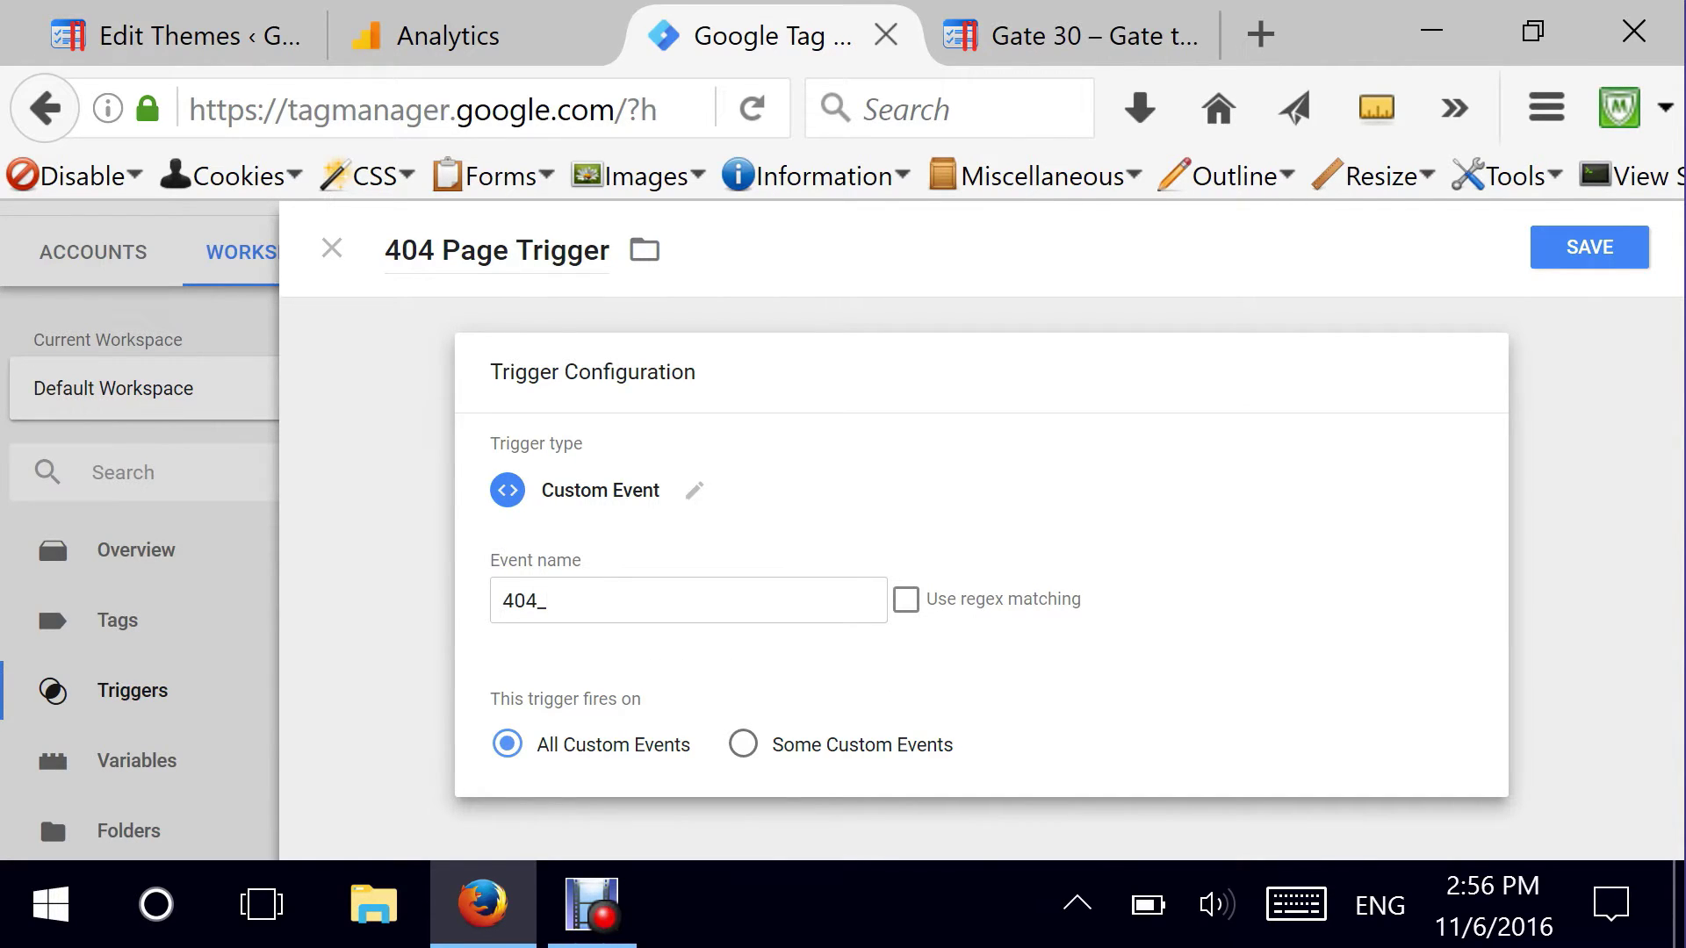
type("page")
- Go back to the 404.php template in WordPress, check the event name in the dataLayer.push script and copy it
left_click(202, 58)
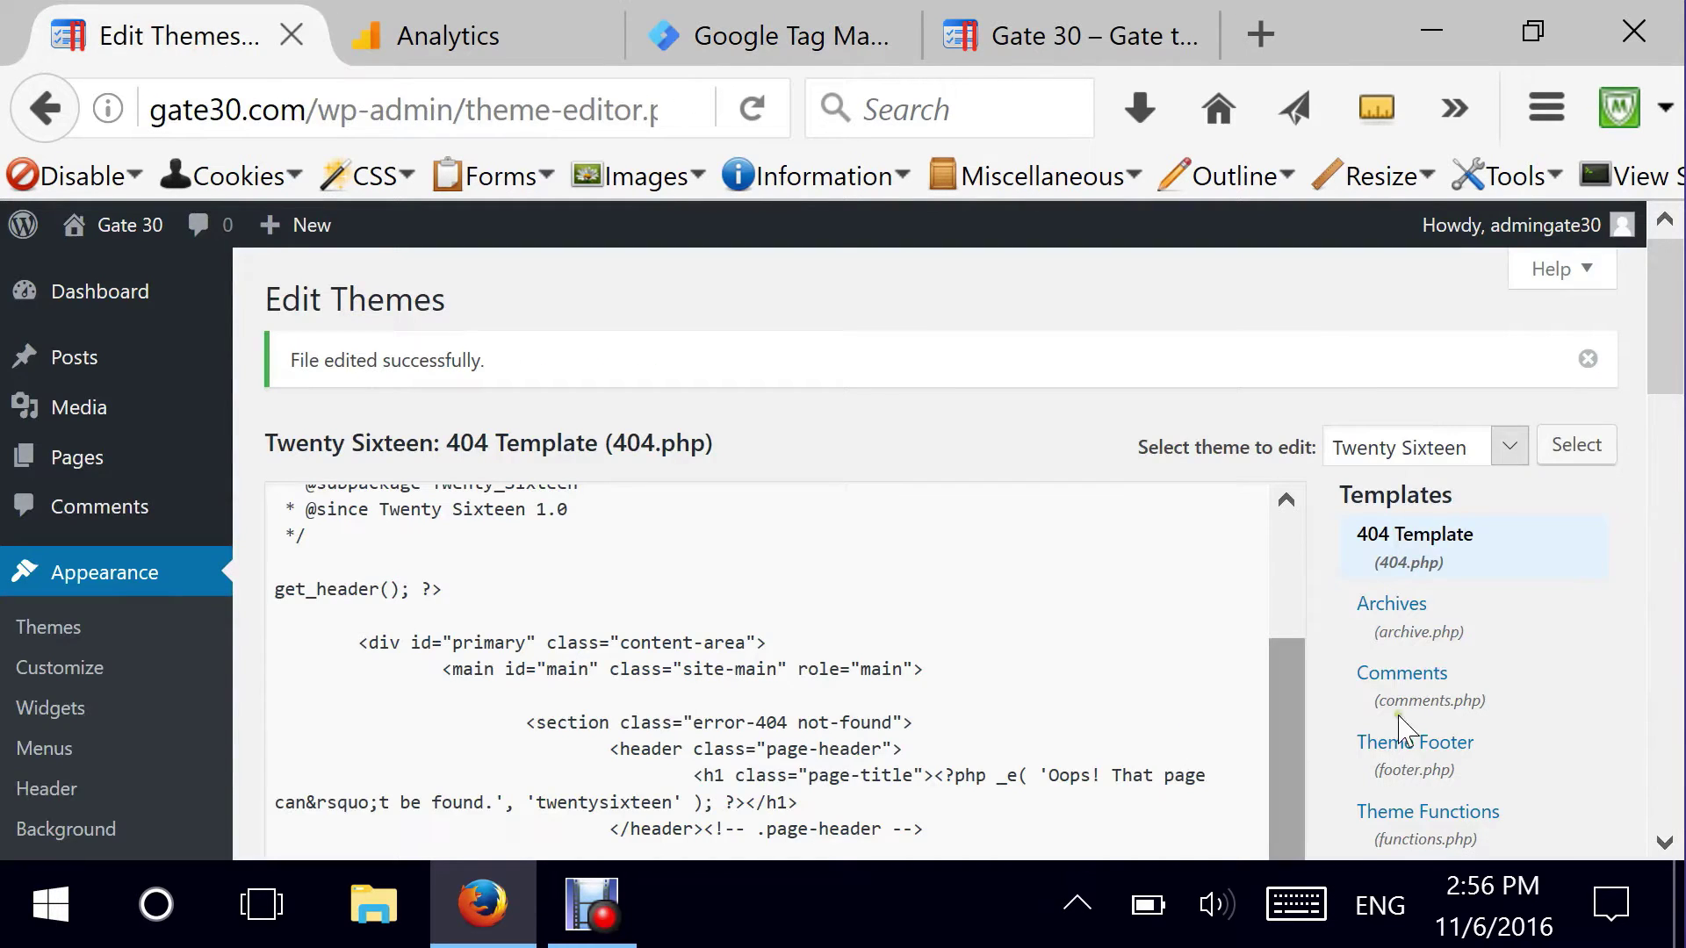
left_click_drag(1668, 333, 1668, 487)
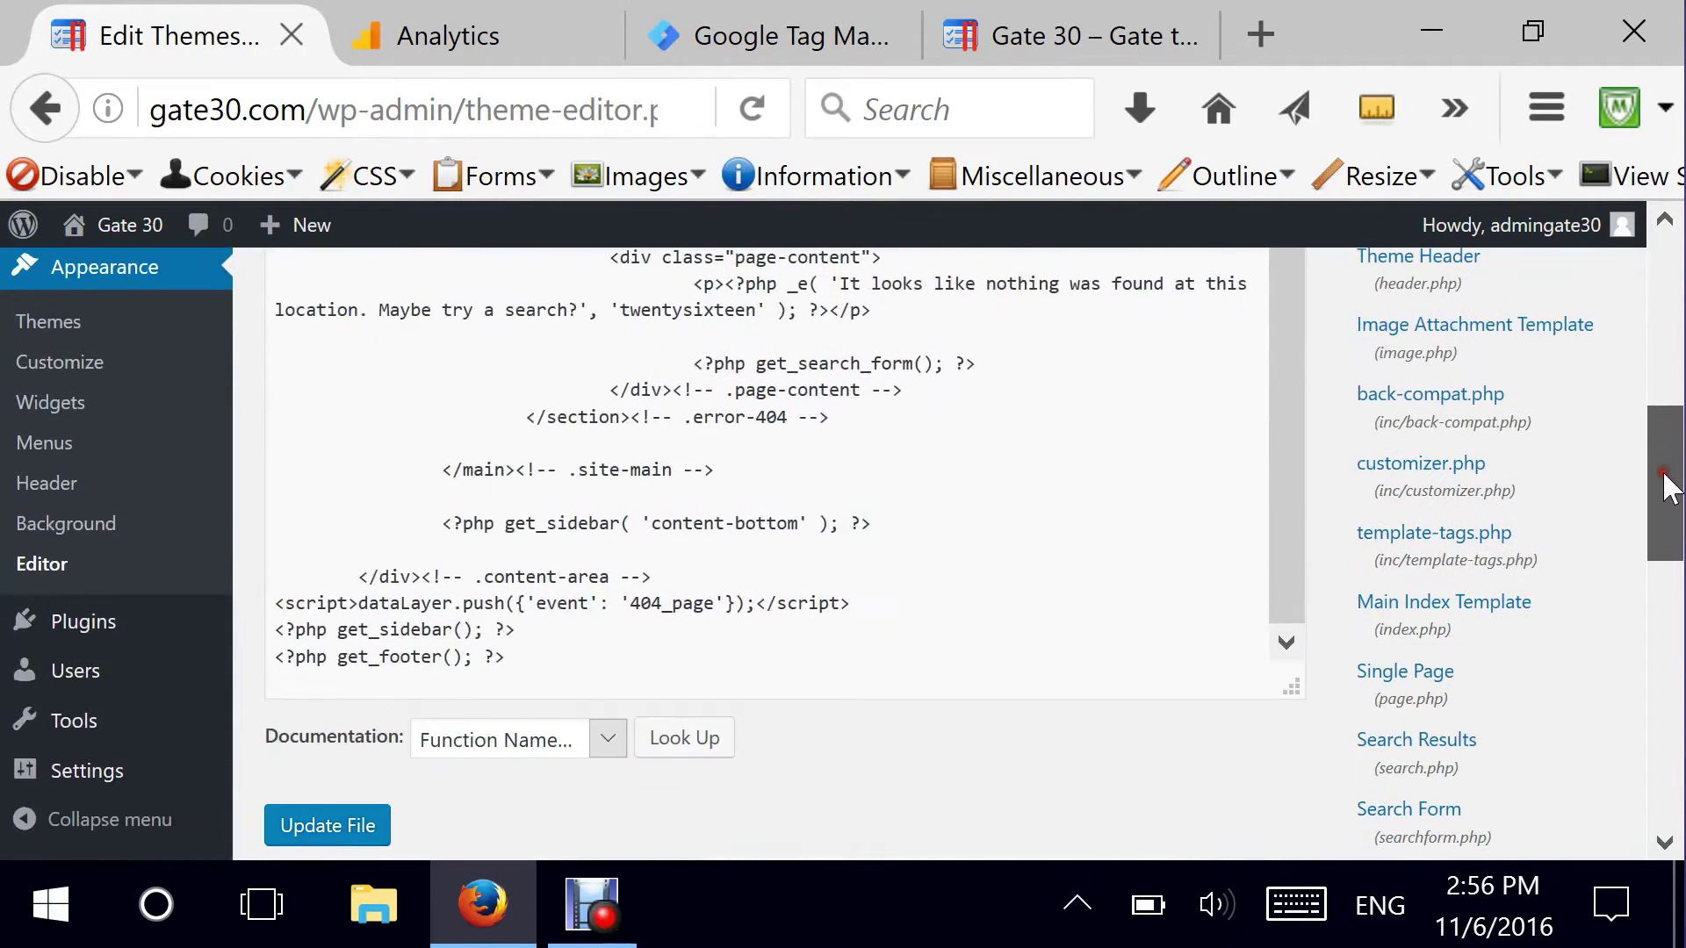
left_click_drag(273, 606, 475, 606)
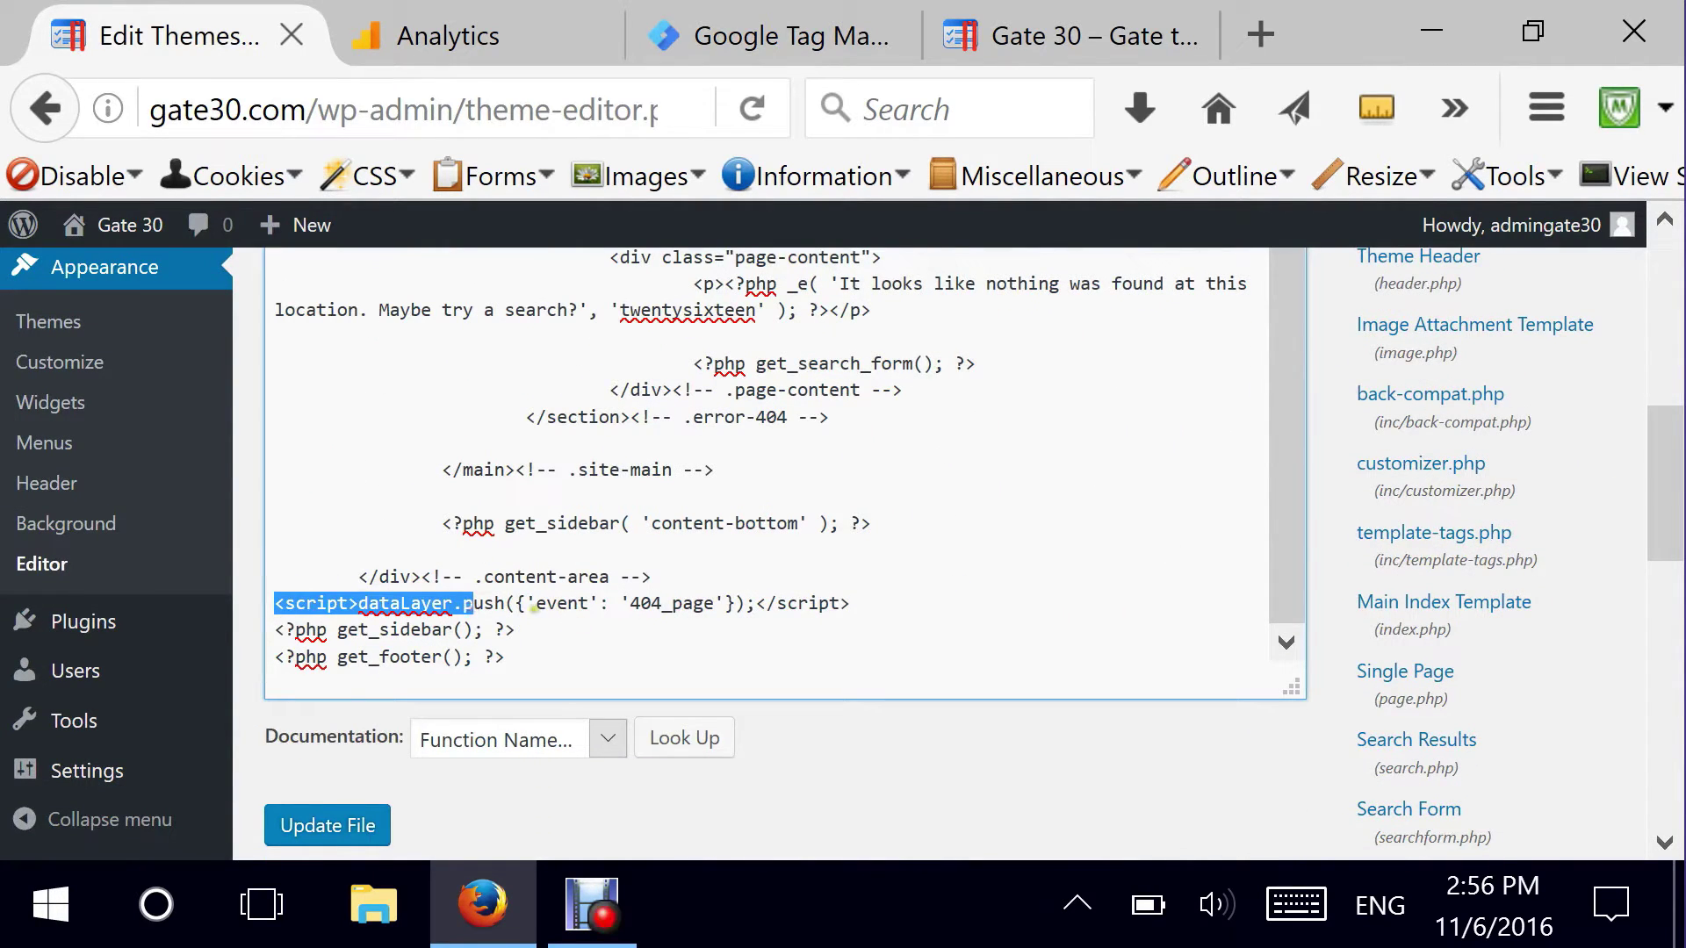
left_click(533, 606)
left_click_drag(630, 606, 708, 602)
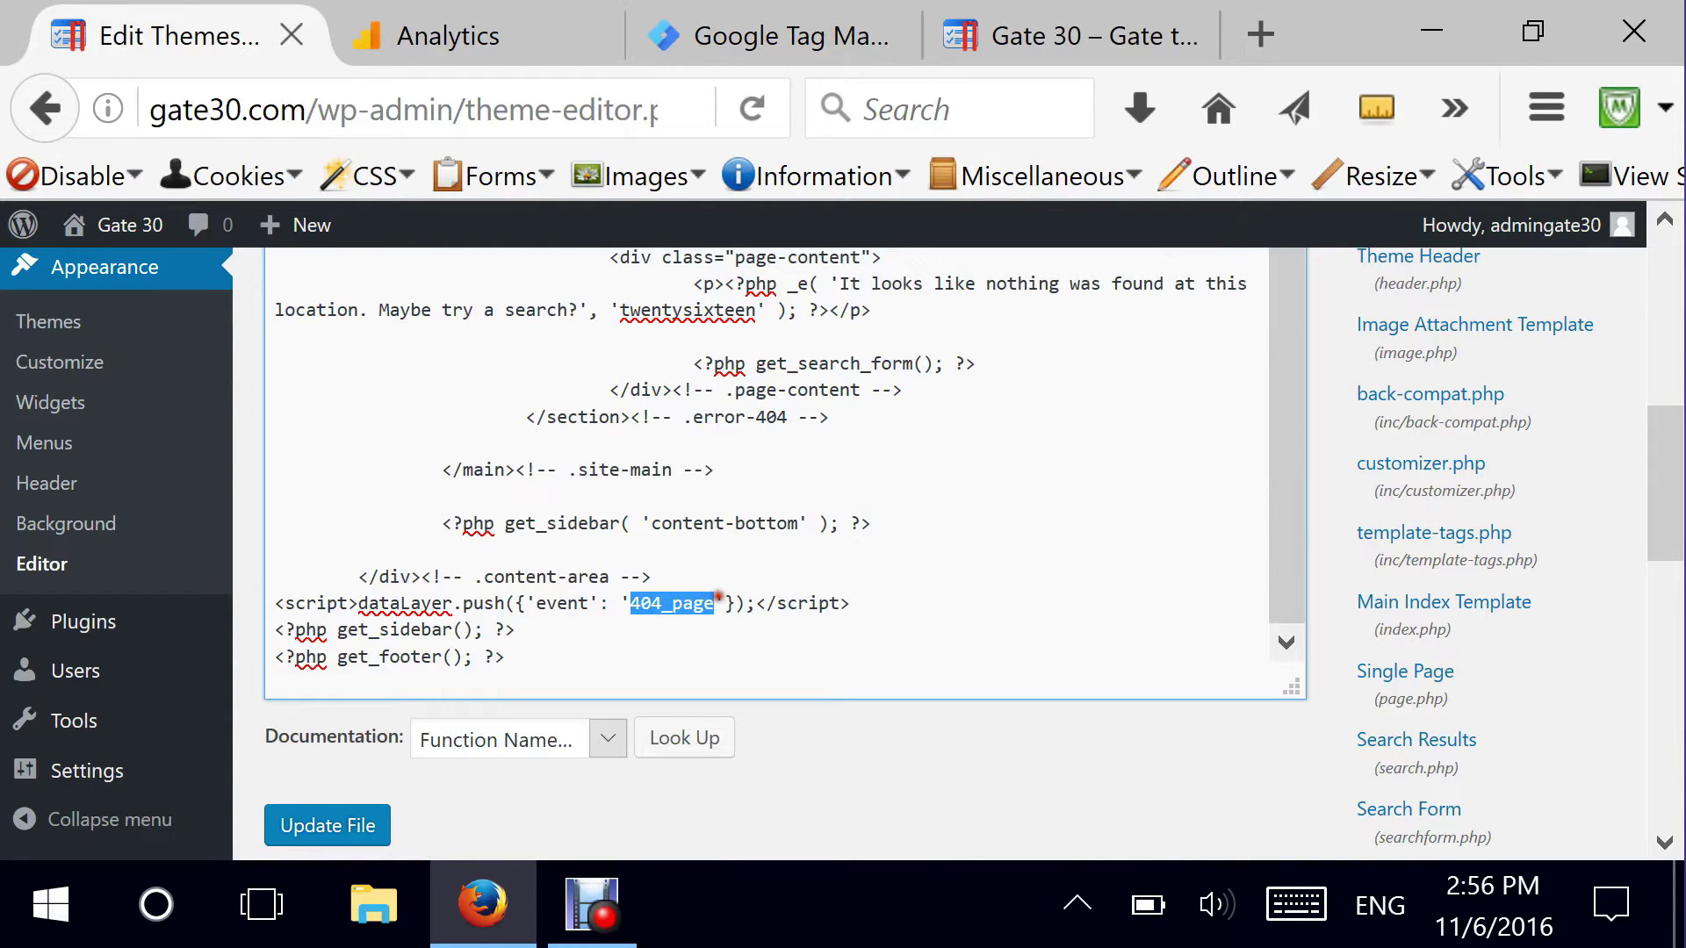
right_click(669, 604)
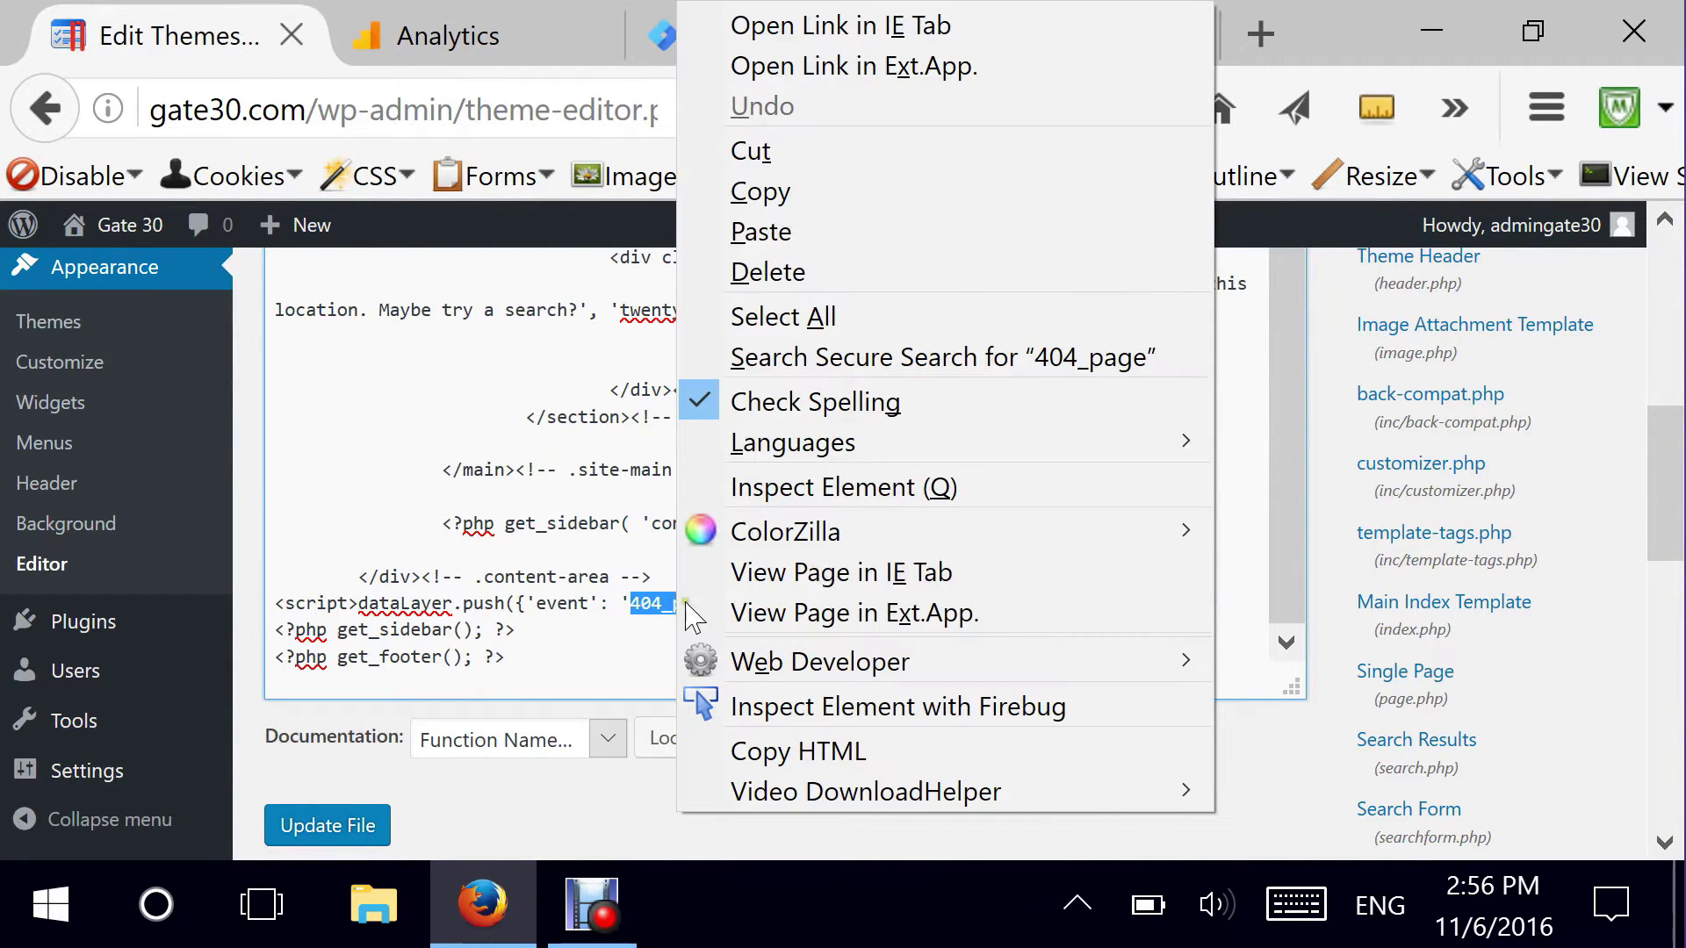
left_click(811, 192)
- Return to Google Tag Manager, check the trigger's event name against the script, and save the 404 Page Trigger
left_click(670, 45)
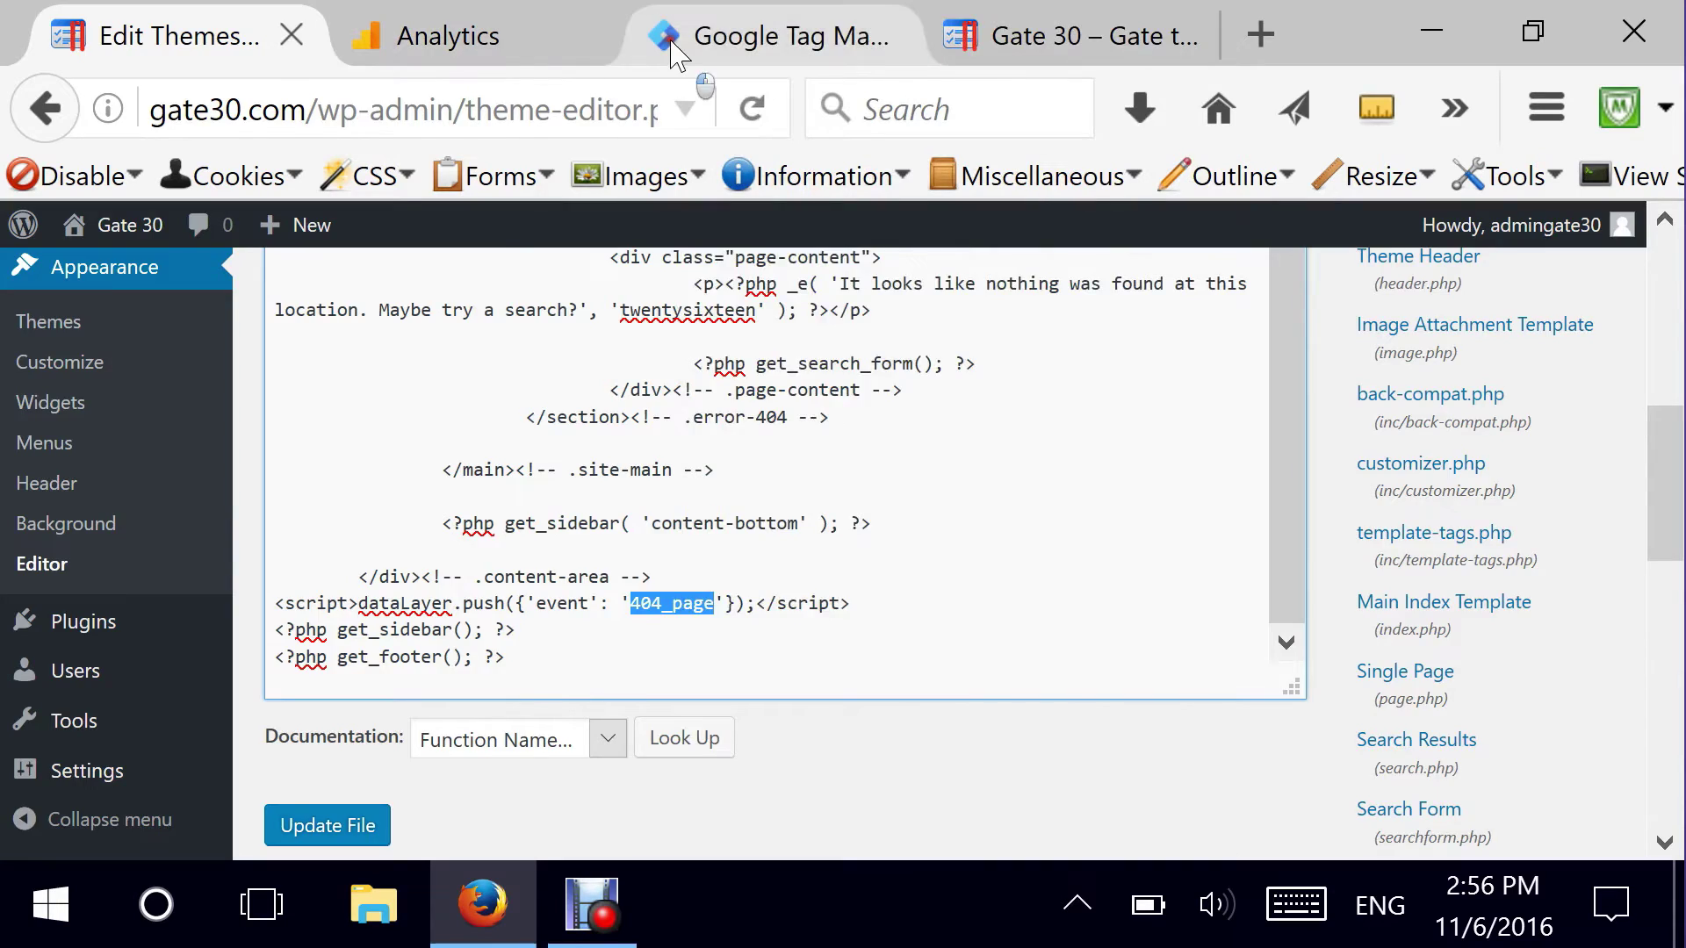
left_click_drag(594, 605, 506, 606)
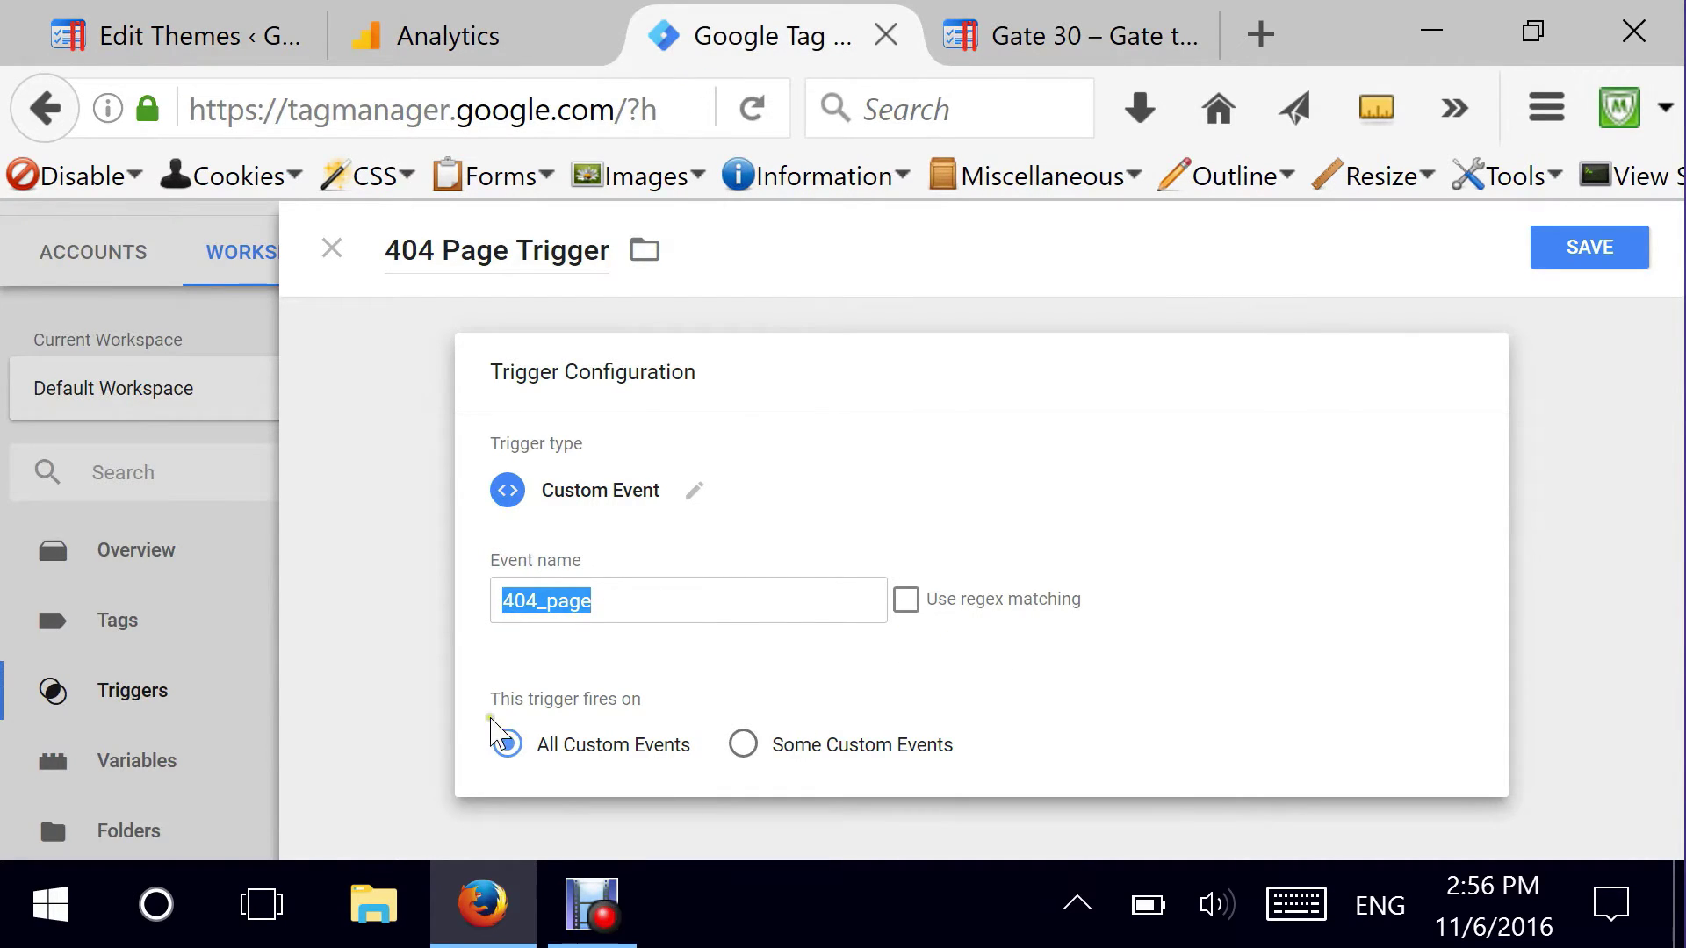
left_click(1579, 263)
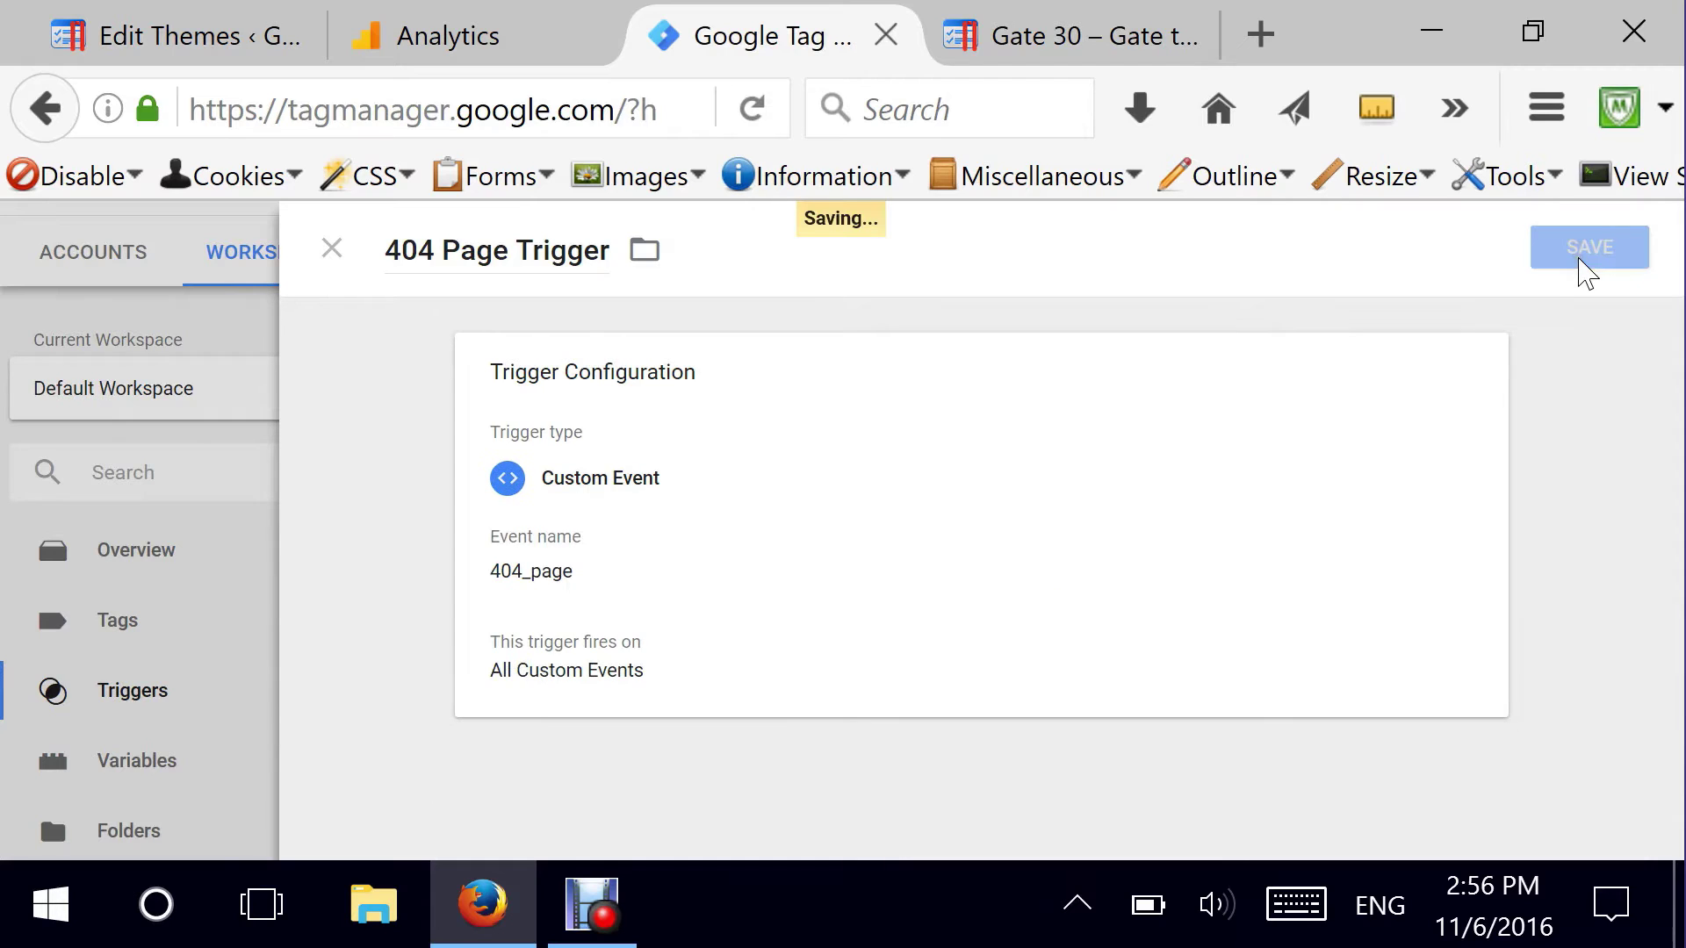
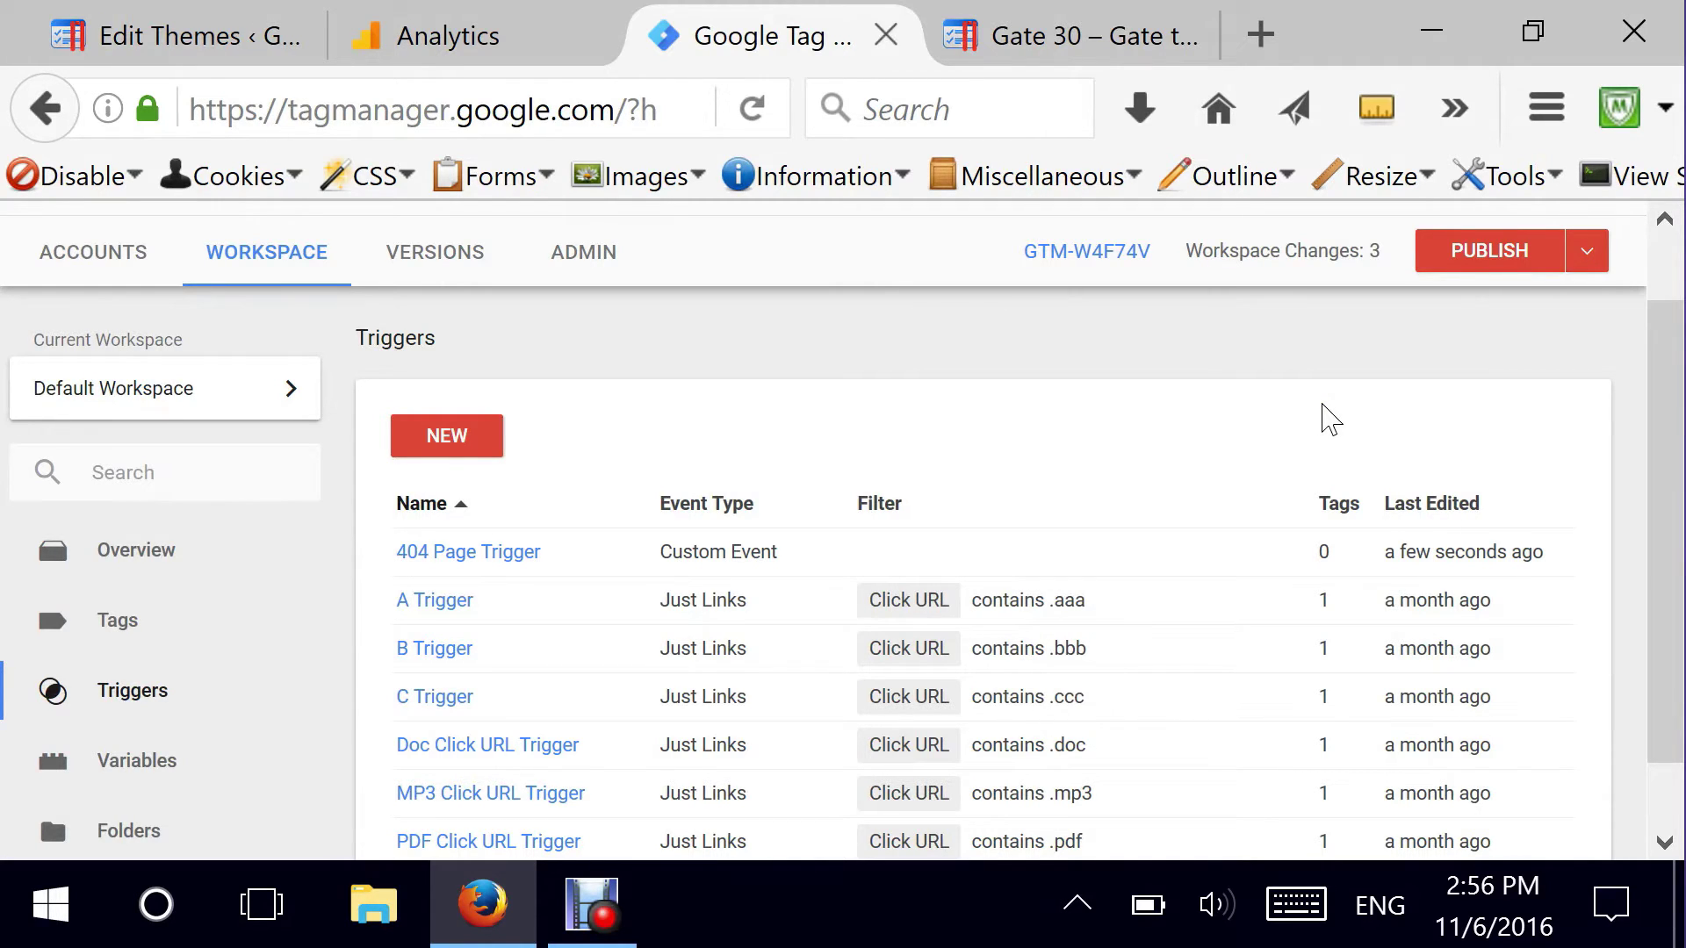
- Switch to Google Analytics and open the Custom Dimensions list for the Gate30 property
left_click(474, 58)
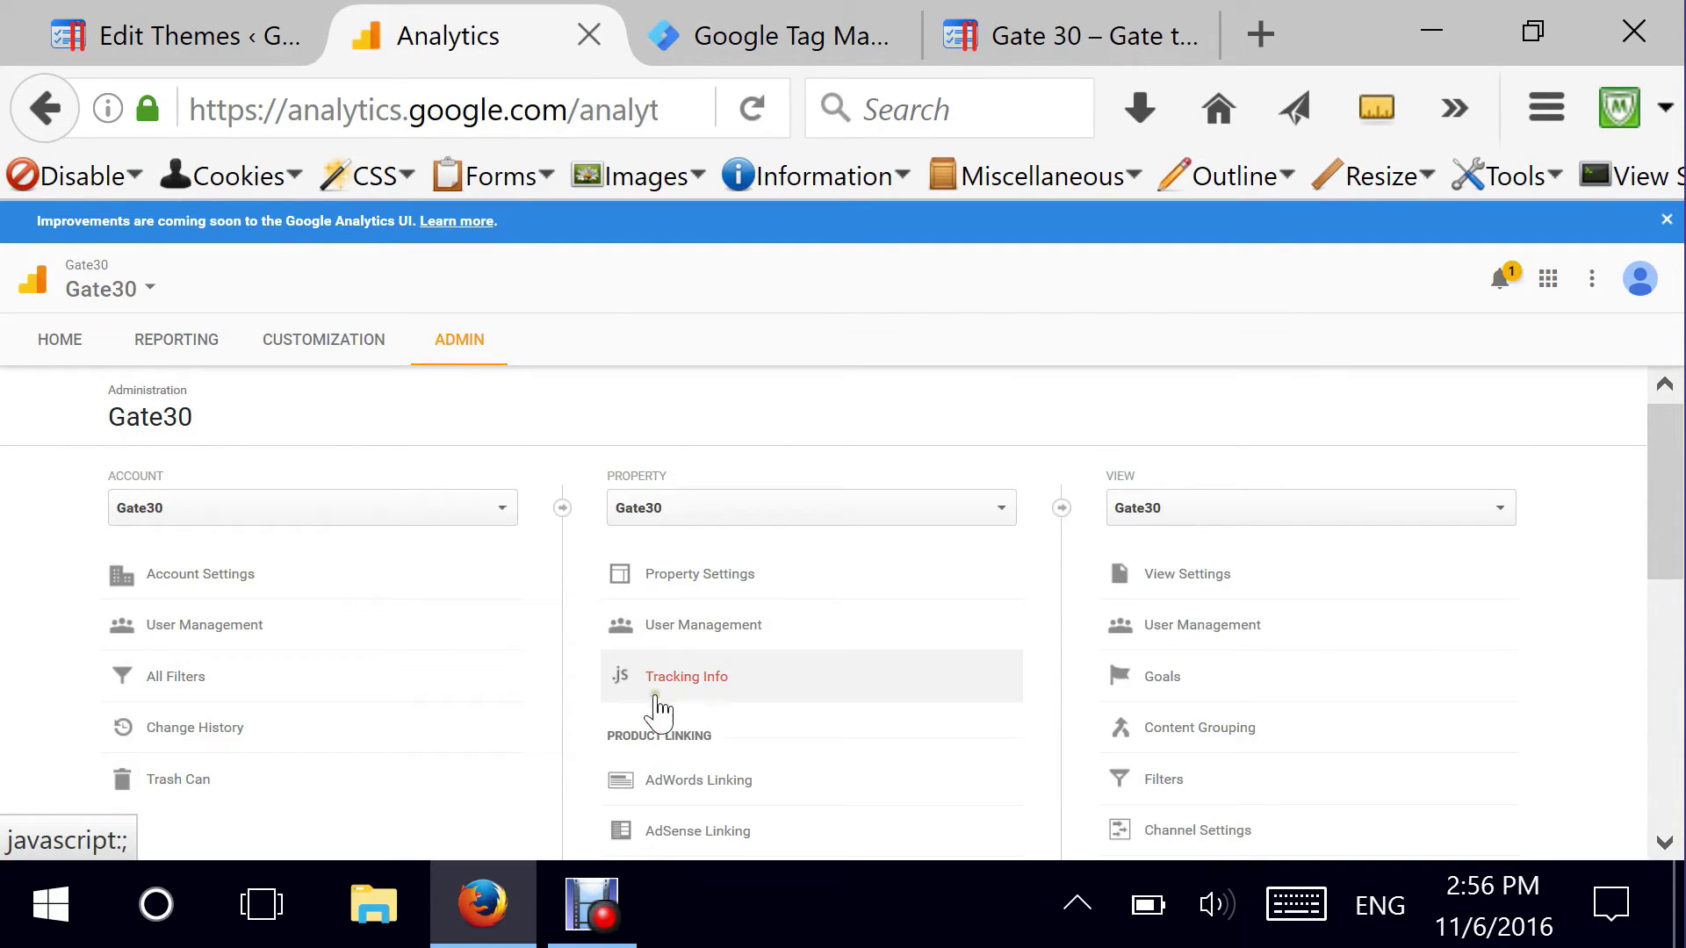
left_click_drag(1668, 513, 1671, 593)
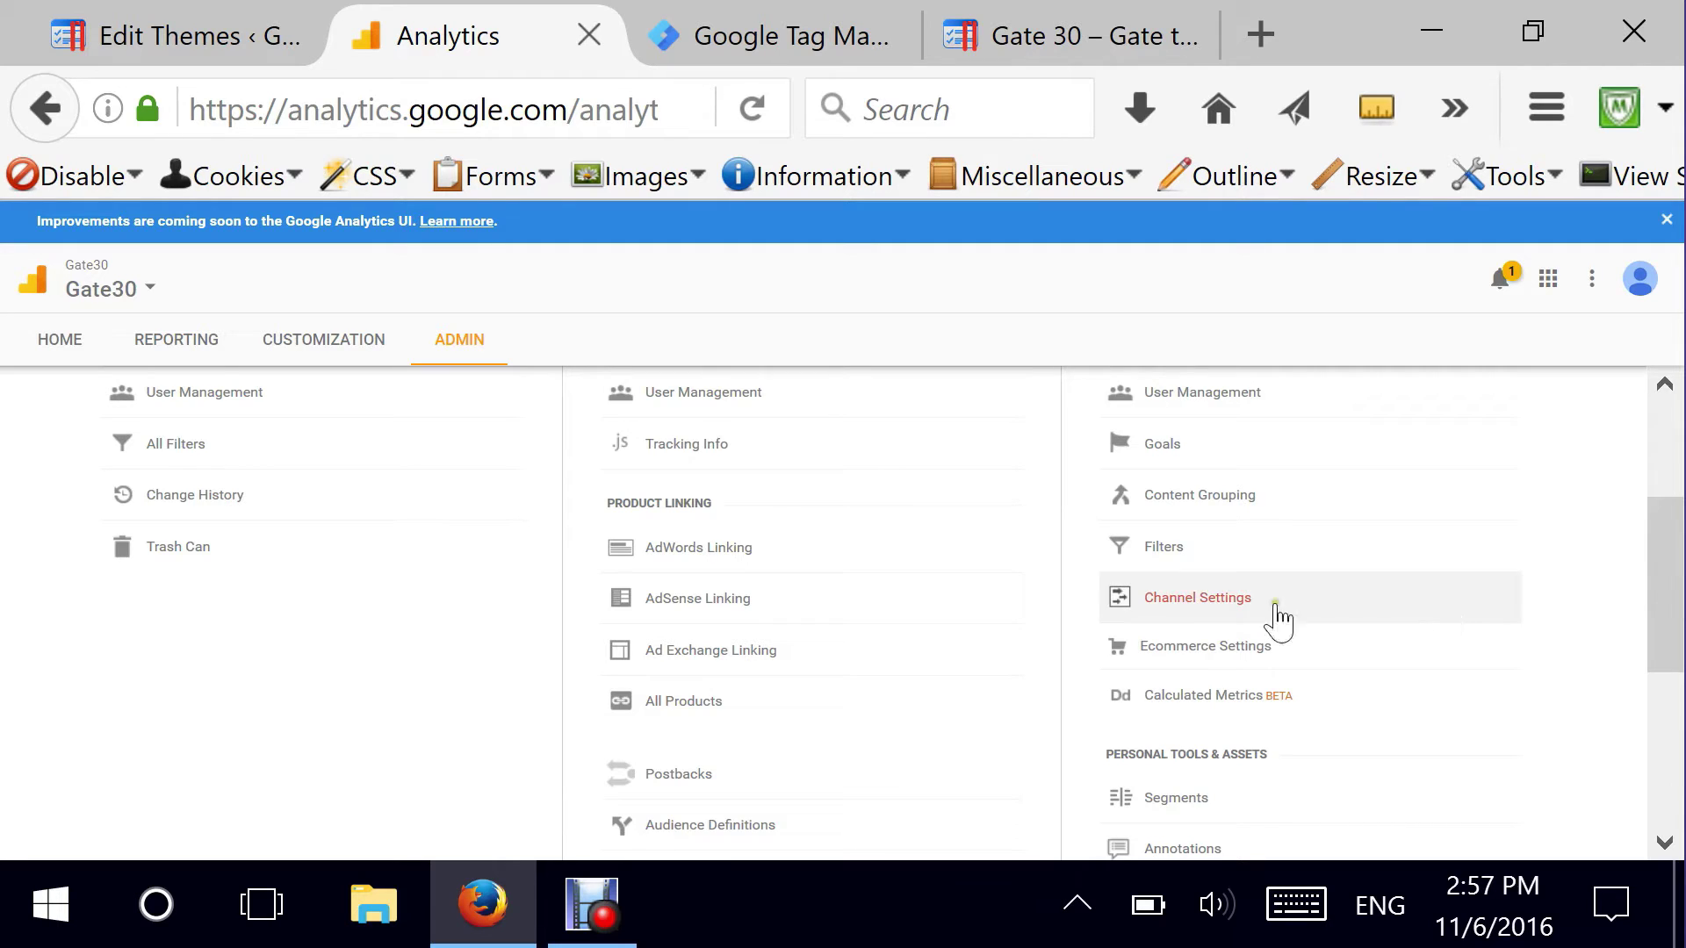
left_click_drag(1679, 610, 1663, 667)
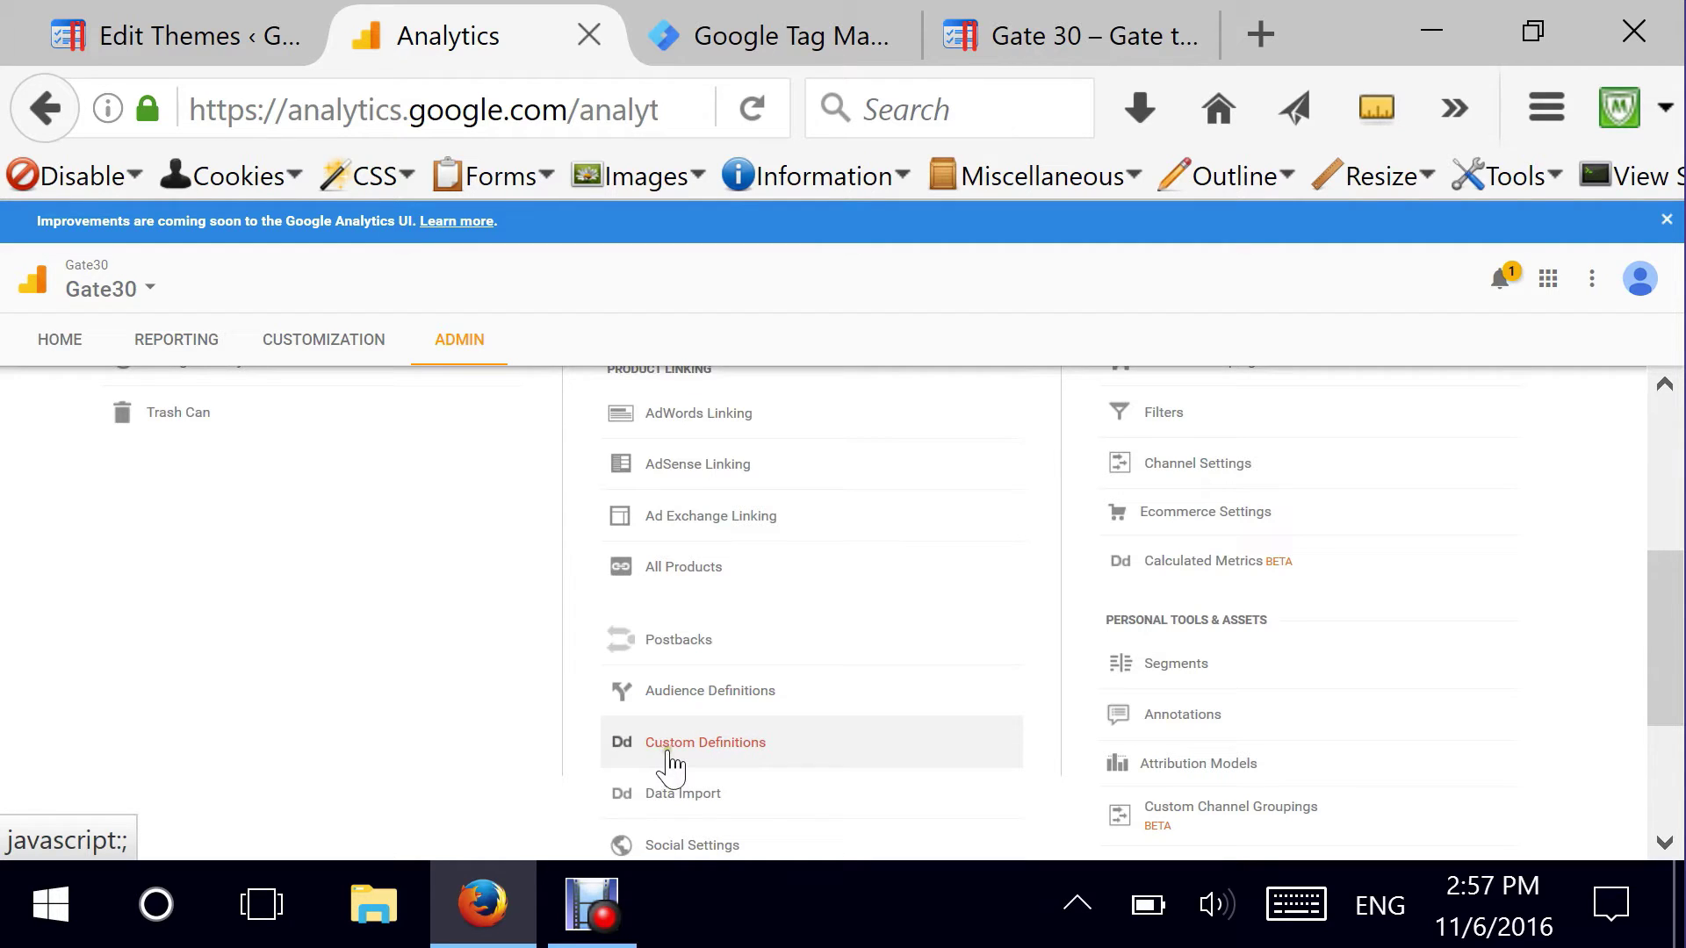
left_click(742, 754)
left_click_drag(1682, 641, 1682, 714)
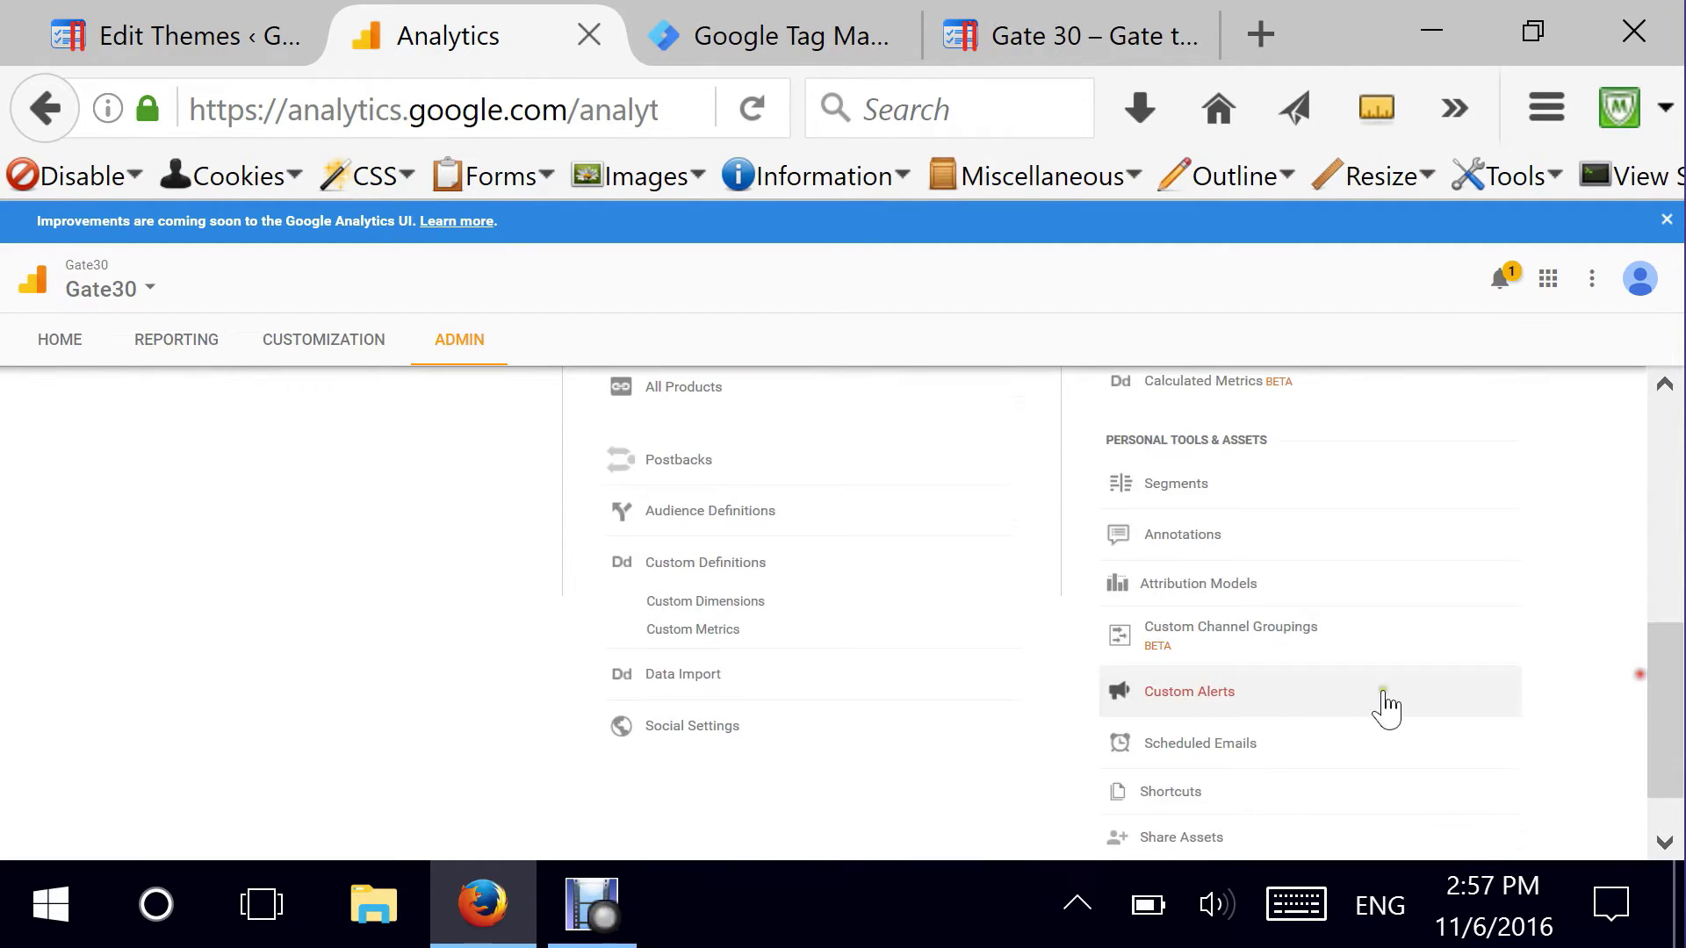
left_click(754, 607)
left_click_drag(1655, 623, 1664, 450)
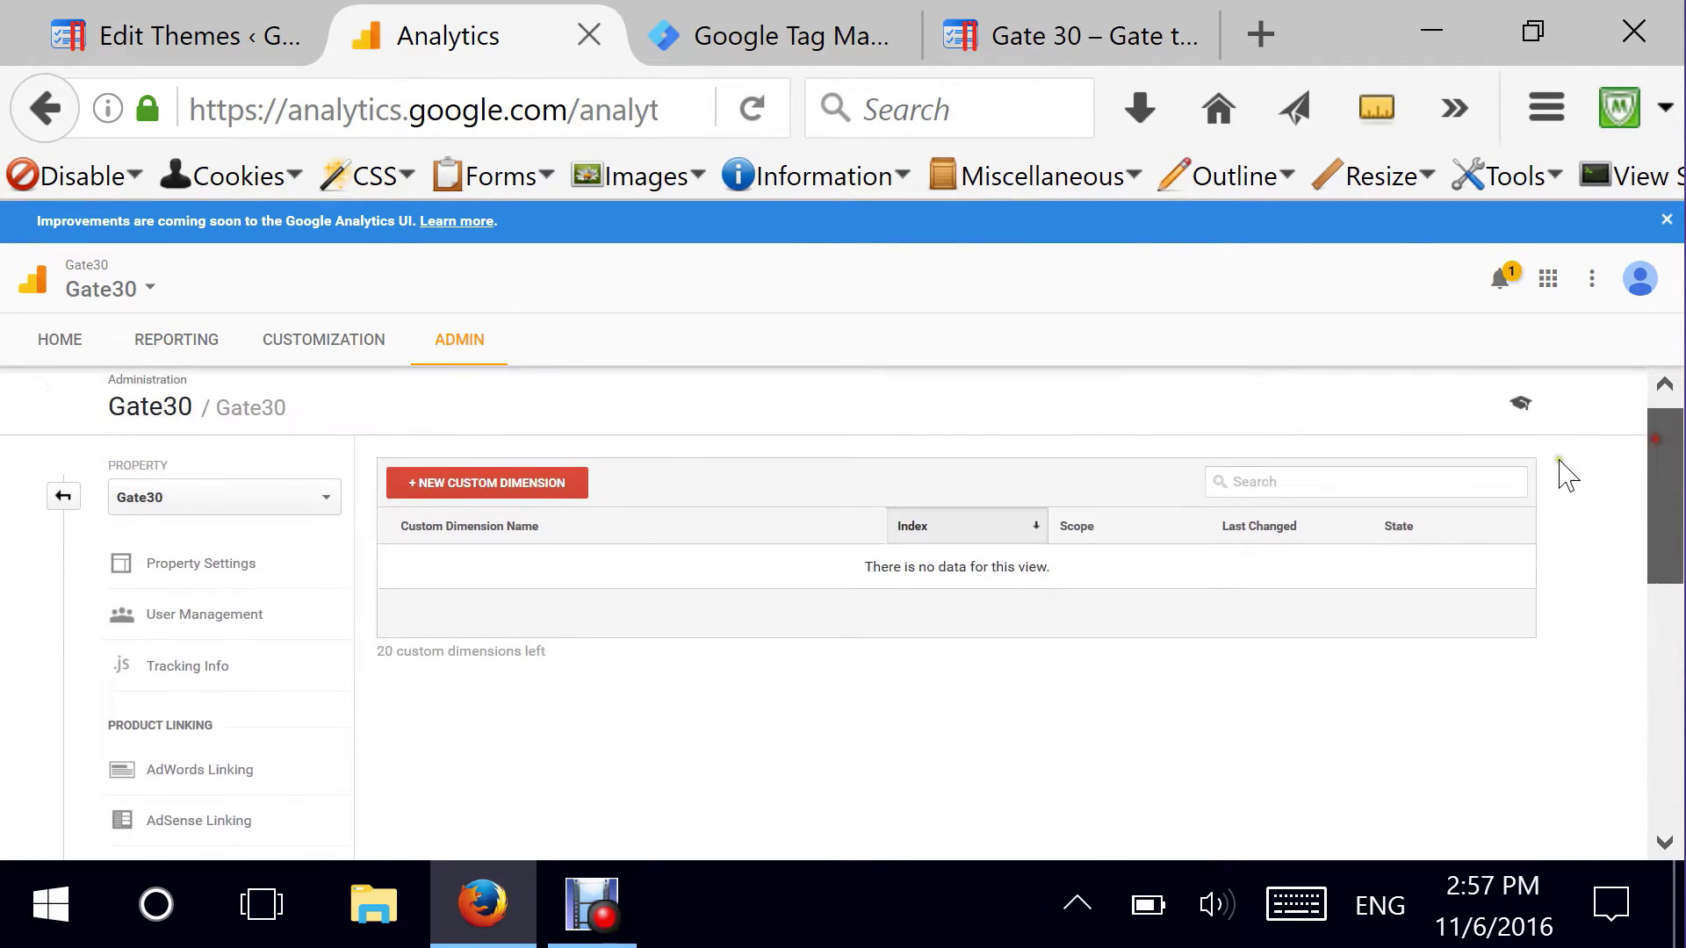
- Create an active custom dimension named "404 Referrer" with the scope set to Session
left_click(482, 496)
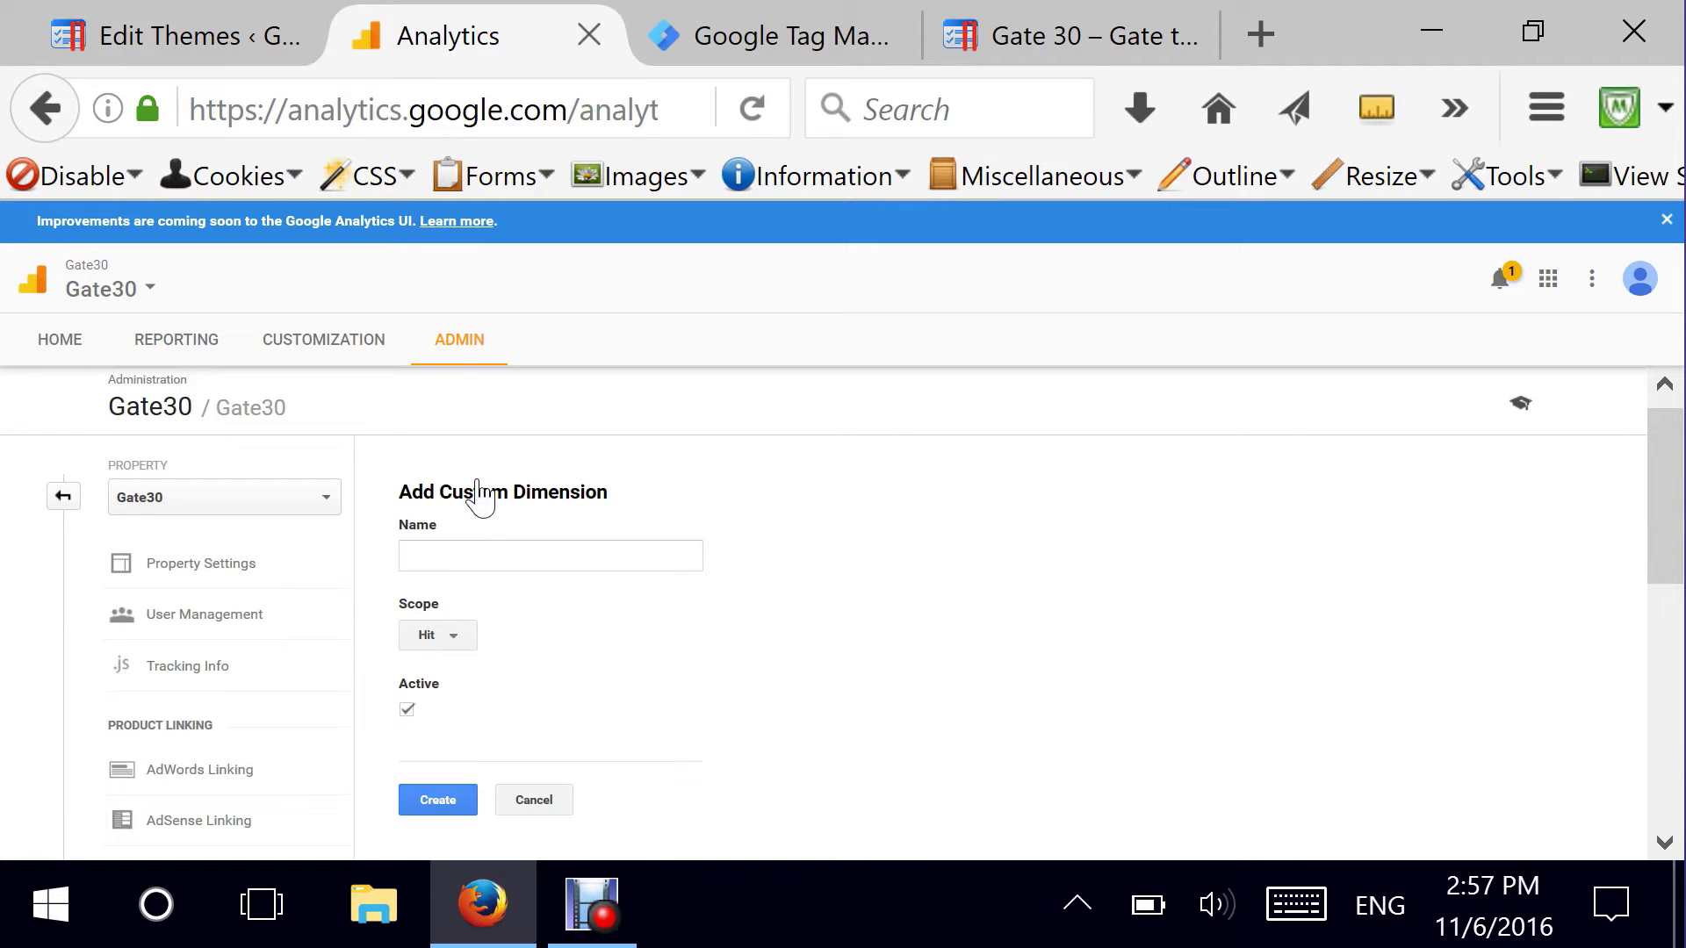
left_click(437, 556)
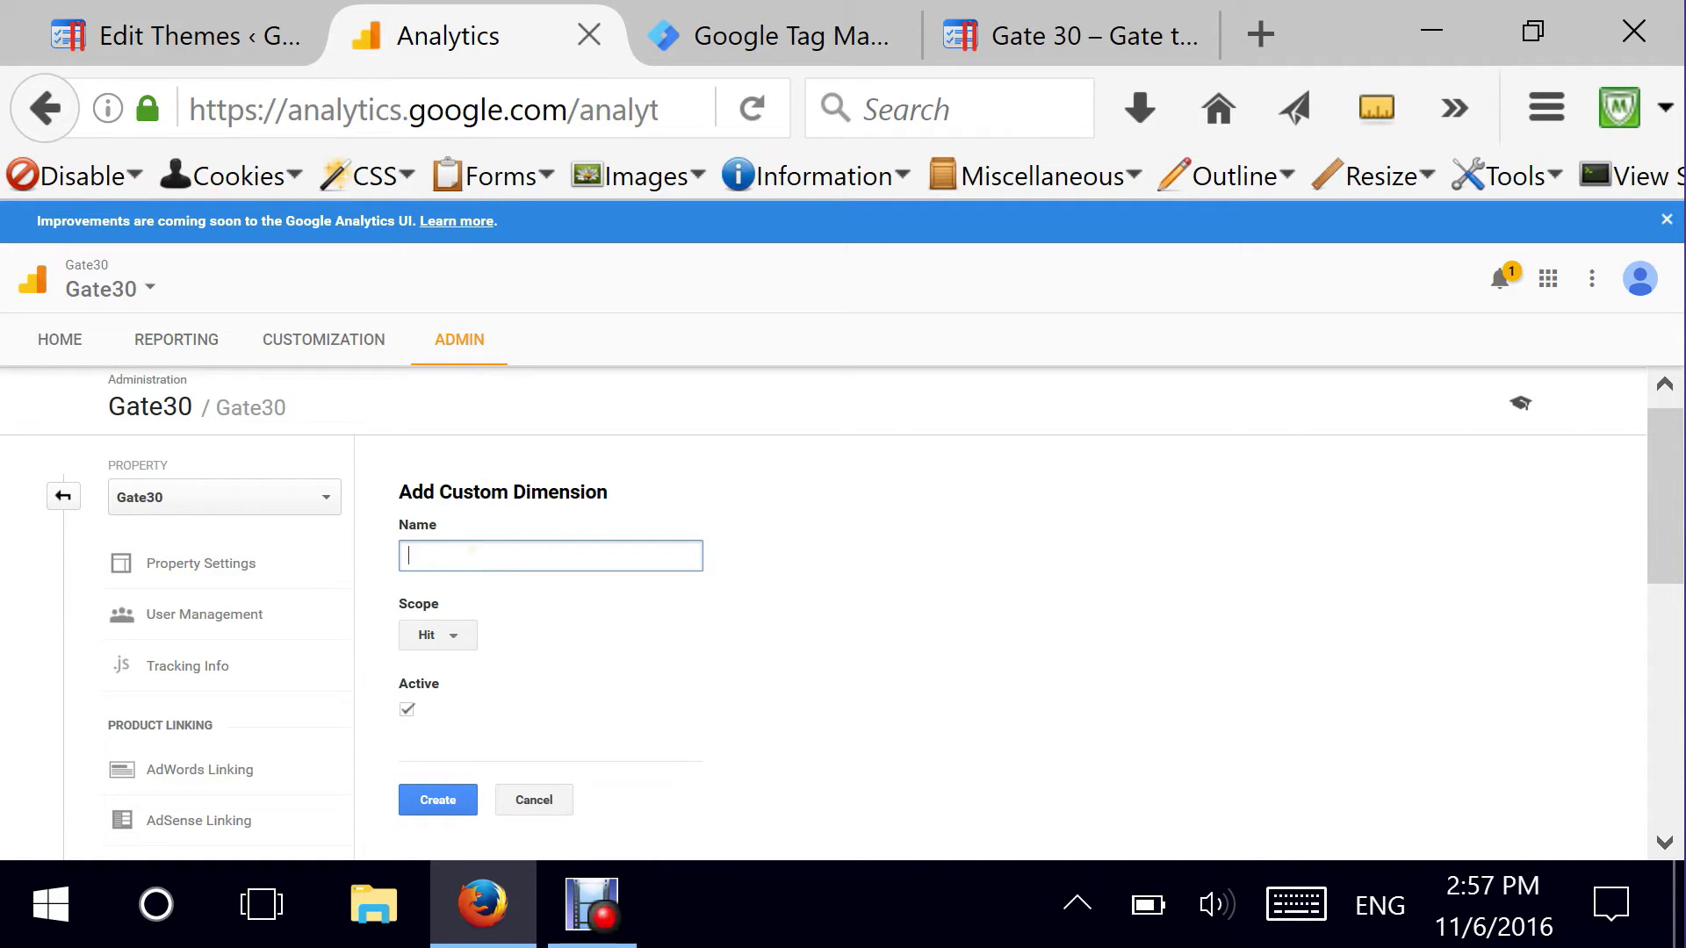
type("404 Referrer")
left_click(430, 636)
left_click(481, 711)
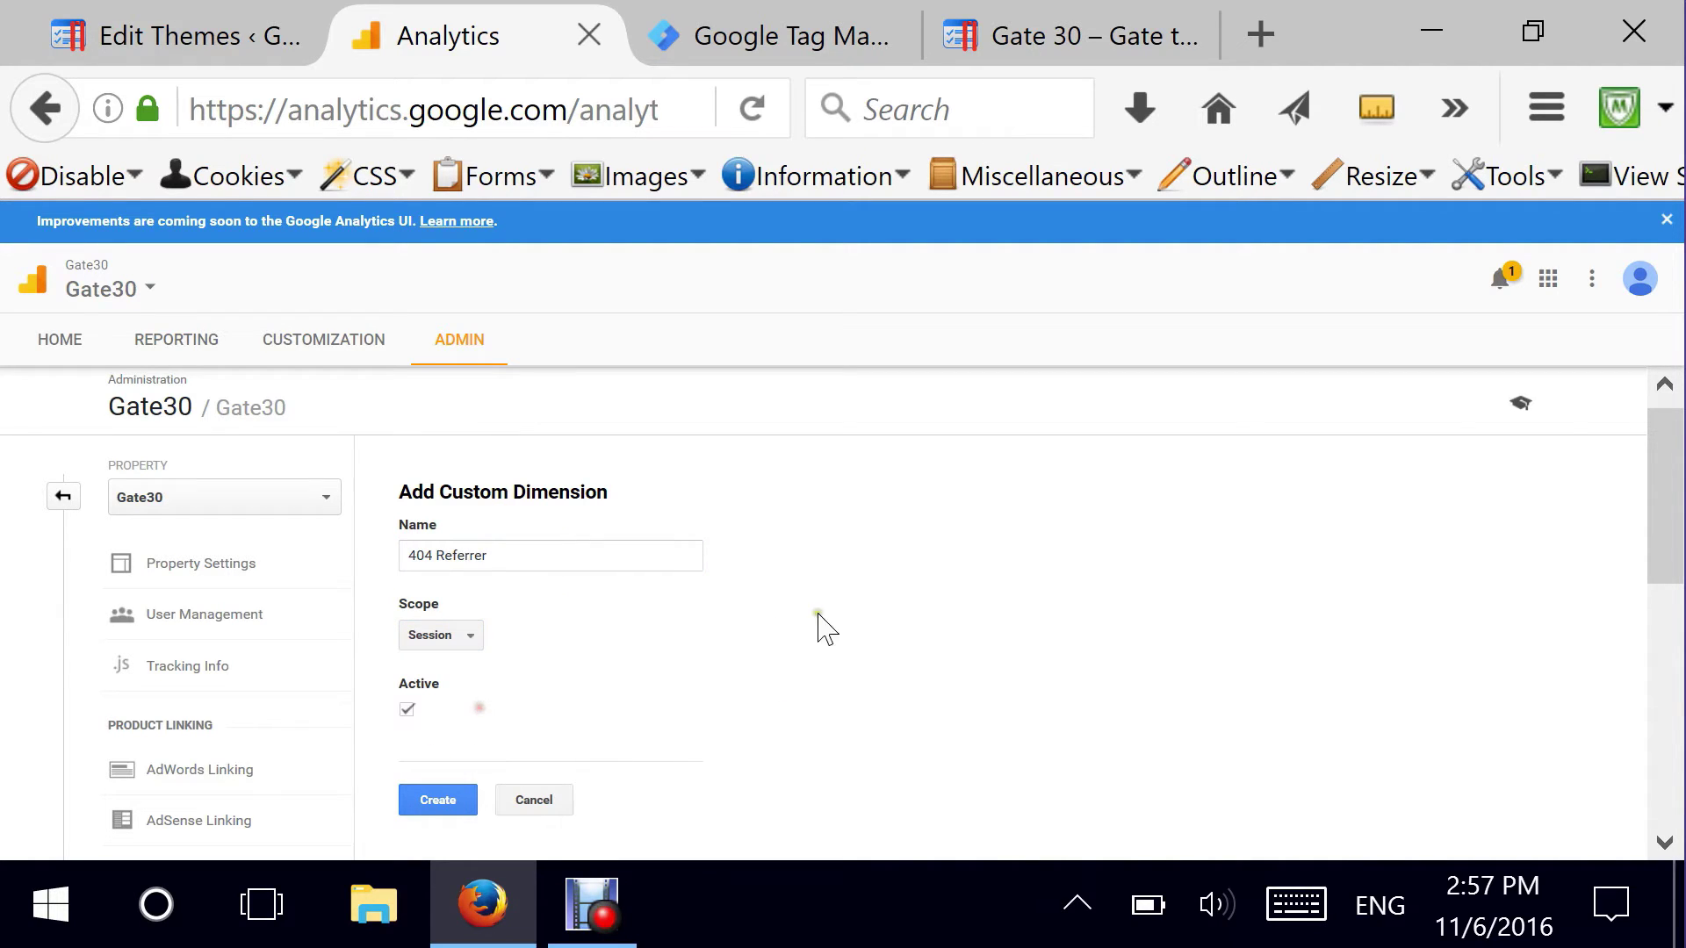
scroll(1666, 540, "down", 1)
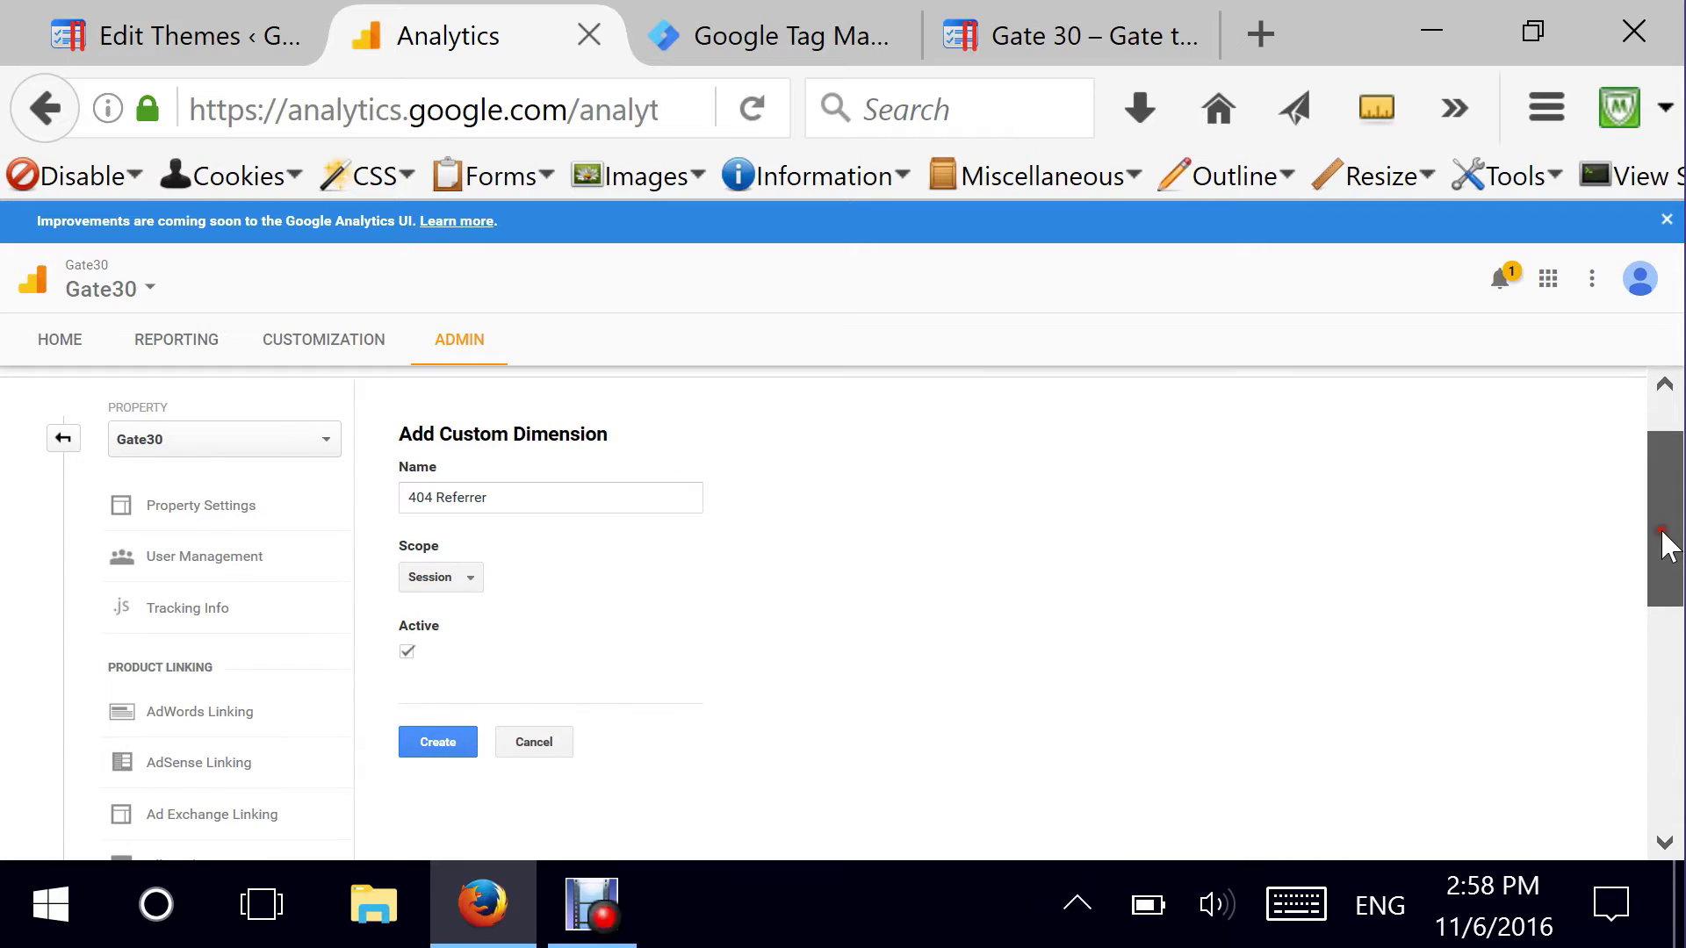
left_click_drag(1667, 544, 1668, 562)
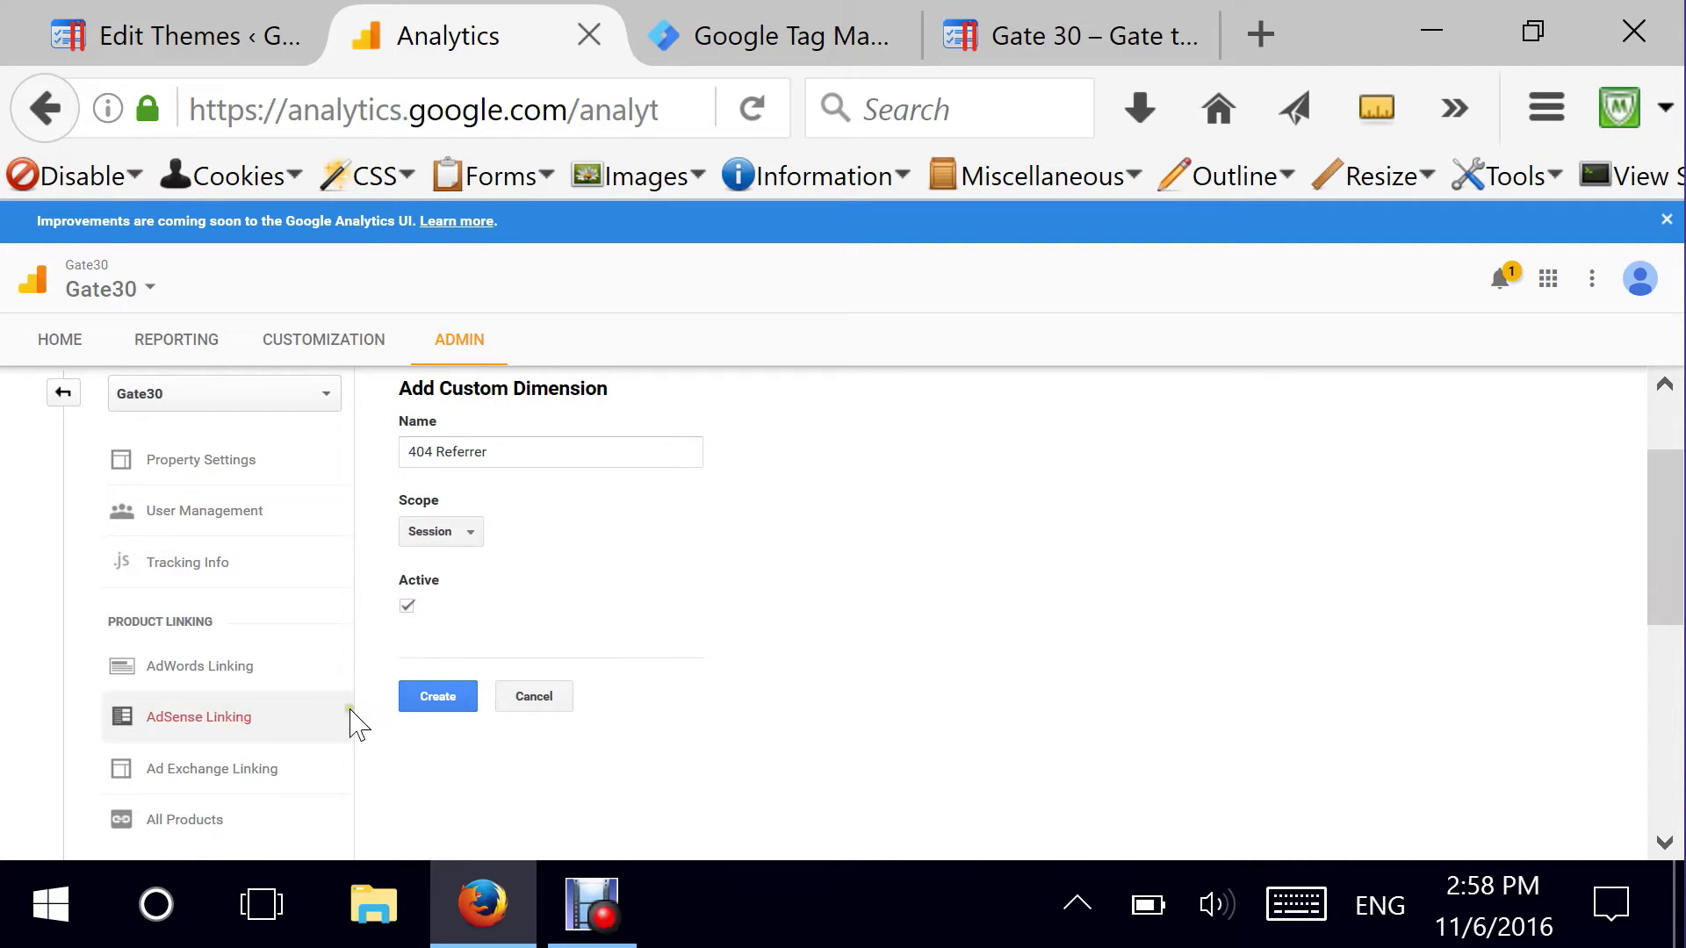
left_click(429, 705)
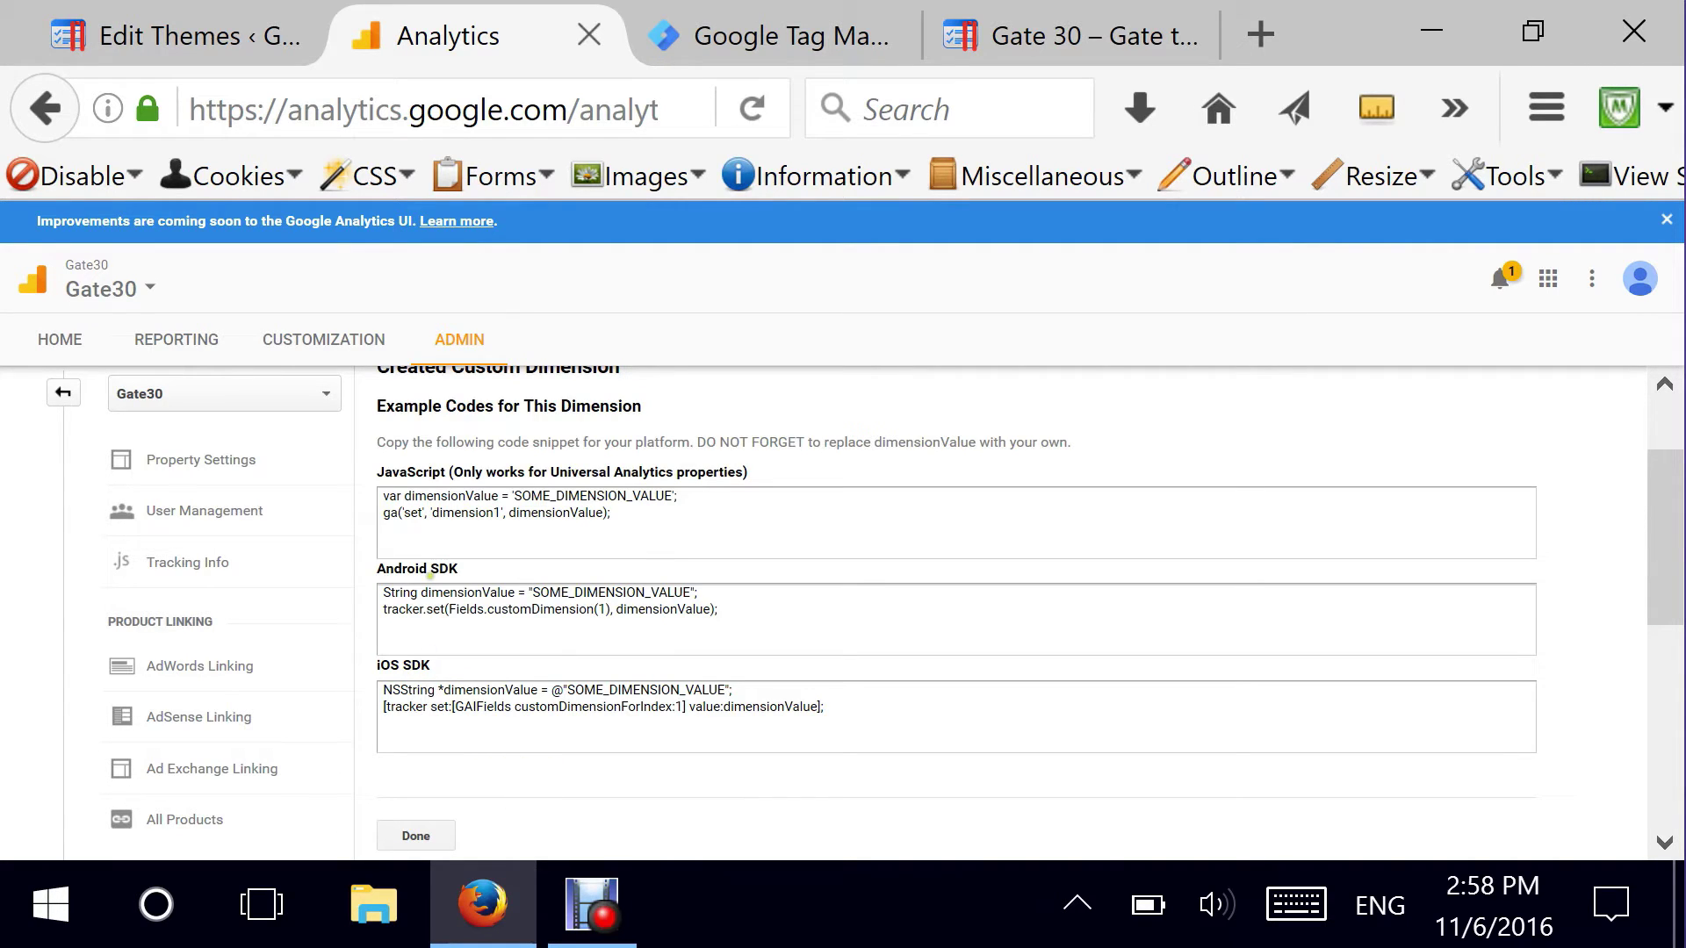
- Check the dimension's index number in the JavaScript example code and return to the dimensions list
left_click_drag(493, 513, 502, 513)
mouse_move(1671, 606)
left_mouse_down()
mouse_move(1663, 556)
mouse_move(1667, 629)
left_mouse_up()
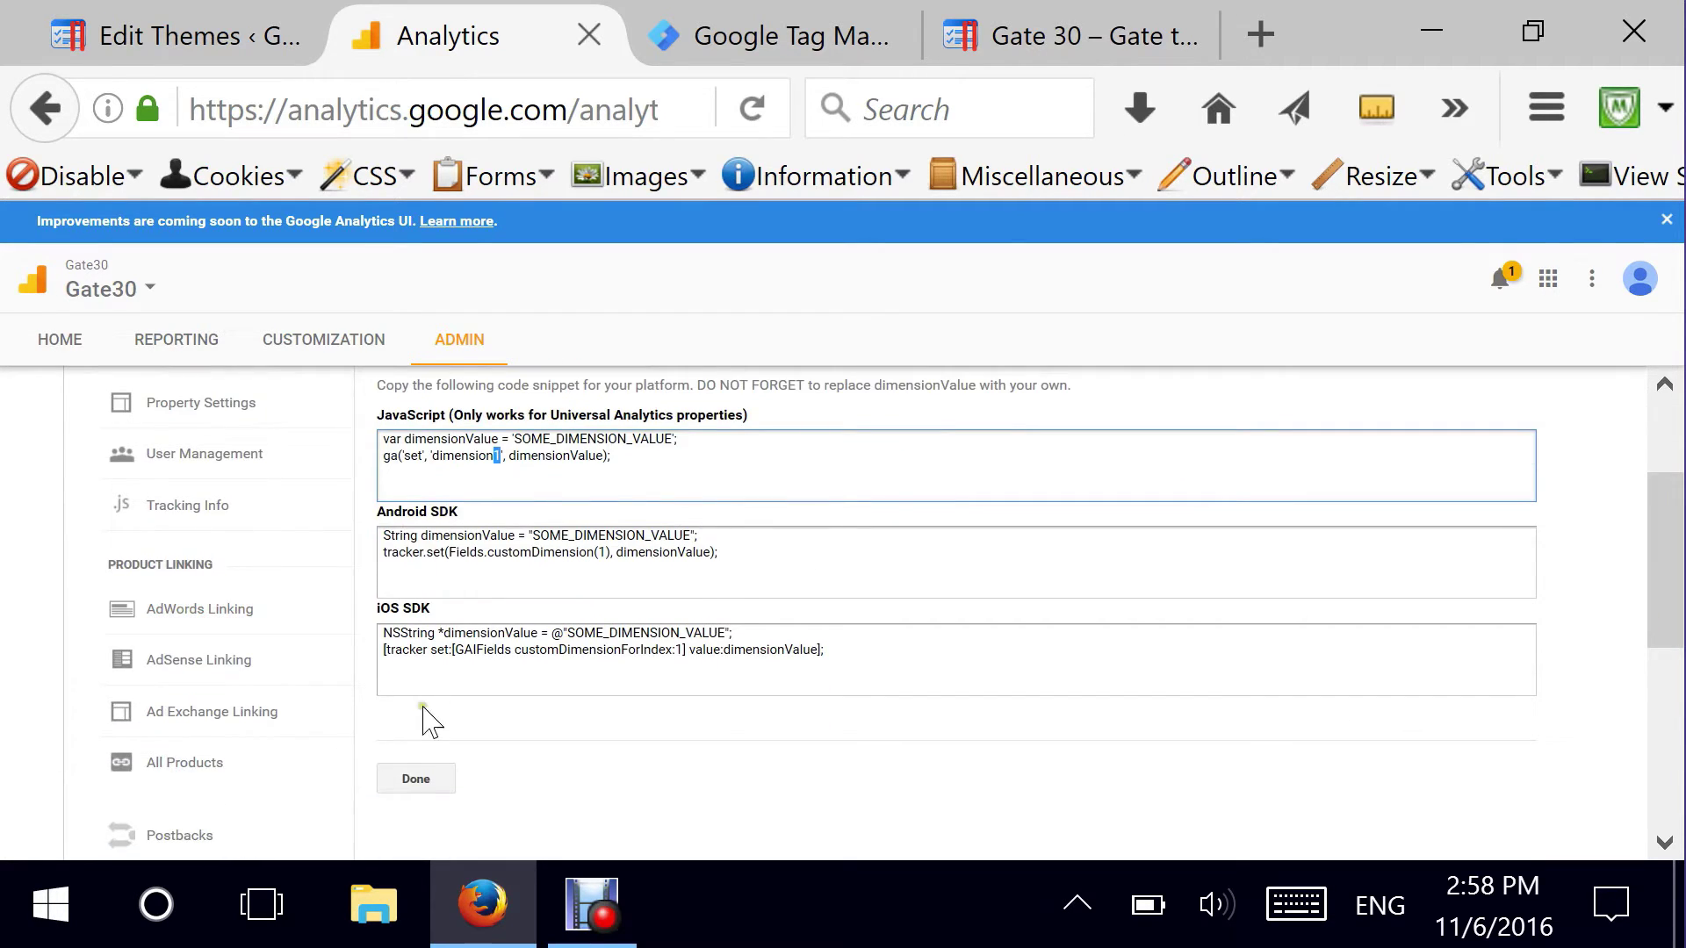
left_click(415, 783)
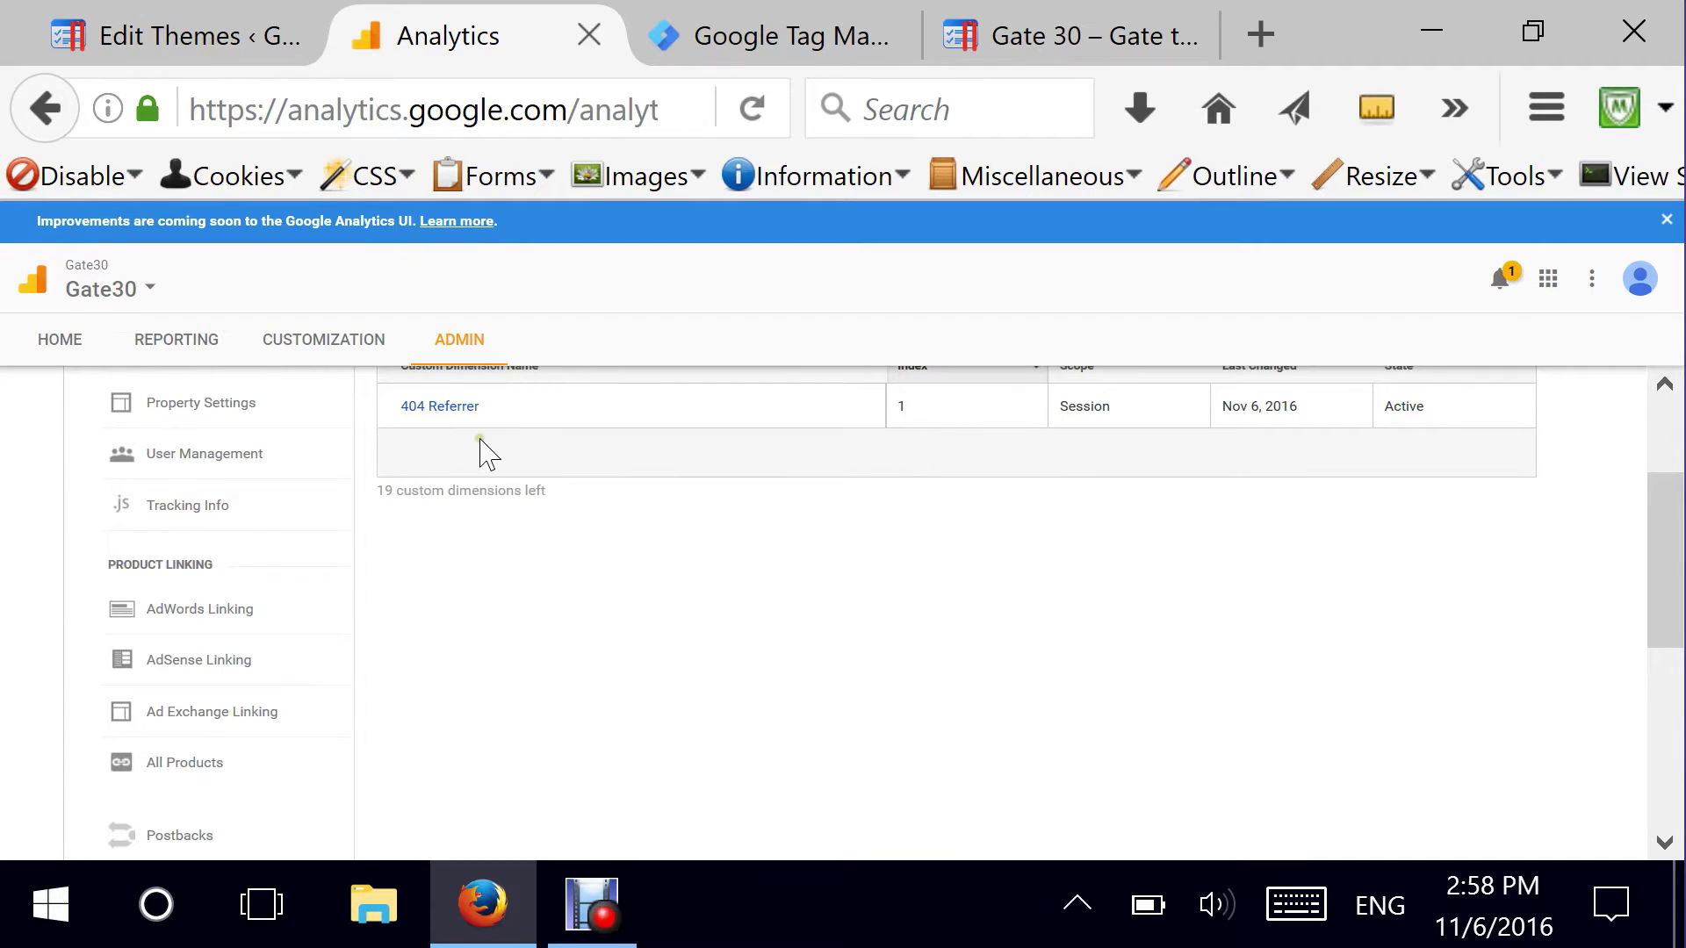
- Open the Custom Metrics list in the property's Custom Definitions
scroll(487, 454, "up", 1)
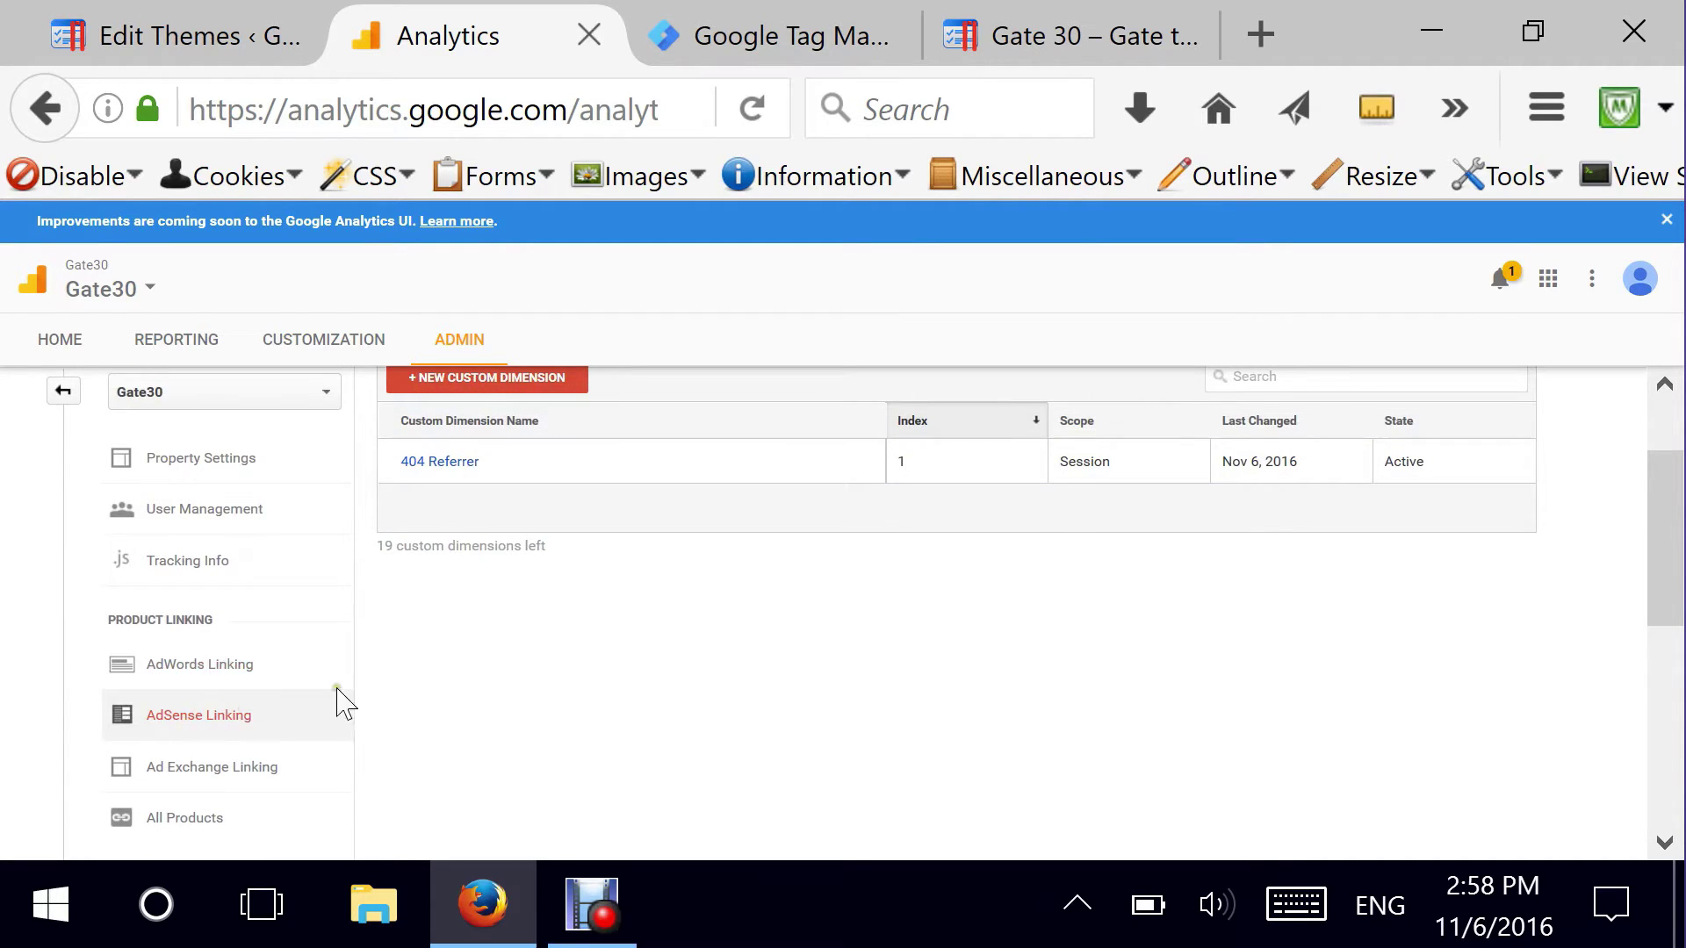
scroll(478, 579, "up", 2)
scroll(470, 583, "down", 3)
scroll(470, 584, "down", 3)
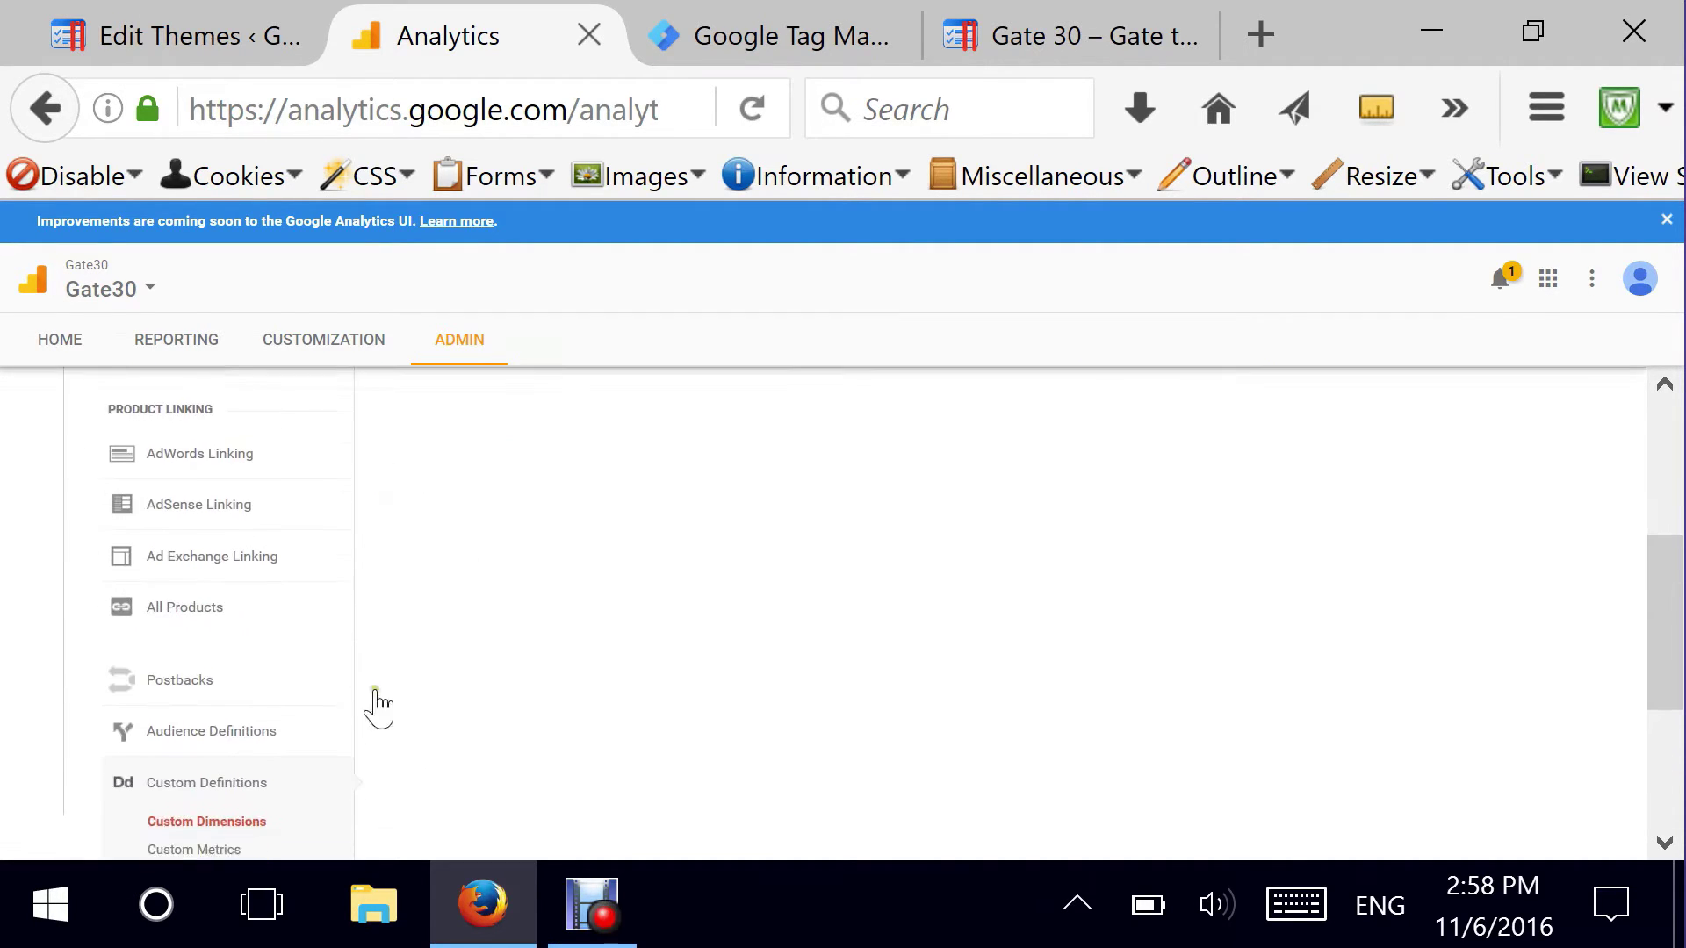
left_click(200, 841)
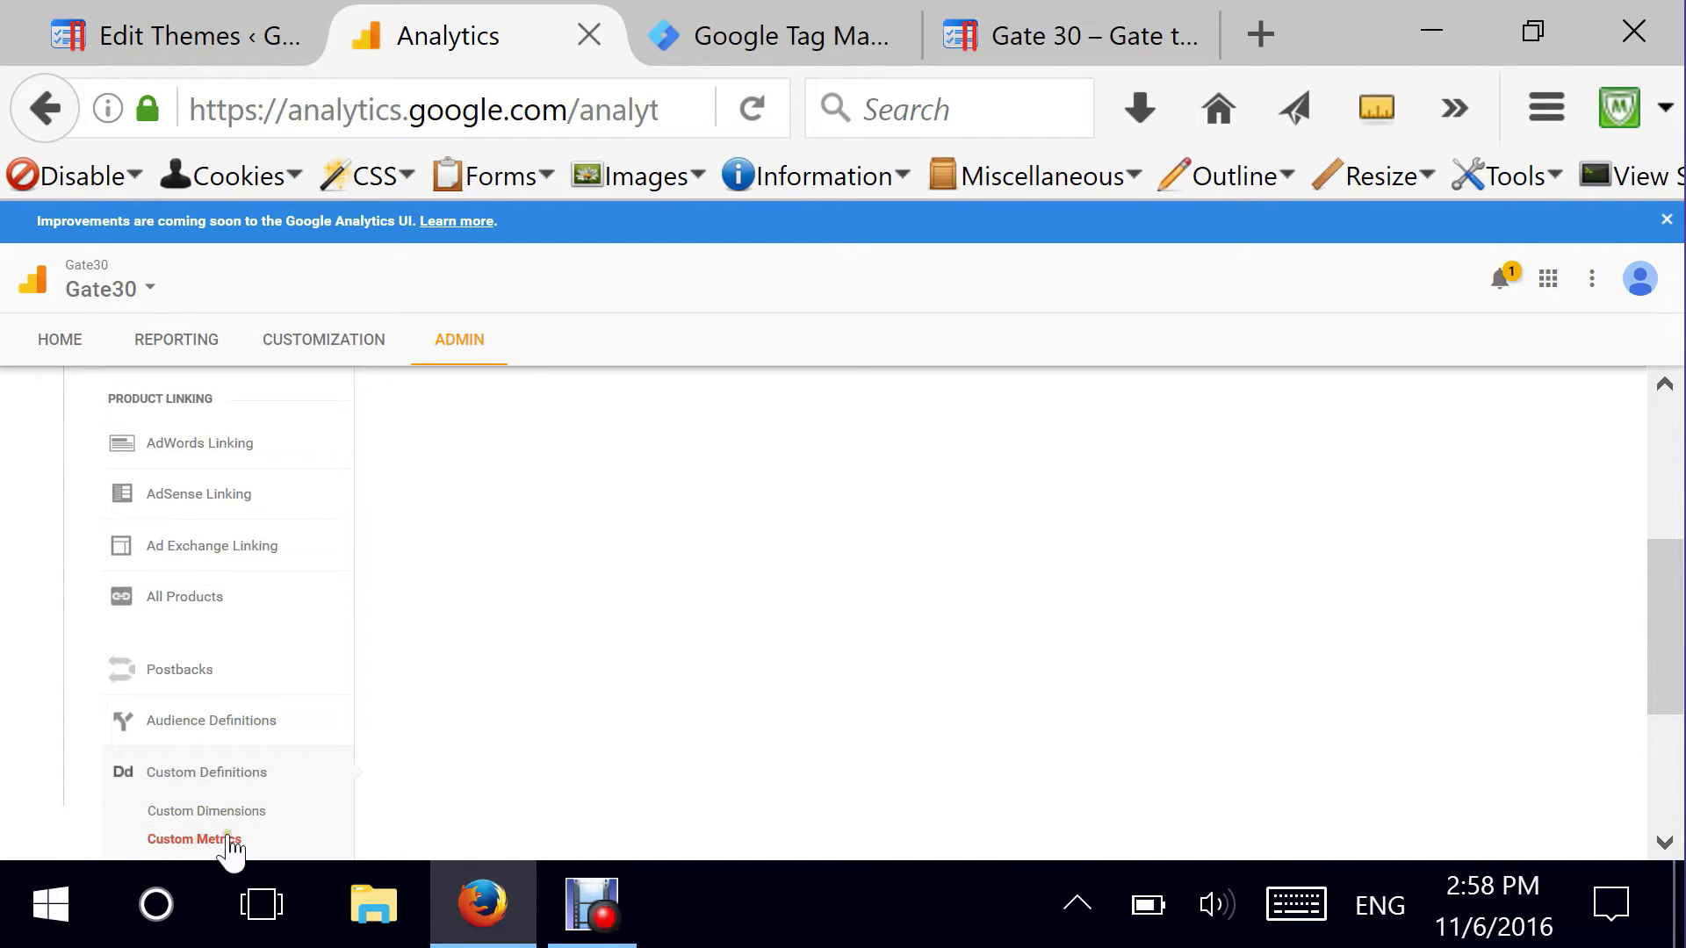
left_click_drag(1669, 628, 1674, 491)
- Create an active custom metric named "404 Pageviews" with Hit scope and Integer formatting
left_click(474, 492)
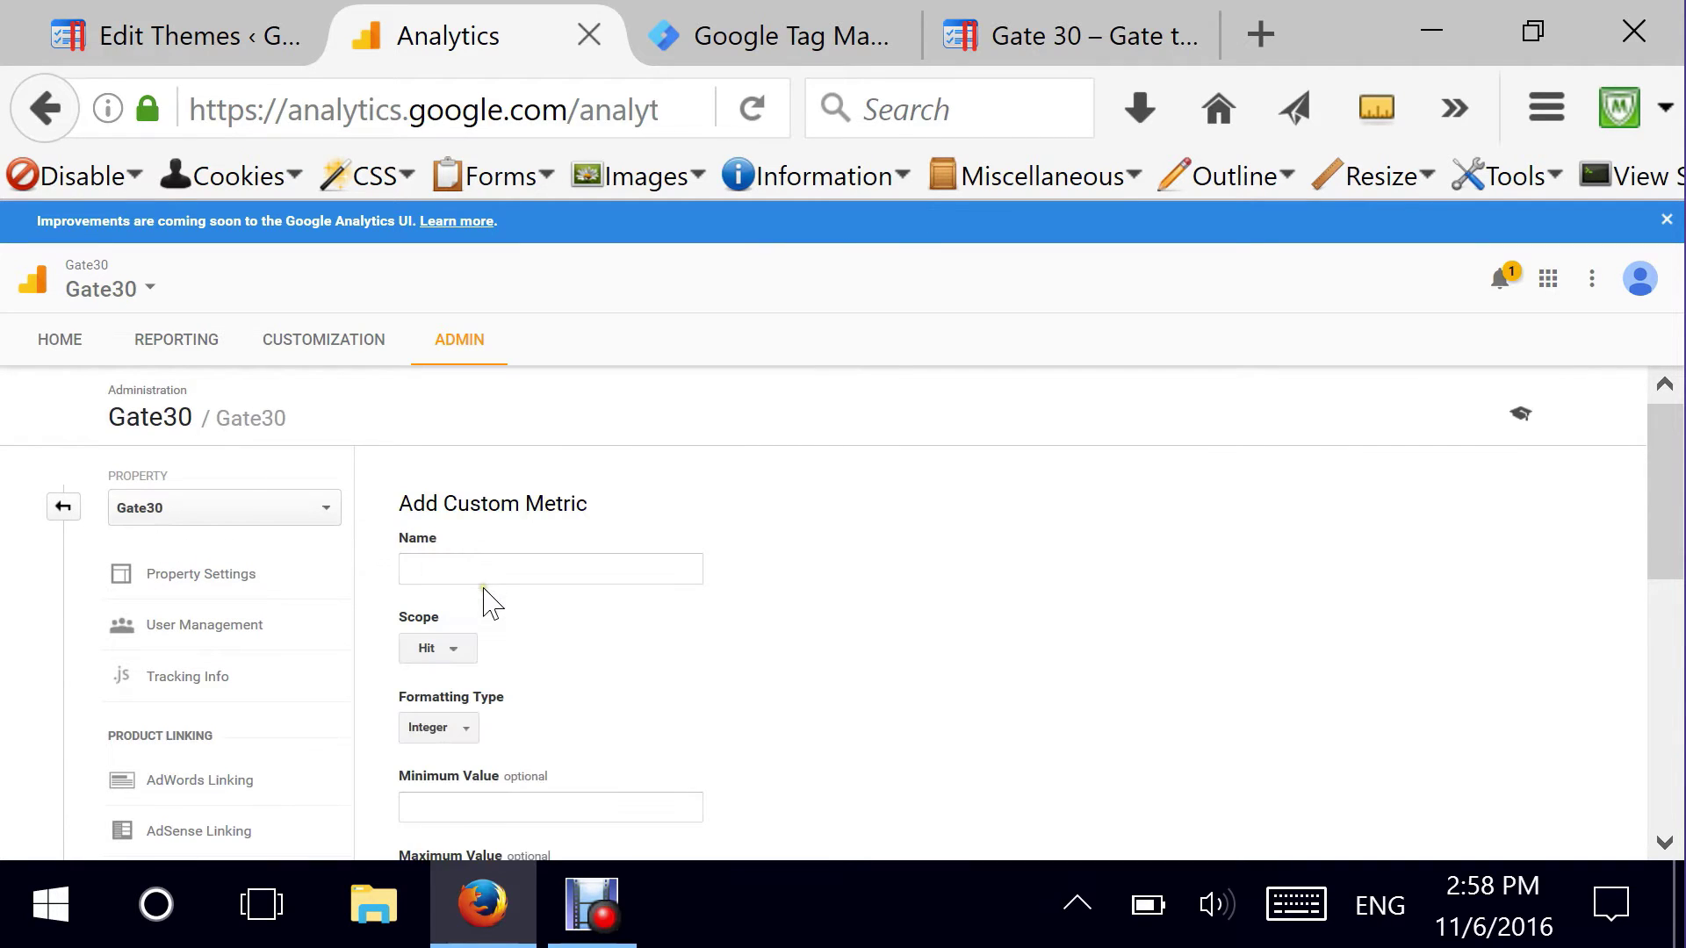
left_click(425, 568)
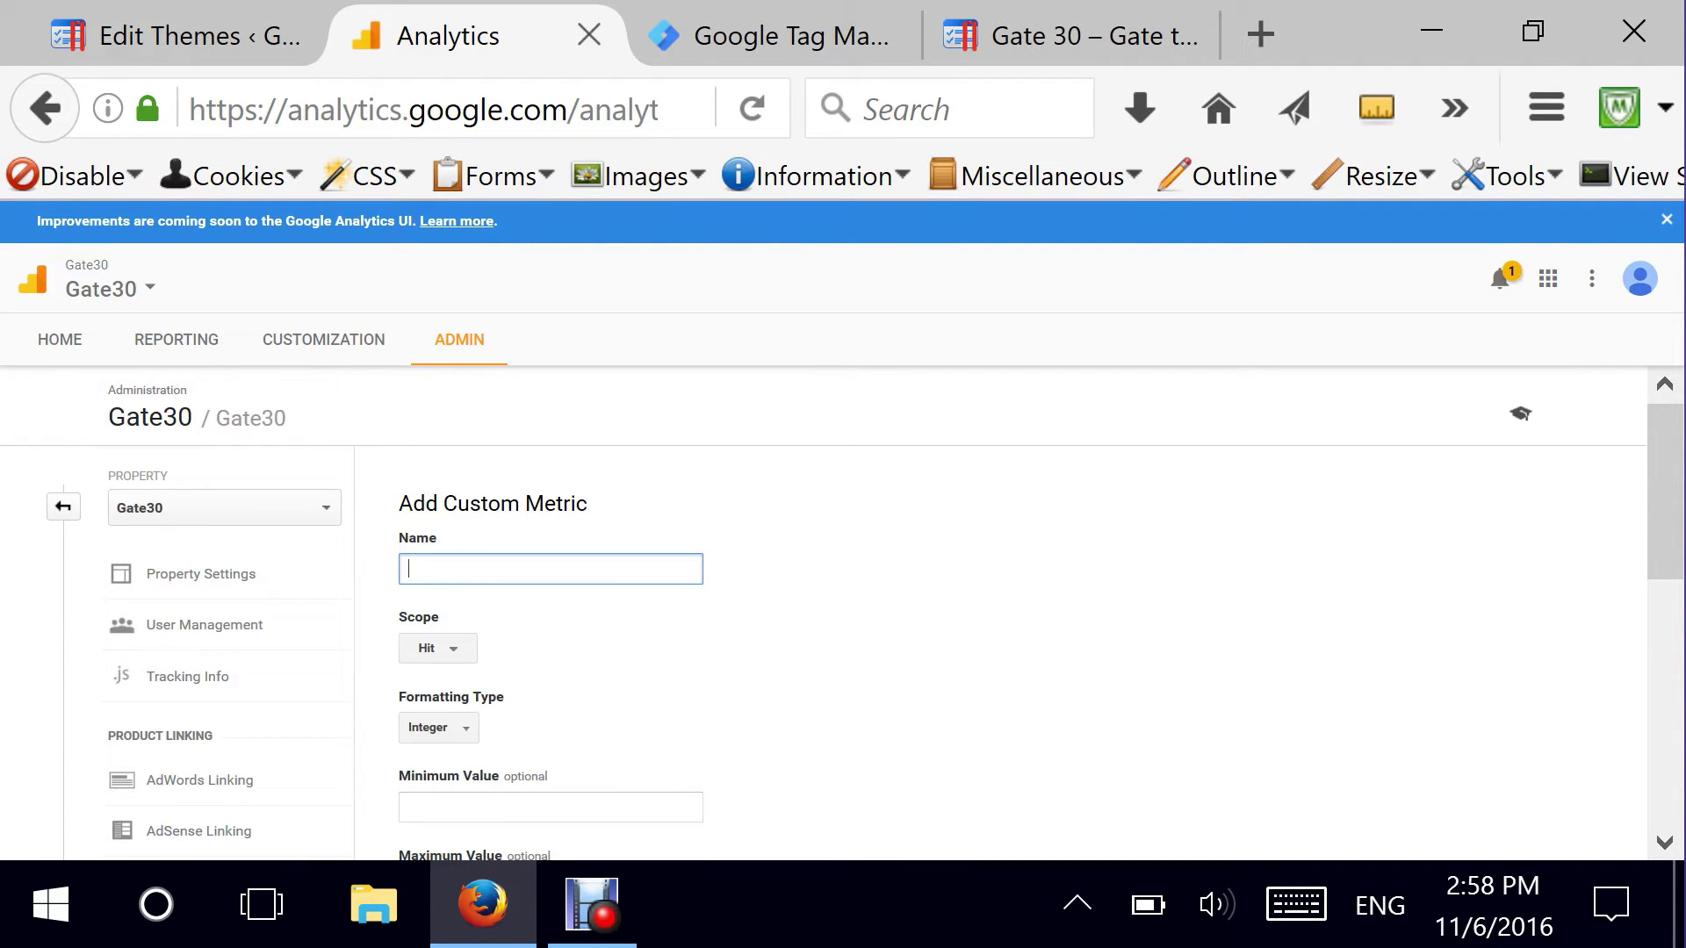
type("4")
type("04 Pageviews")
scroll(539, 628, "down", 2)
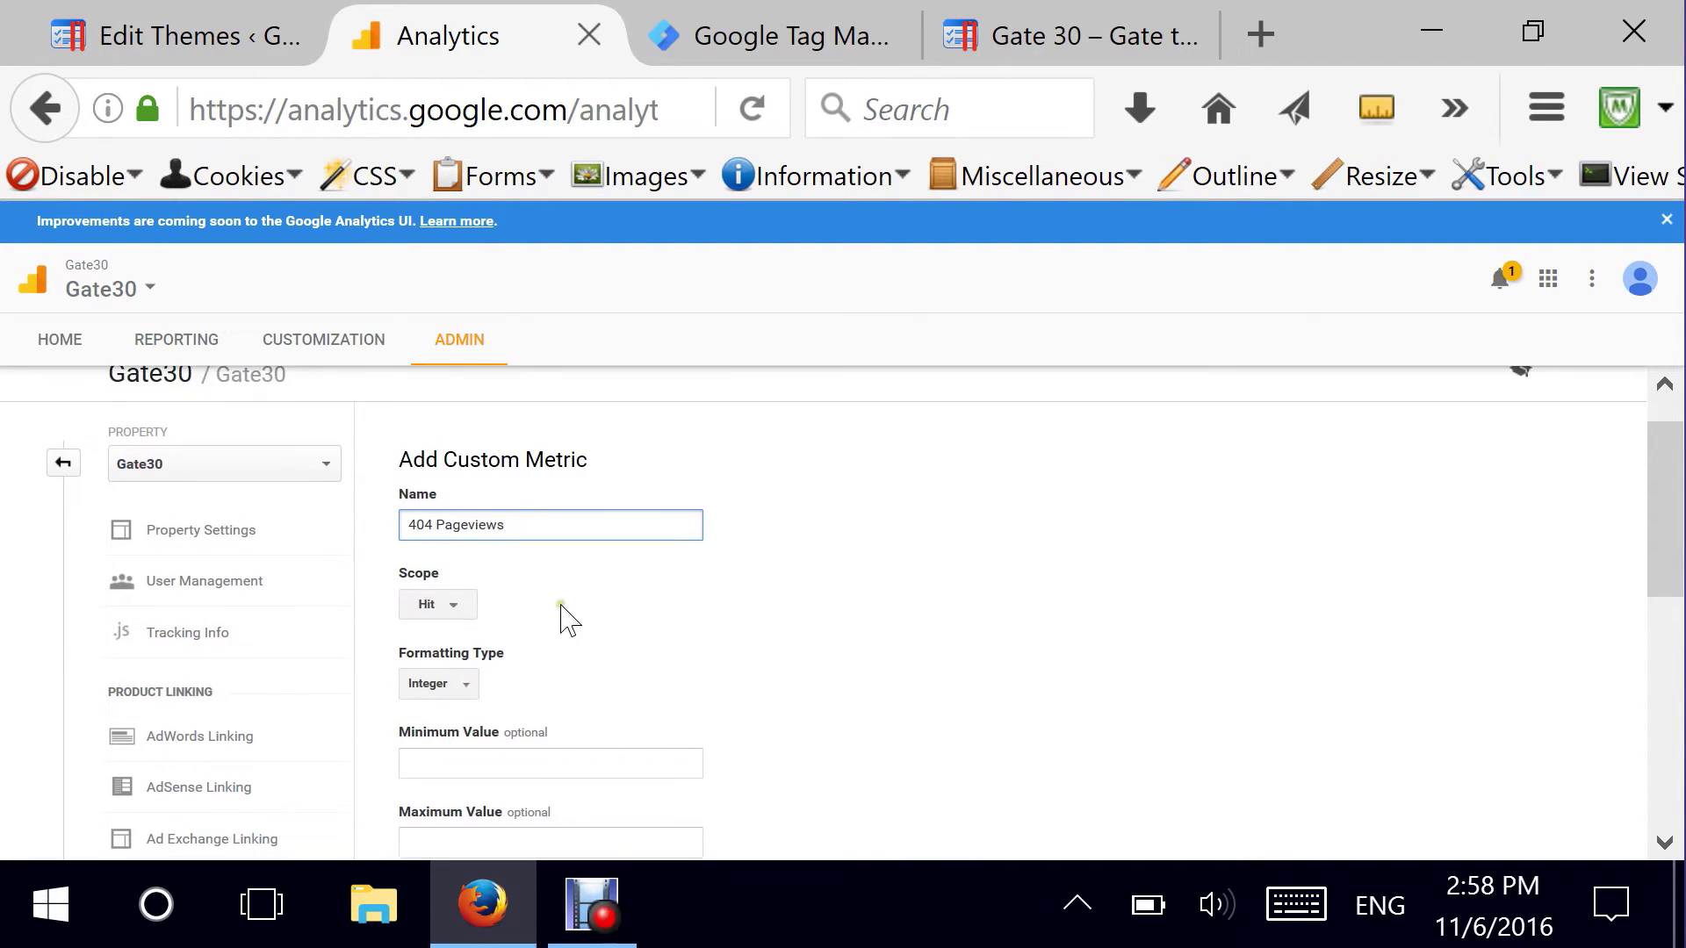
scroll(661, 645, "down", 3)
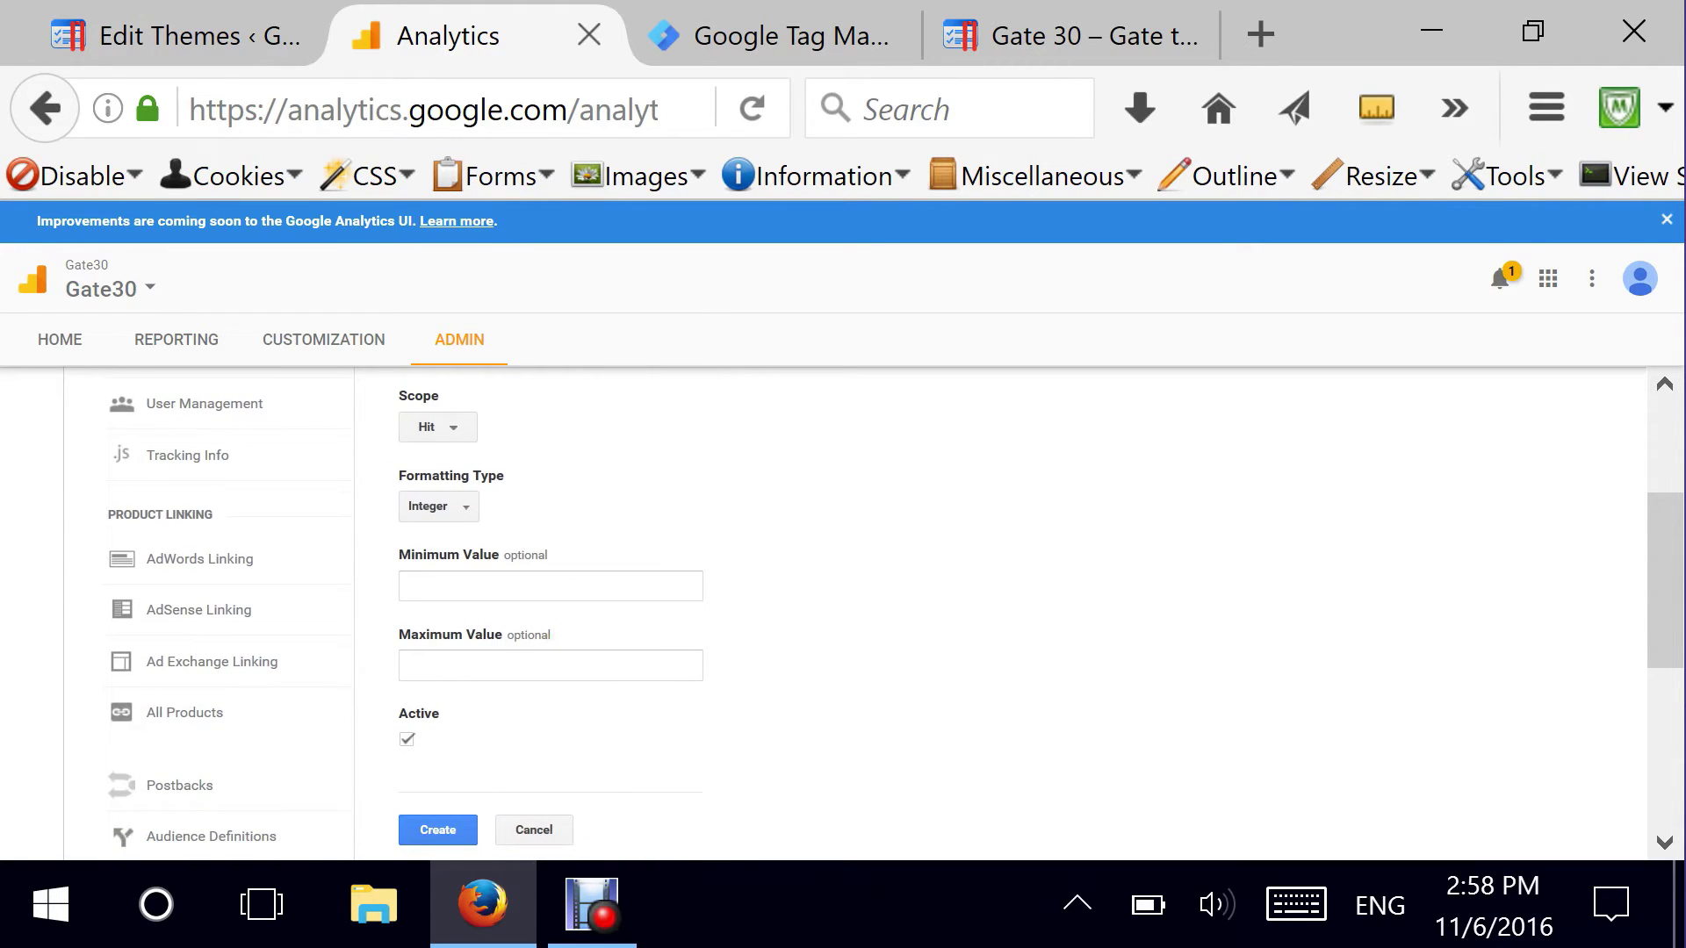
scroll(554, 645, "down", 1)
left_click(422, 784)
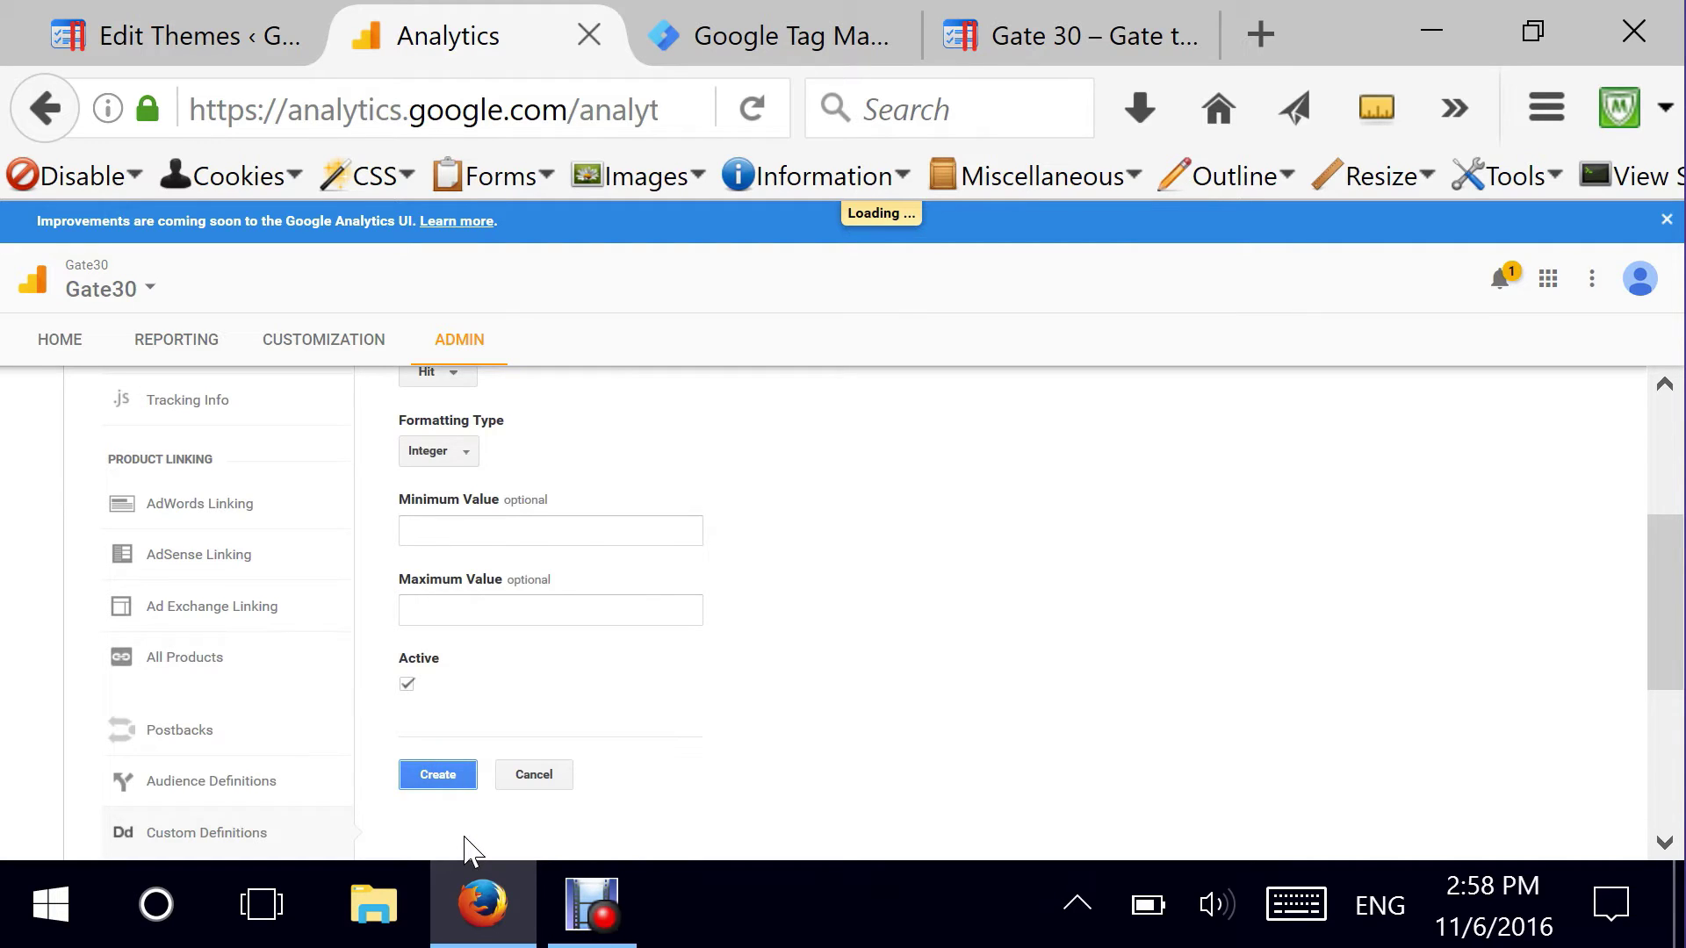
- Check the metric's index number in the JavaScript example code and return to the metrics list
left_click_drag(1670, 621, 1664, 524)
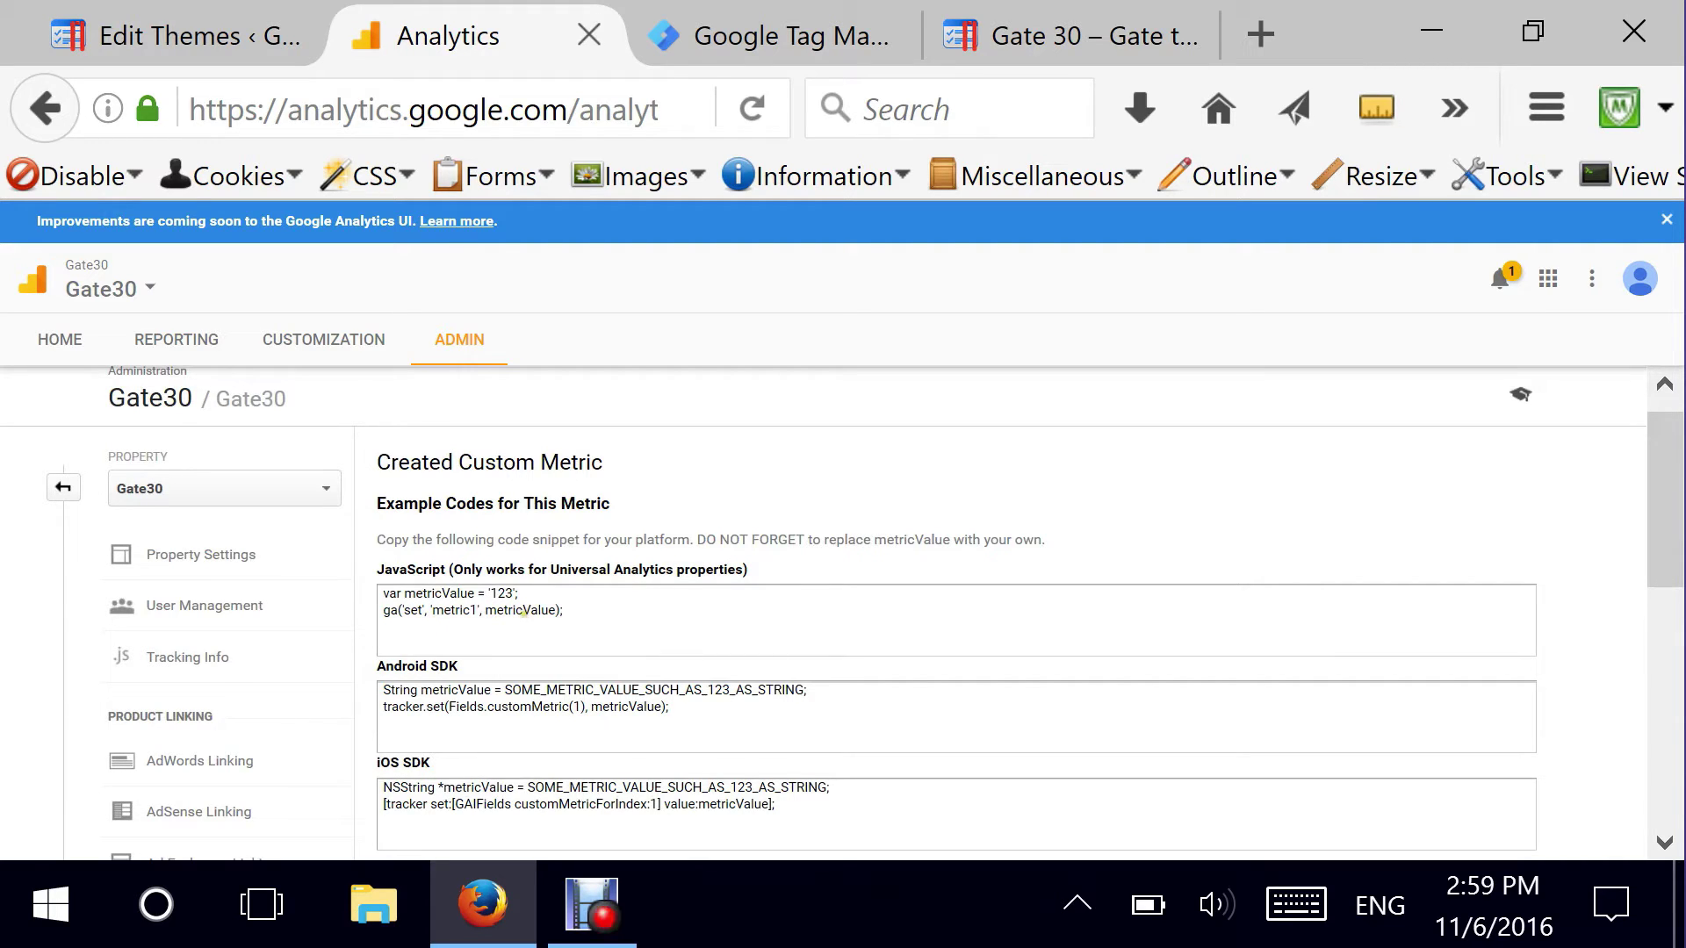
left_click_drag(480, 612, 470, 612)
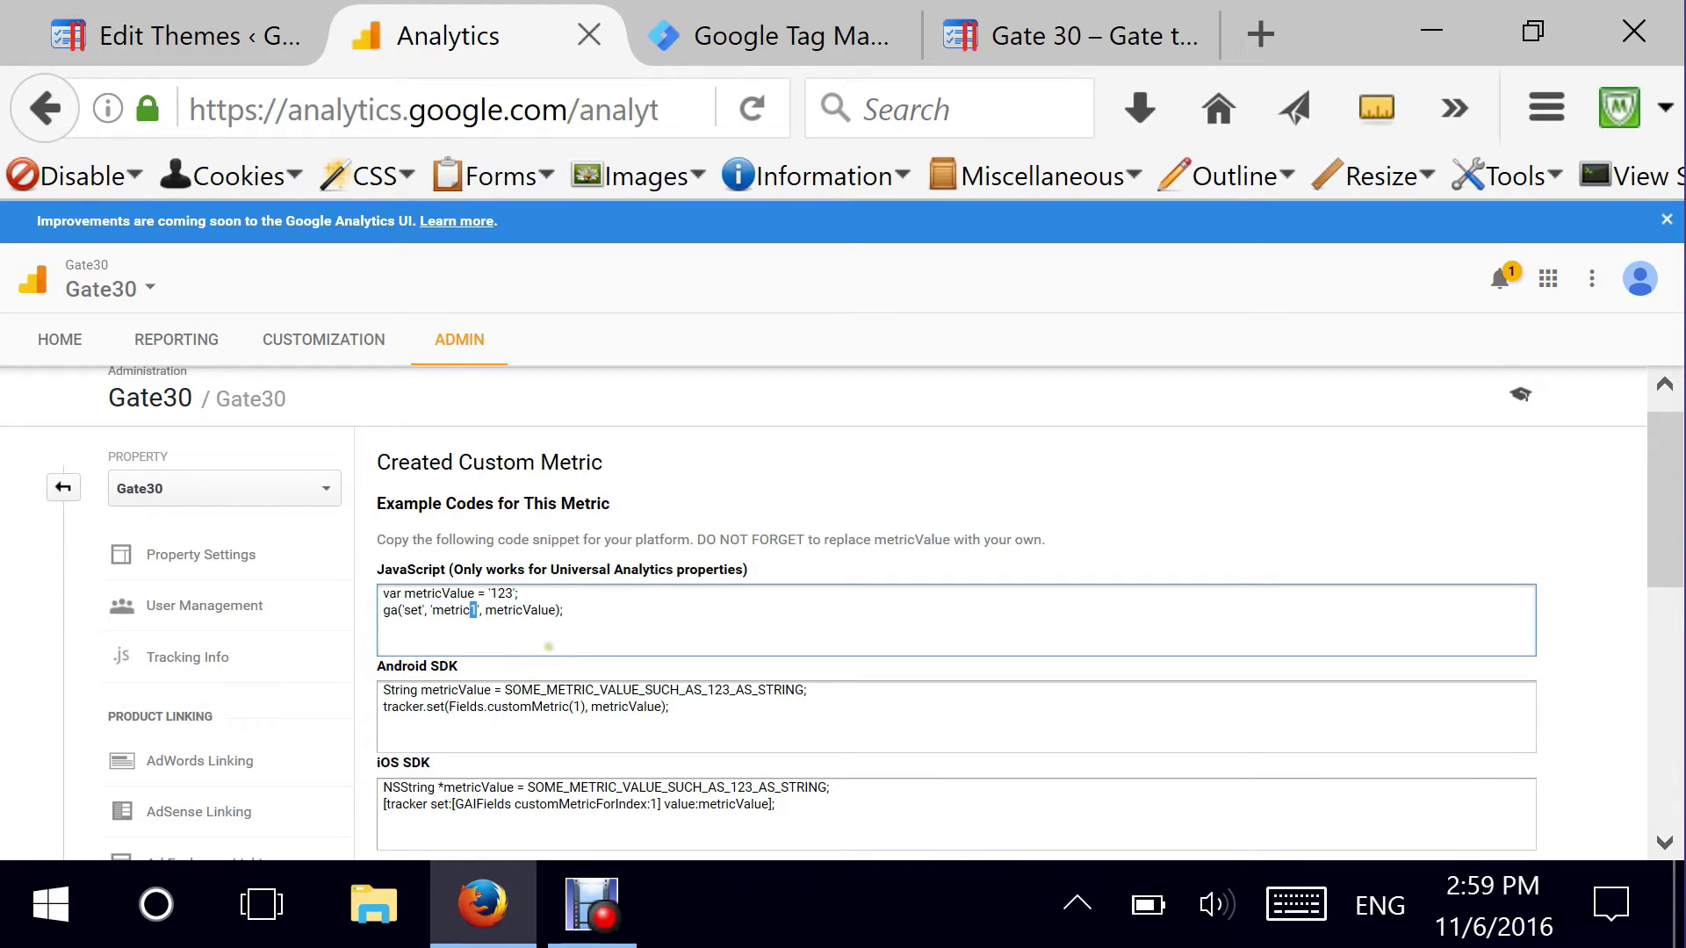
scroll(763, 589, "down", 1)
scroll(312, 772, "down", 5)
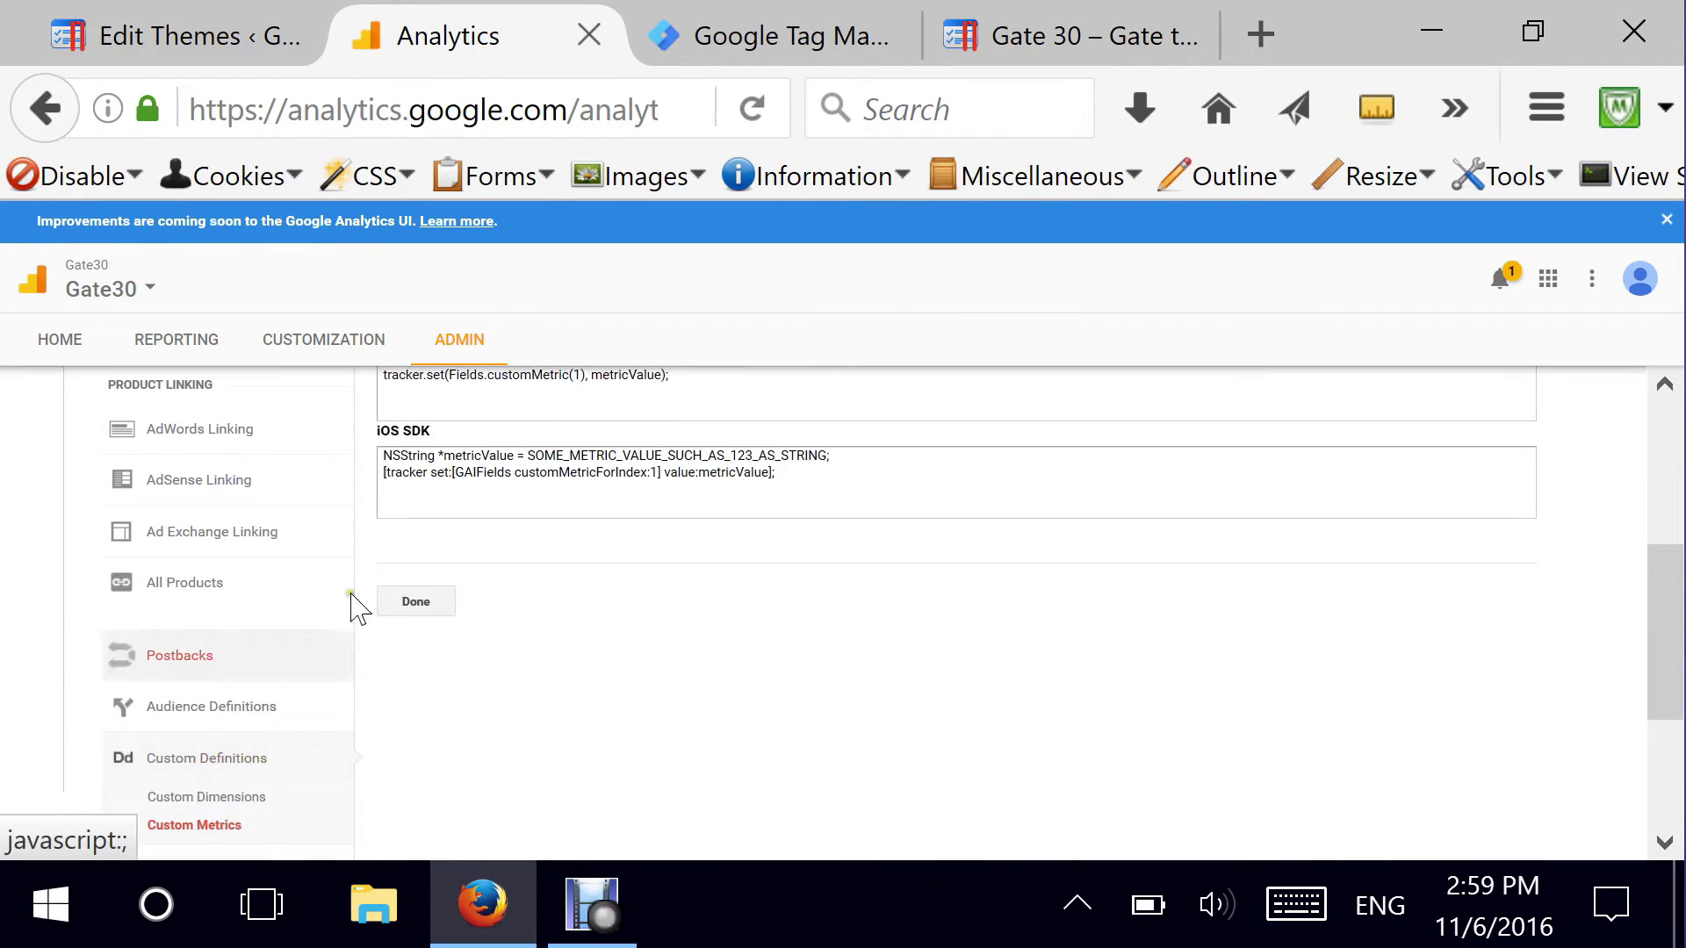
left_click(418, 604)
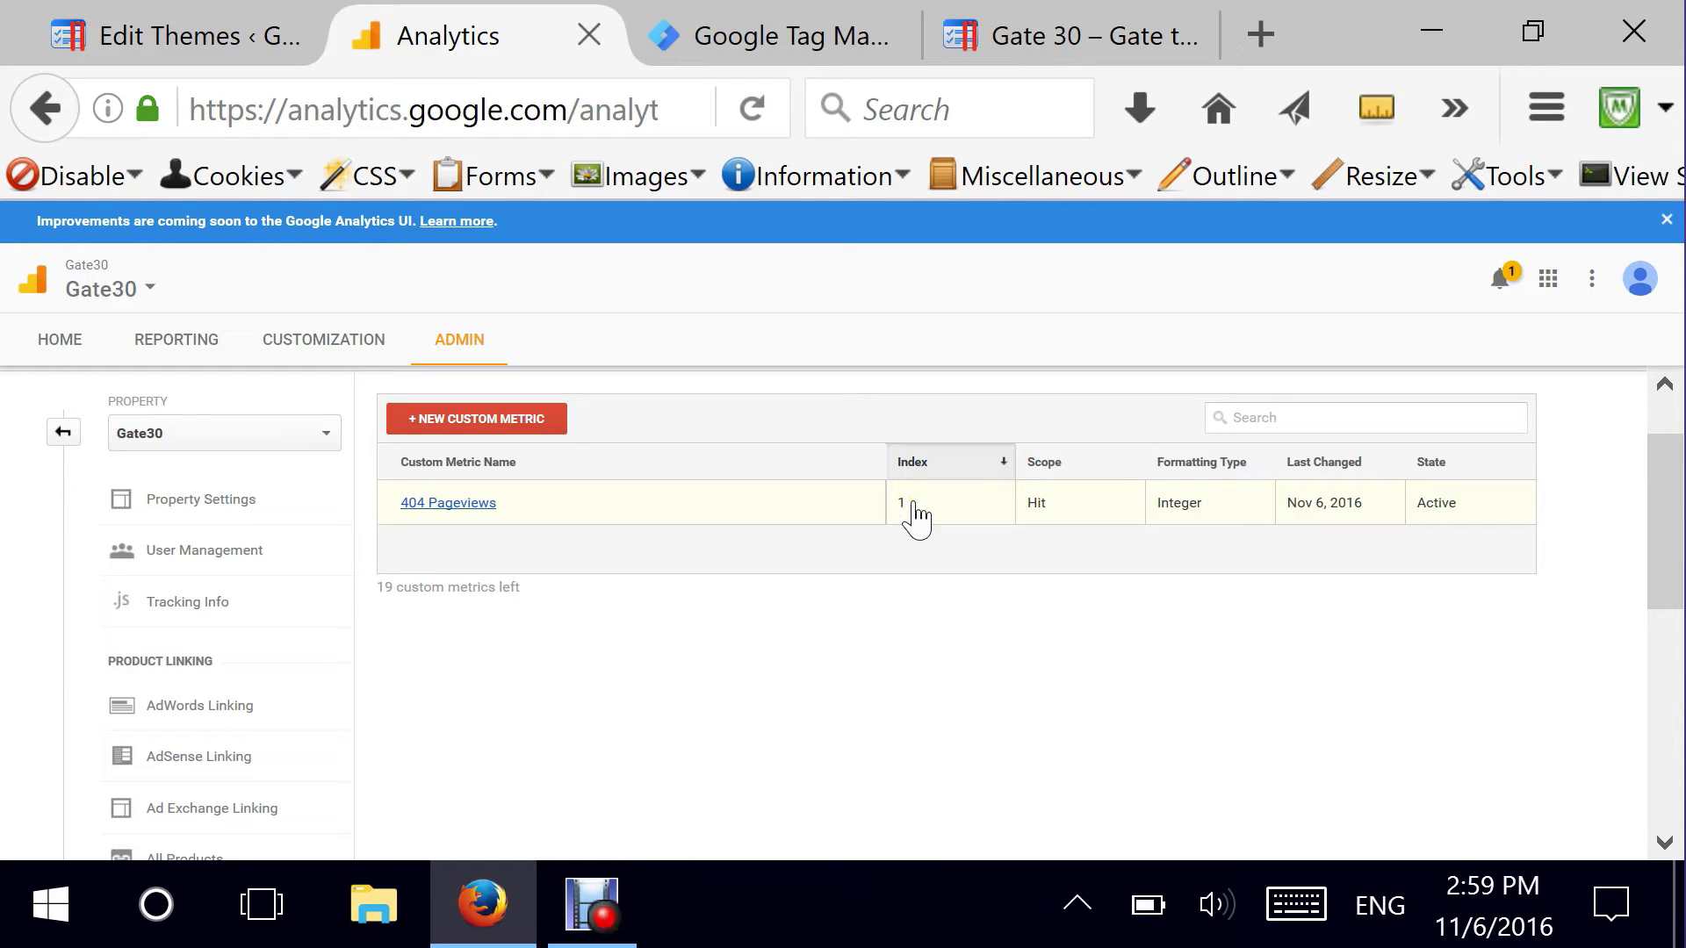
- Switch back to Google Tag Manager and open the workspace's list of tags
left_click(737, 55)
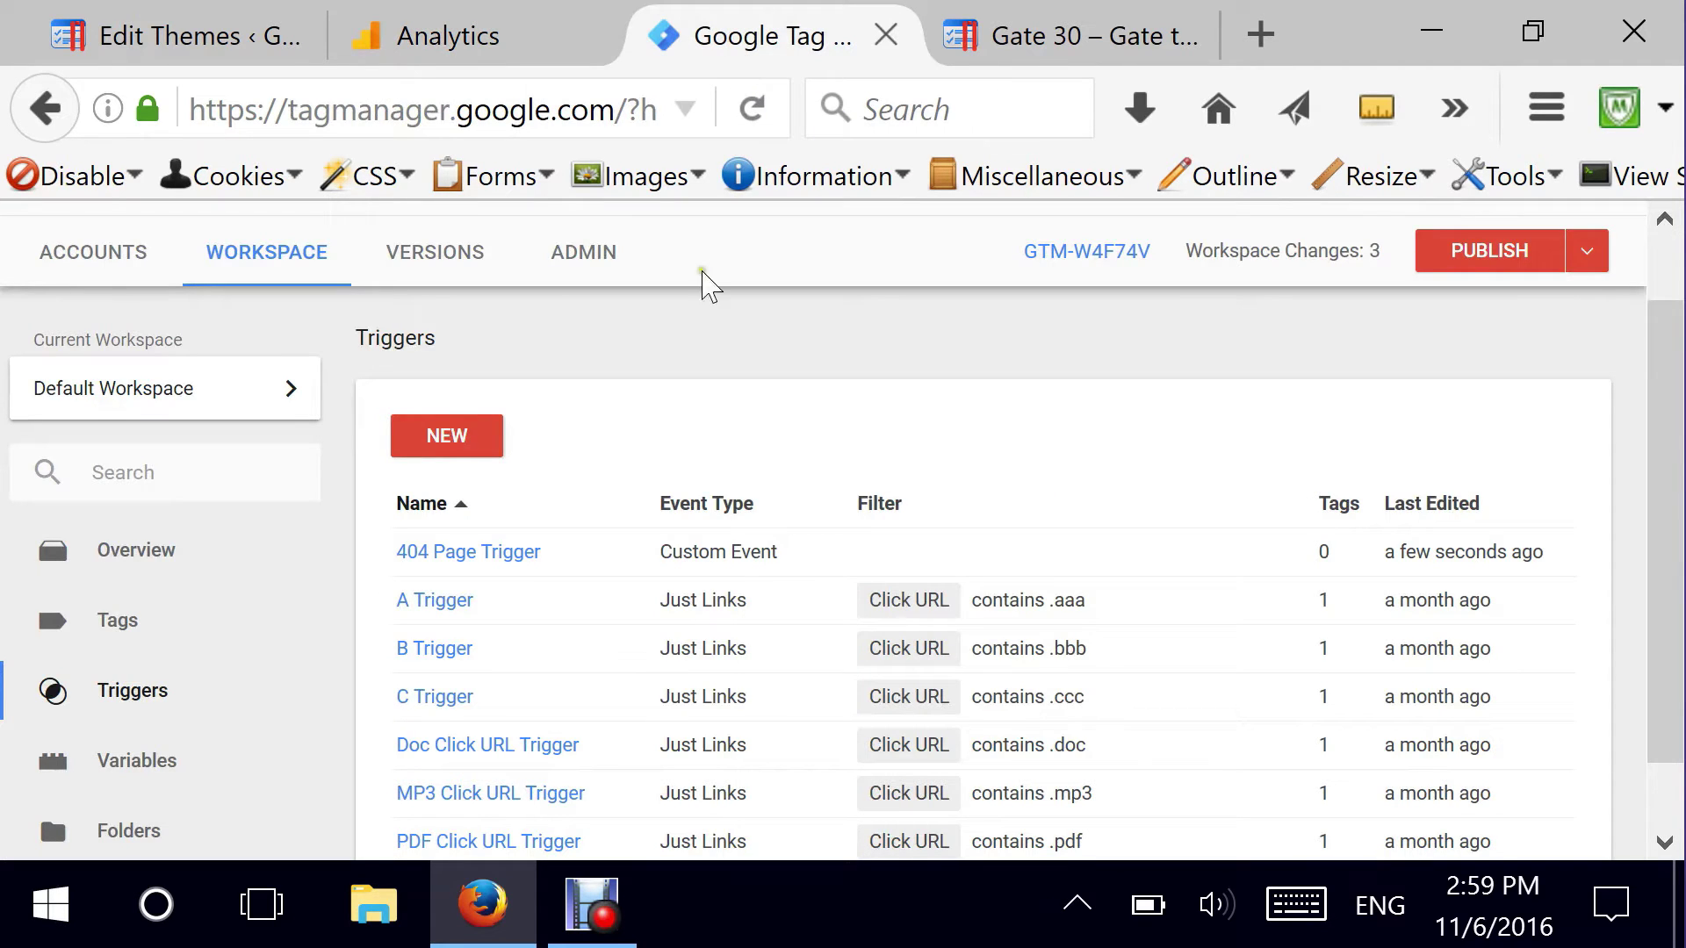
scroll(798, 613, "down", 1)
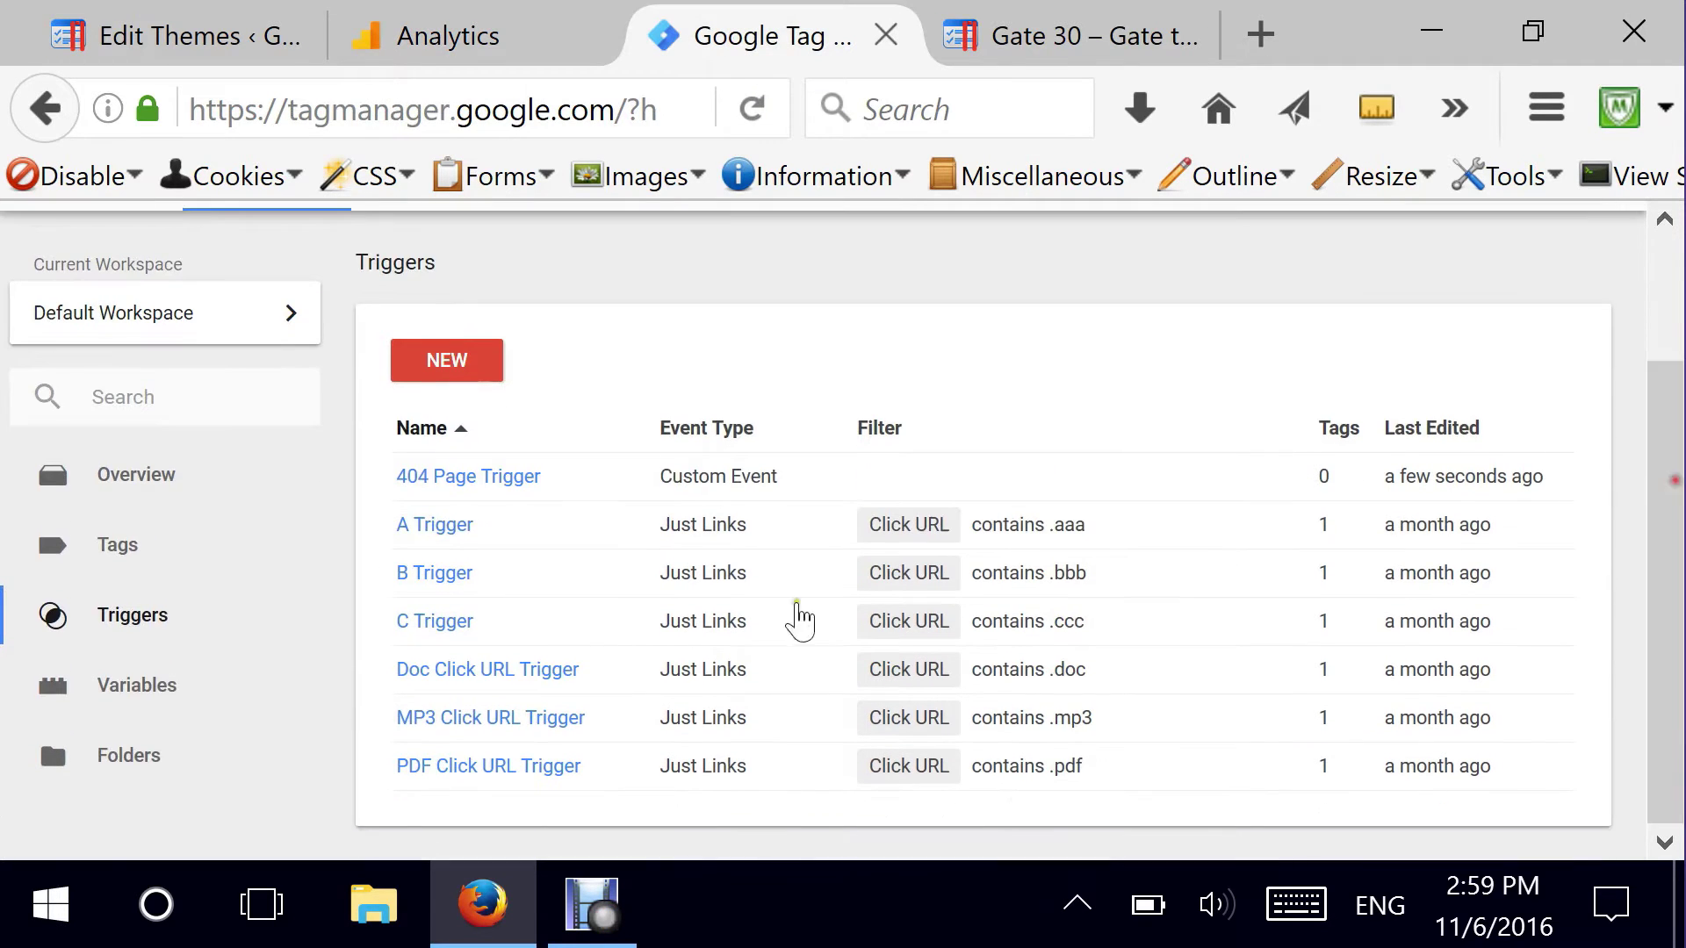
left_click(161, 548)
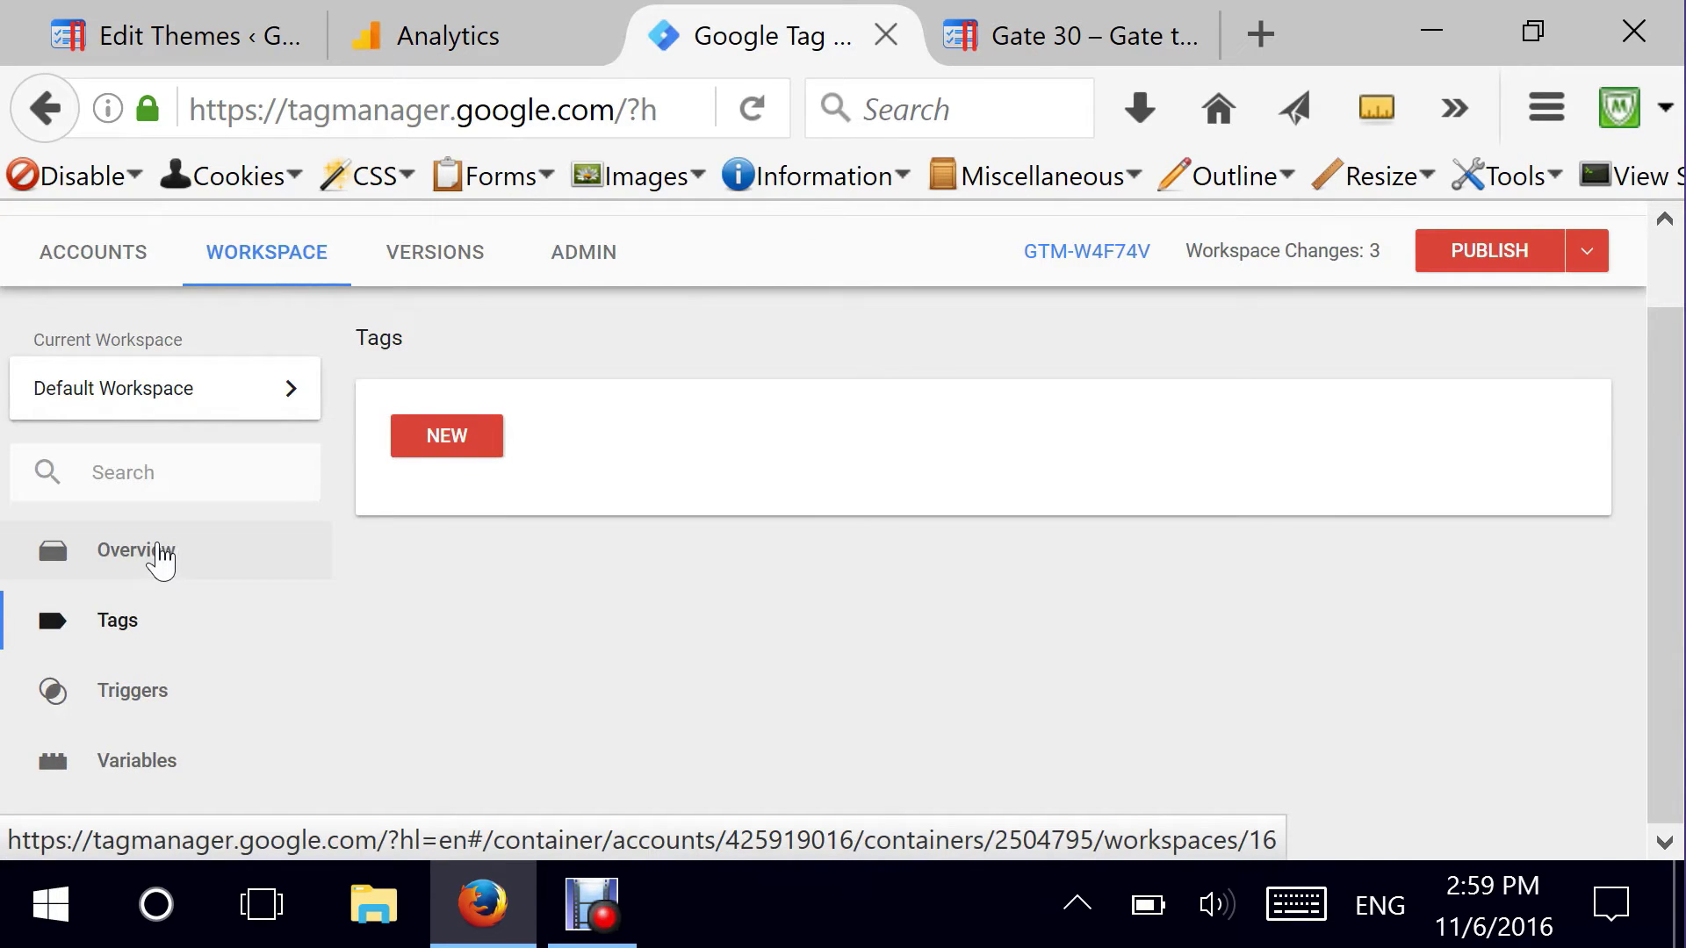
scroll(275, 632, "down", 1)
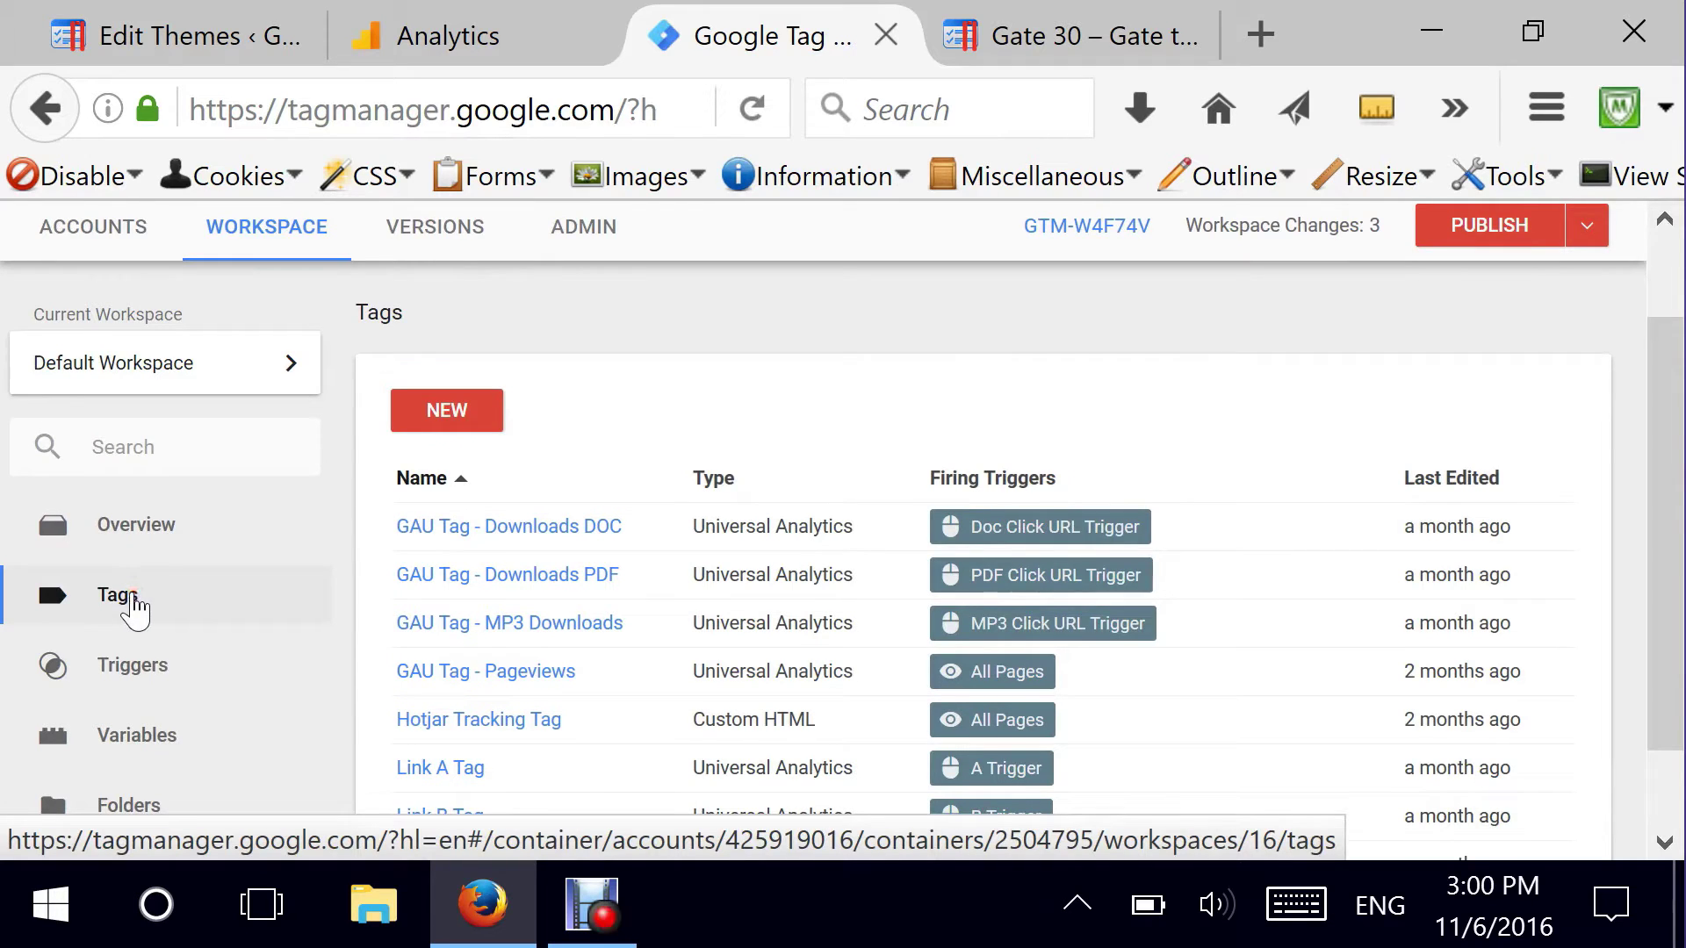
- Start a new tag and name it "404 Page Tracking"
left_click(465, 429)
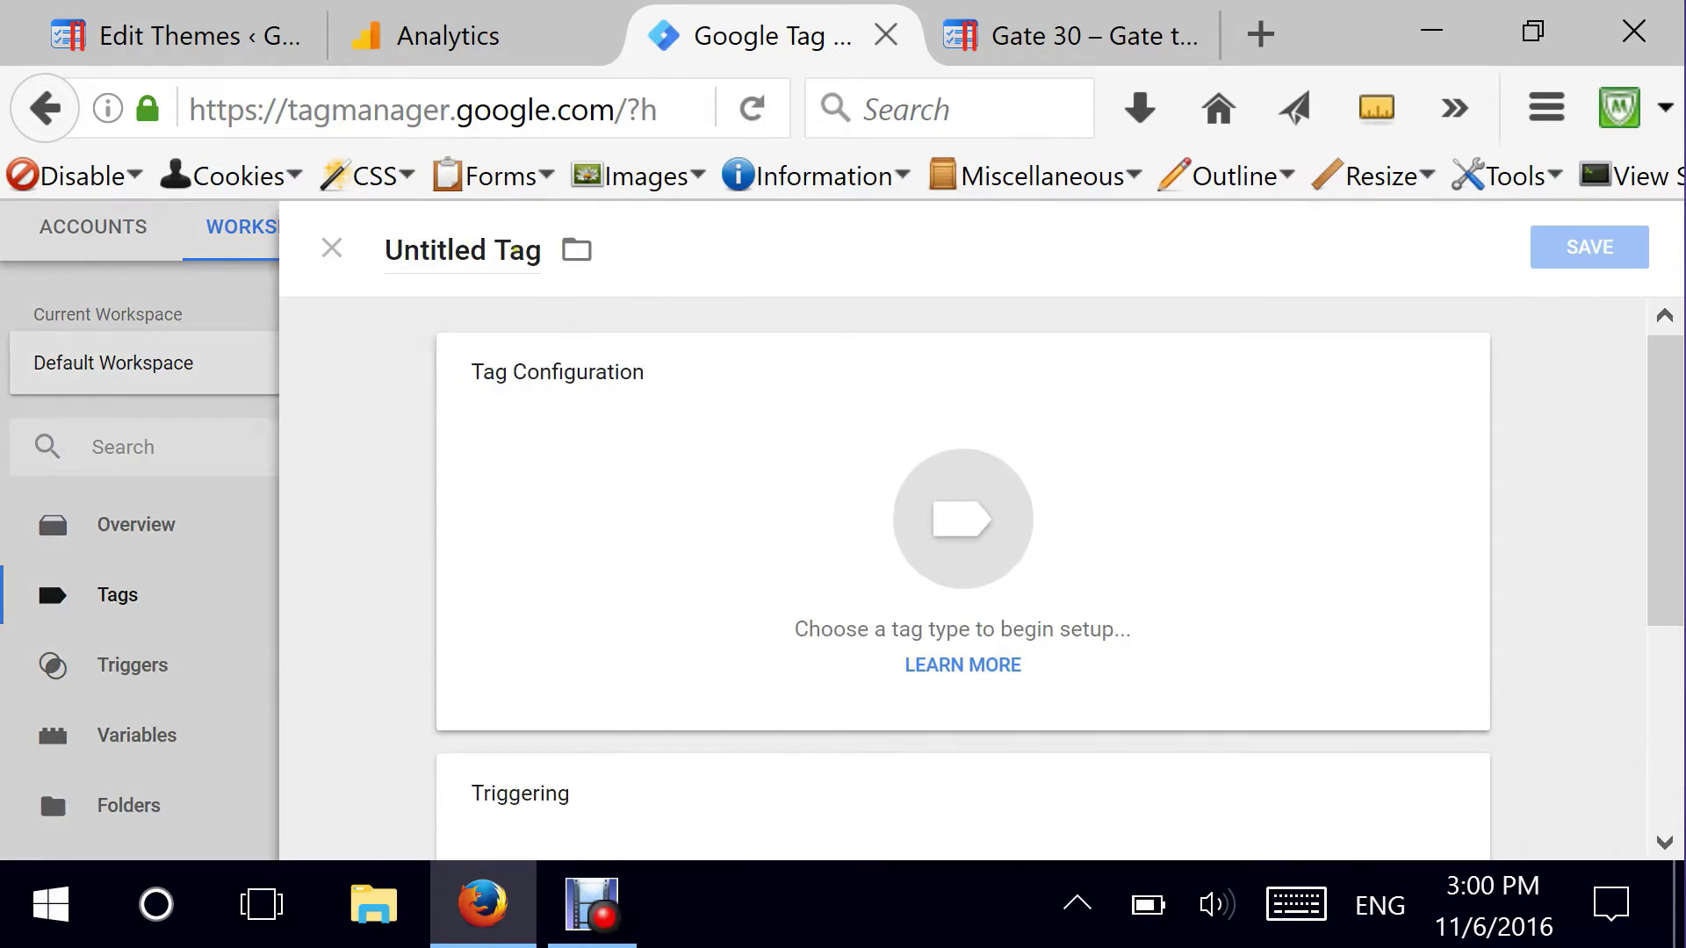
left_click_drag(471, 252, 377, 244)
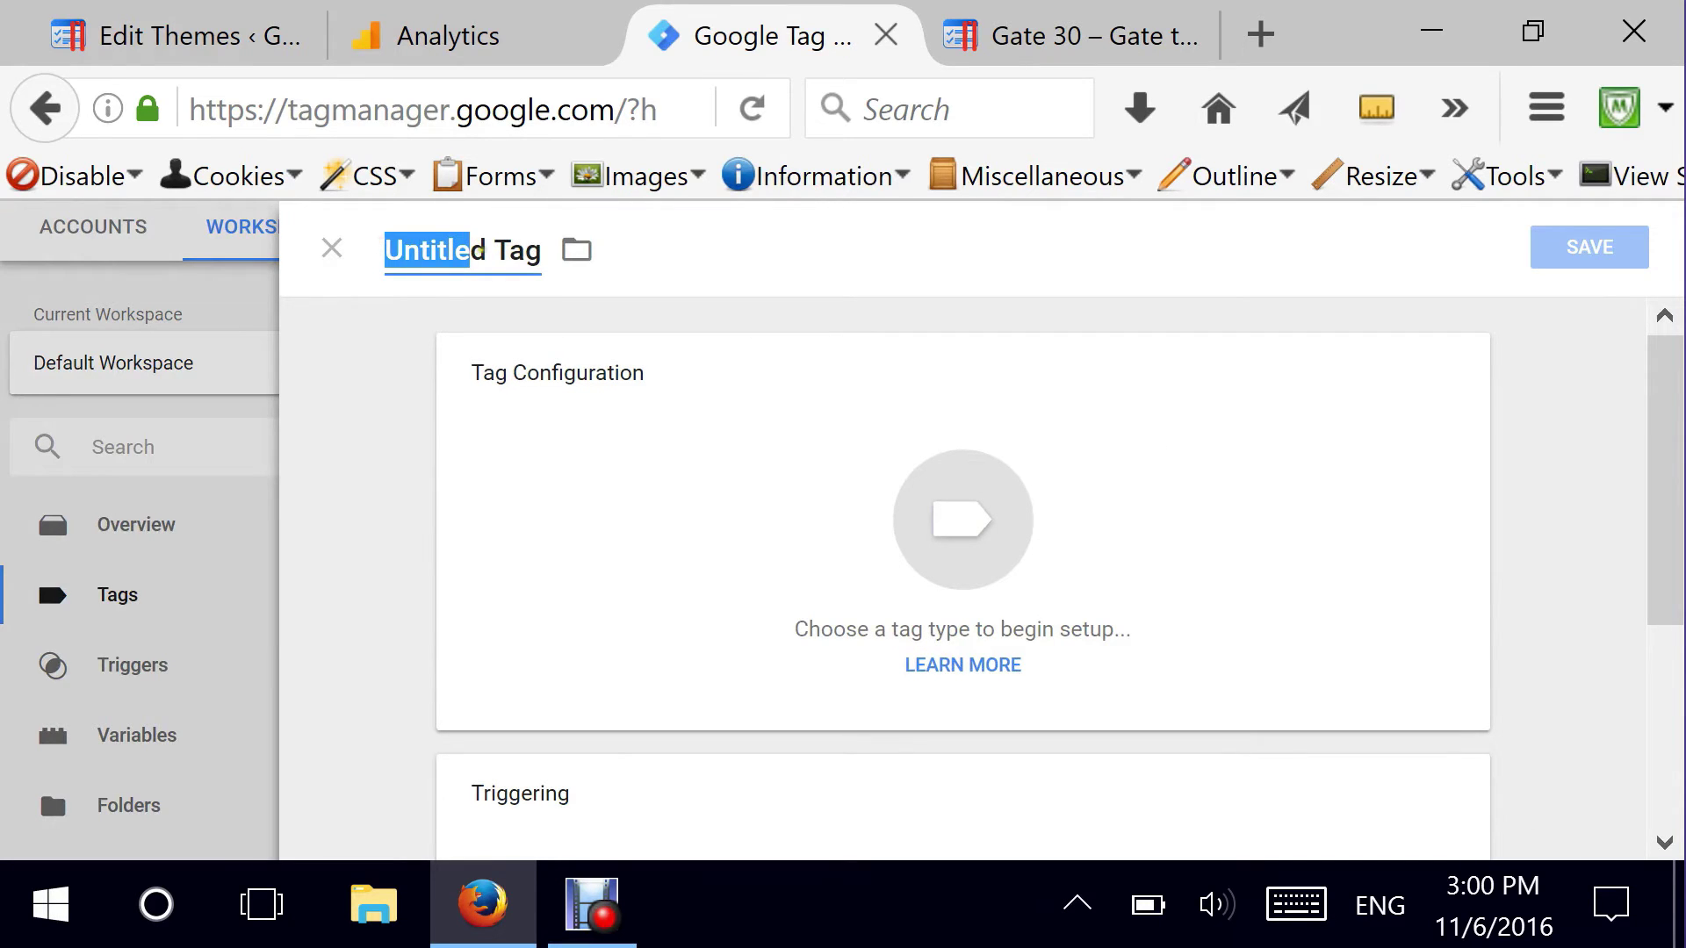
double_click(379, 253)
type("404 Page Tracking")
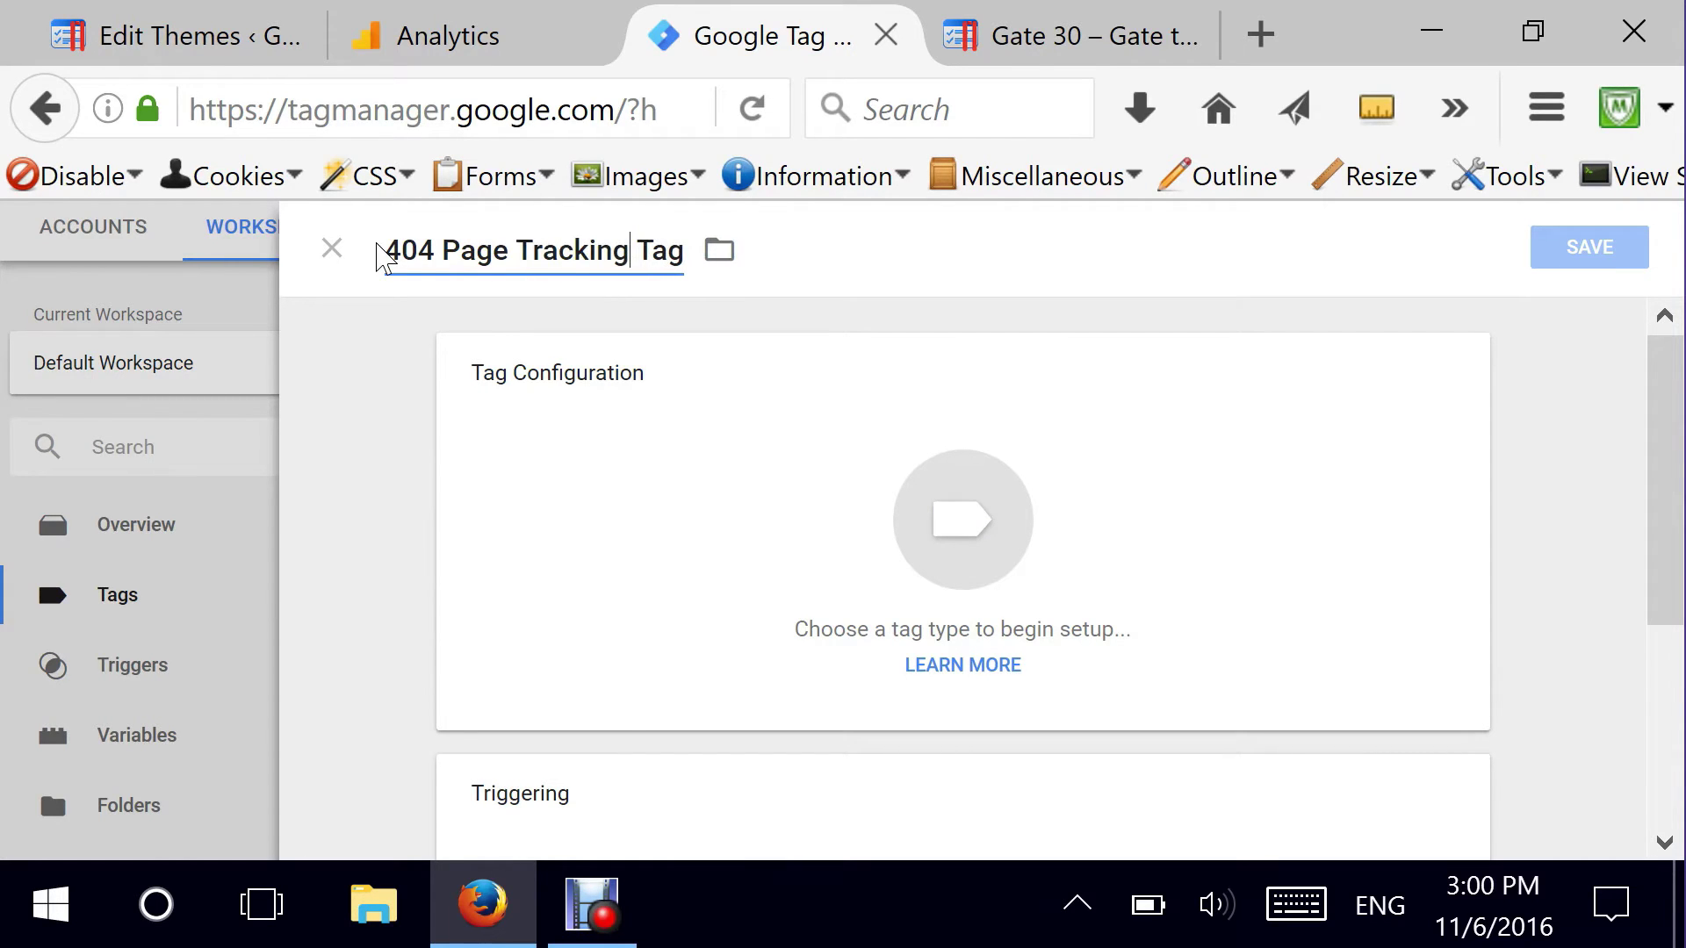
double_click(672, 255)
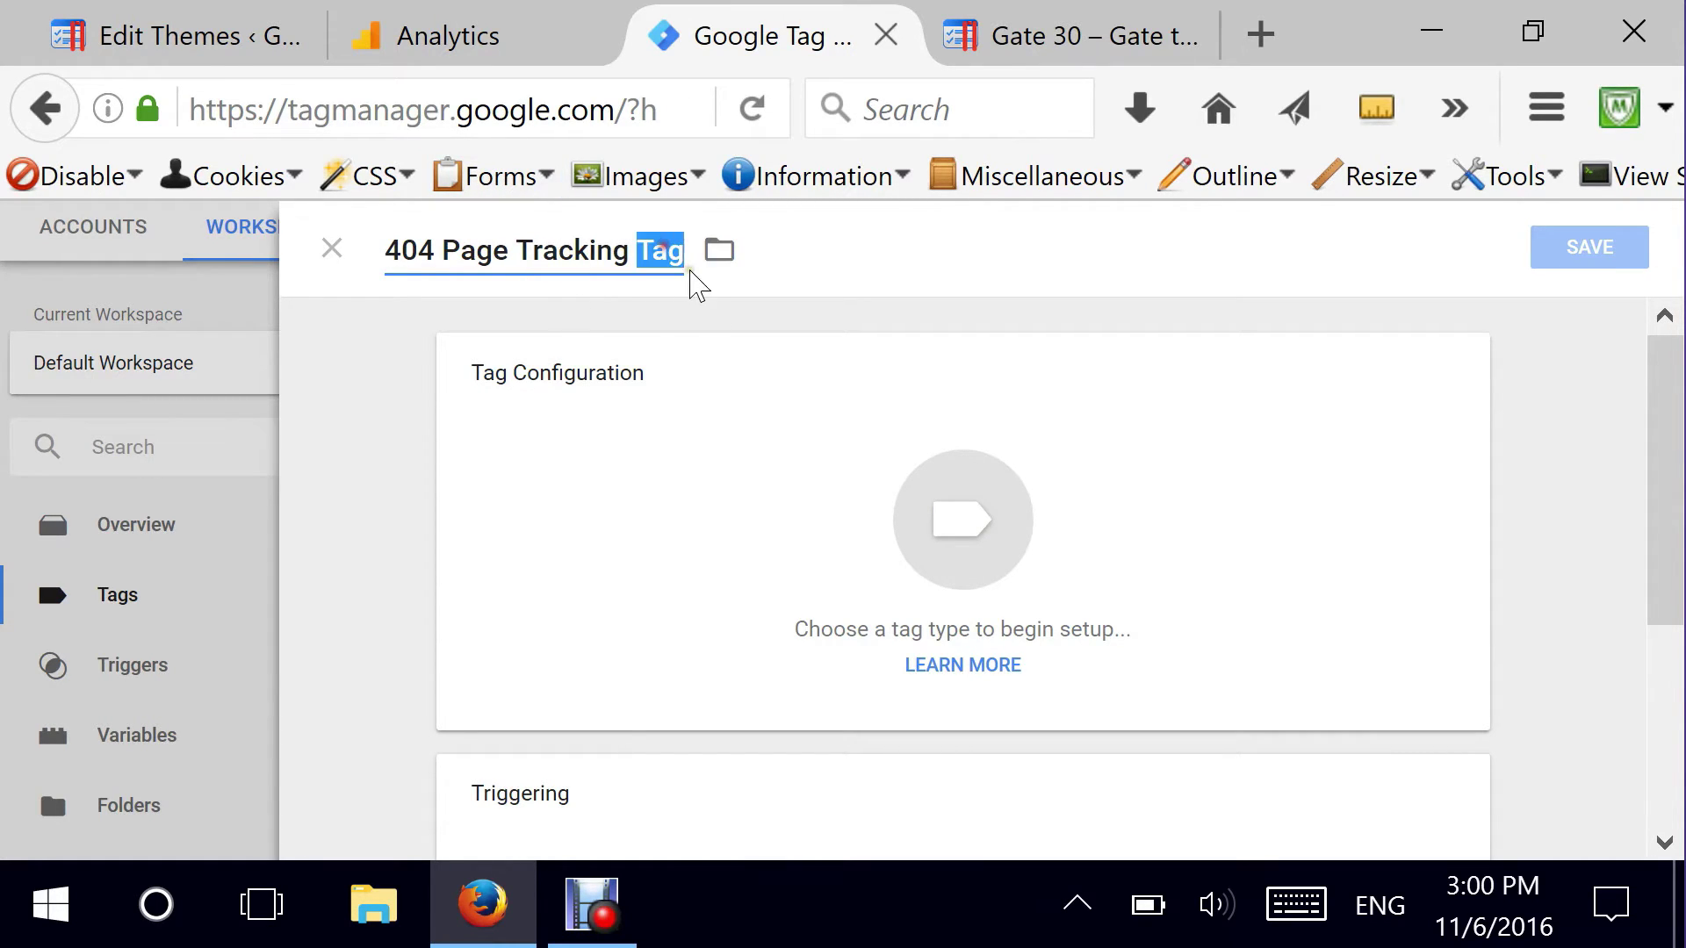
key("BackSpace")
key("BackSpace")
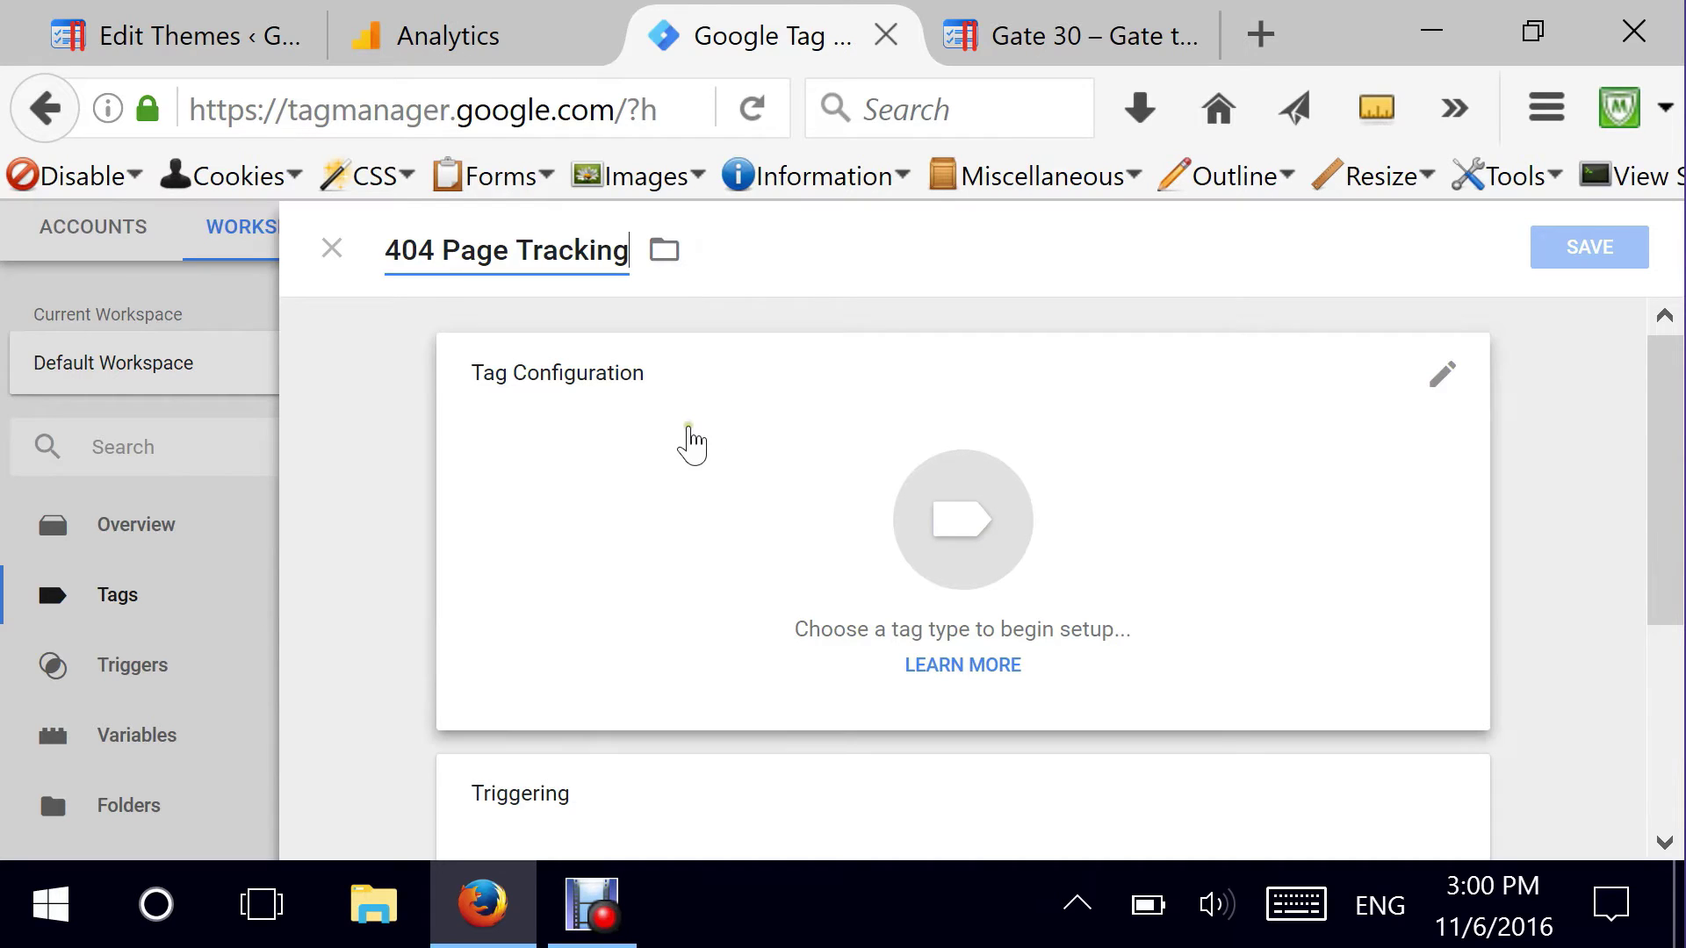
- Set the tag type to Universal Analytics and fill the Tracking ID with the {{gaTrackingID}} variable
left_click(1432, 386)
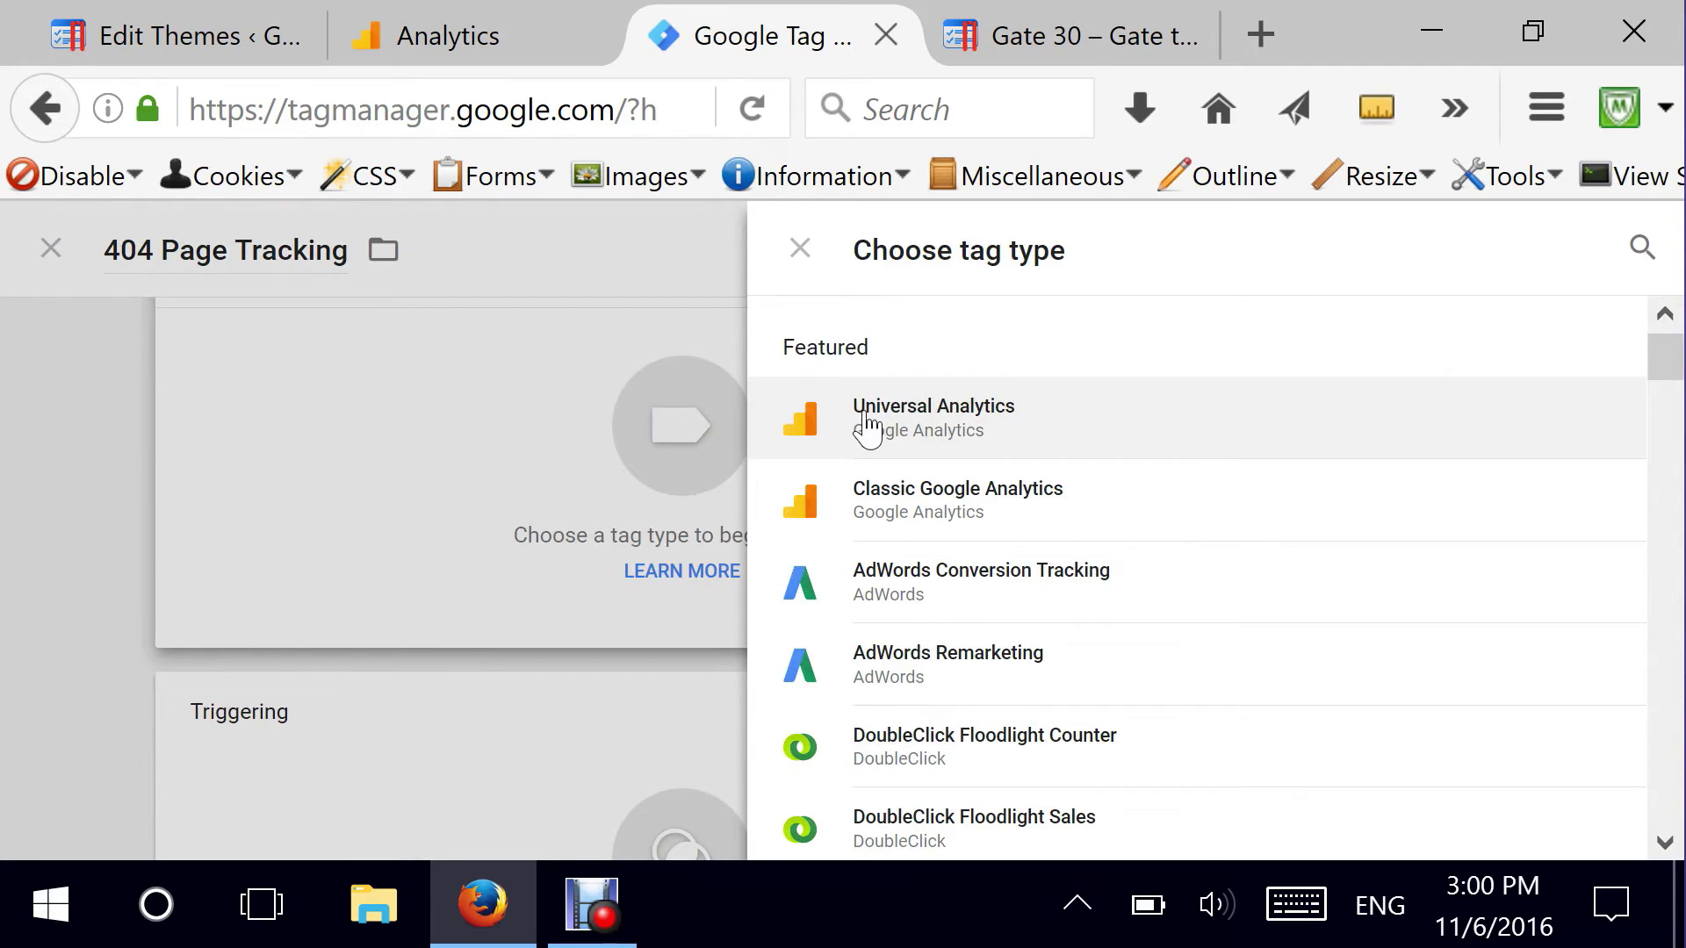
left_click(869, 418)
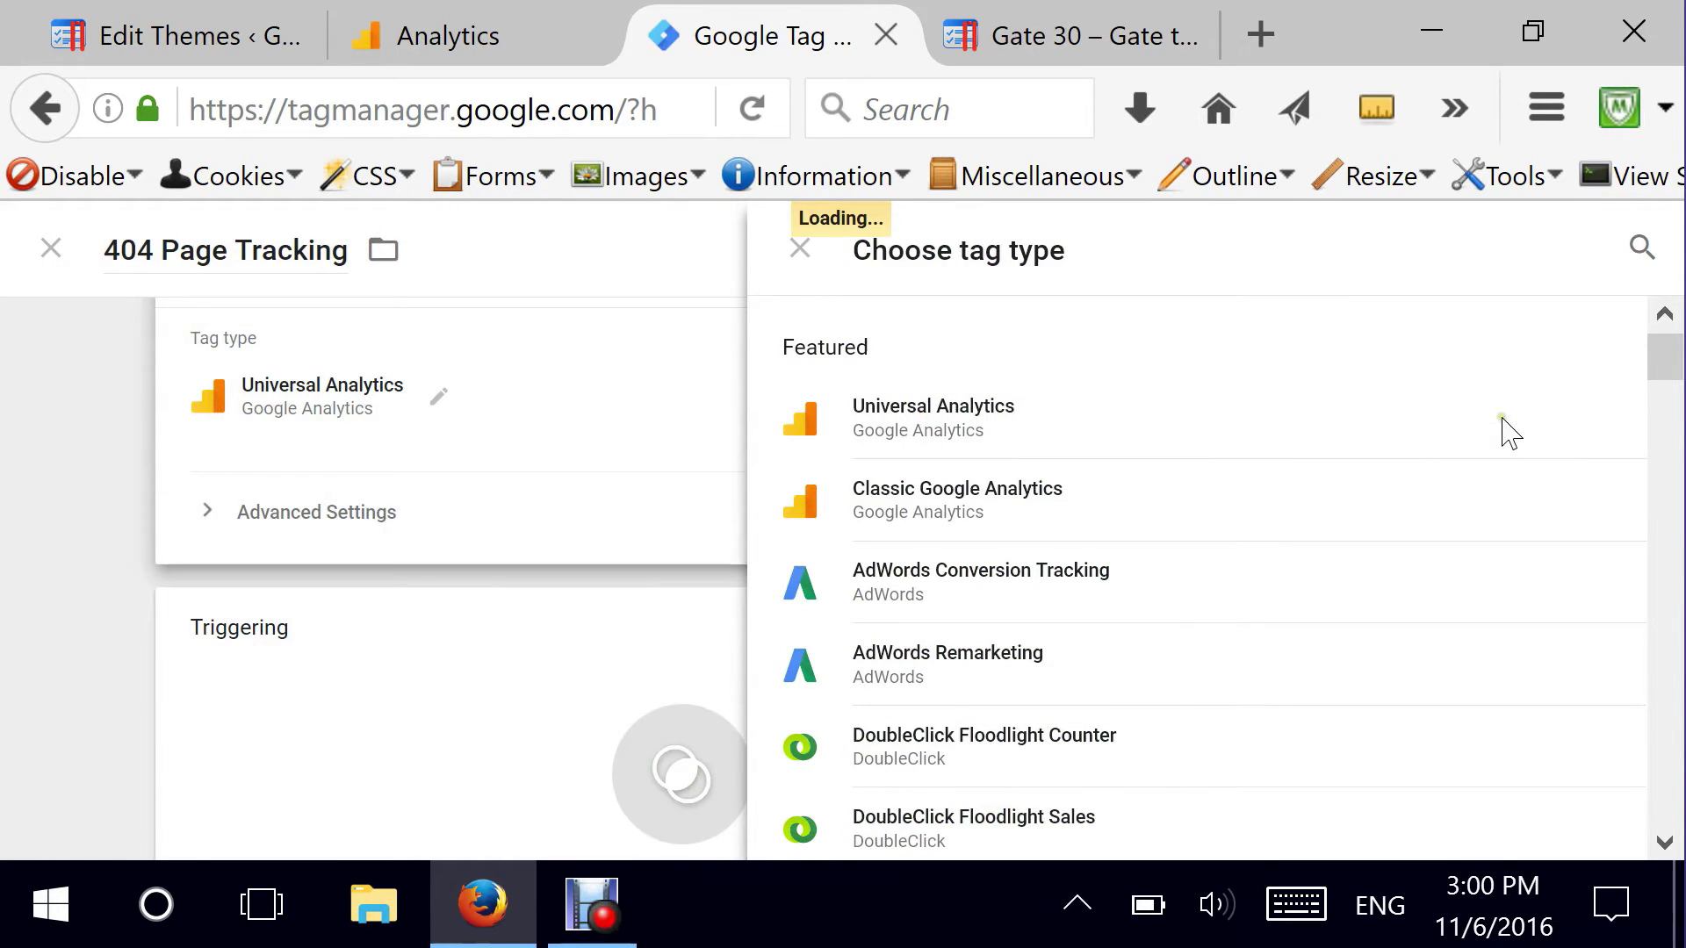
left_click(566, 518)
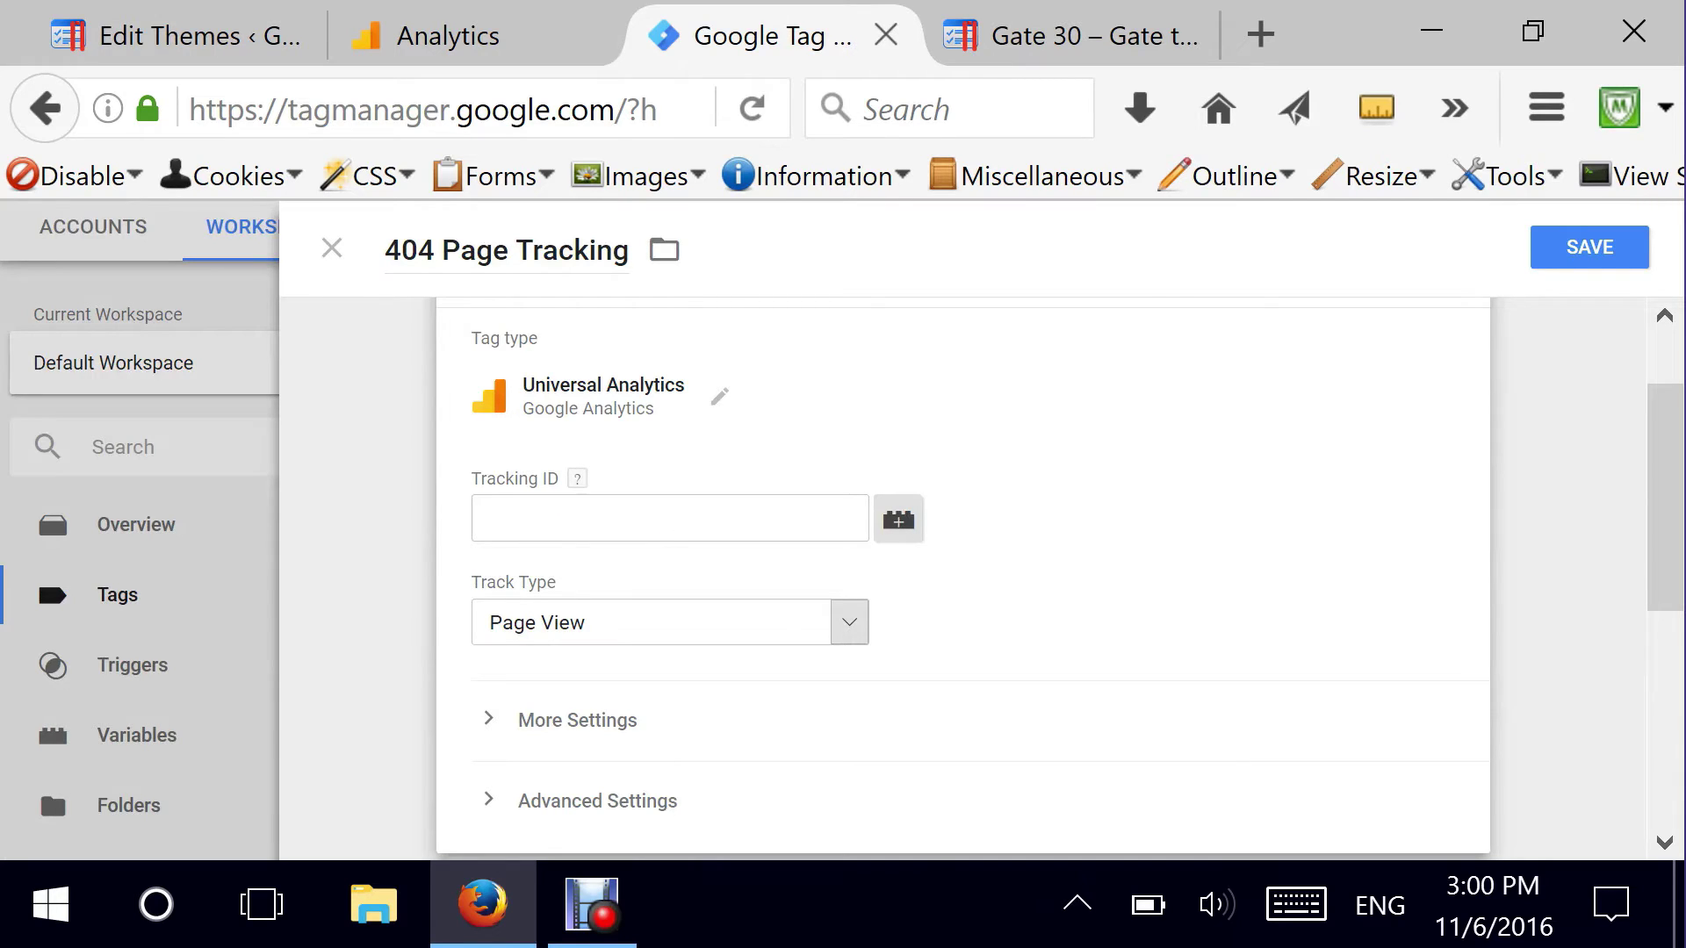
type("{{")
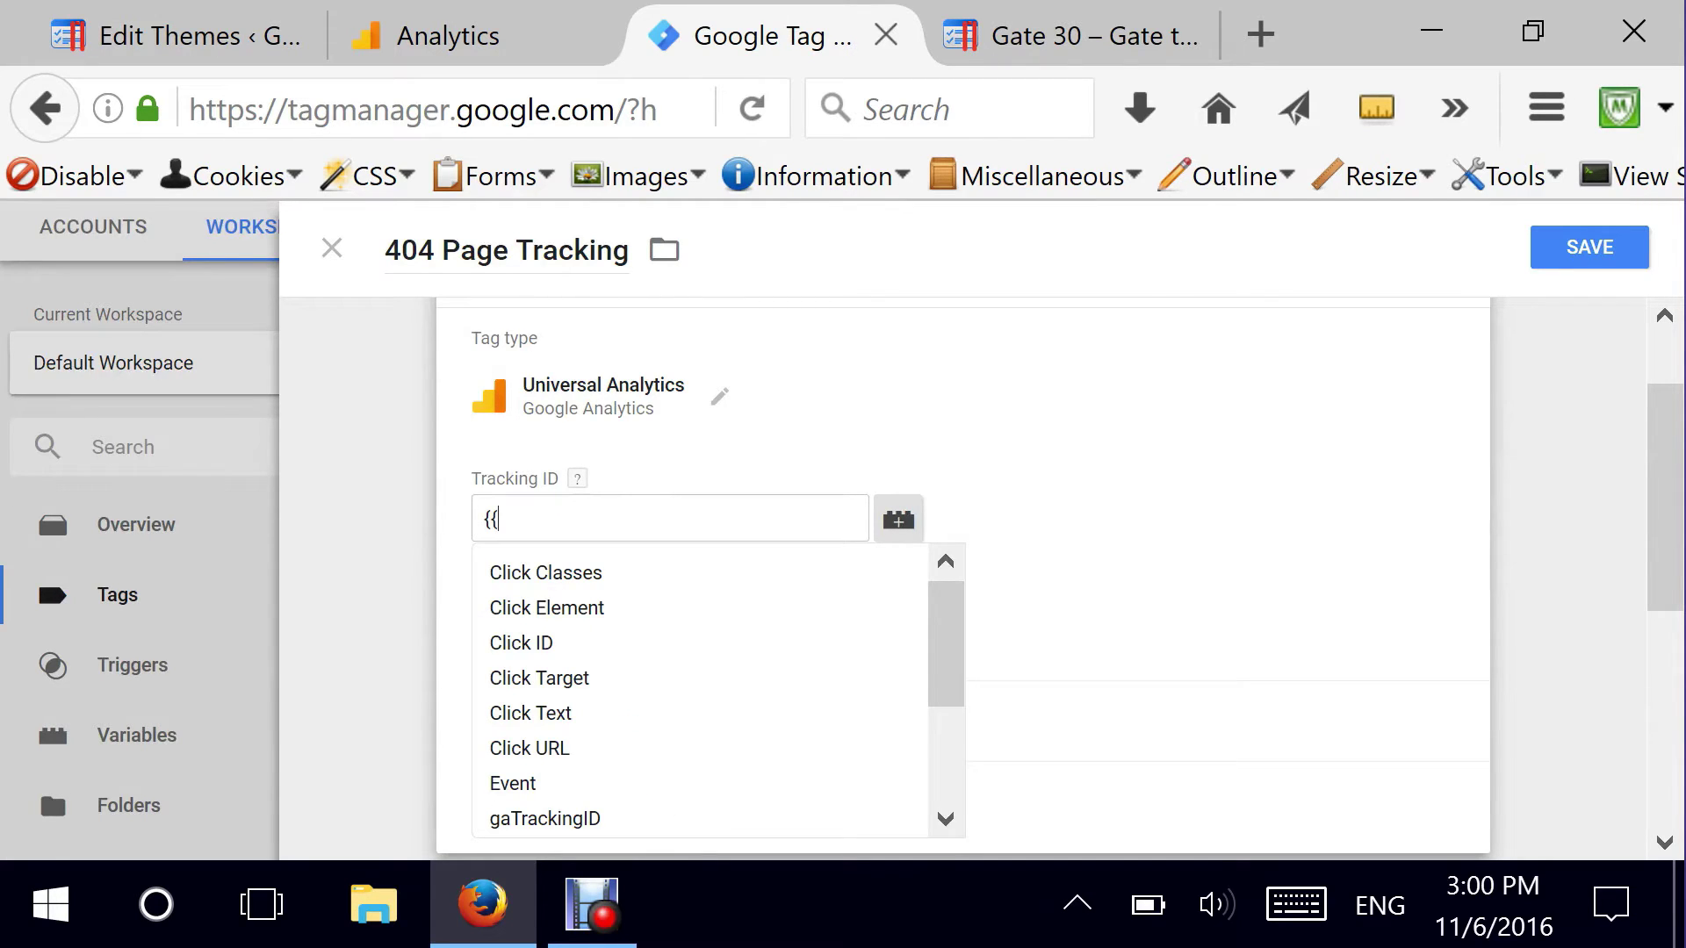
type("ga")
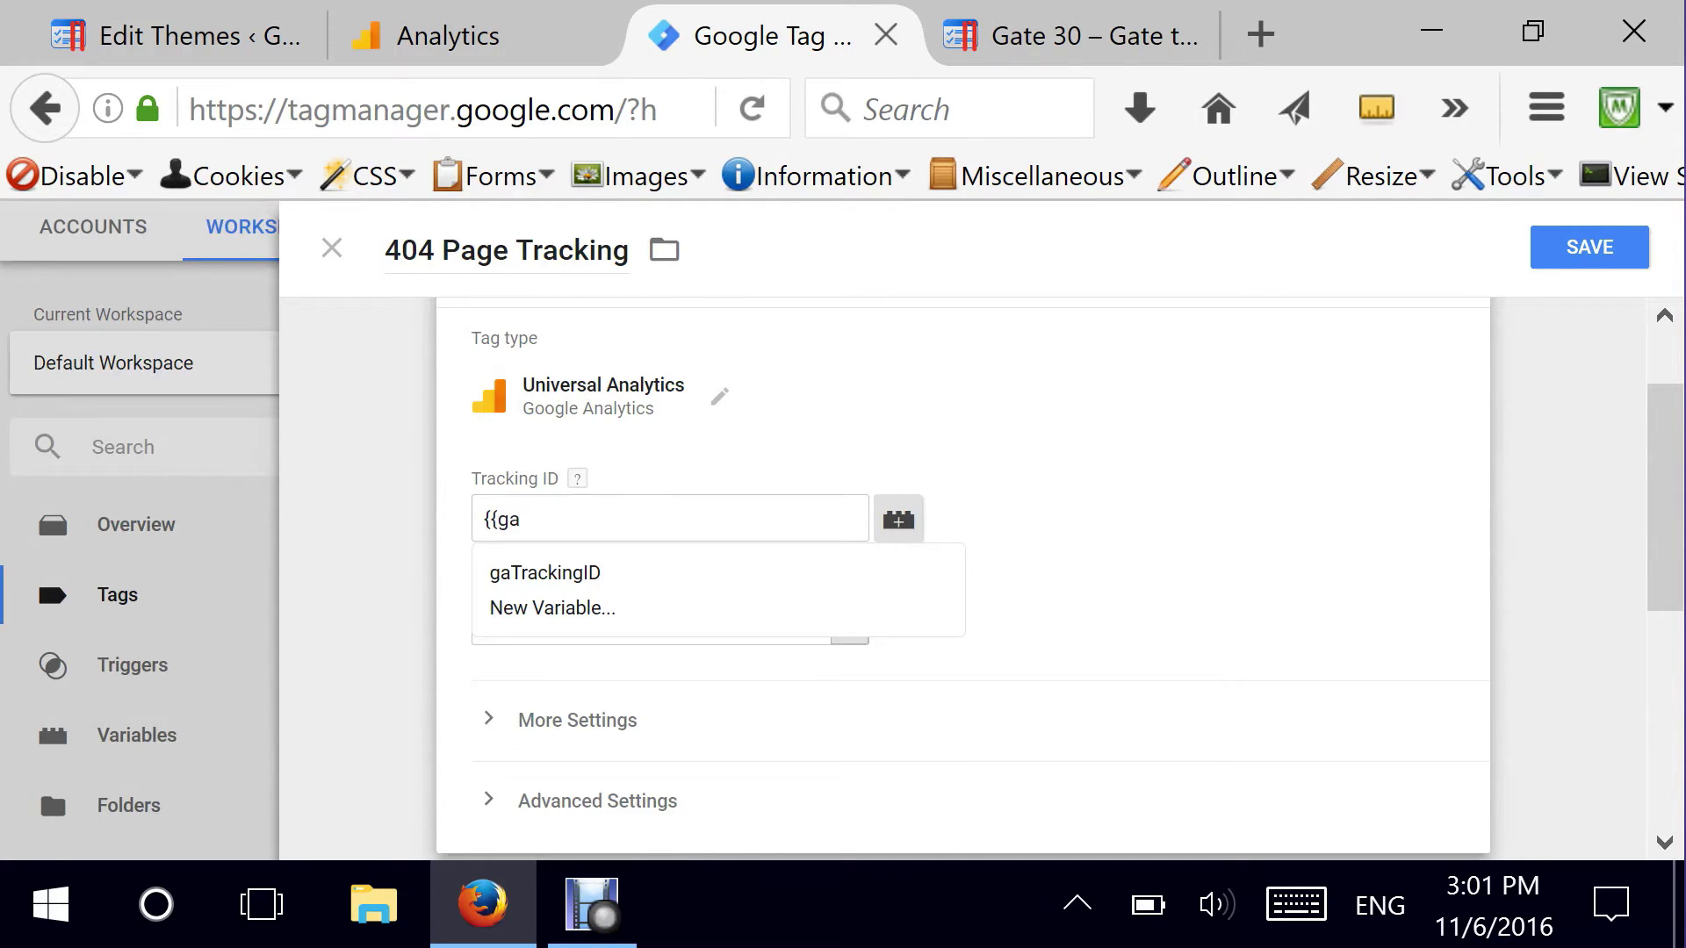
left_click(586, 574)
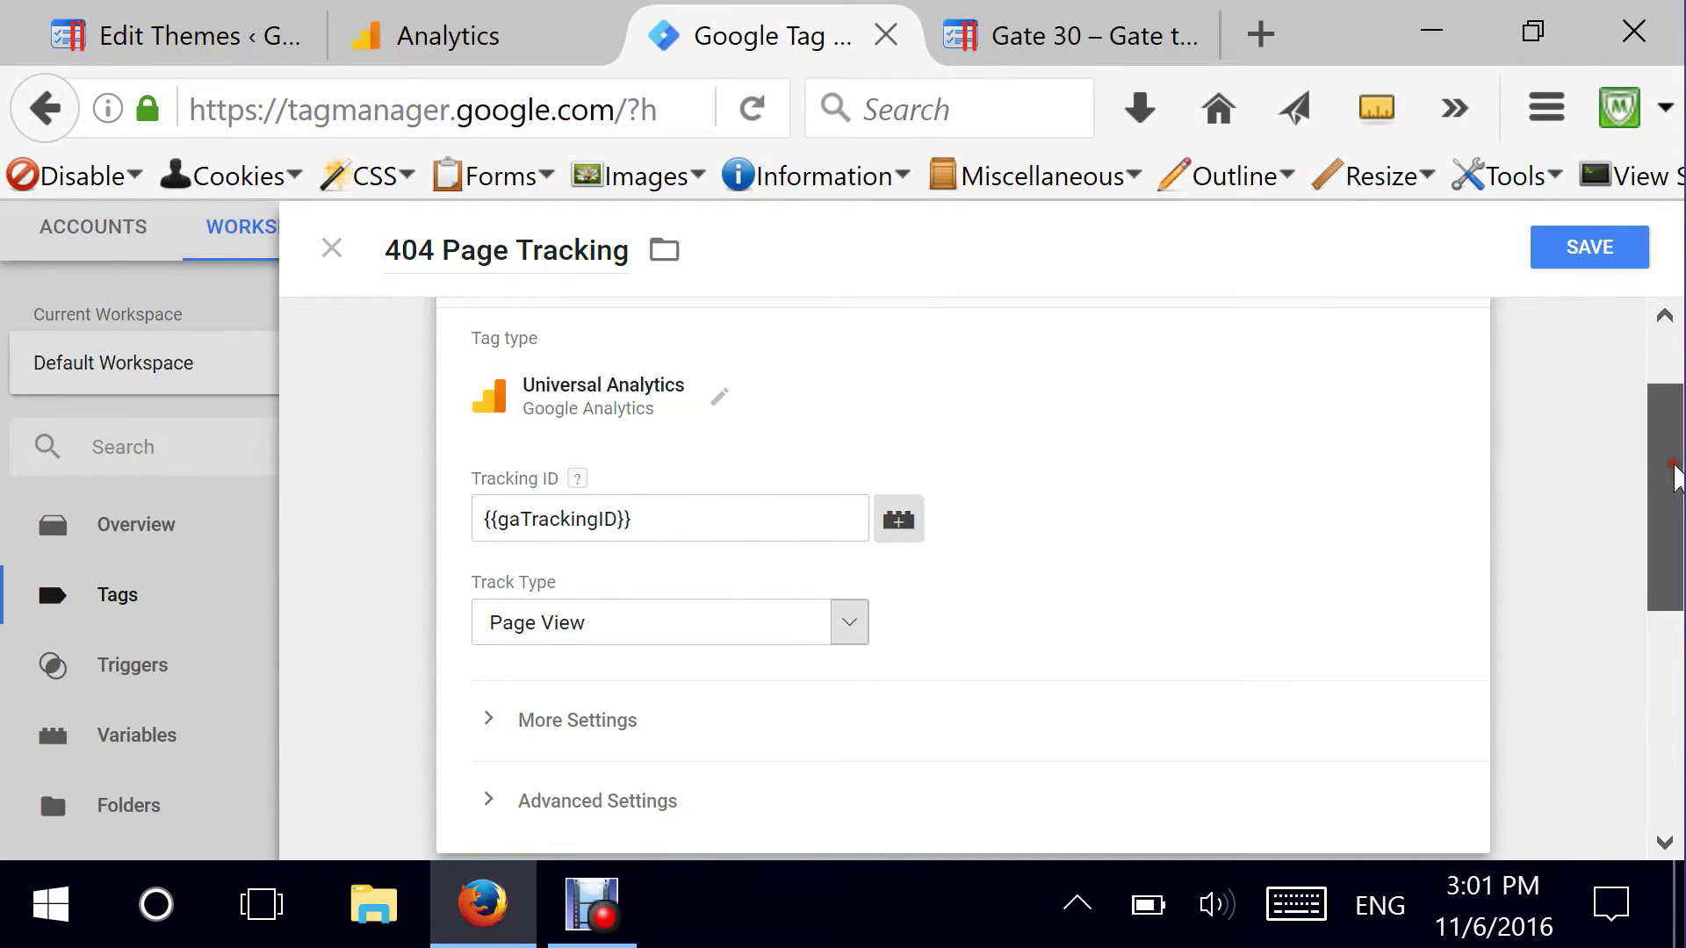
- Change the tag's Track Type to Event and bring its event tracking parameters into view
left_click_drag(1667, 477, 1673, 543)
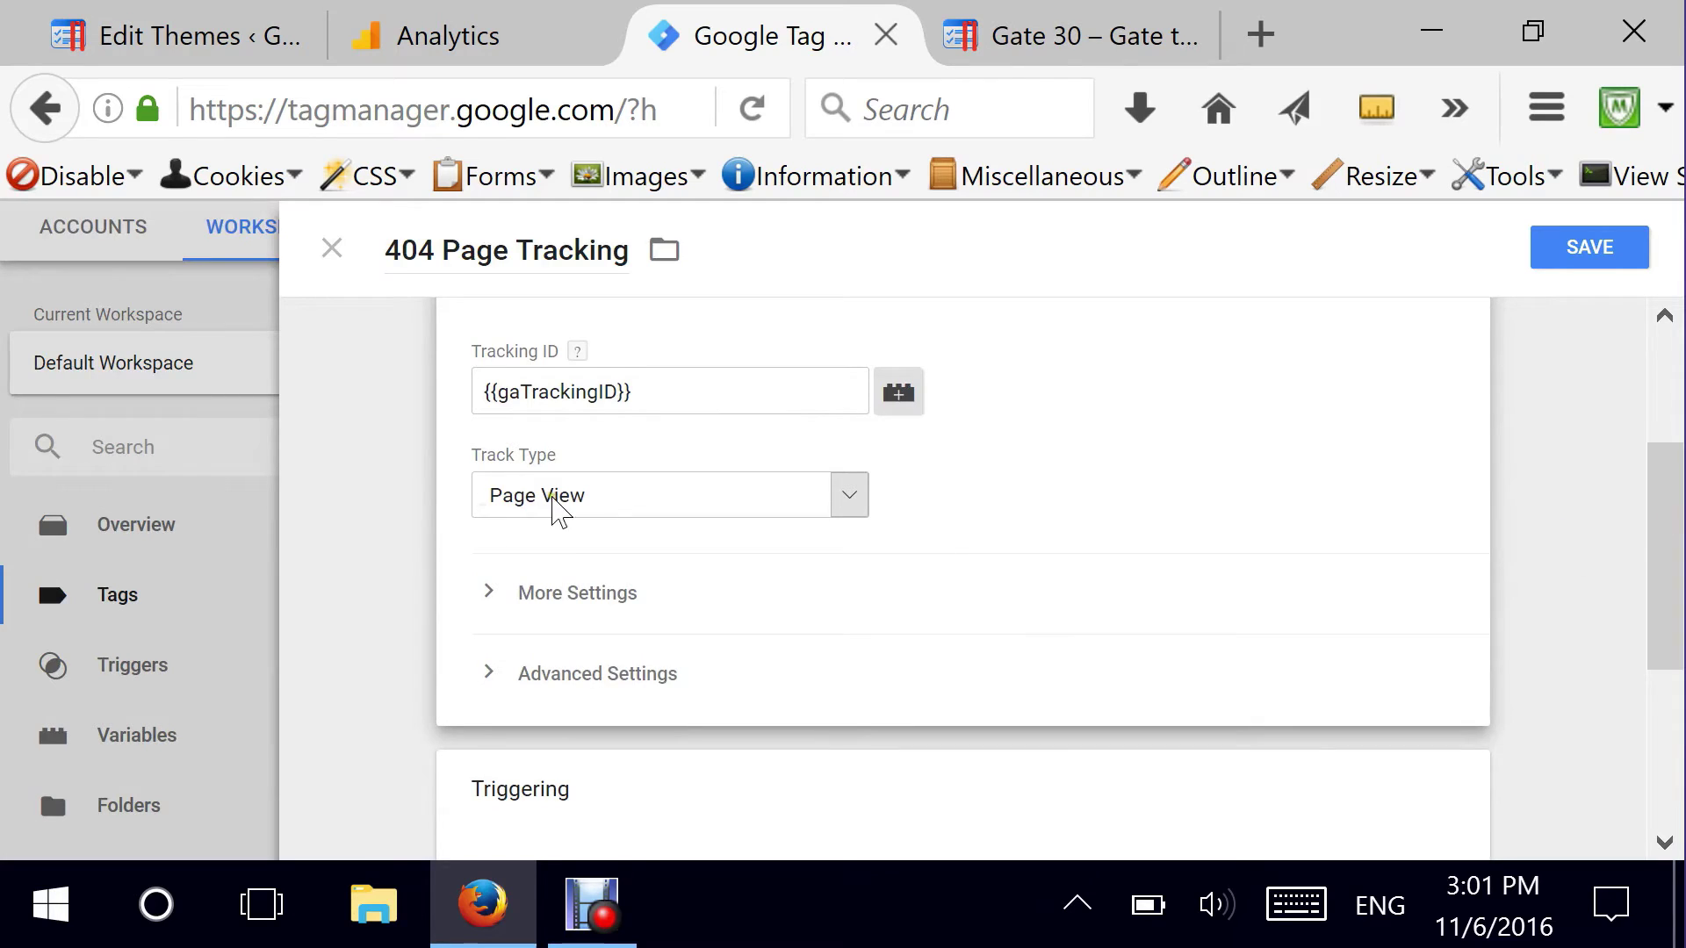
left_click(743, 501)
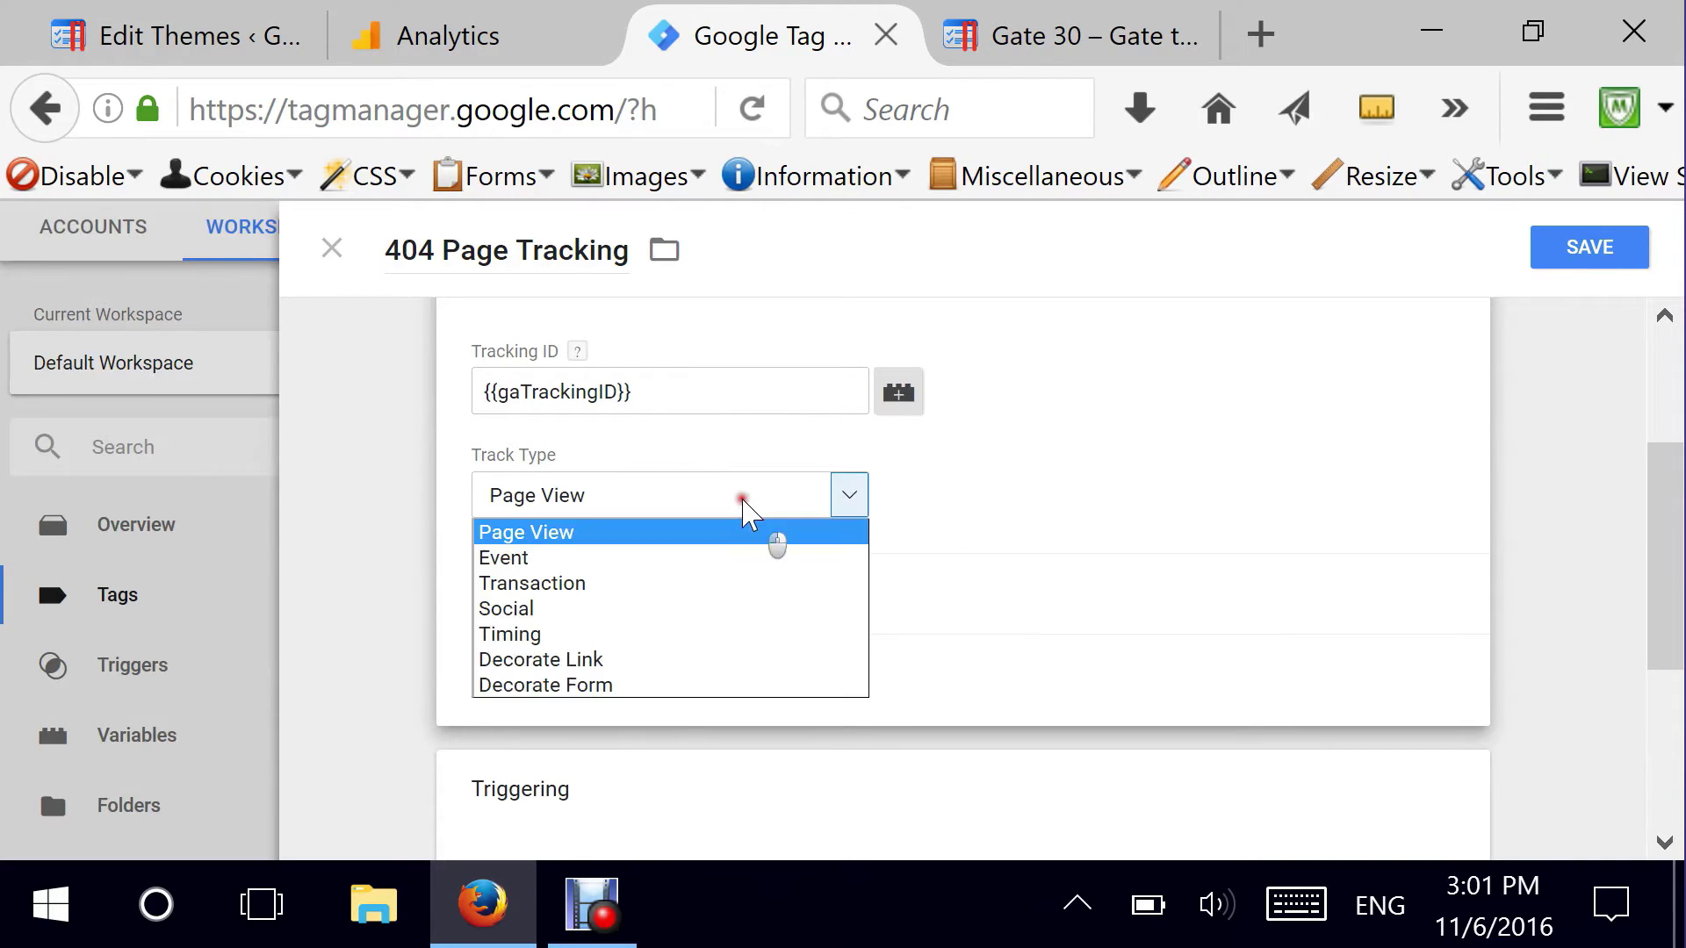
left_click(520, 560)
left_click_drag(1671, 525, 1678, 546)
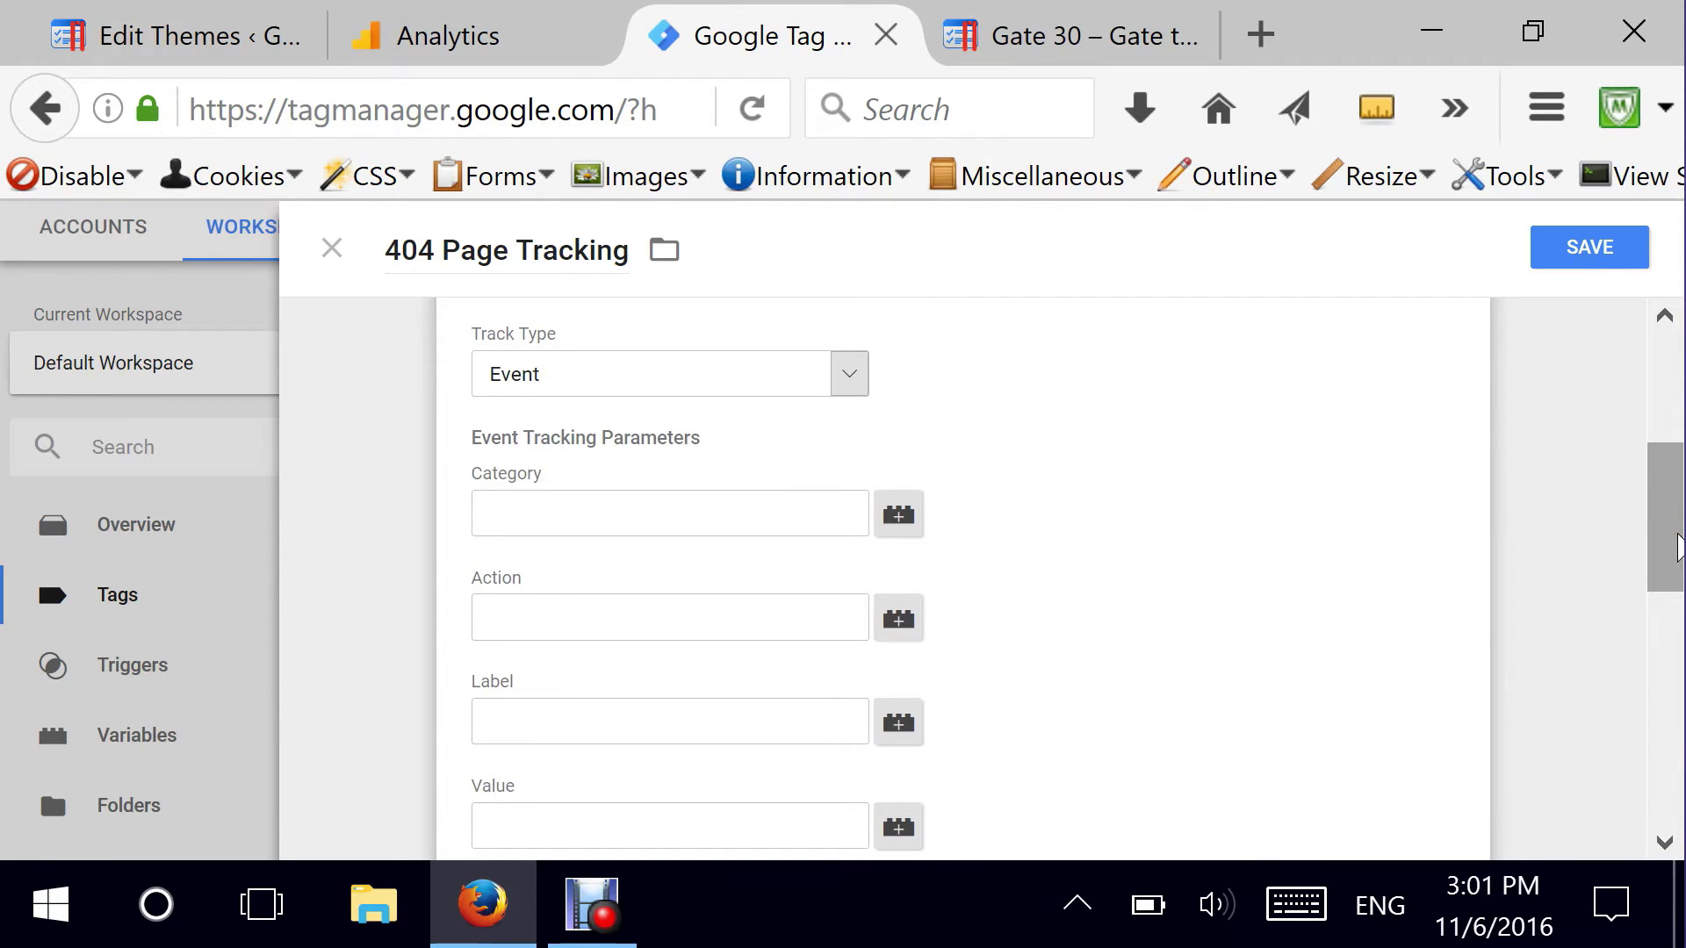
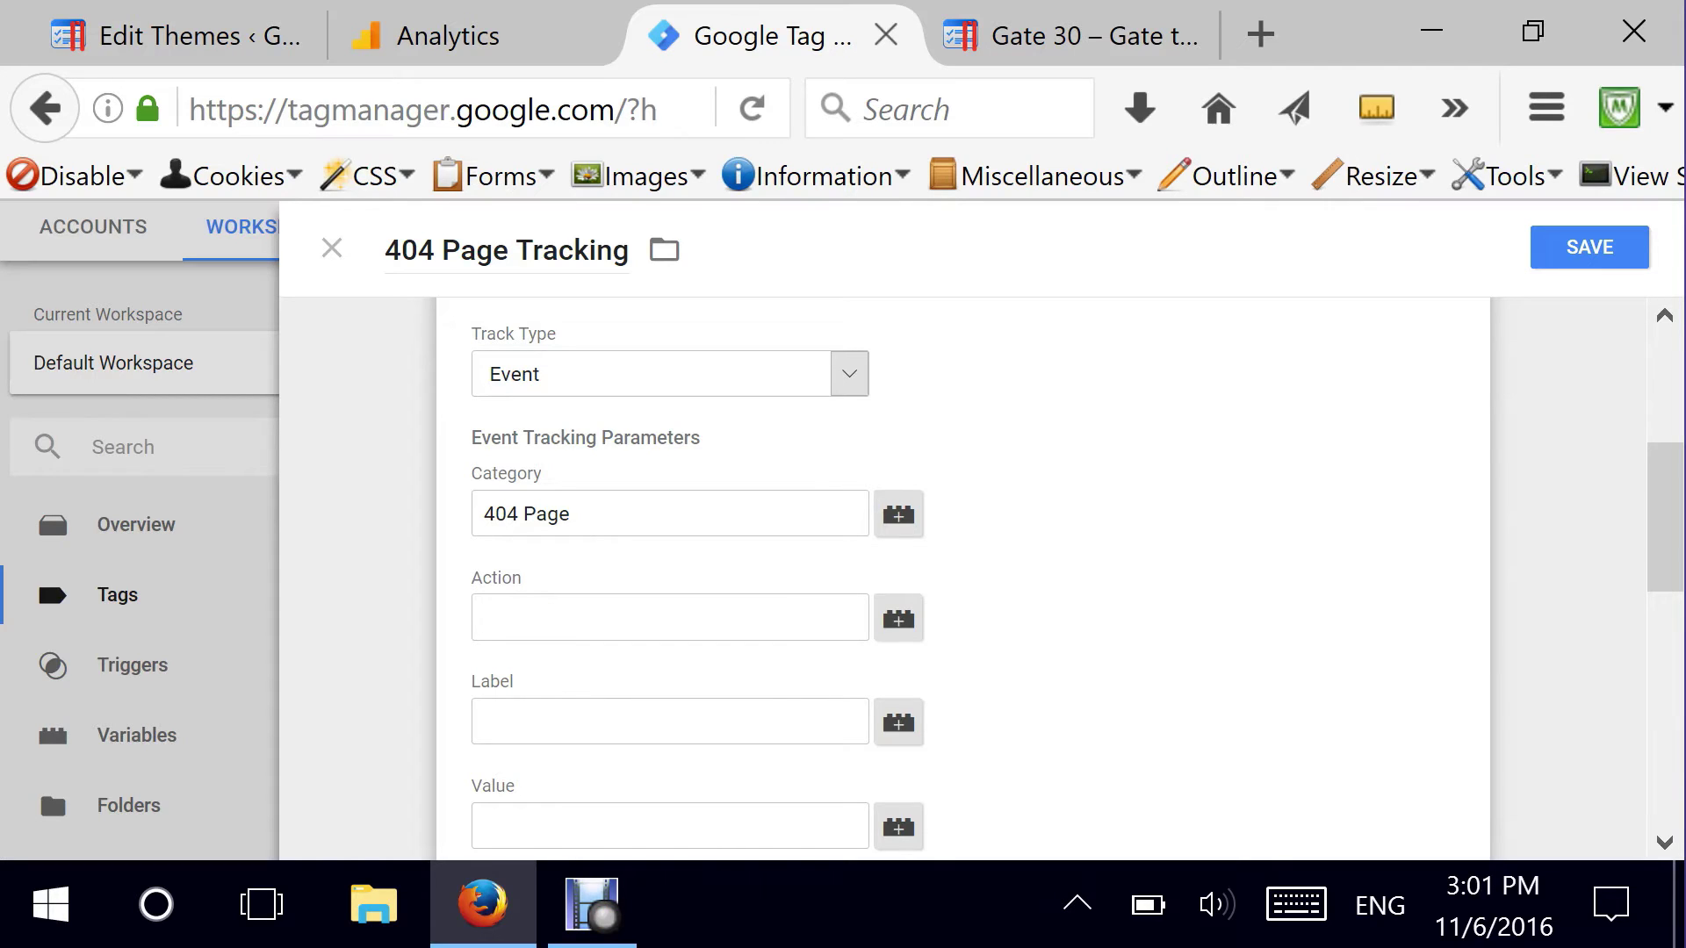
- Set the event Category to "404 Page", the Action to {{Page Path}} and the Label to {{Referrer}}
type("{{Page")
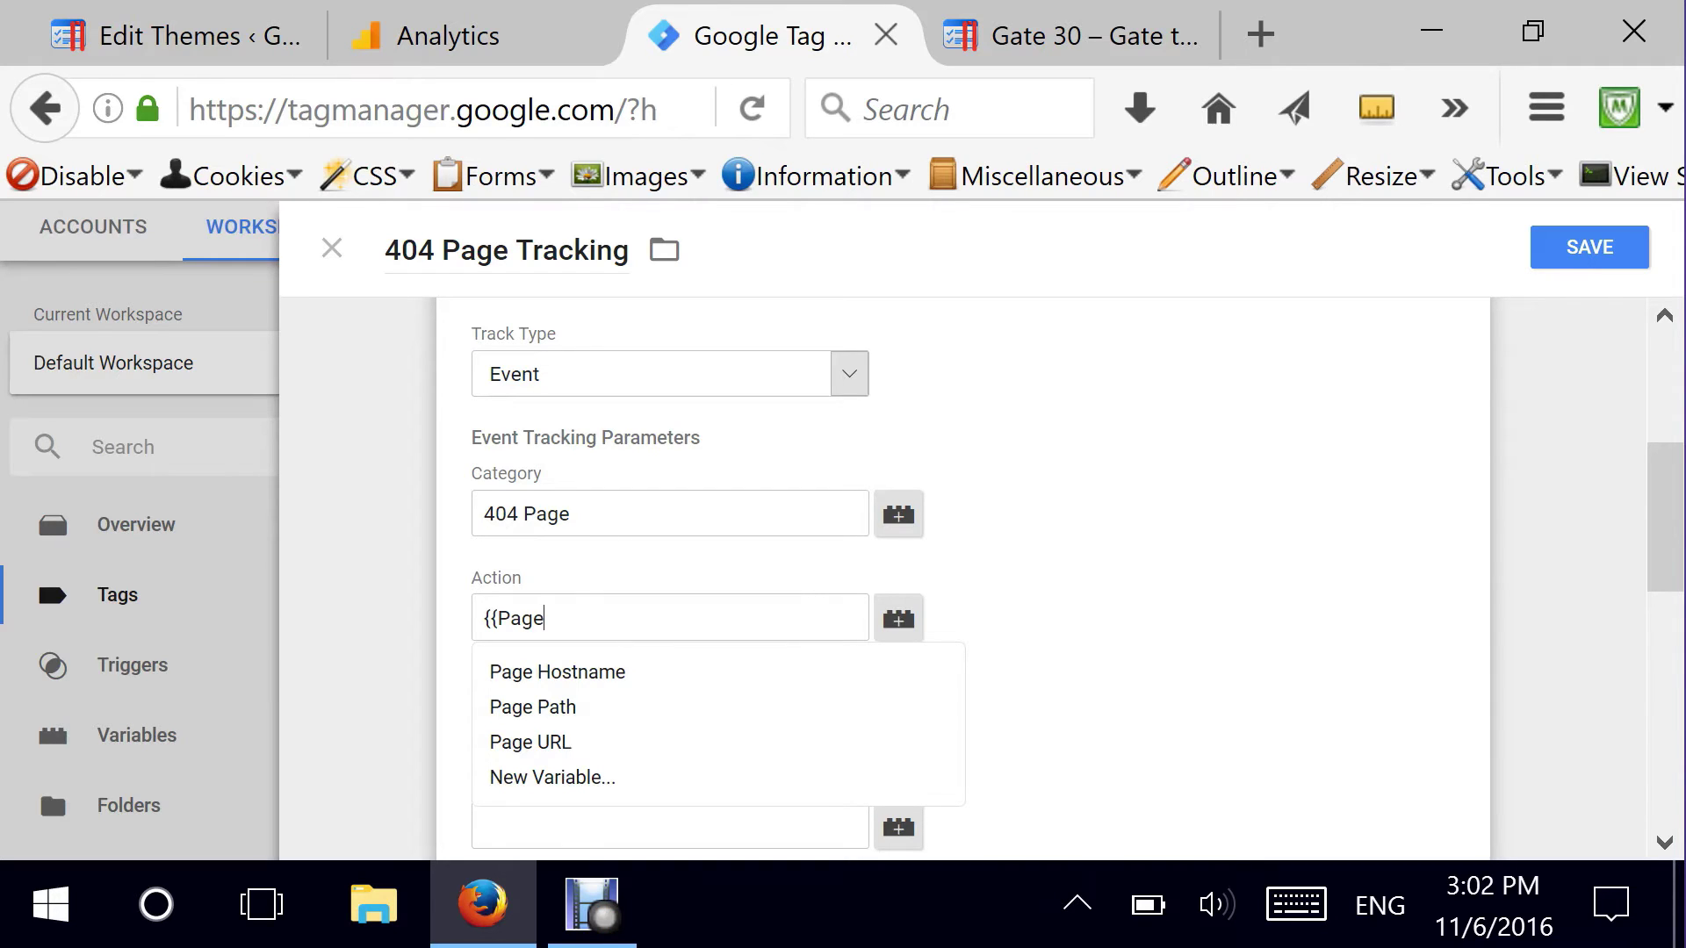
left_click(572, 713)
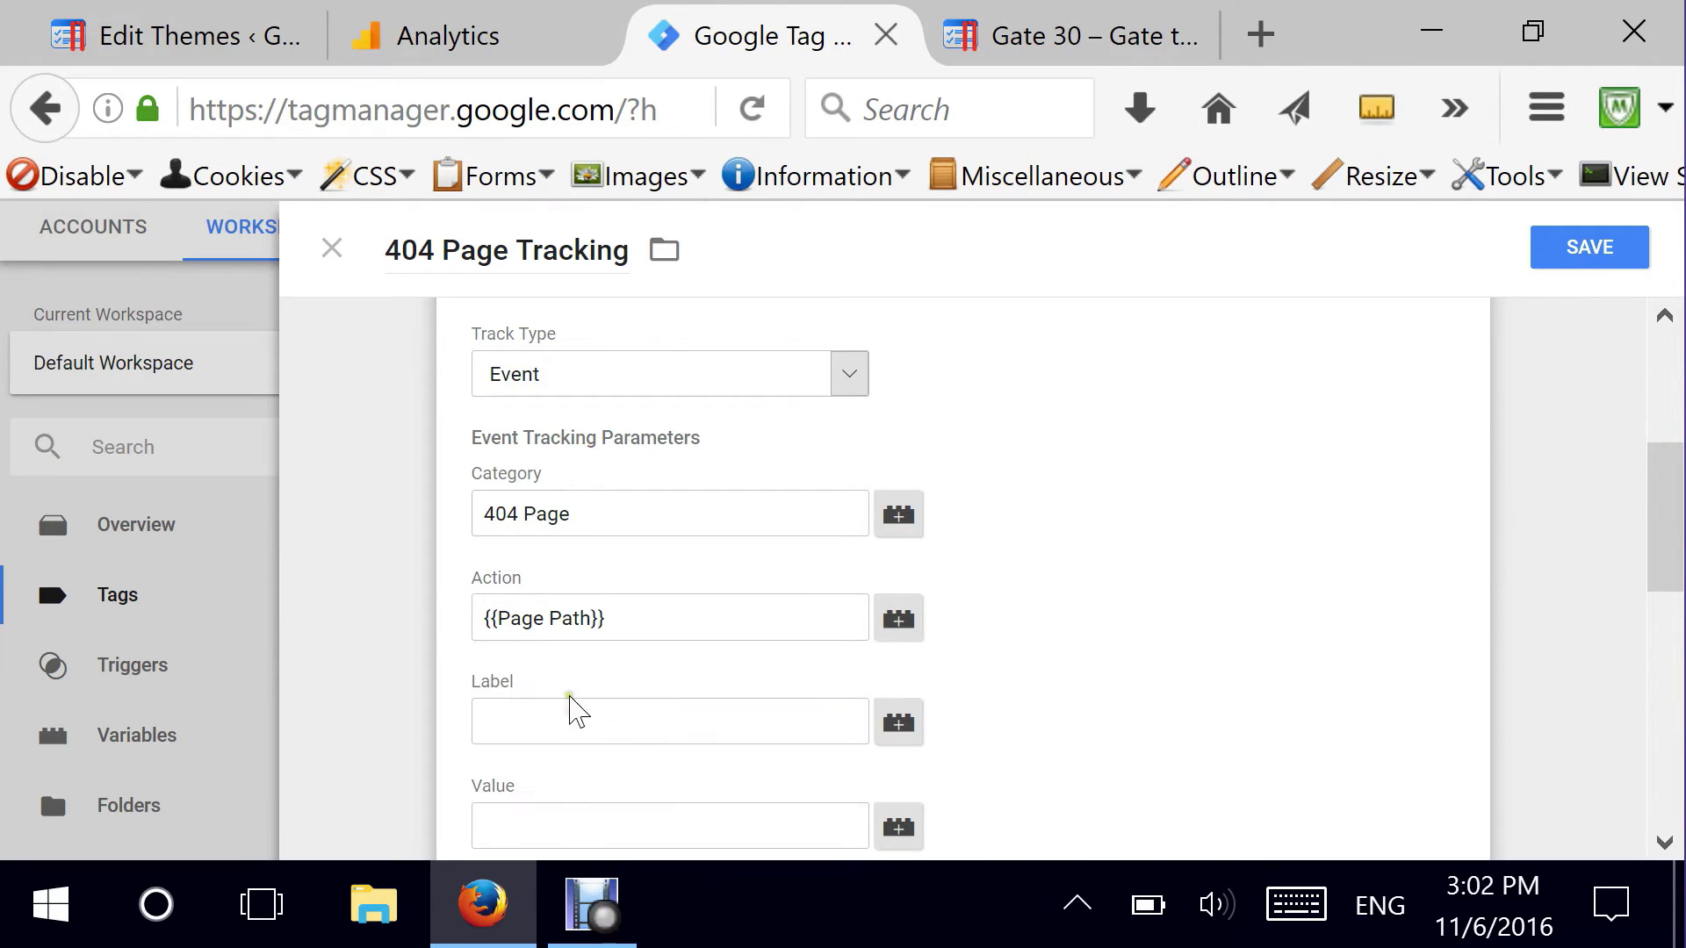
type("{{R")
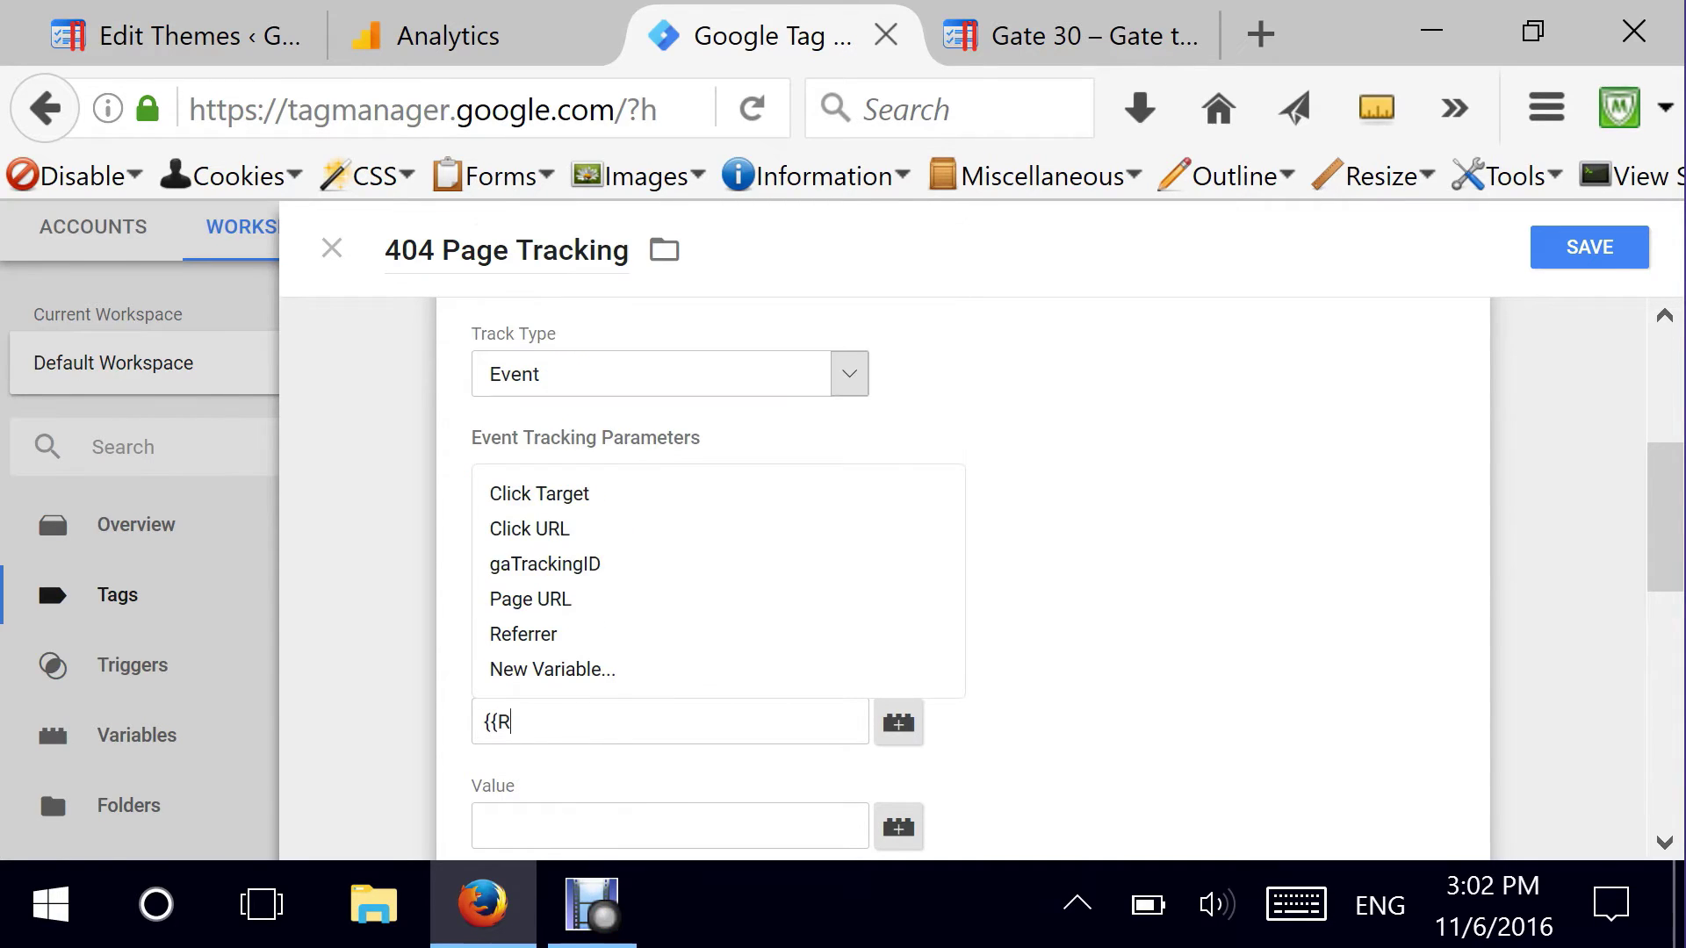
type("eff")
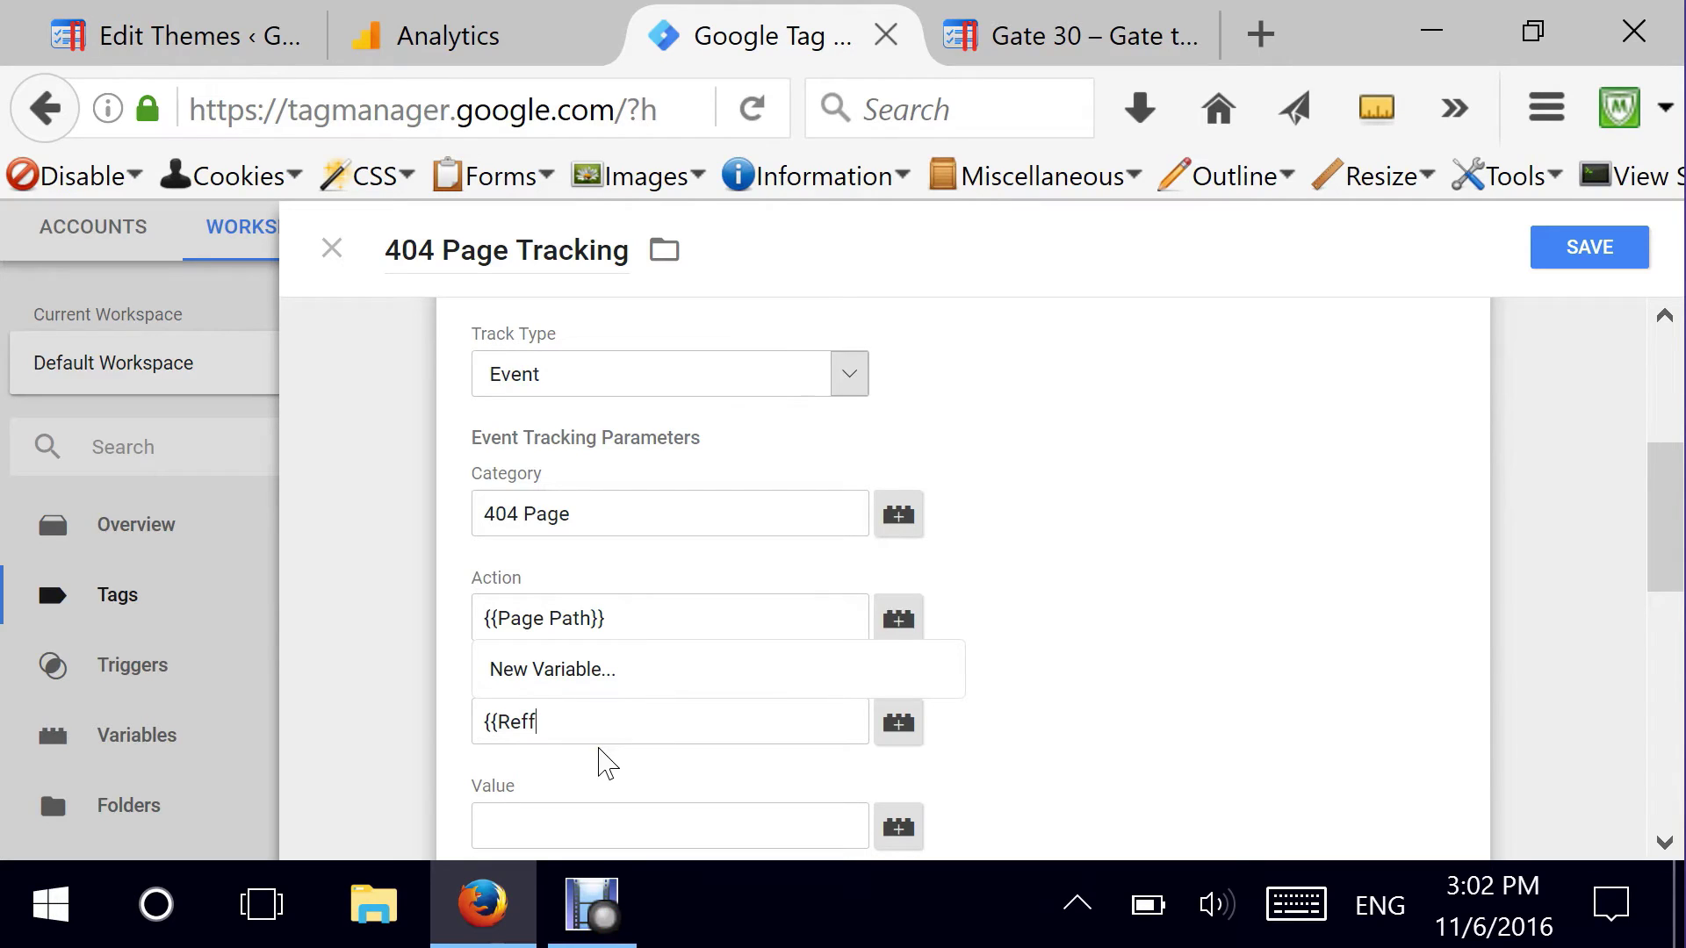
key("BackSpace")
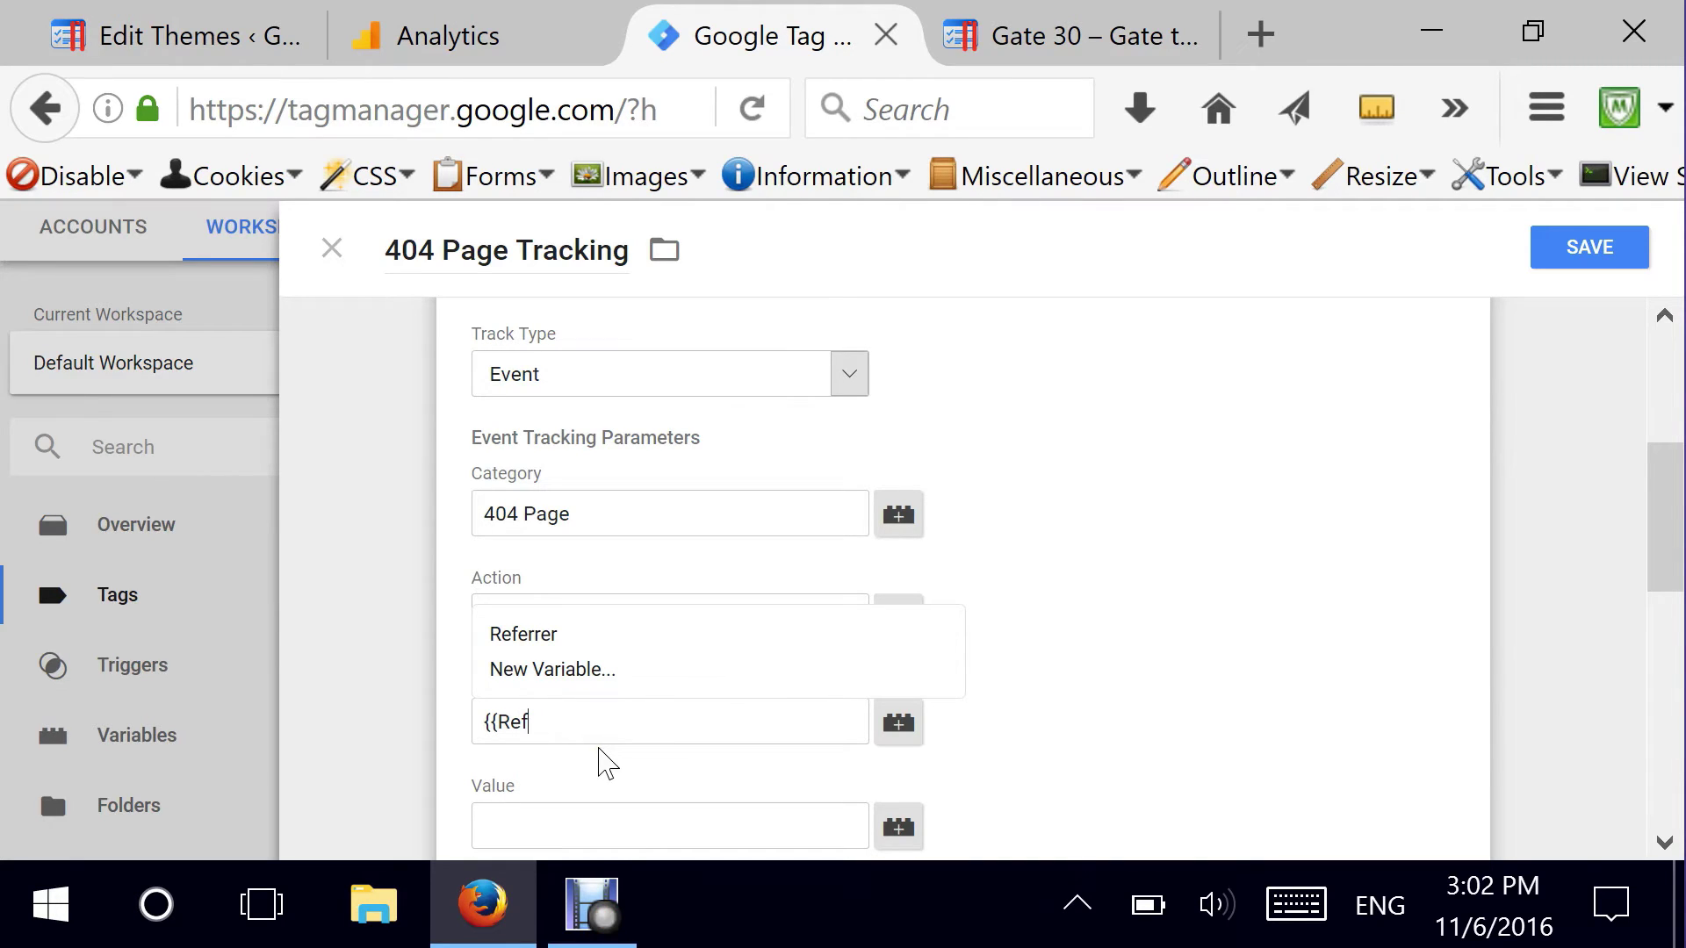
left_click(562, 647)
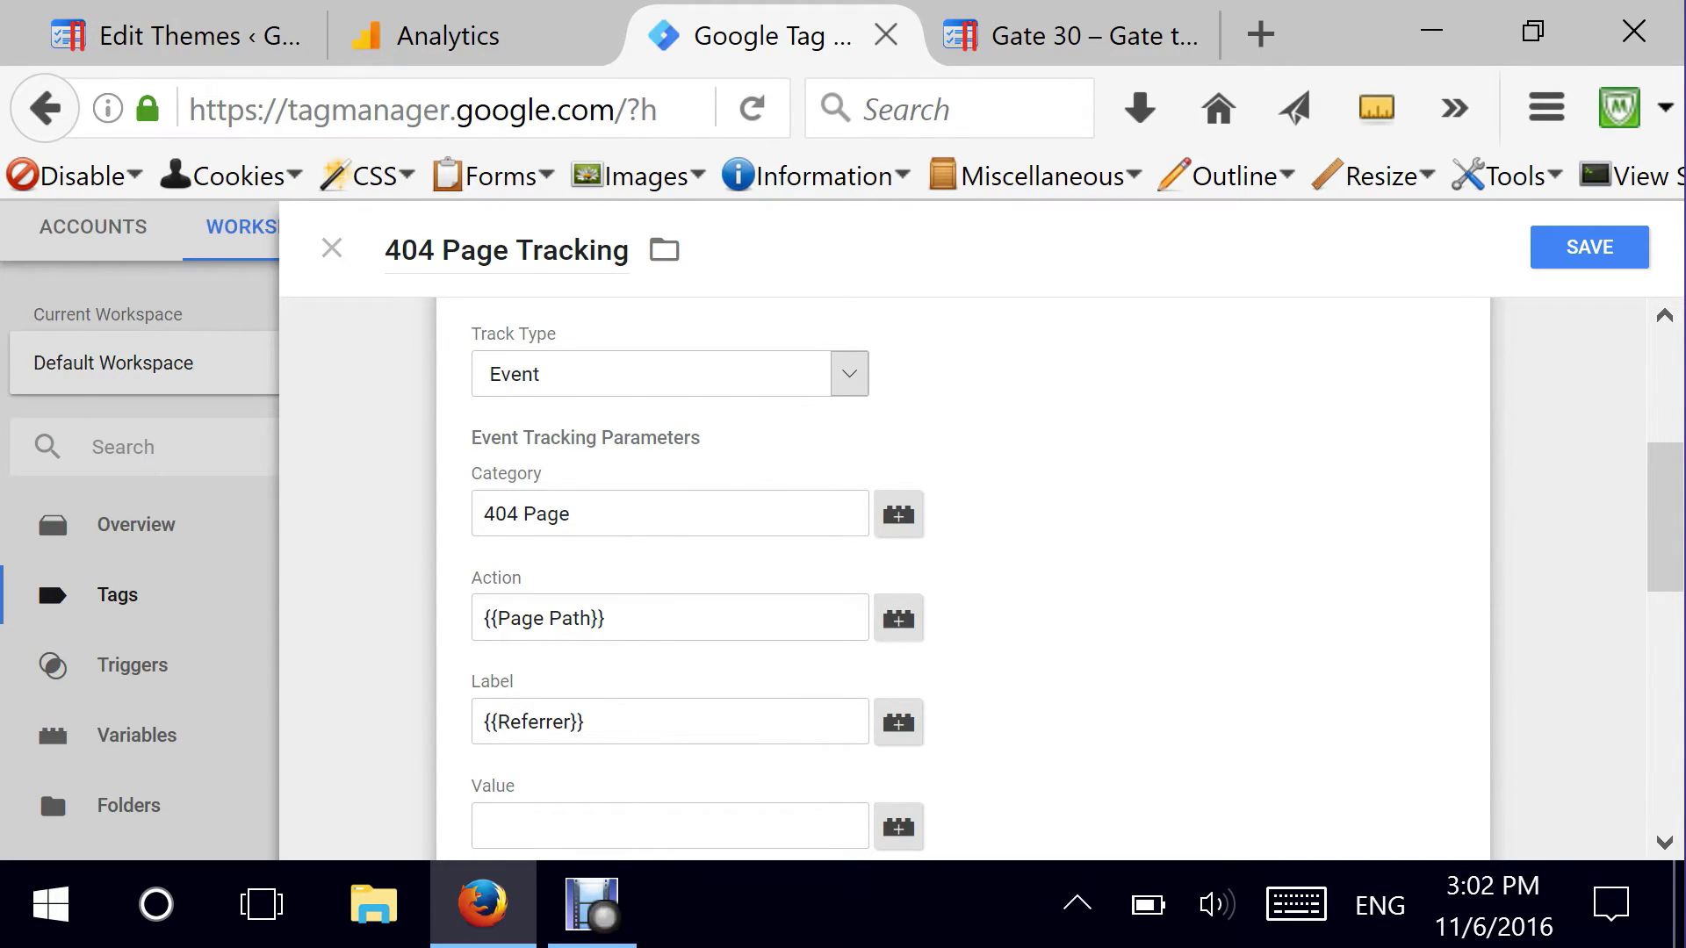
- Set the event's Non-Interaction Hit option to True
left_click_drag(1660, 500, 1667, 640)
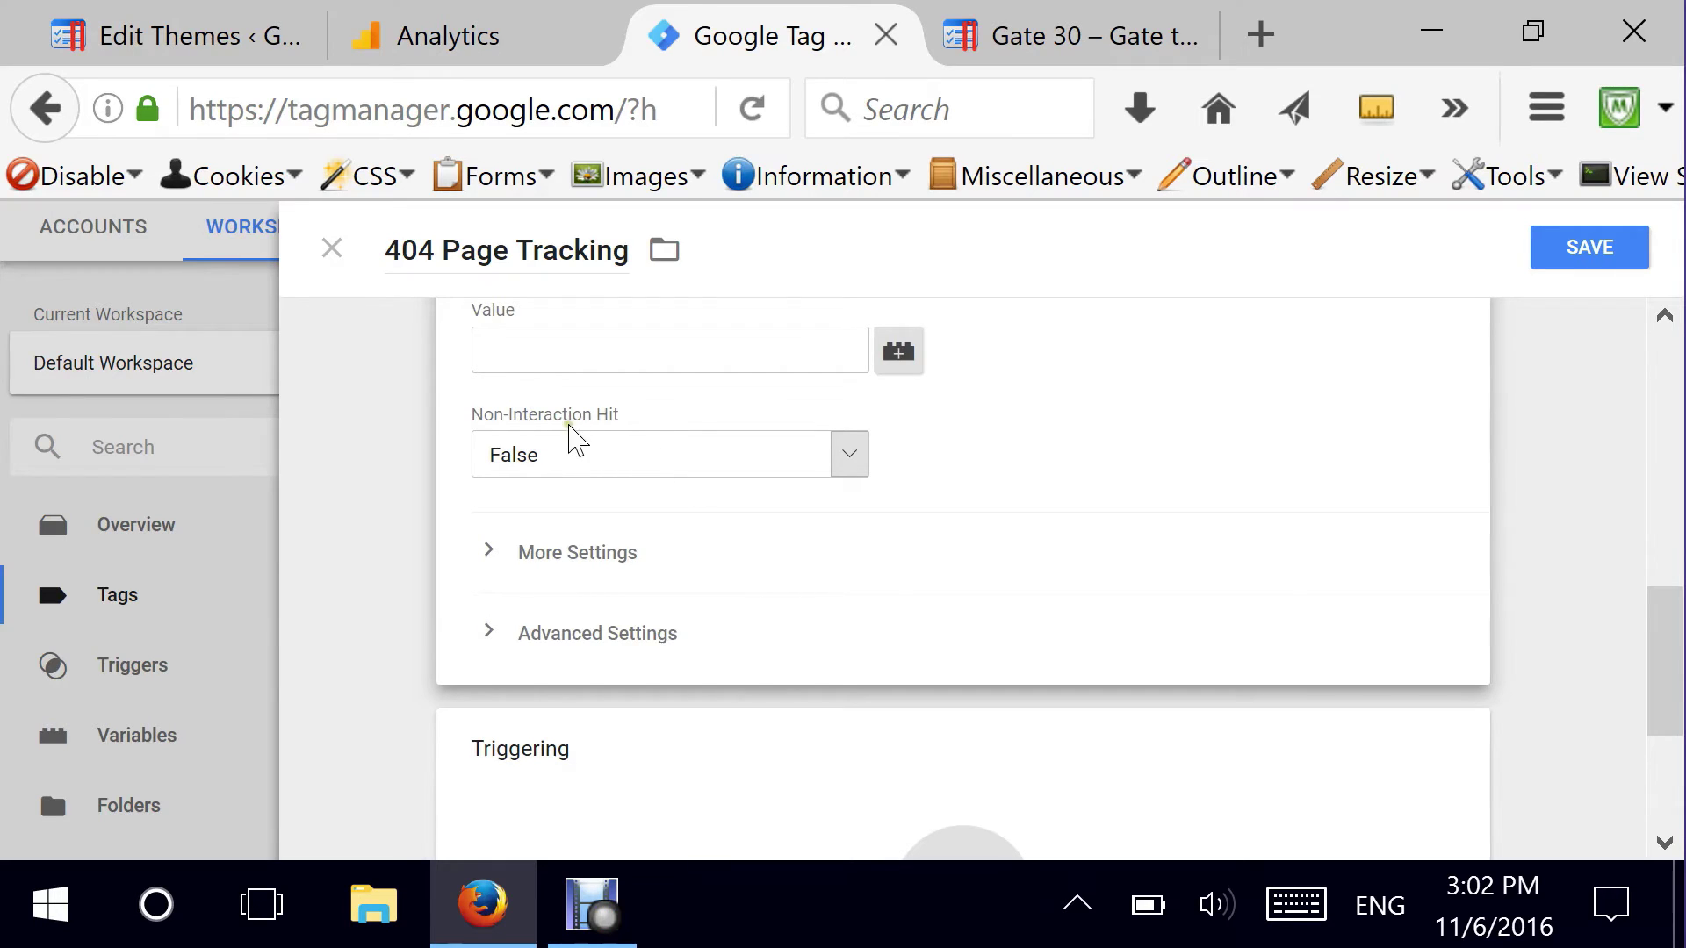
left_click(624, 446)
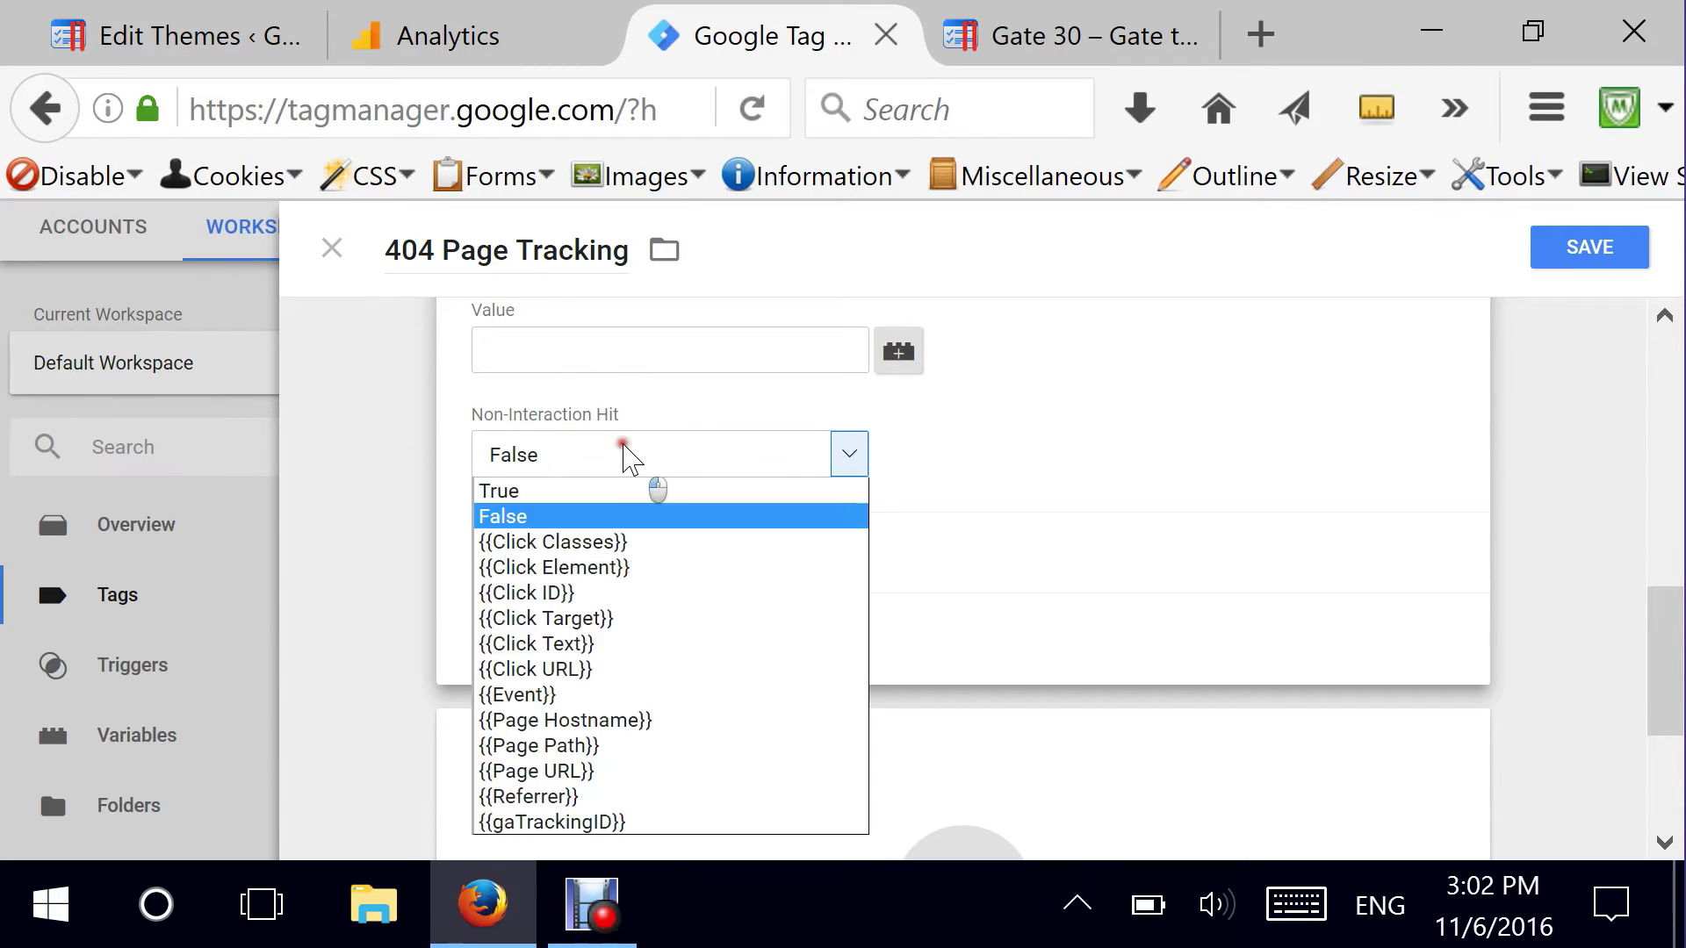
left_click(550, 492)
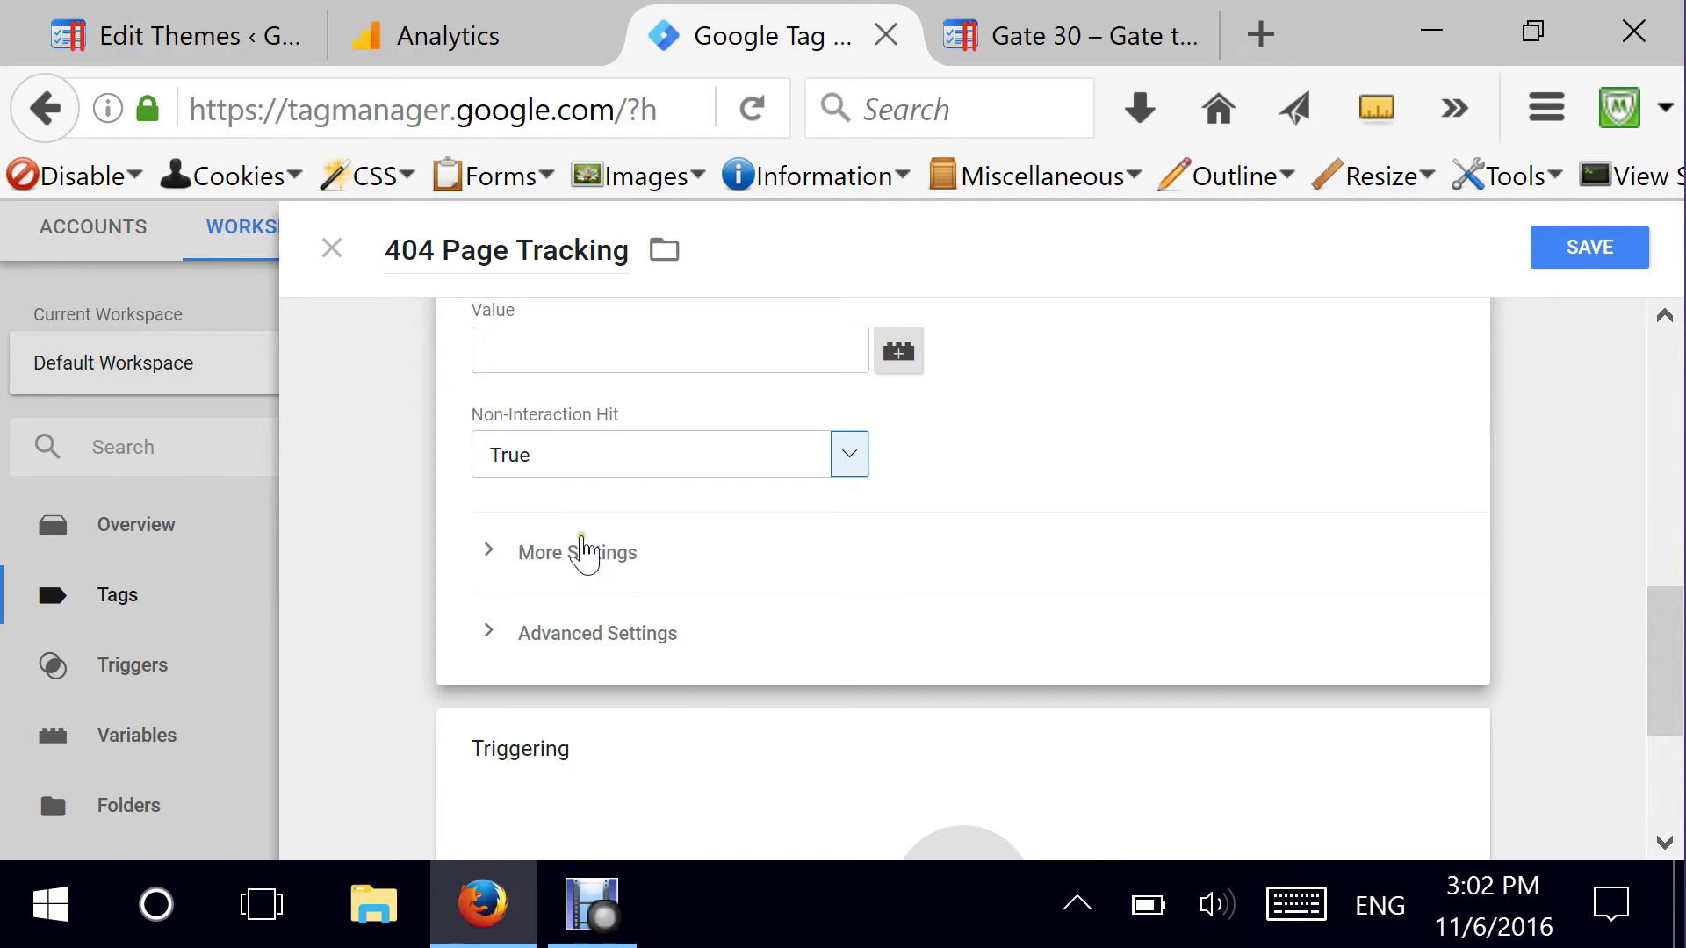
- Expand the tag's additional settings and add an empty custom dimension row
left_click_drag(1675, 609, 1673, 659)
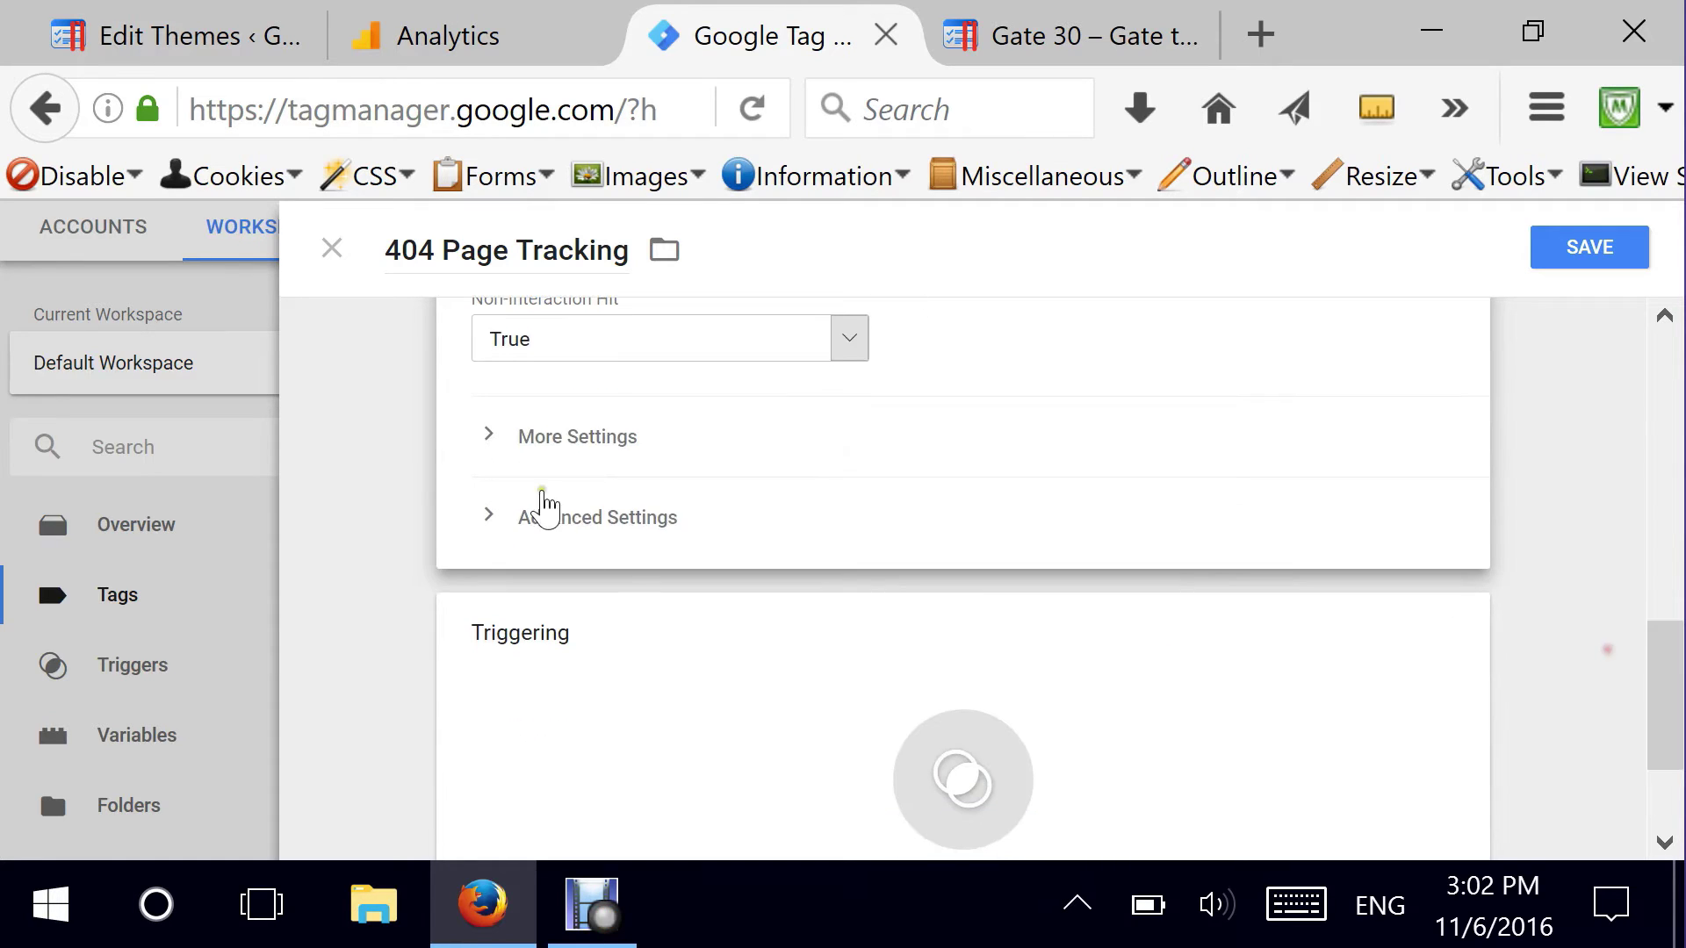
left_click(544, 457)
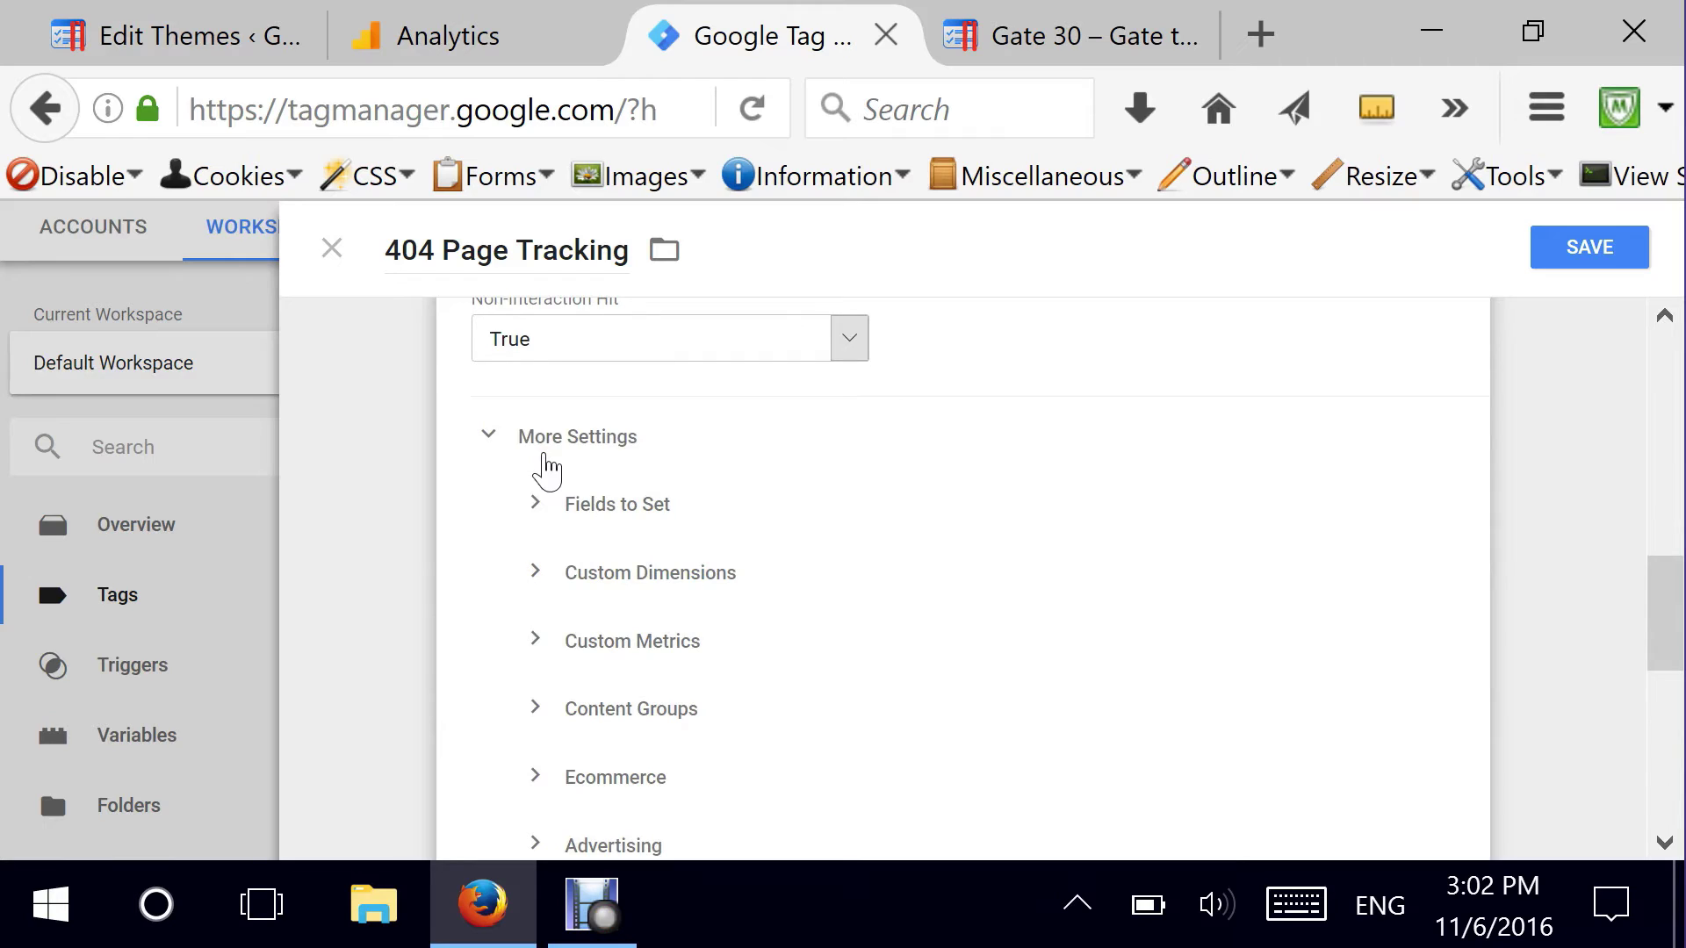
left_click(650, 575)
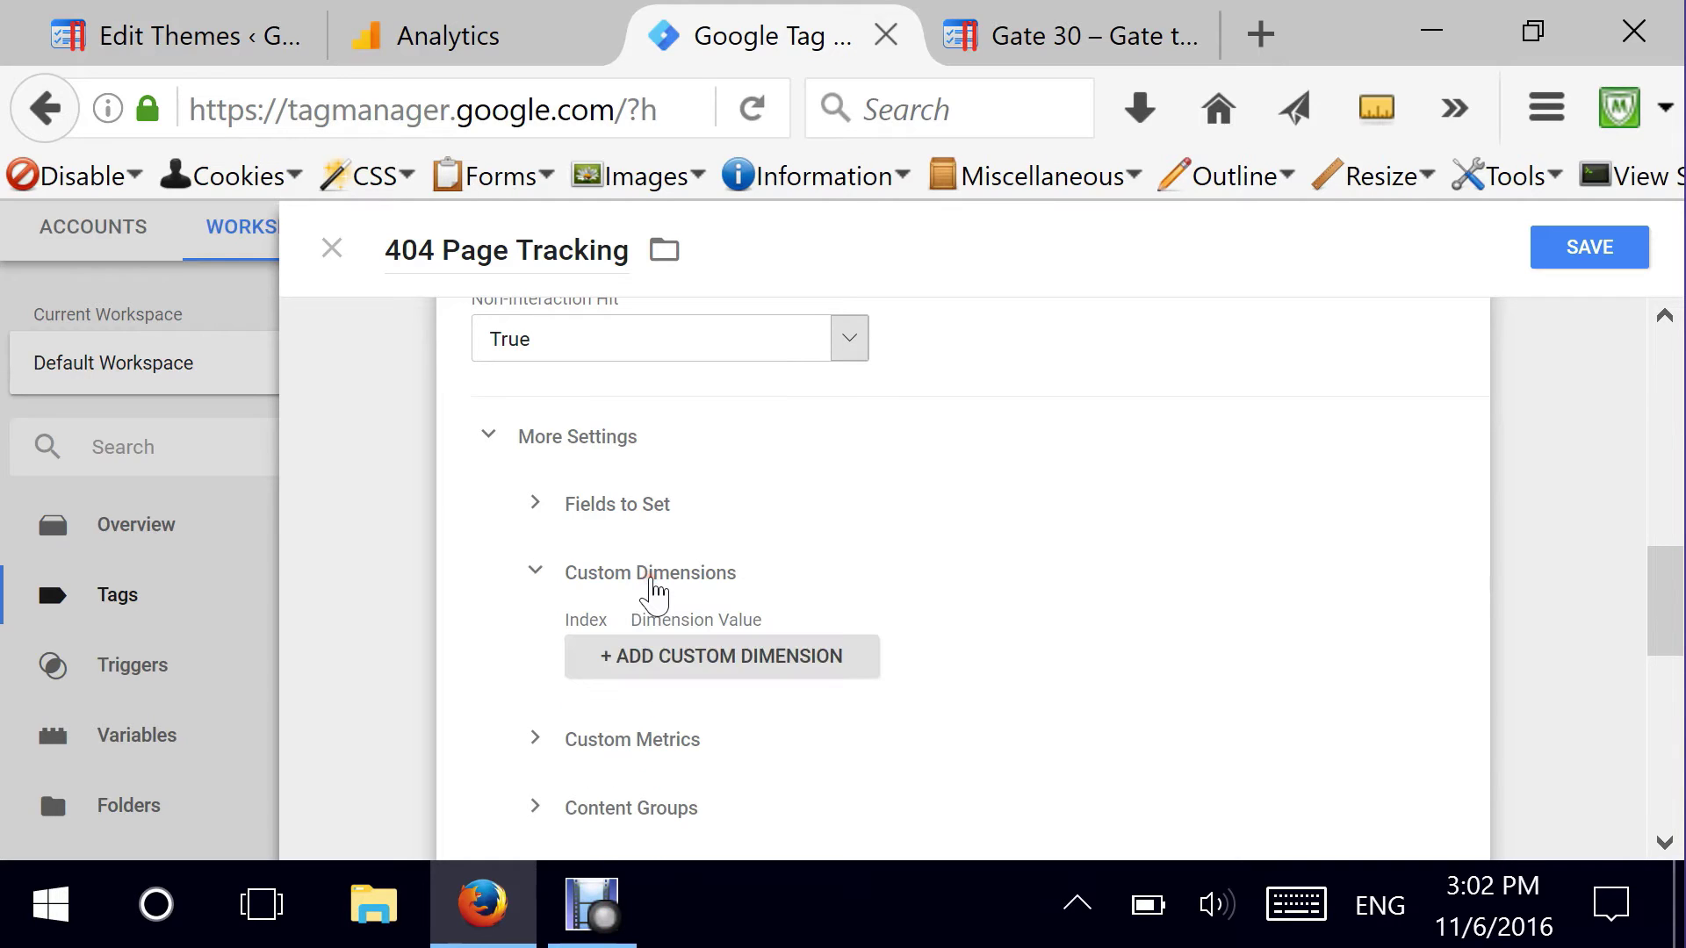
left_click(681, 678)
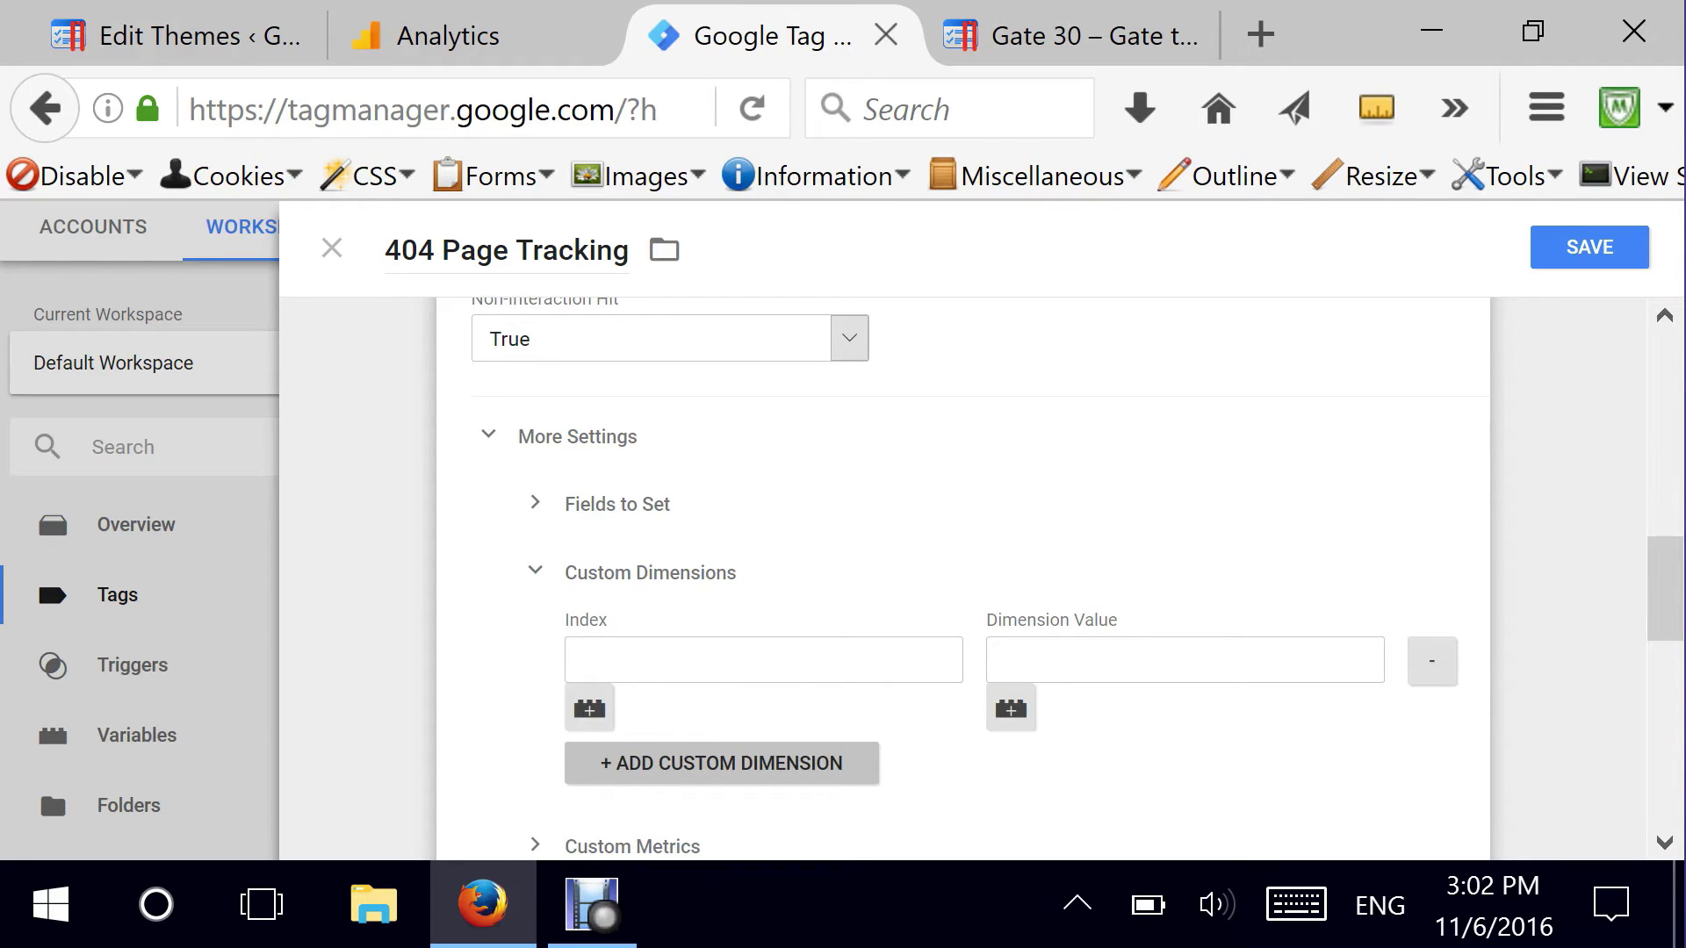
- Switch to Google Analytics and look up the index of the "404 Referrer" custom dimension
left_click(482, 39)
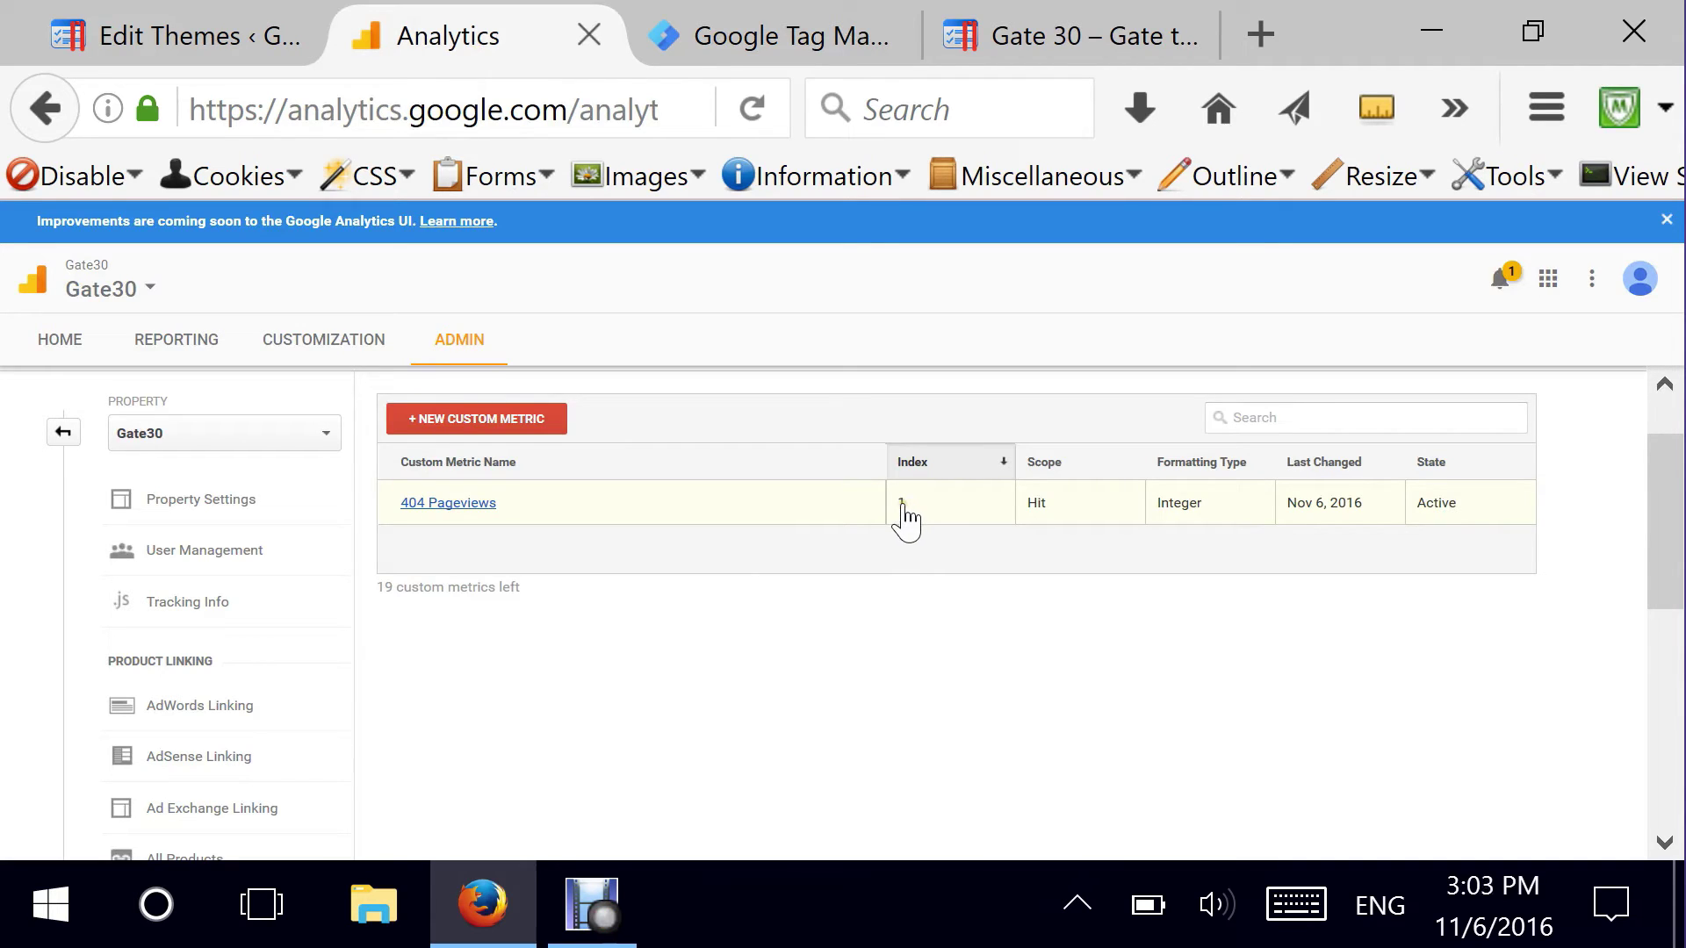
left_click_drag(1669, 545, 1671, 715)
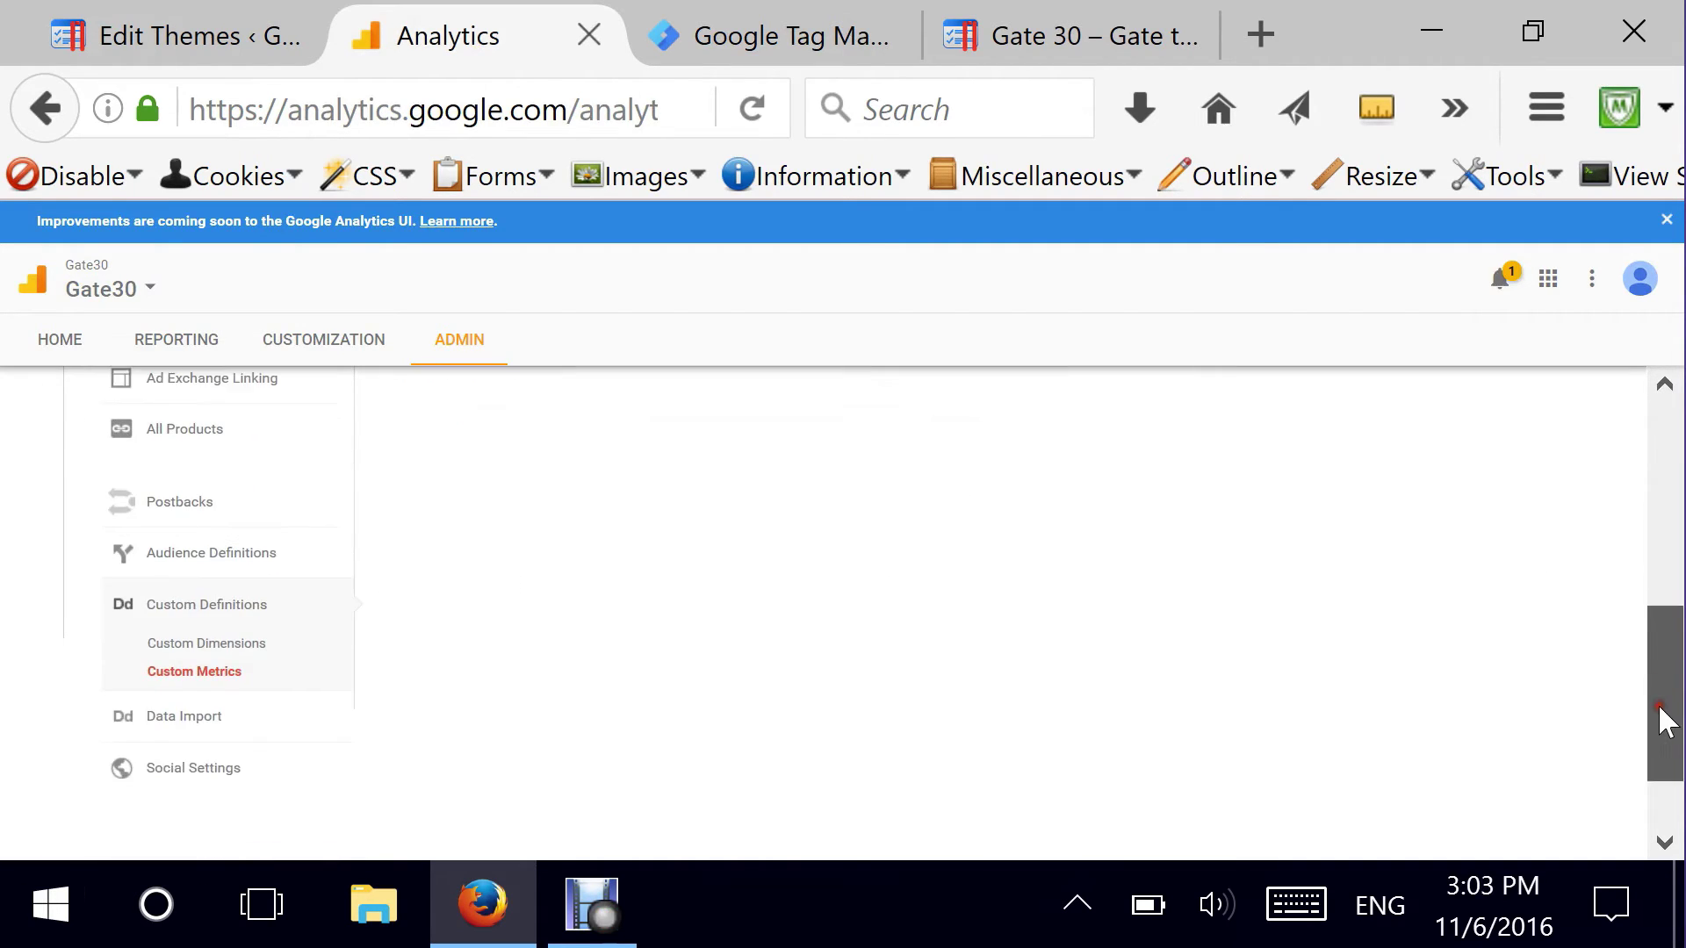
left_click(198, 614)
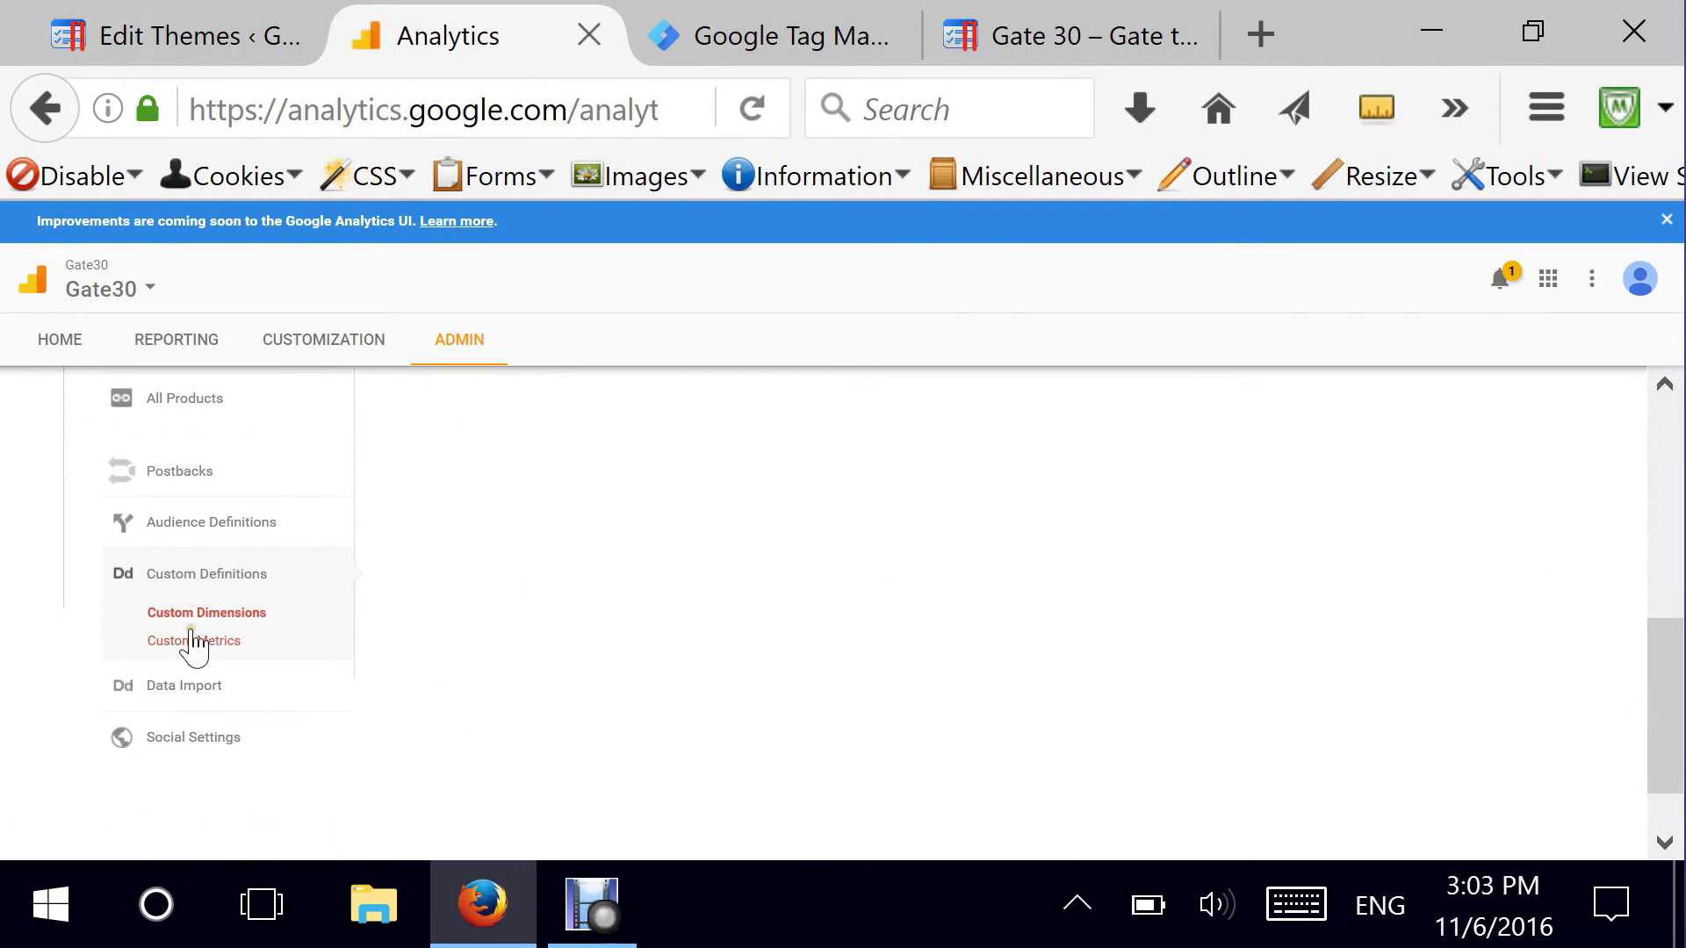
left_click_drag(1667, 716, 1668, 474)
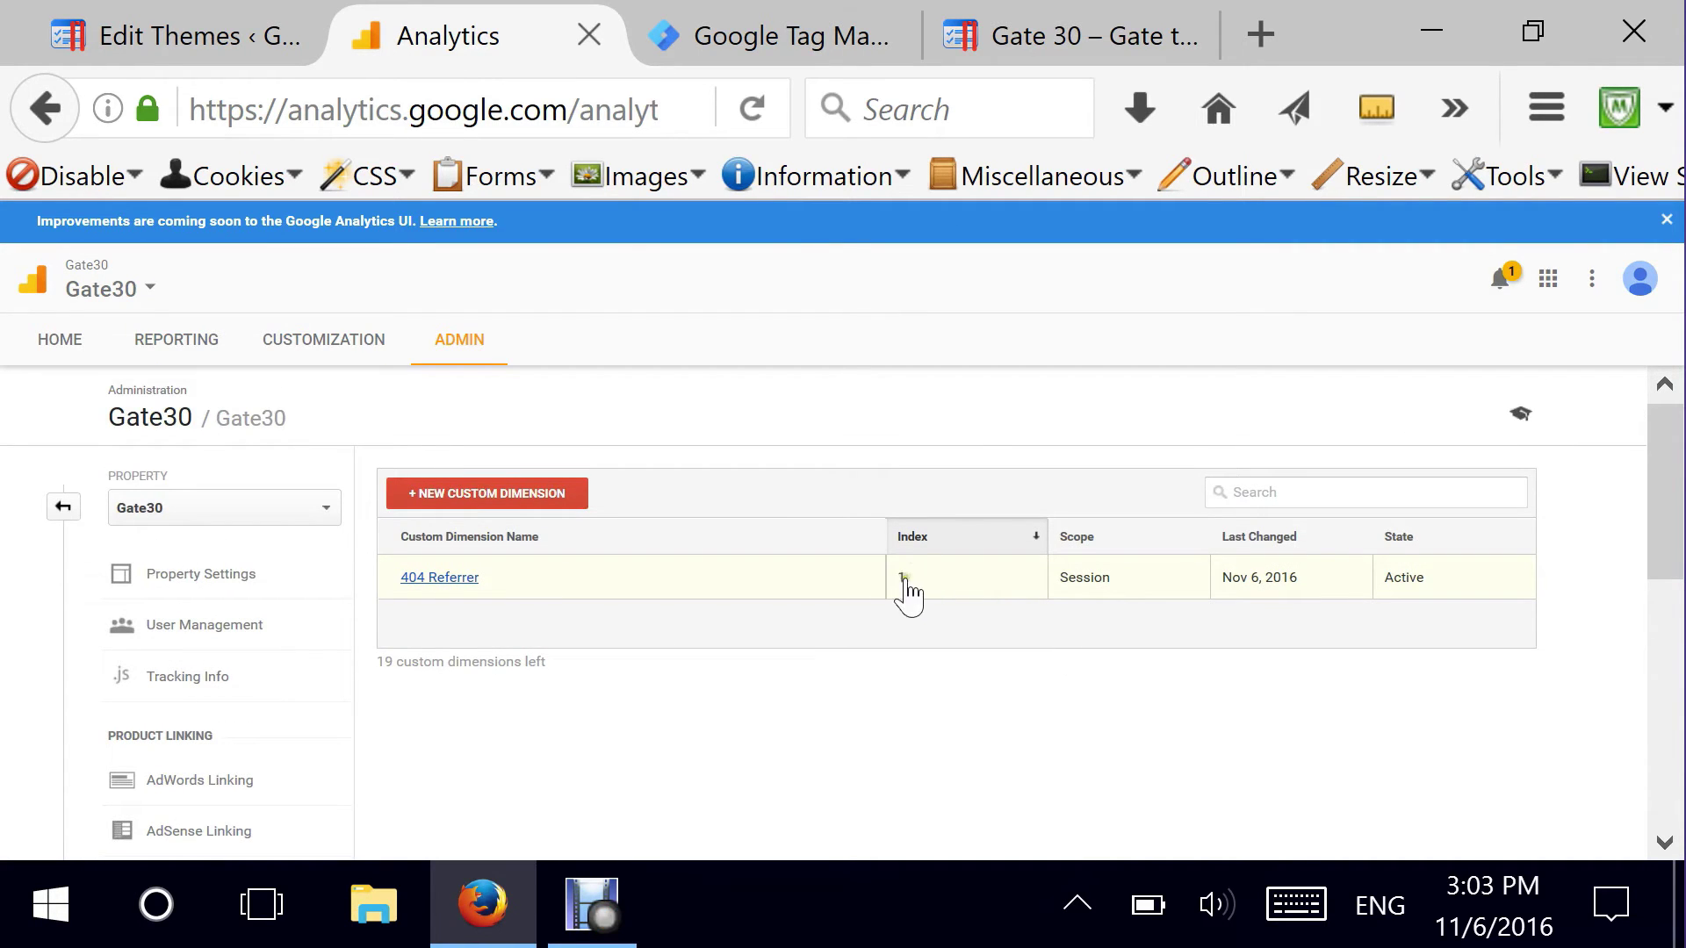
- Switch back to Google Tag Manager and set the custom dimension's Index to 1 and Dimension Value to {{Referrer}}
left_click(773, 37)
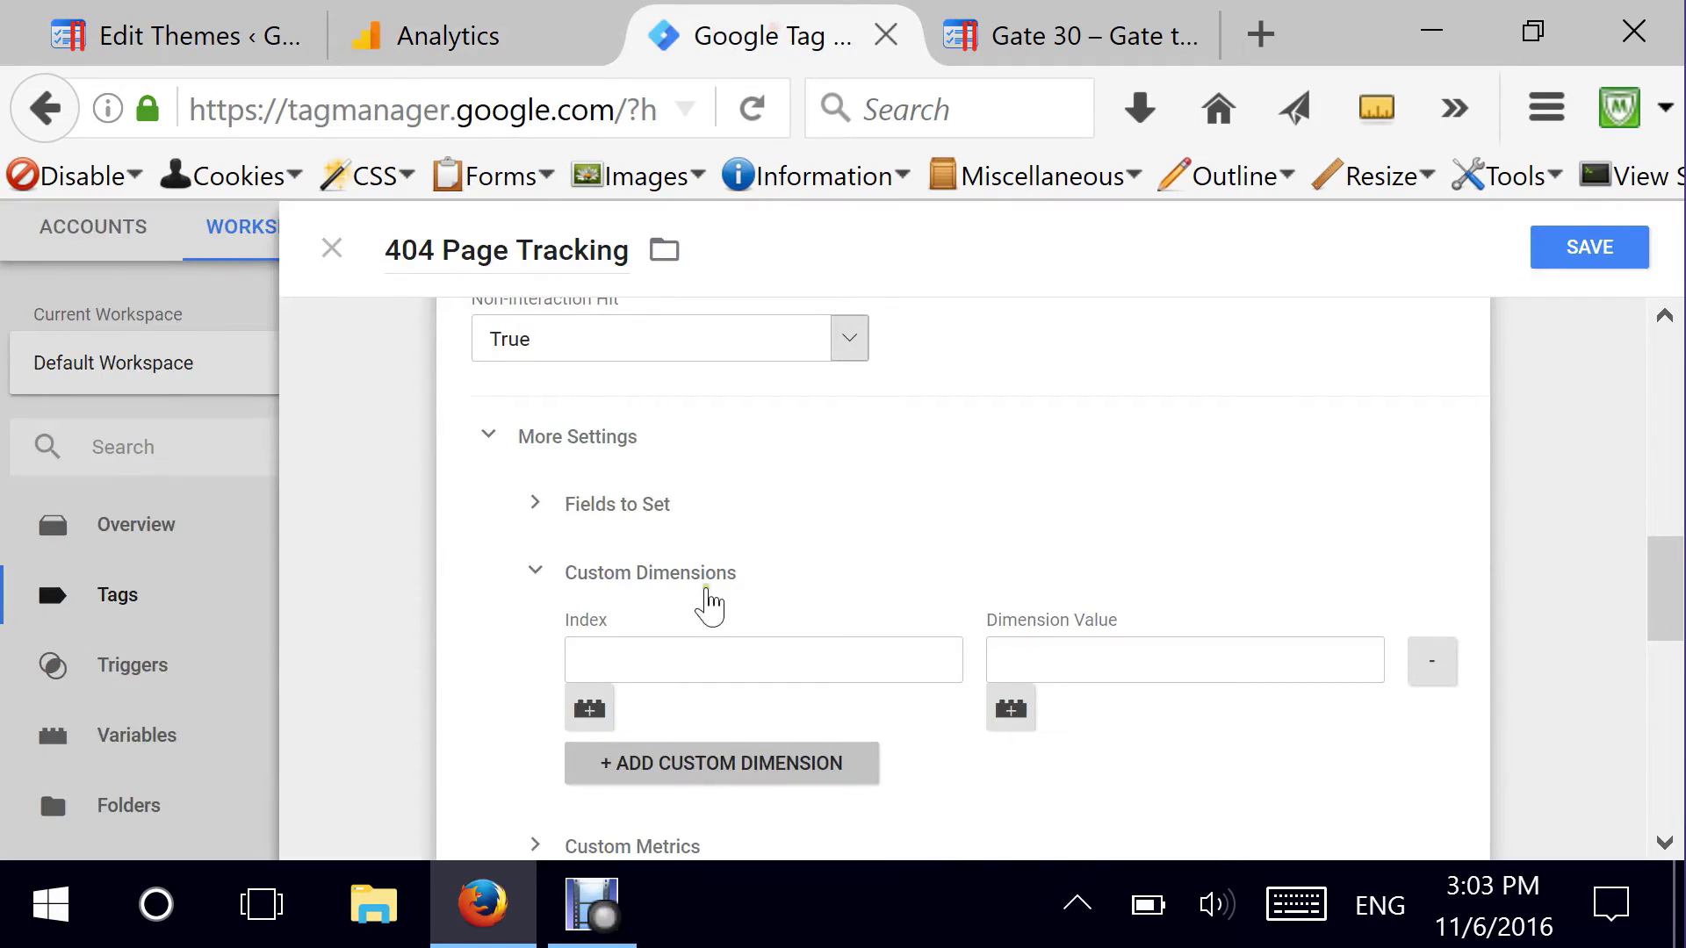
left_click(637, 659)
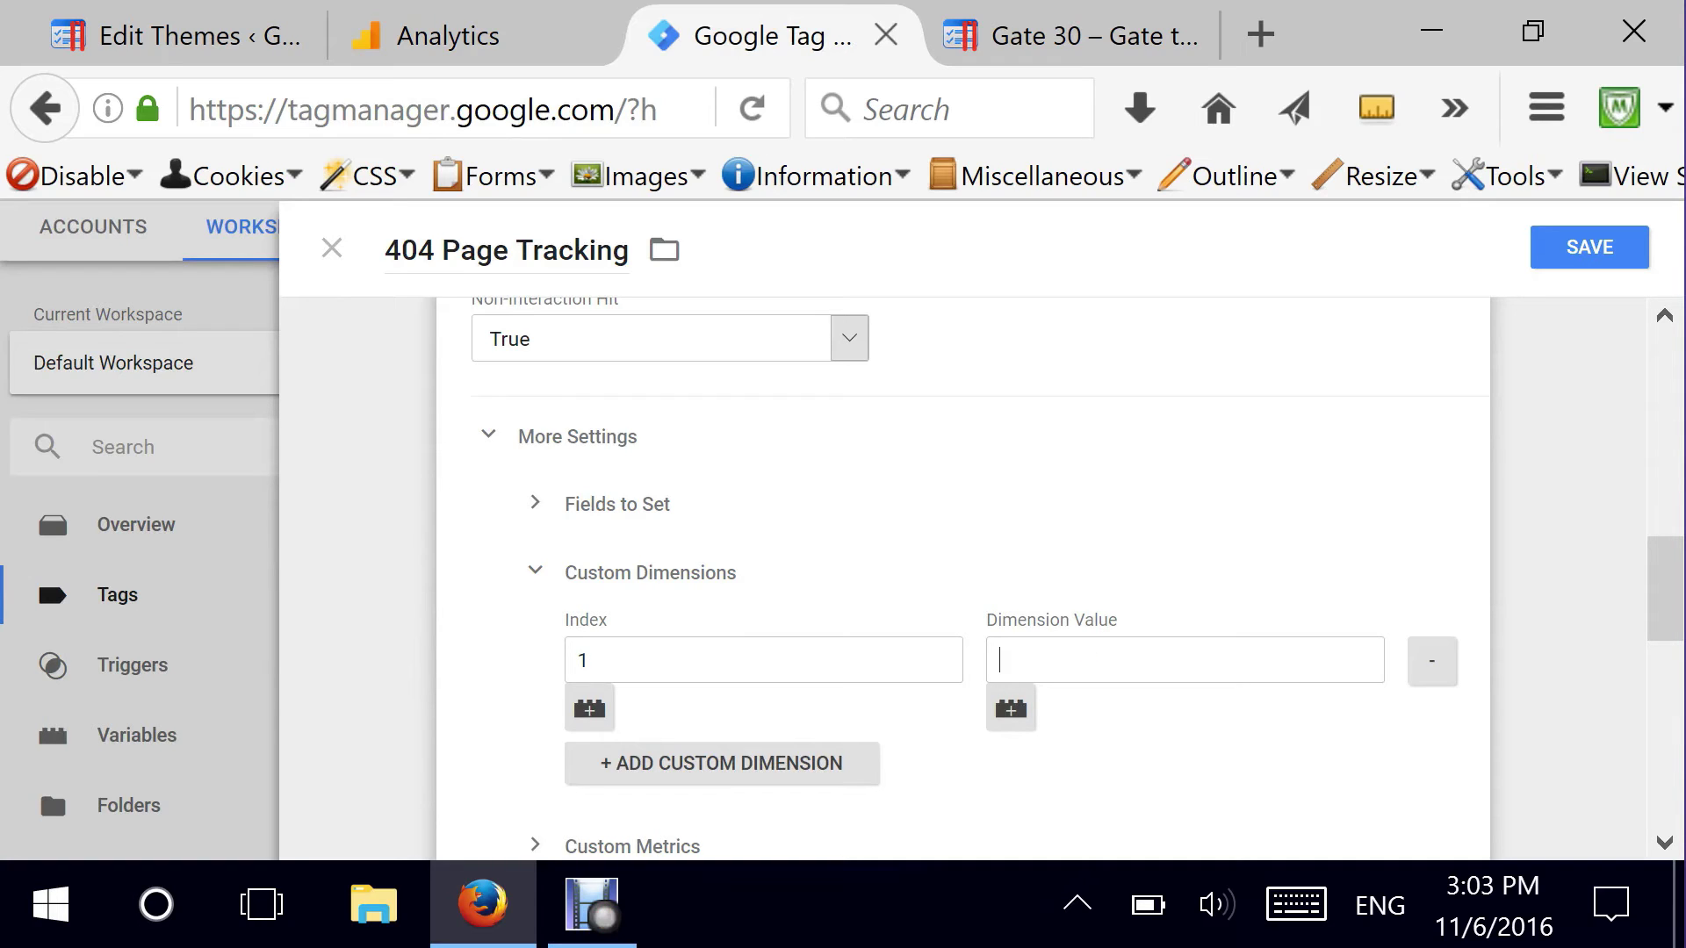
scroll(1080, 647, "down", 2)
type("{{")
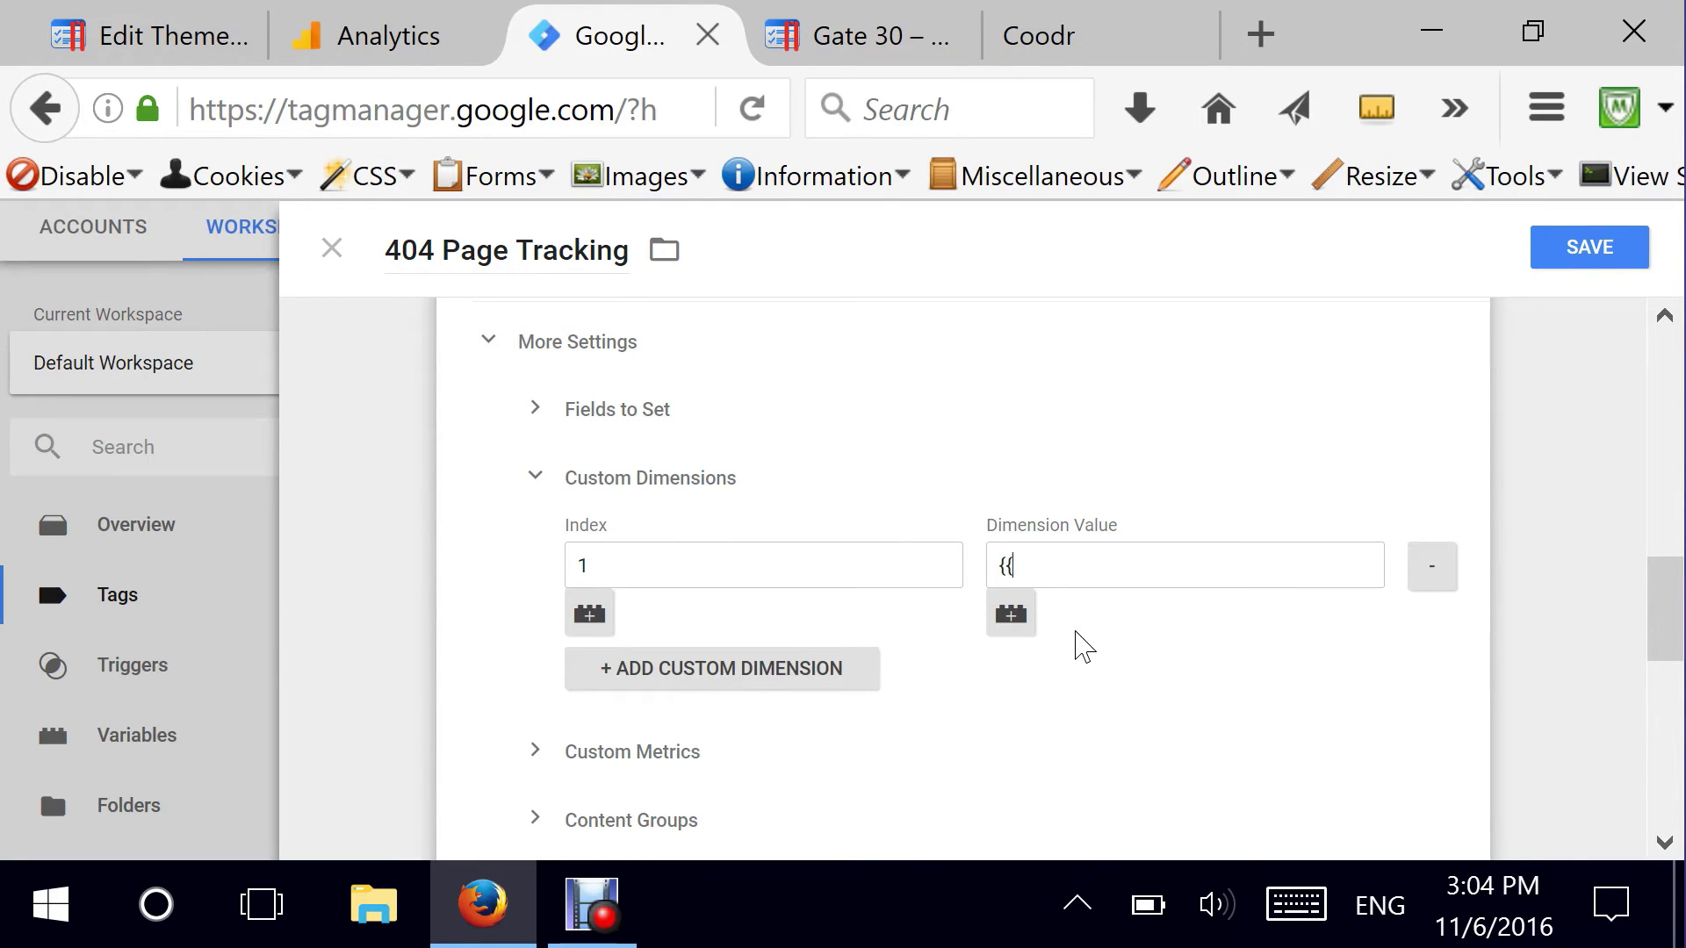
type("Ref")
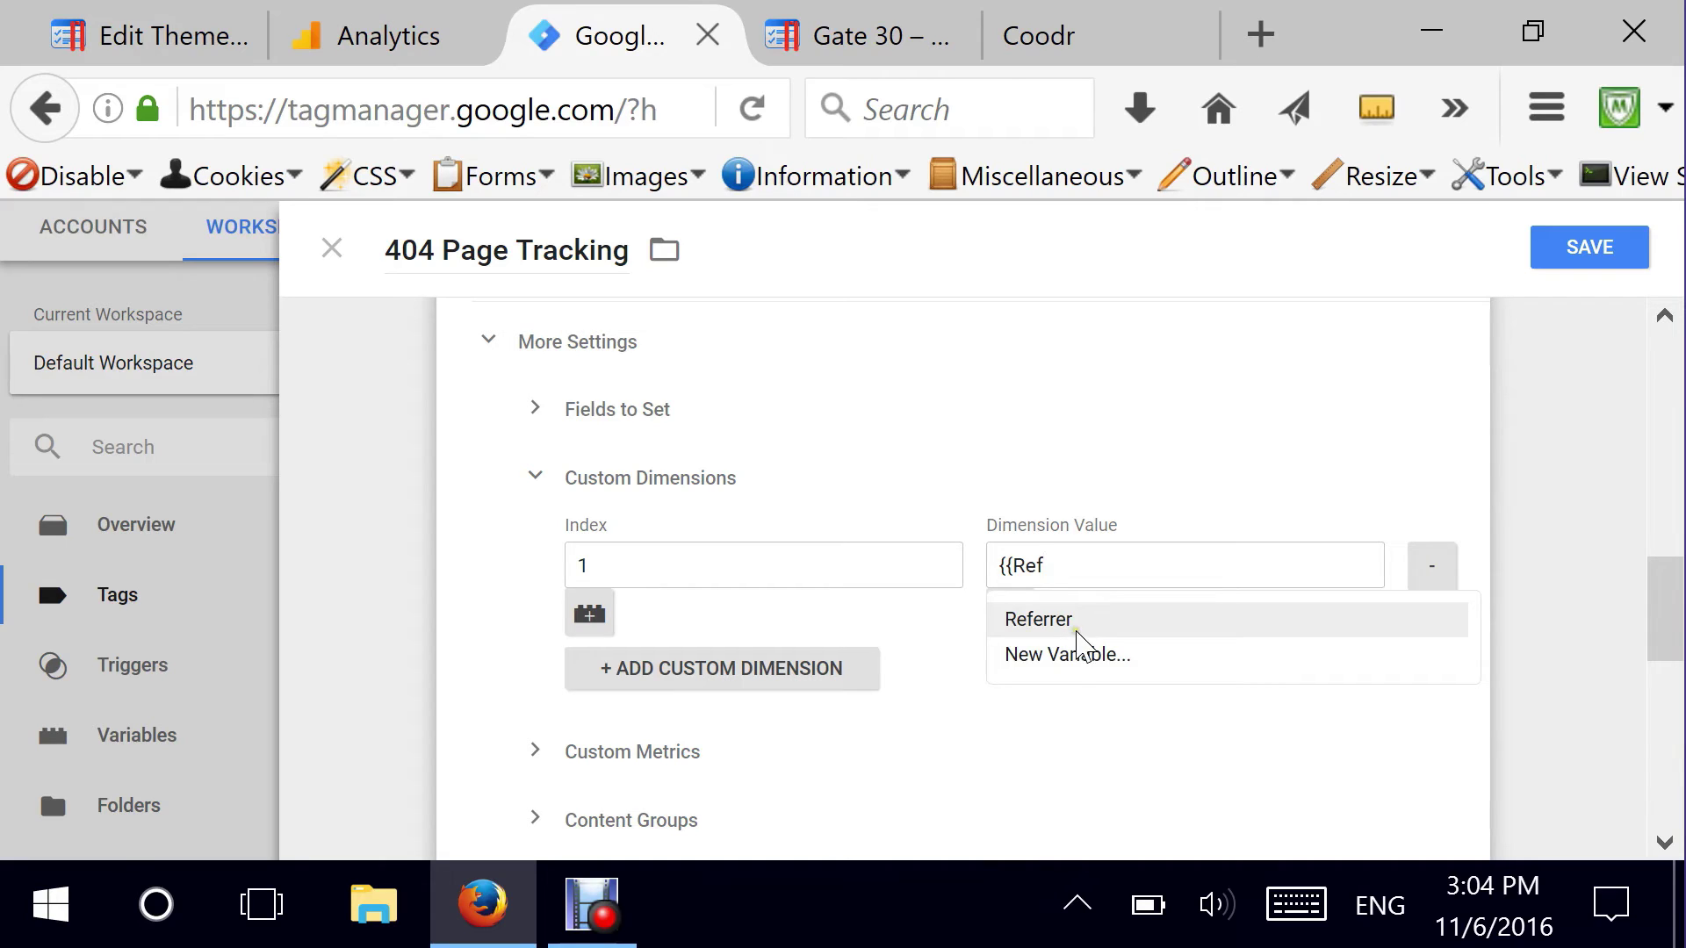
left_click(1077, 623)
- Expand the tag's custom metrics settings and add an empty custom metric row
left_click_drag(1672, 625, 1666, 676)
left_click(639, 544)
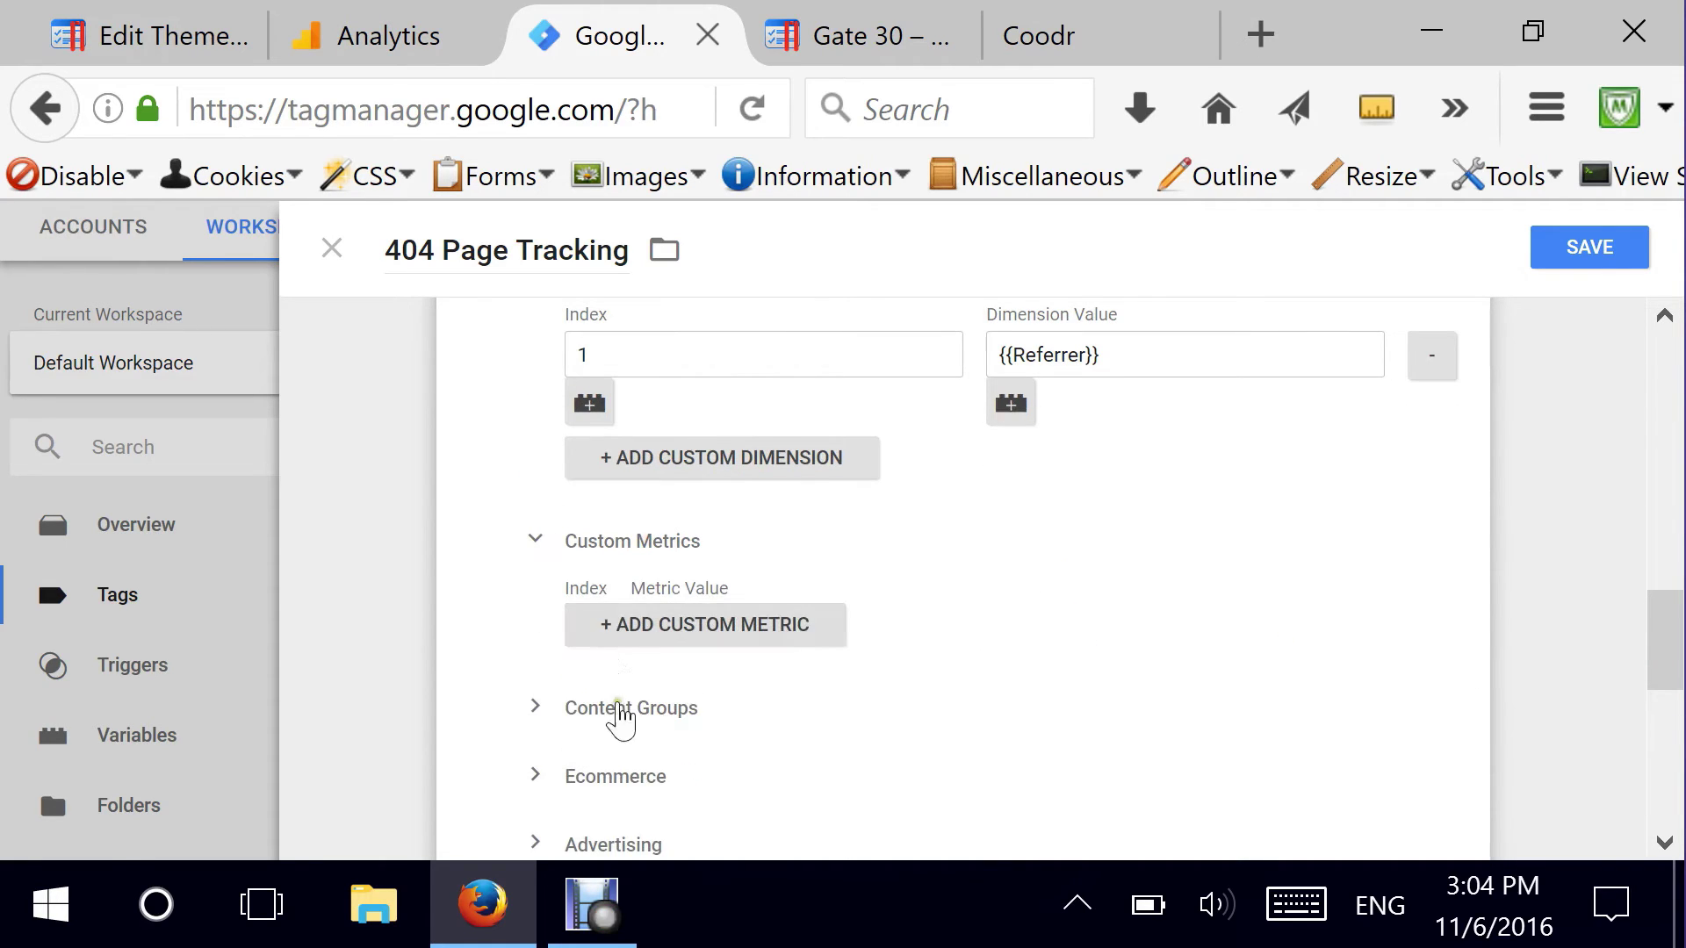
left_click(698, 625)
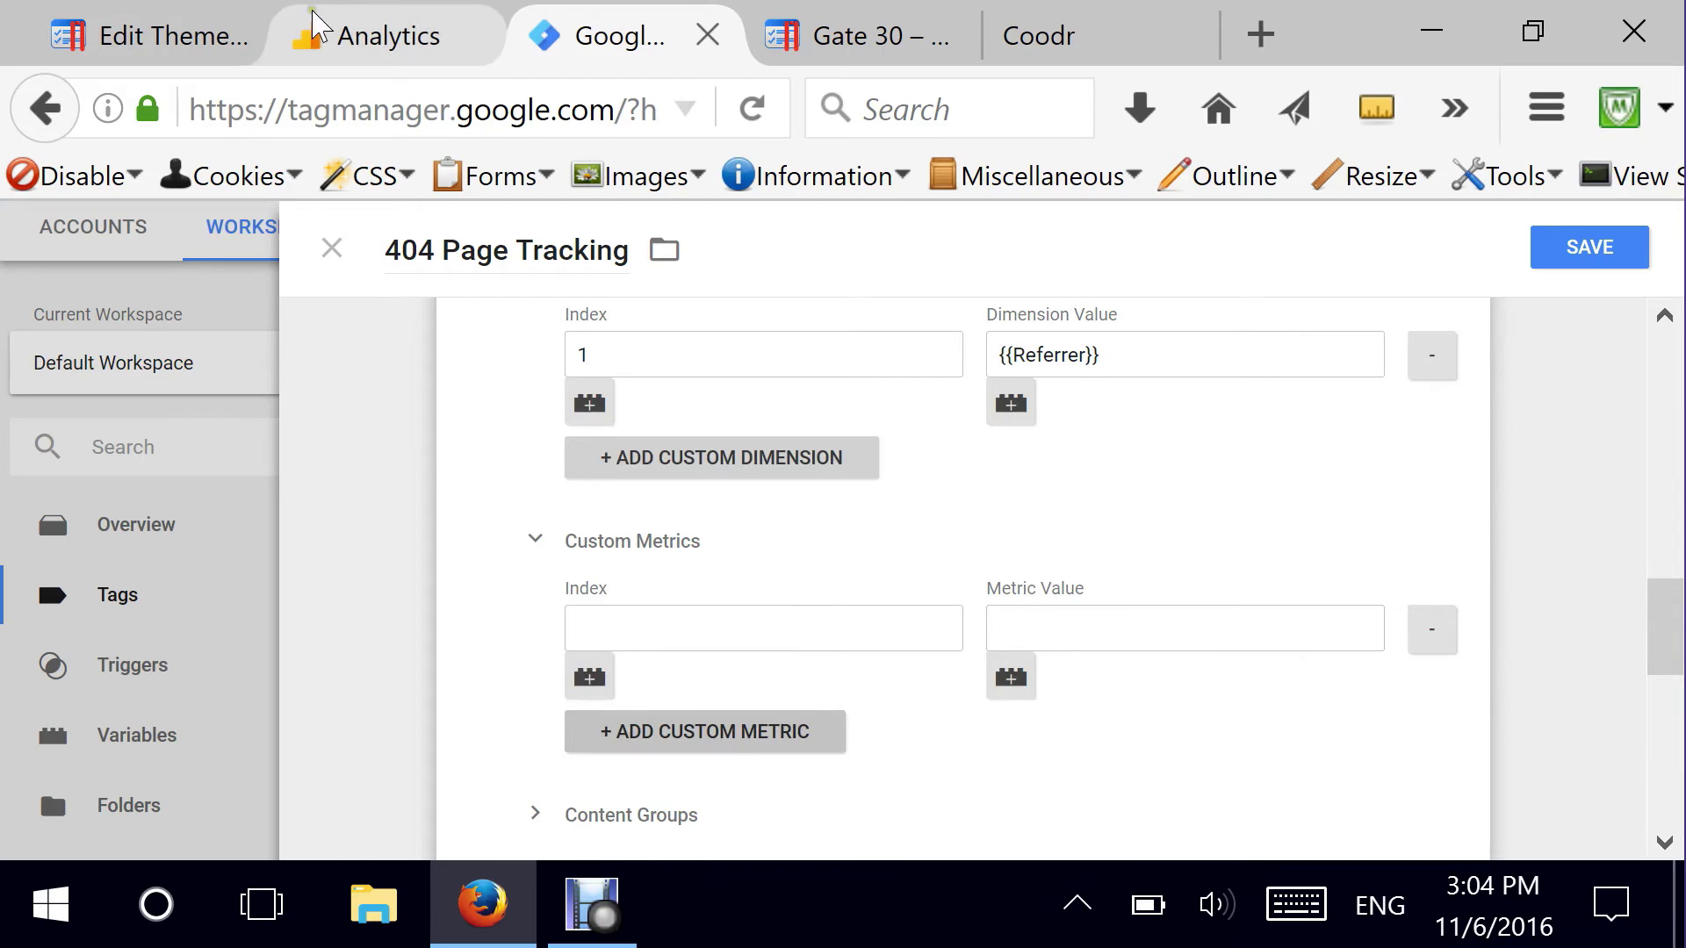
- Switch to Google Analytics and look up the index of the "404 Pageviews" custom metric
left_click(365, 27)
scroll(383, 670, "down", 3)
scroll(384, 683, "down", 3)
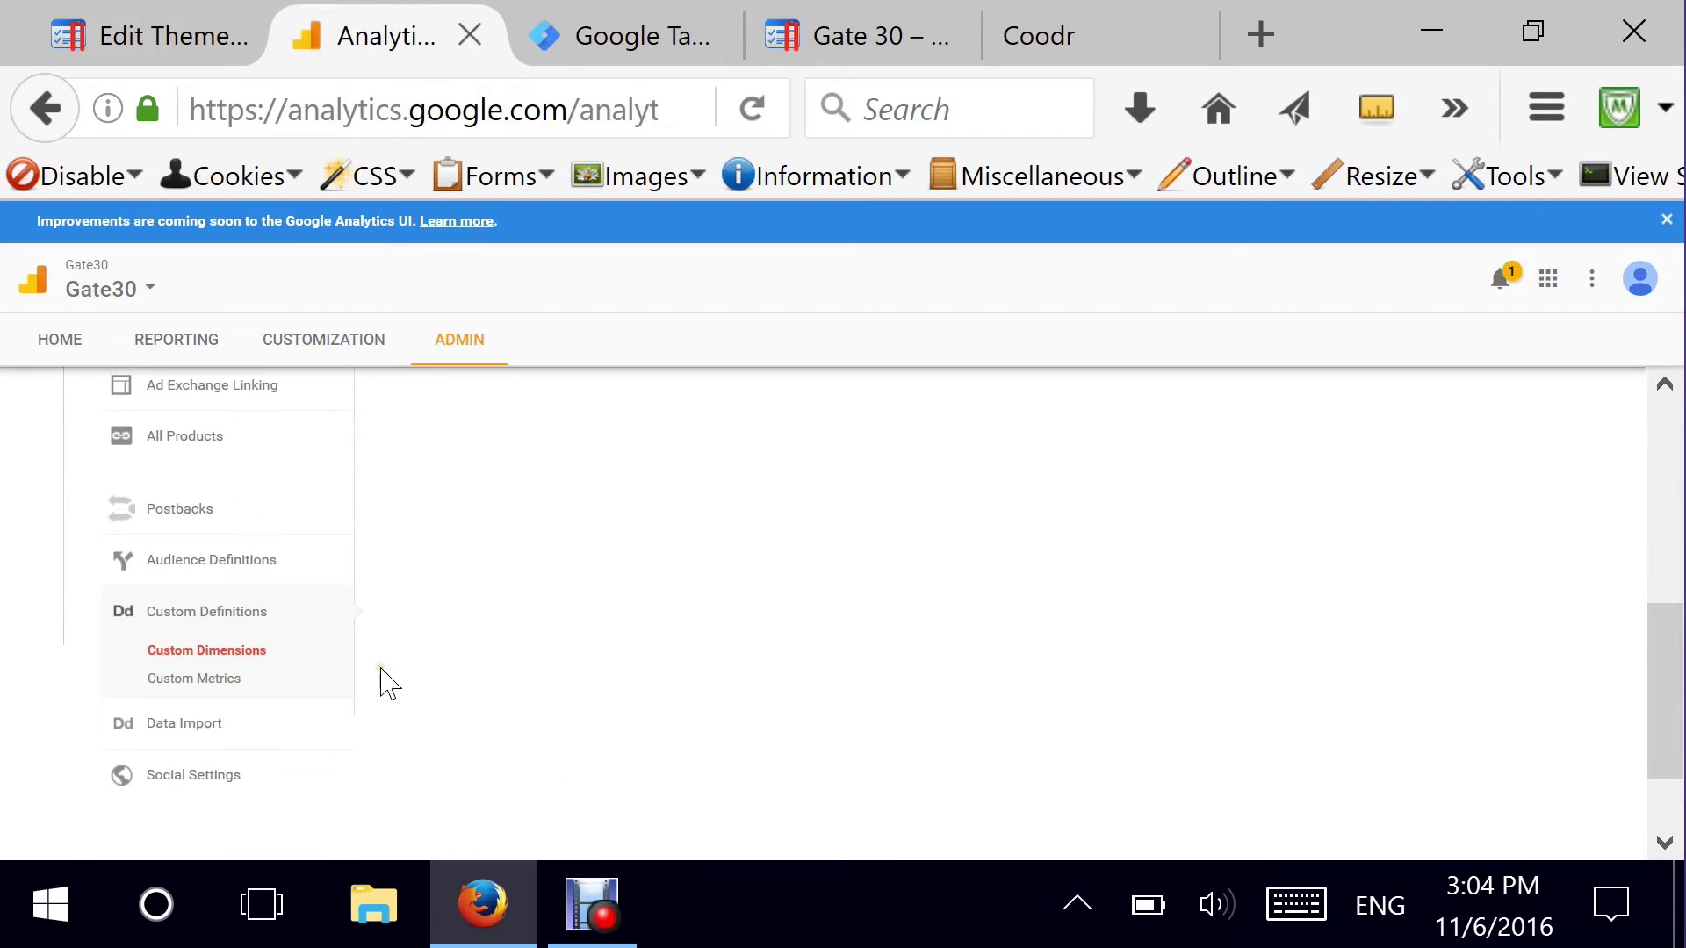
left_click(195, 679)
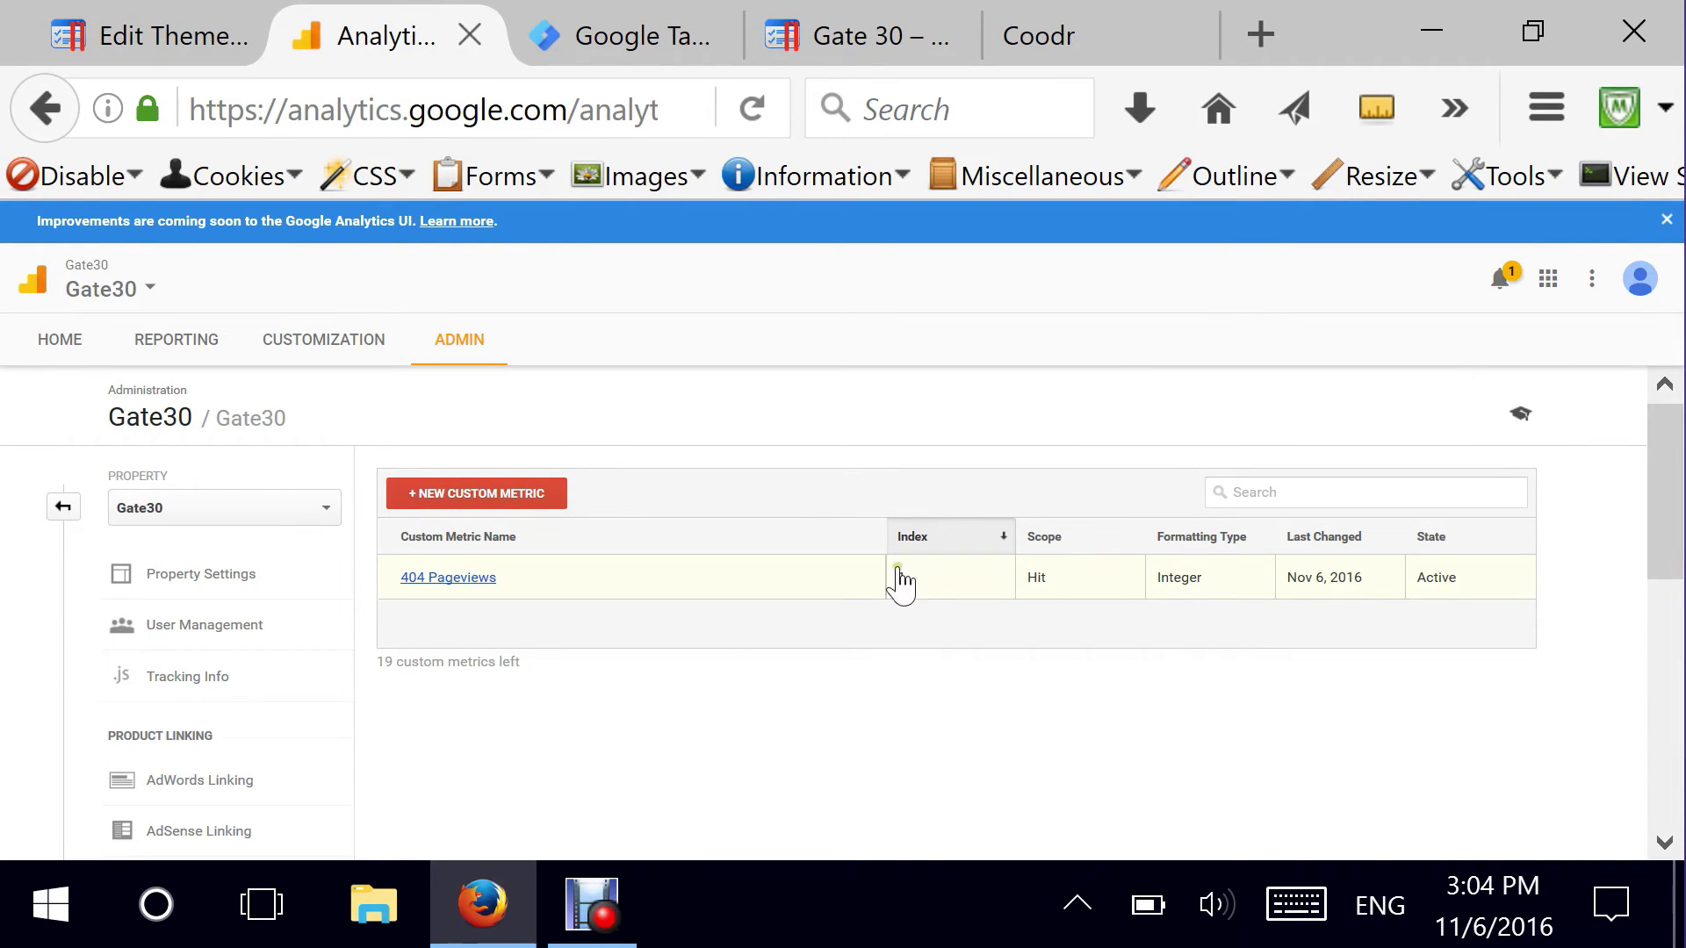
- Switch back to Google Tag Manager and set the custom metric's Index to 1 and Metric Value to 1
left_click(644, 40)
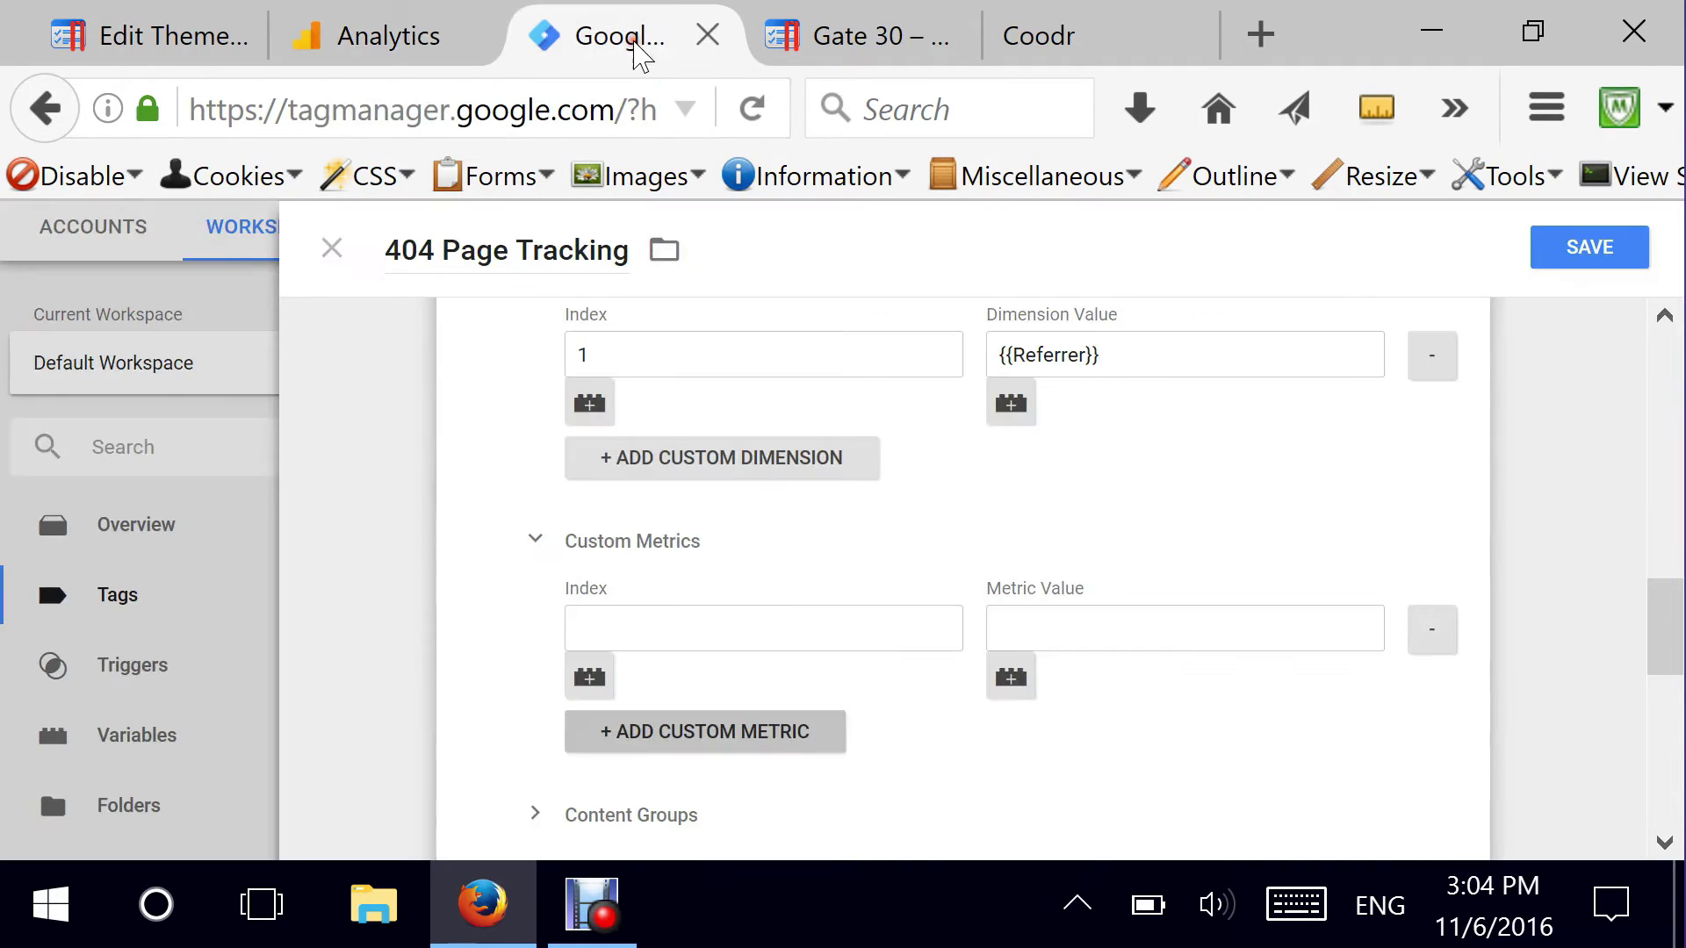
left_click(625, 627)
type("1")
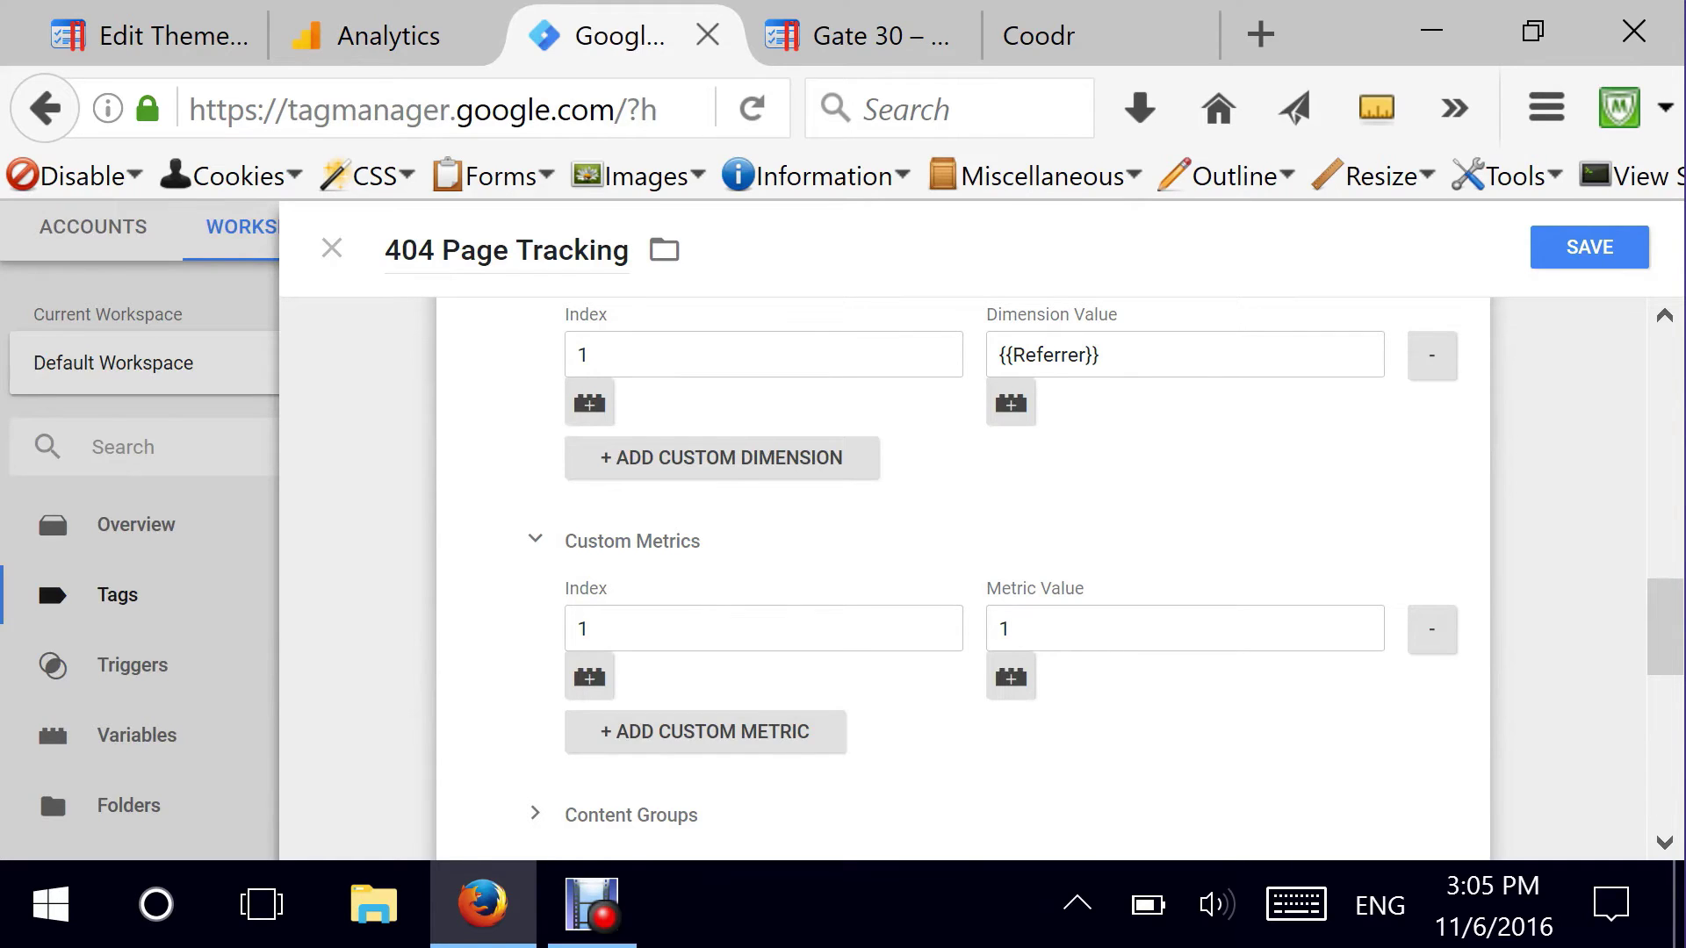
- Assign the 404 Page Trigger as the firing trigger of the 404 Page Tracking tag and save the tag
left_click_drag(1670, 629, 1640, 663)
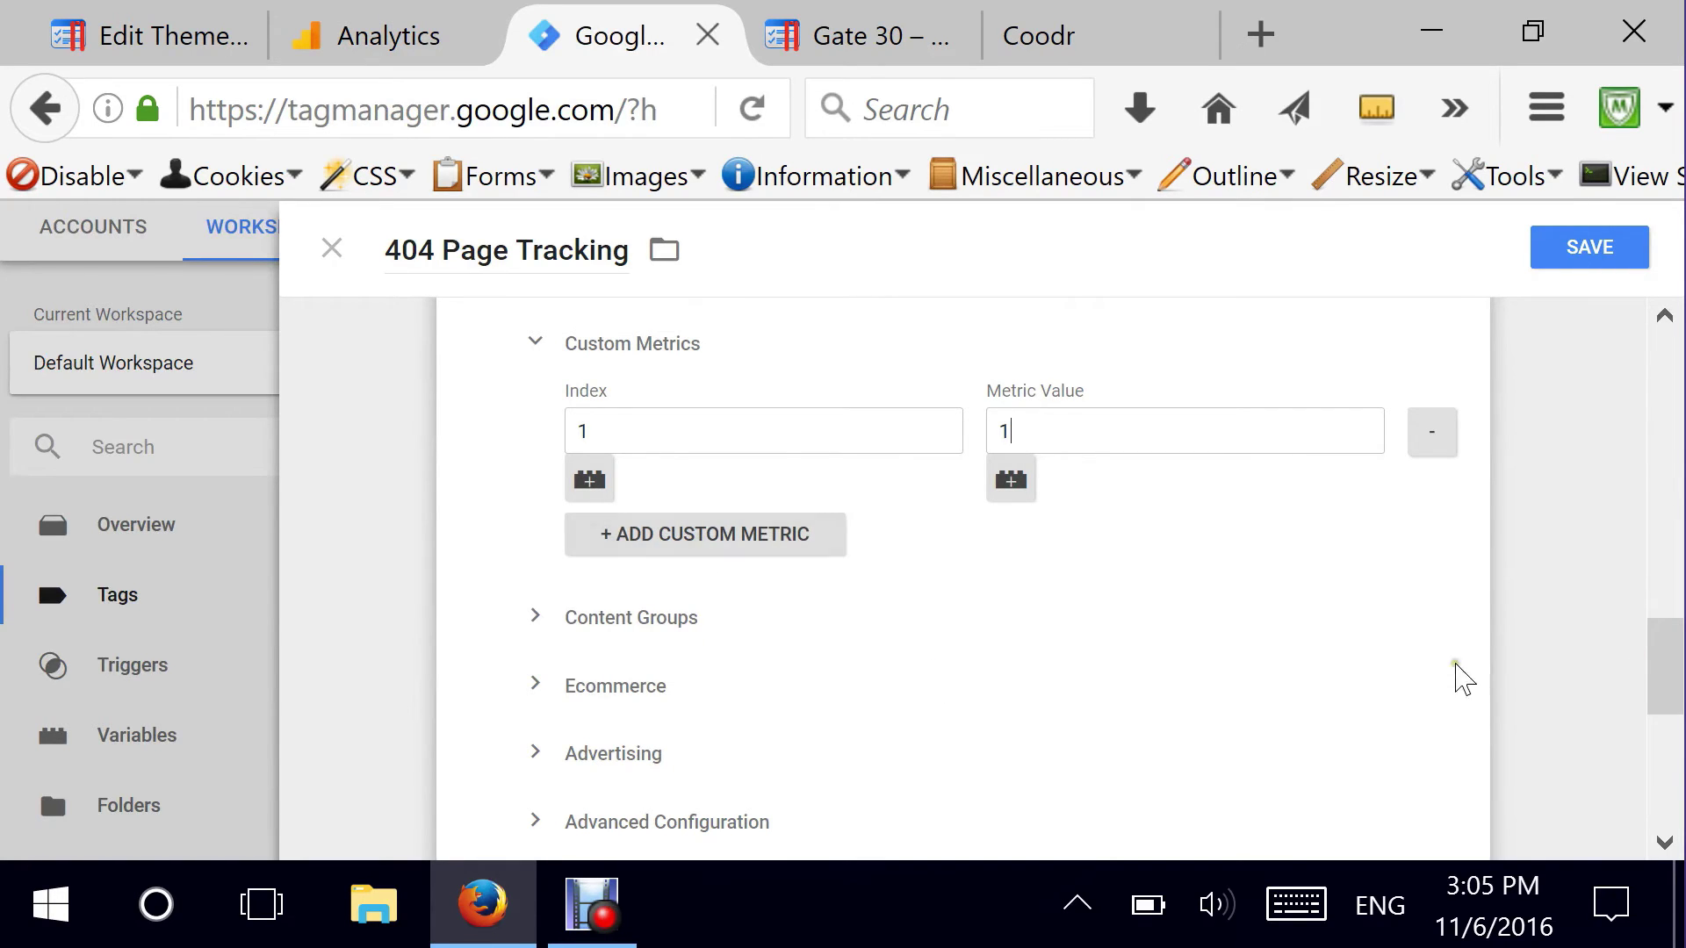
left_click_drag(1667, 670, 1668, 795)
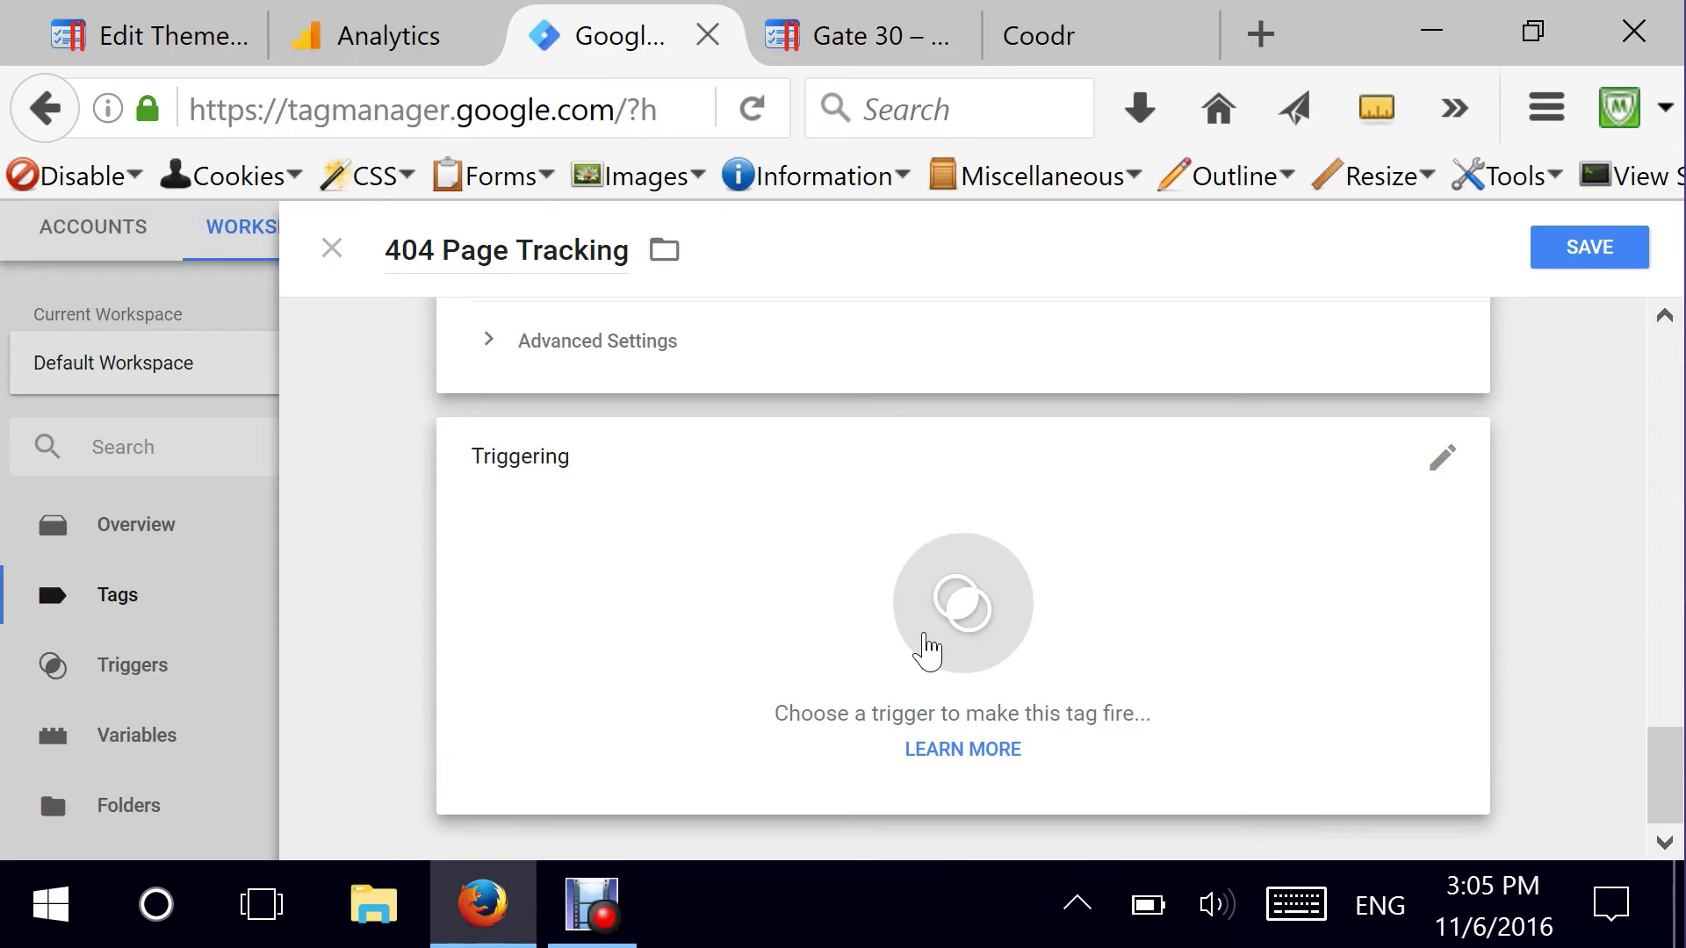
left_click(1438, 467)
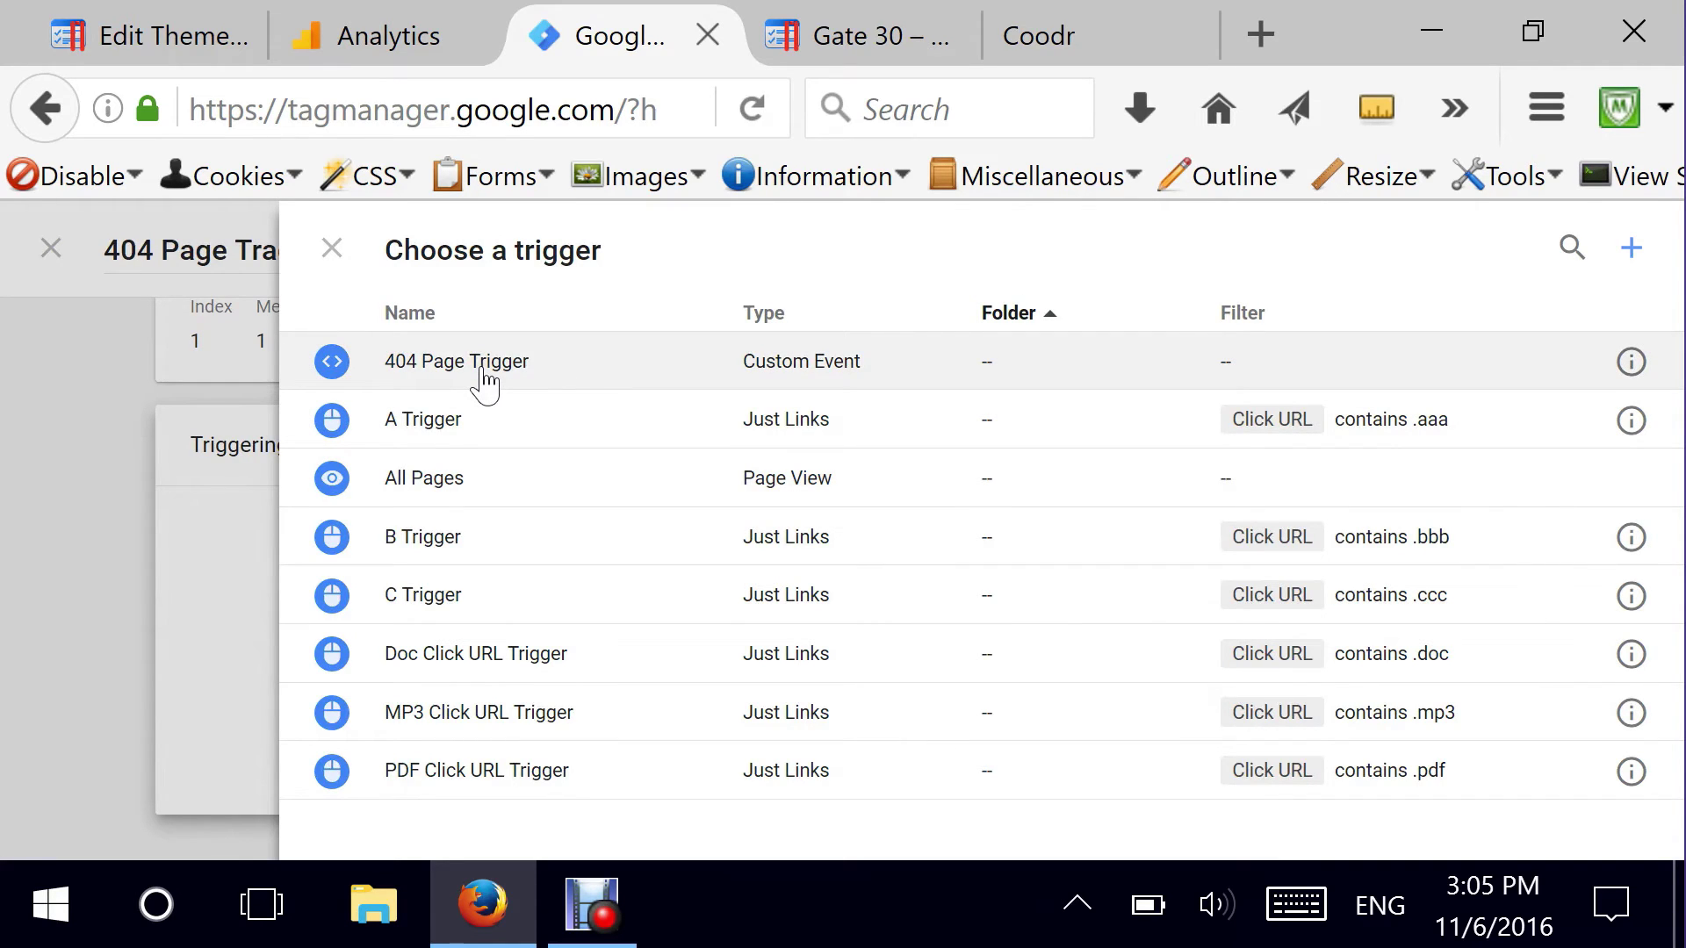
left_click(481, 367)
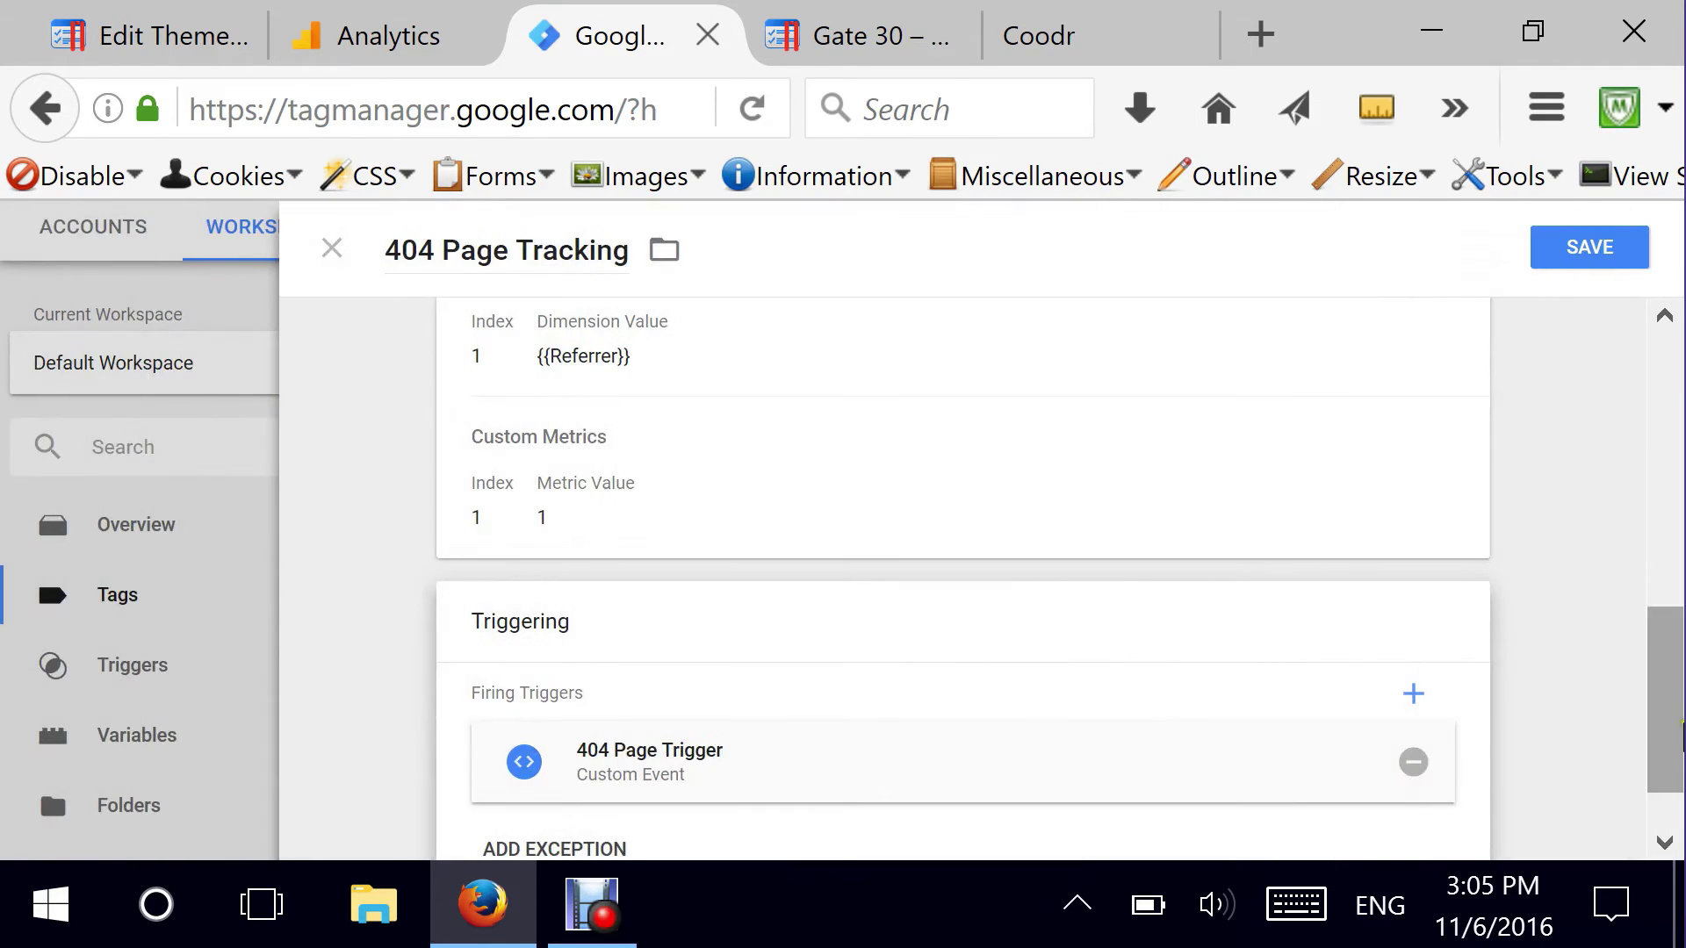
scroll(1669, 694, "down", 2)
left_click_drag(1675, 748, 1674, 364)
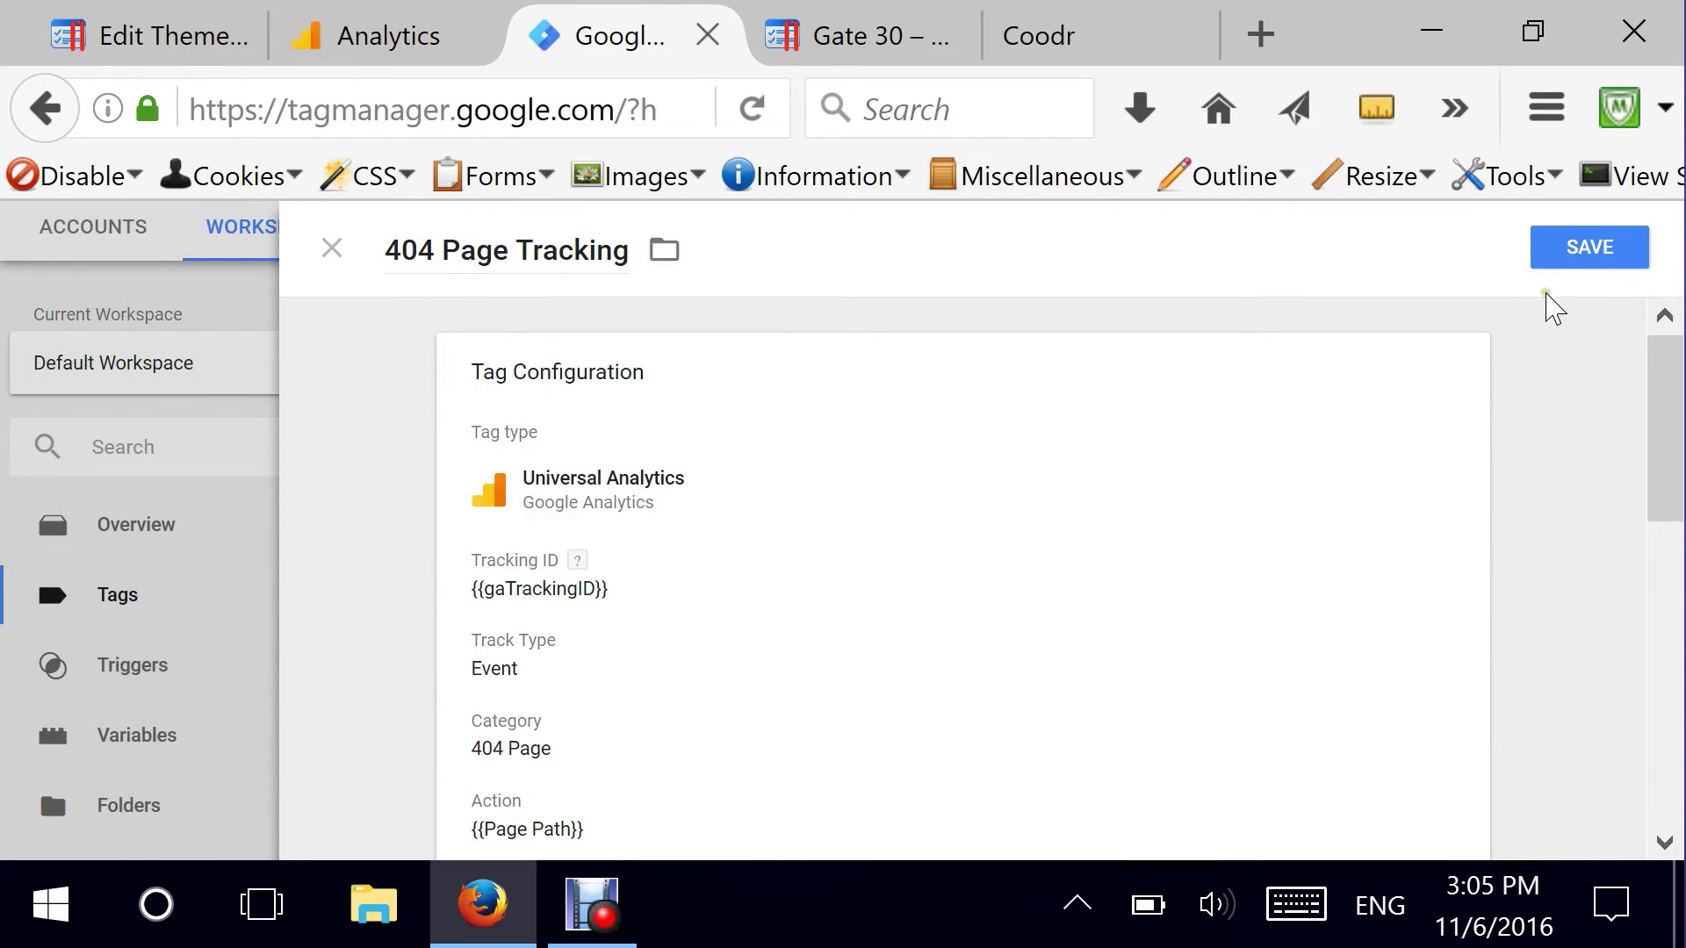
left_click(1602, 249)
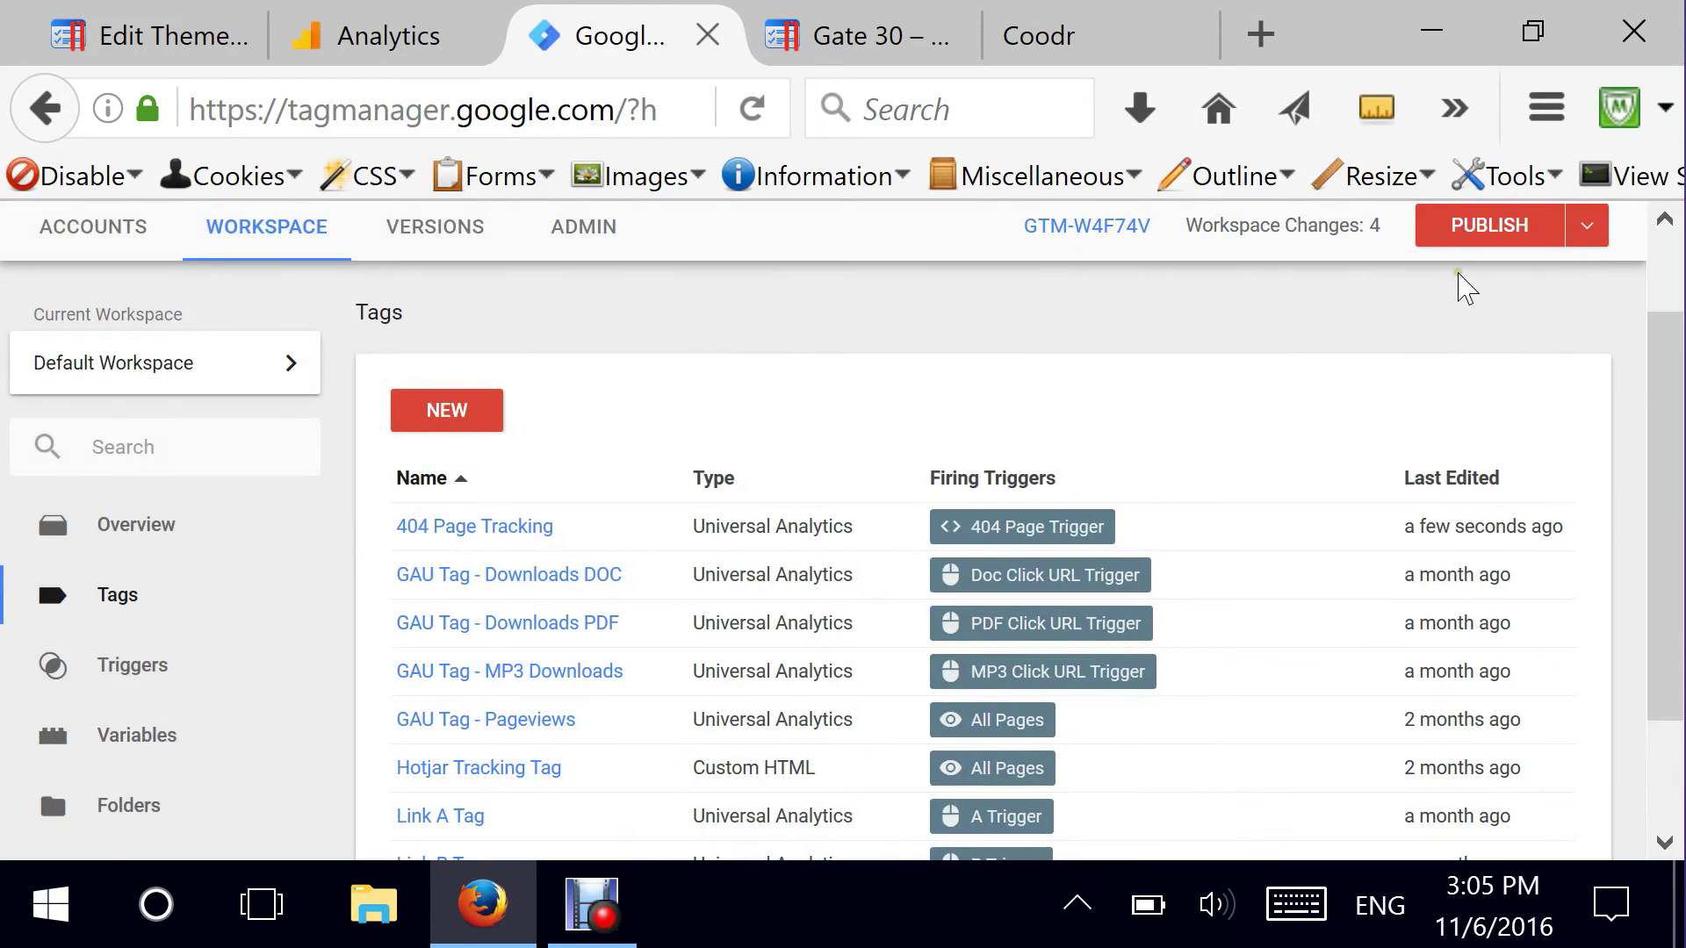
- Start Preview and Debug mode for the workspace containing the 404 Page Tracking tag
left_click_drag(1667, 413, 1673, 522)
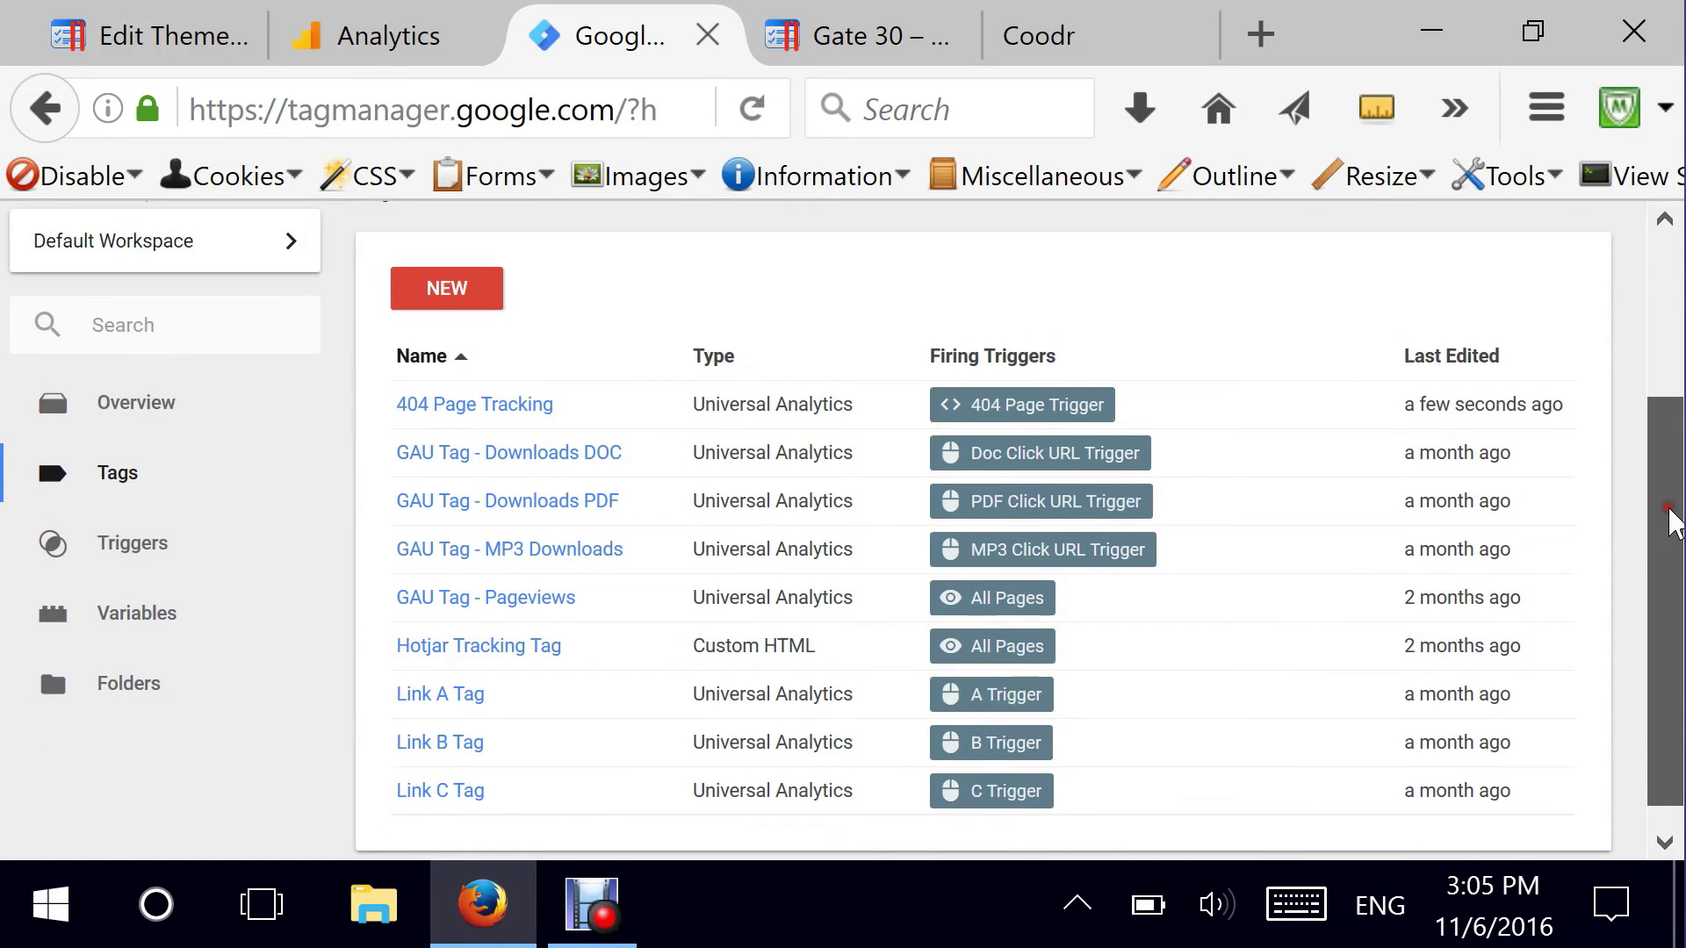
scroll(1668, 521, "up", 2)
left_click(1585, 274)
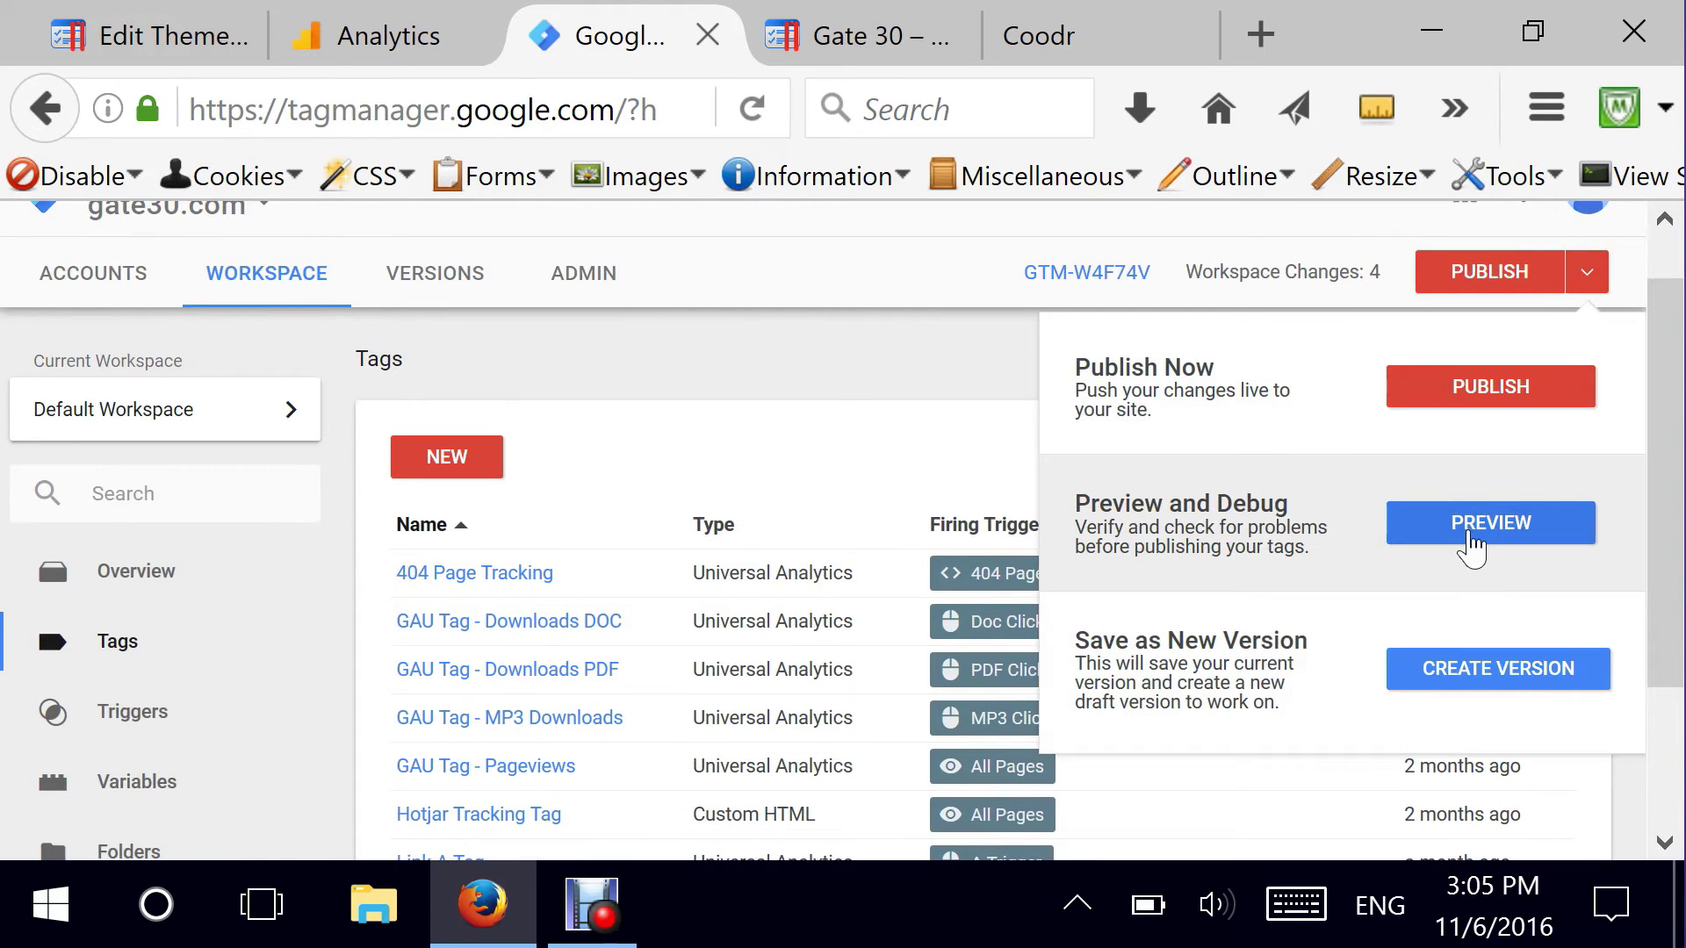
left_click(1471, 534)
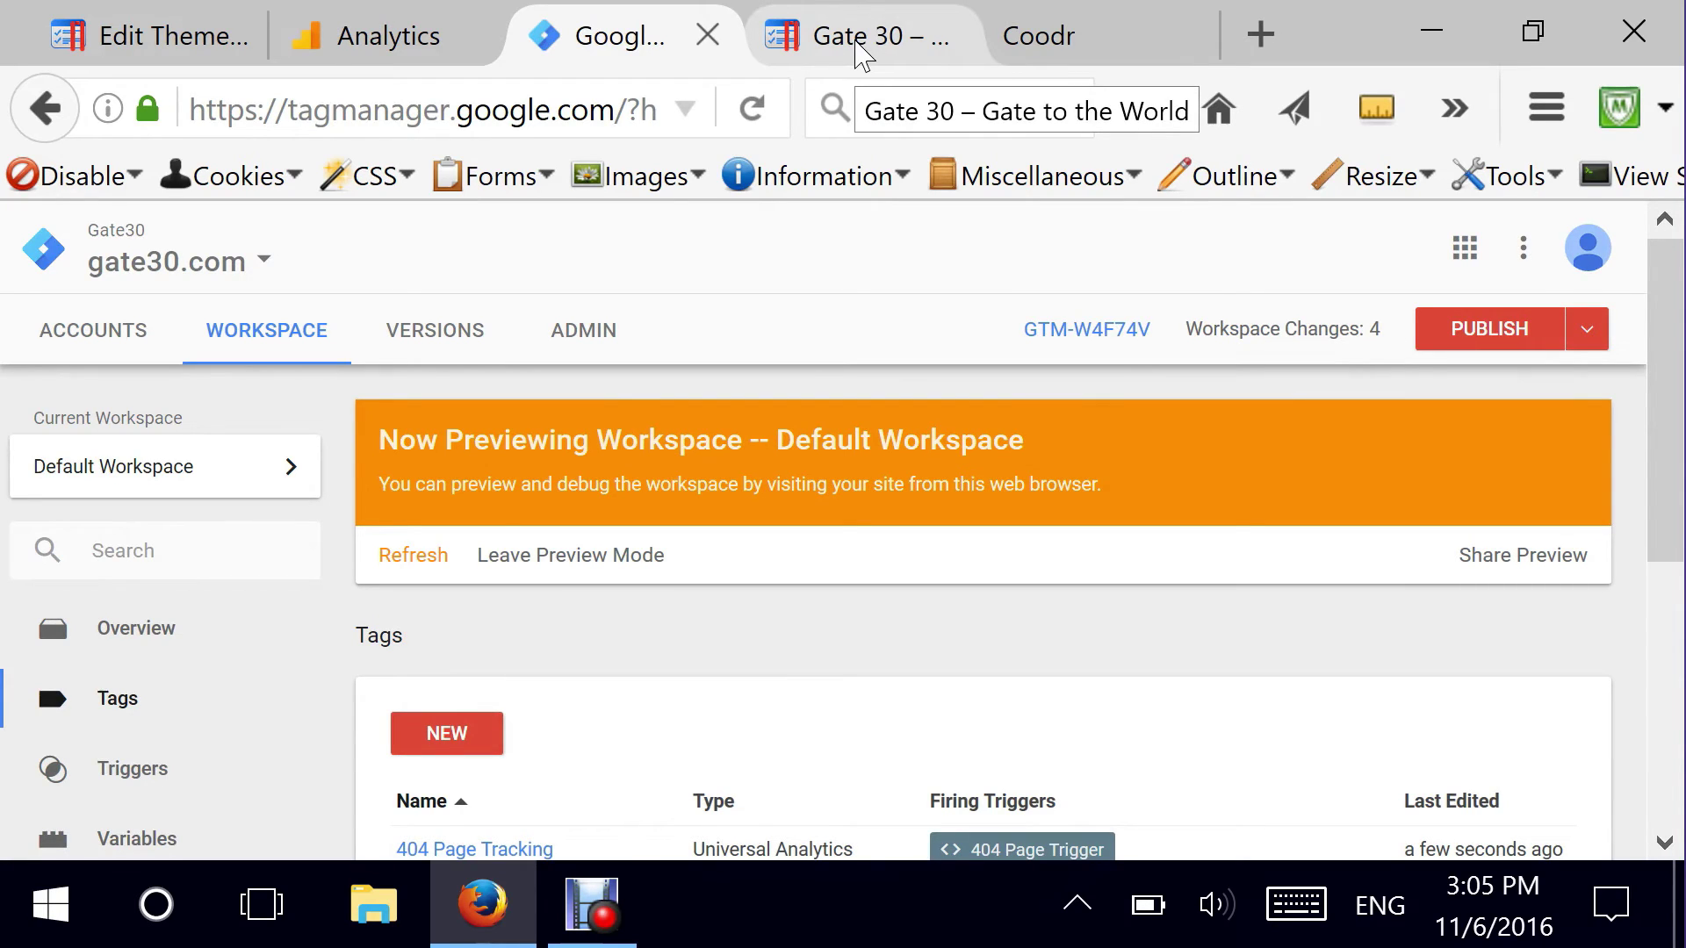
- Switch to the Gate 30 site, reload it, and visit the nonexistent page gate30.com/testerror
left_click(863, 54)
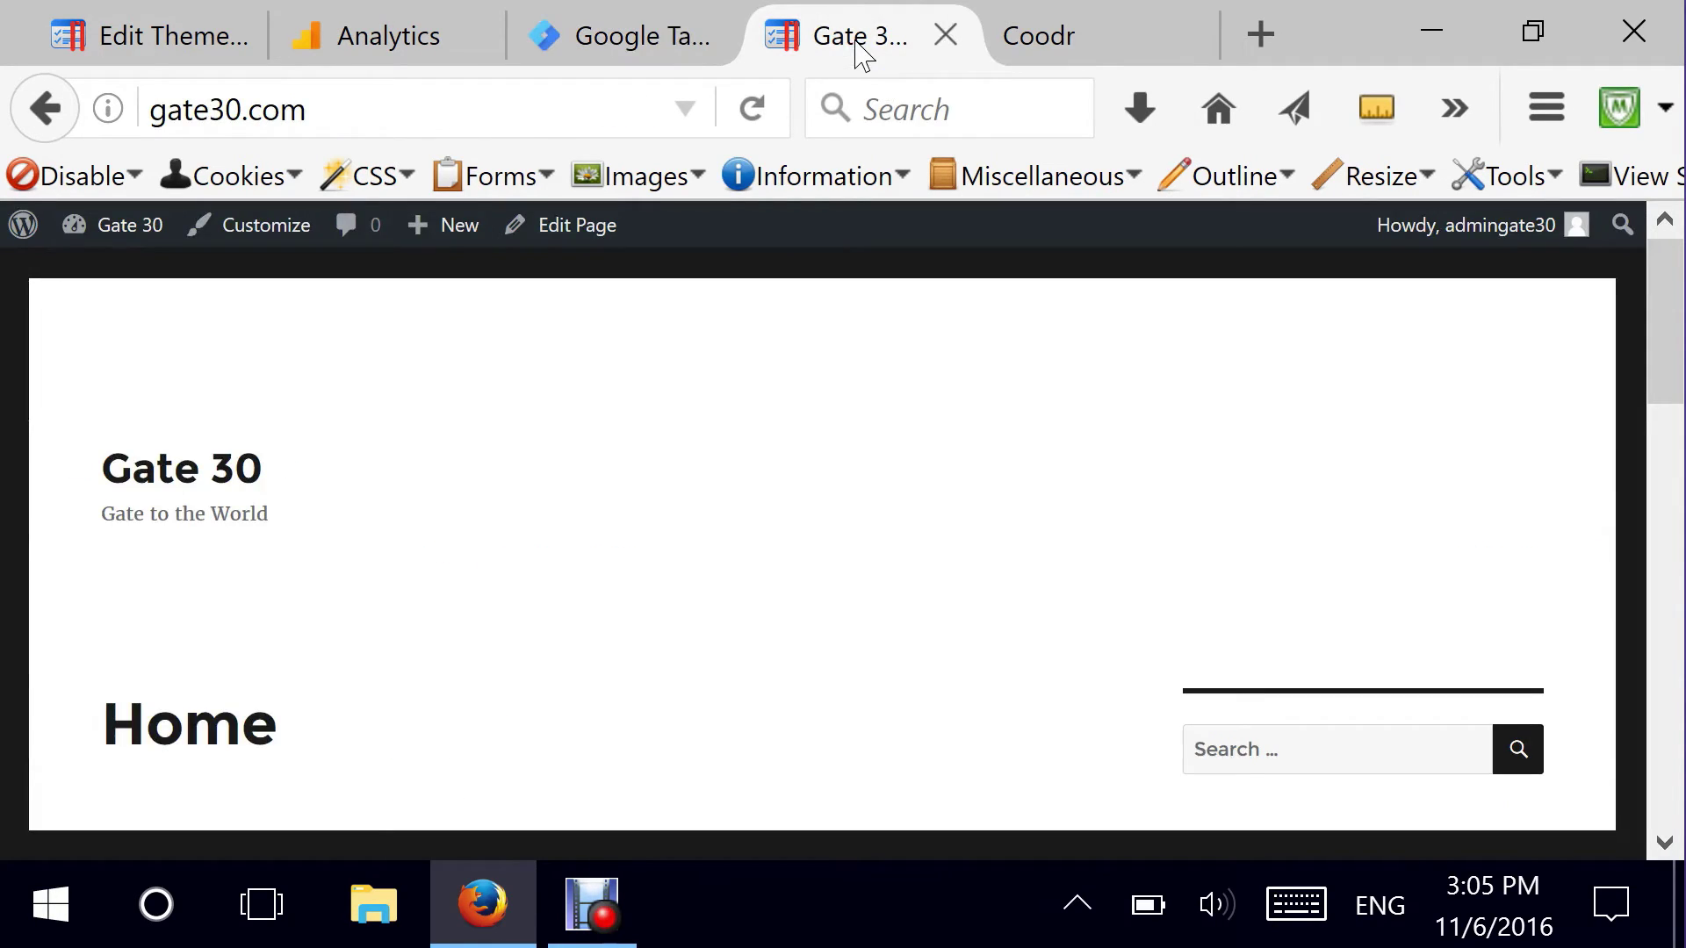
left_click(752, 112)
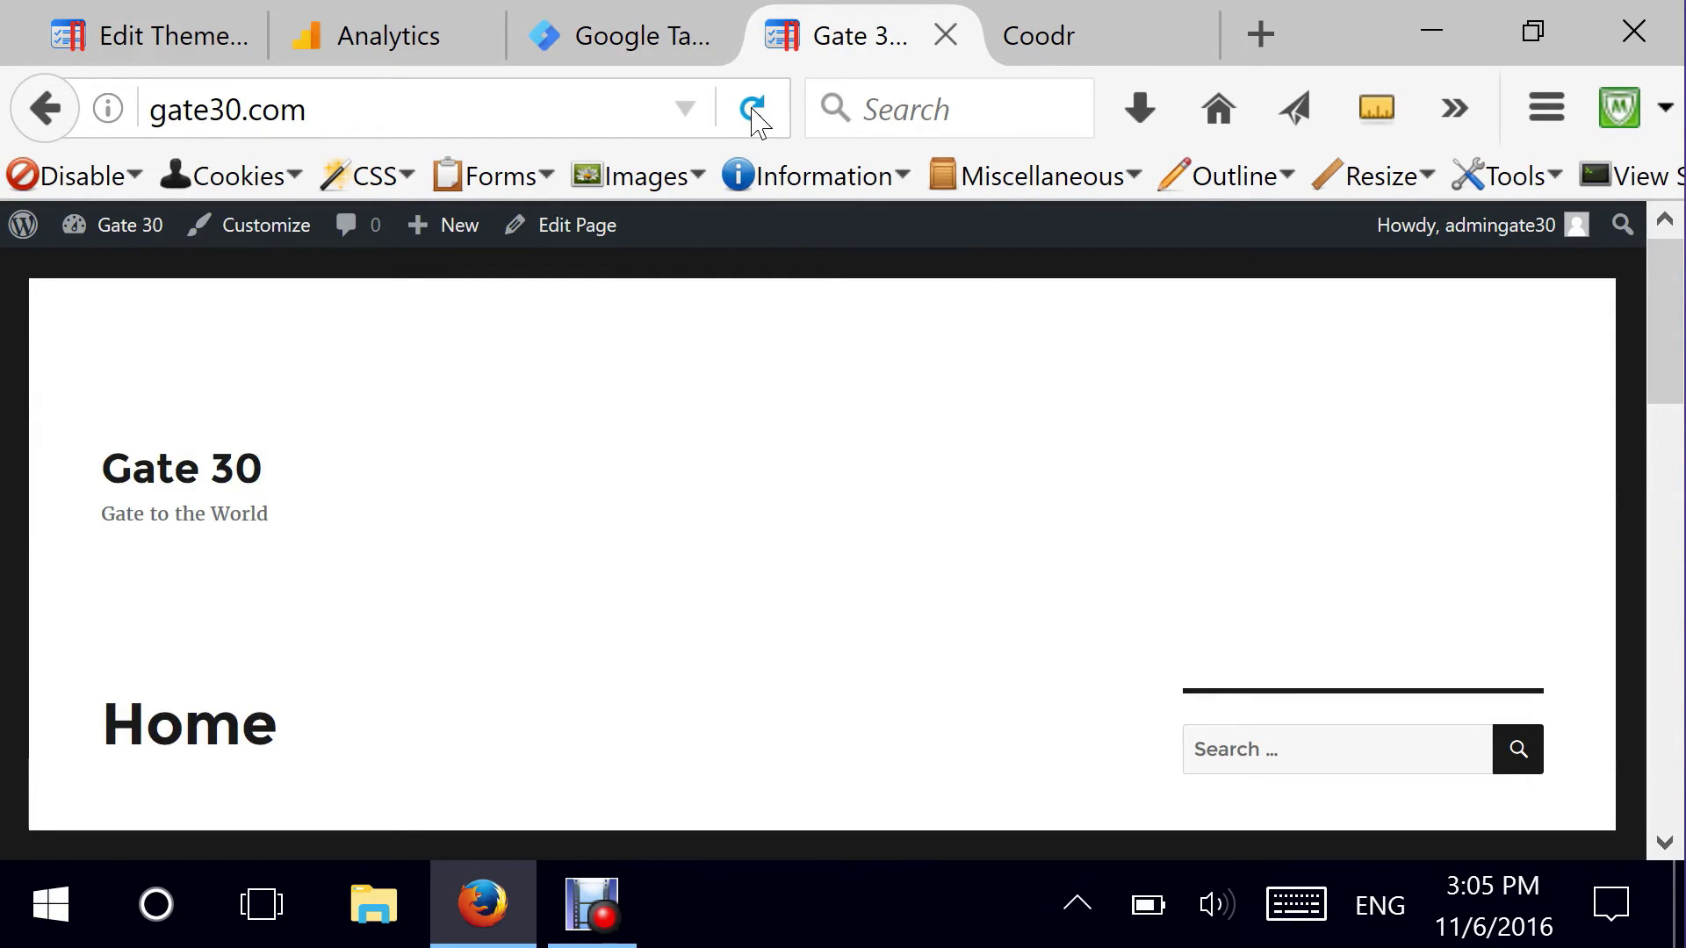
left_click(421, 119)
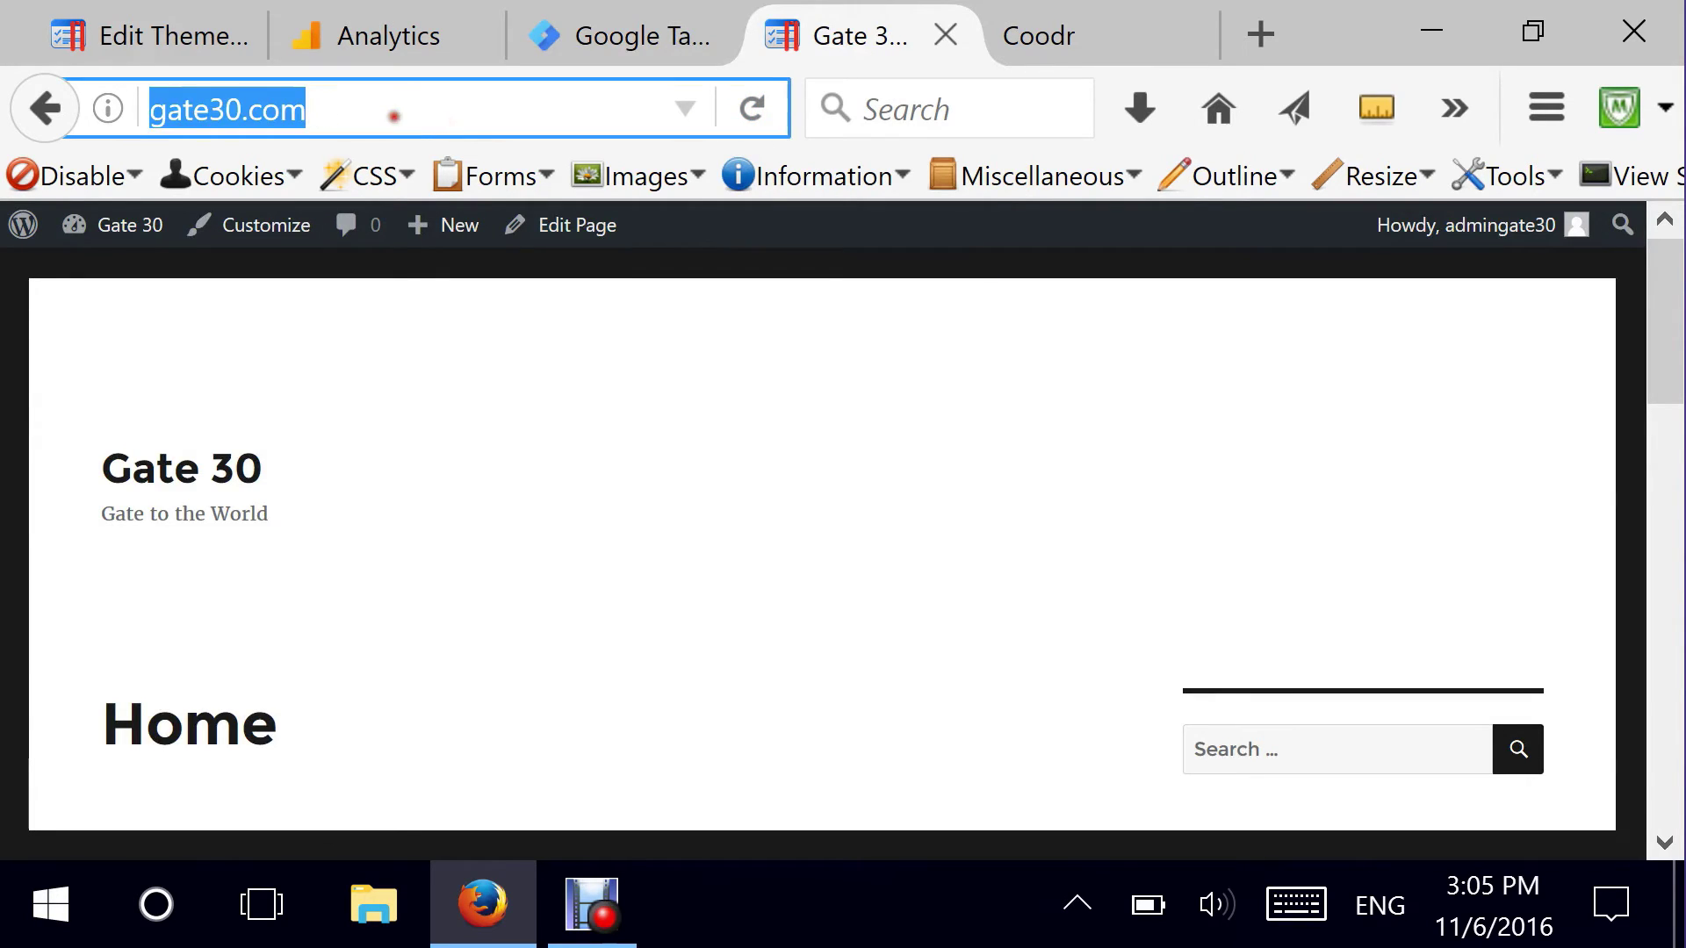
left_click(393, 118)
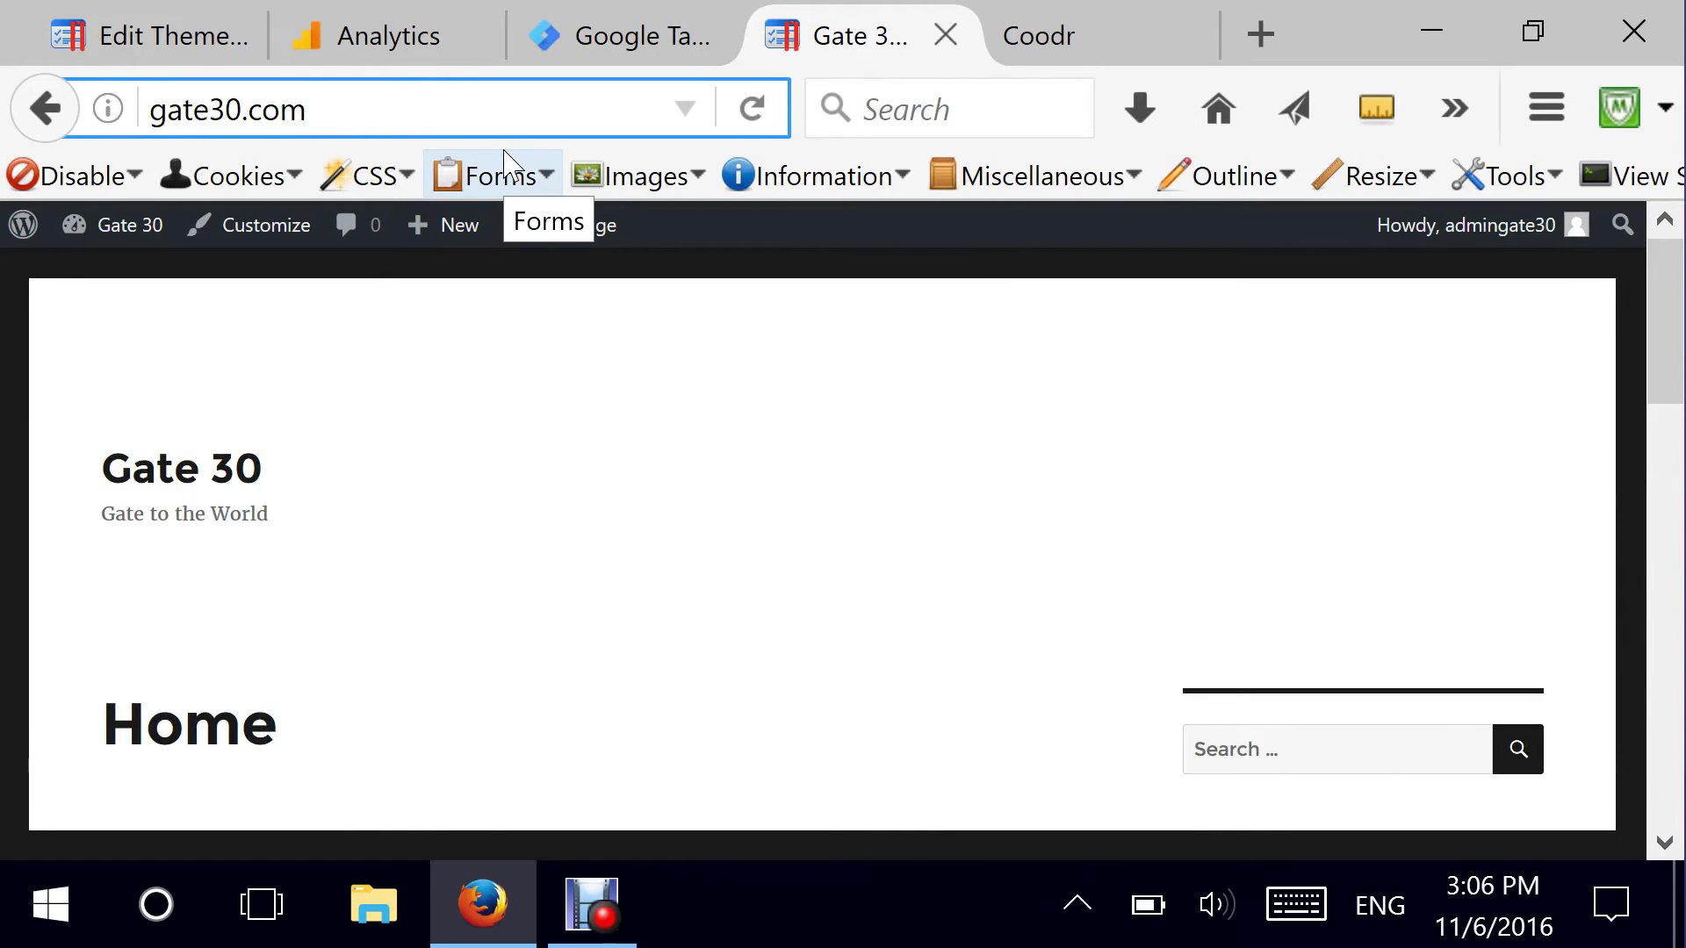
type("/")
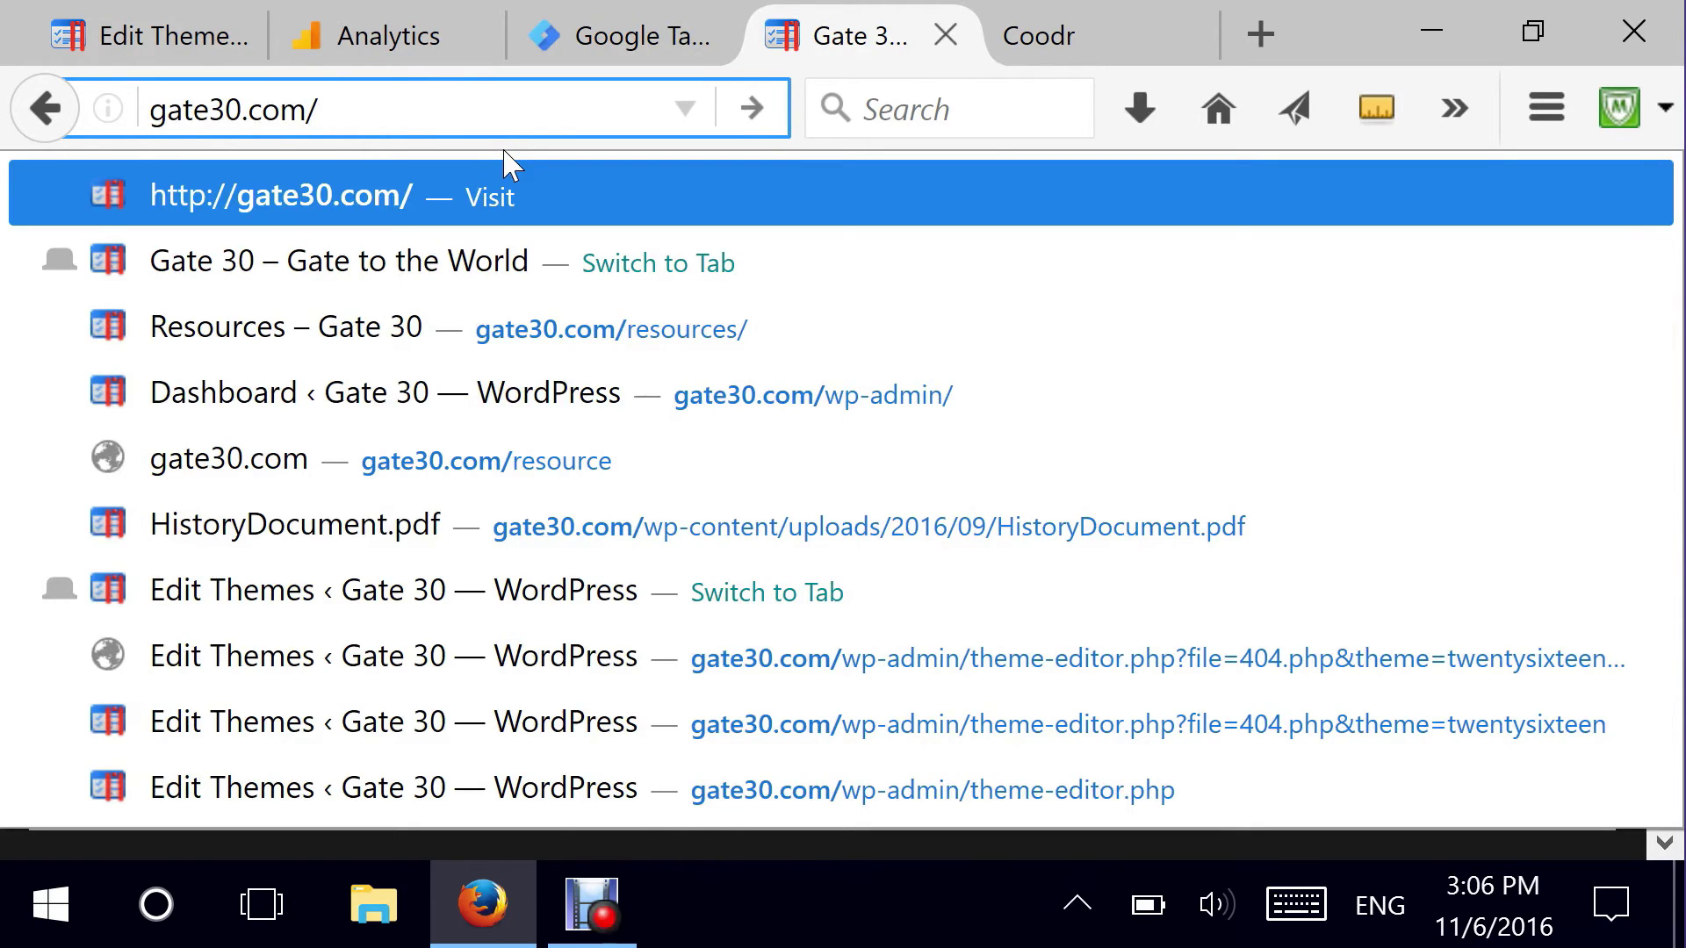
type("testerror")
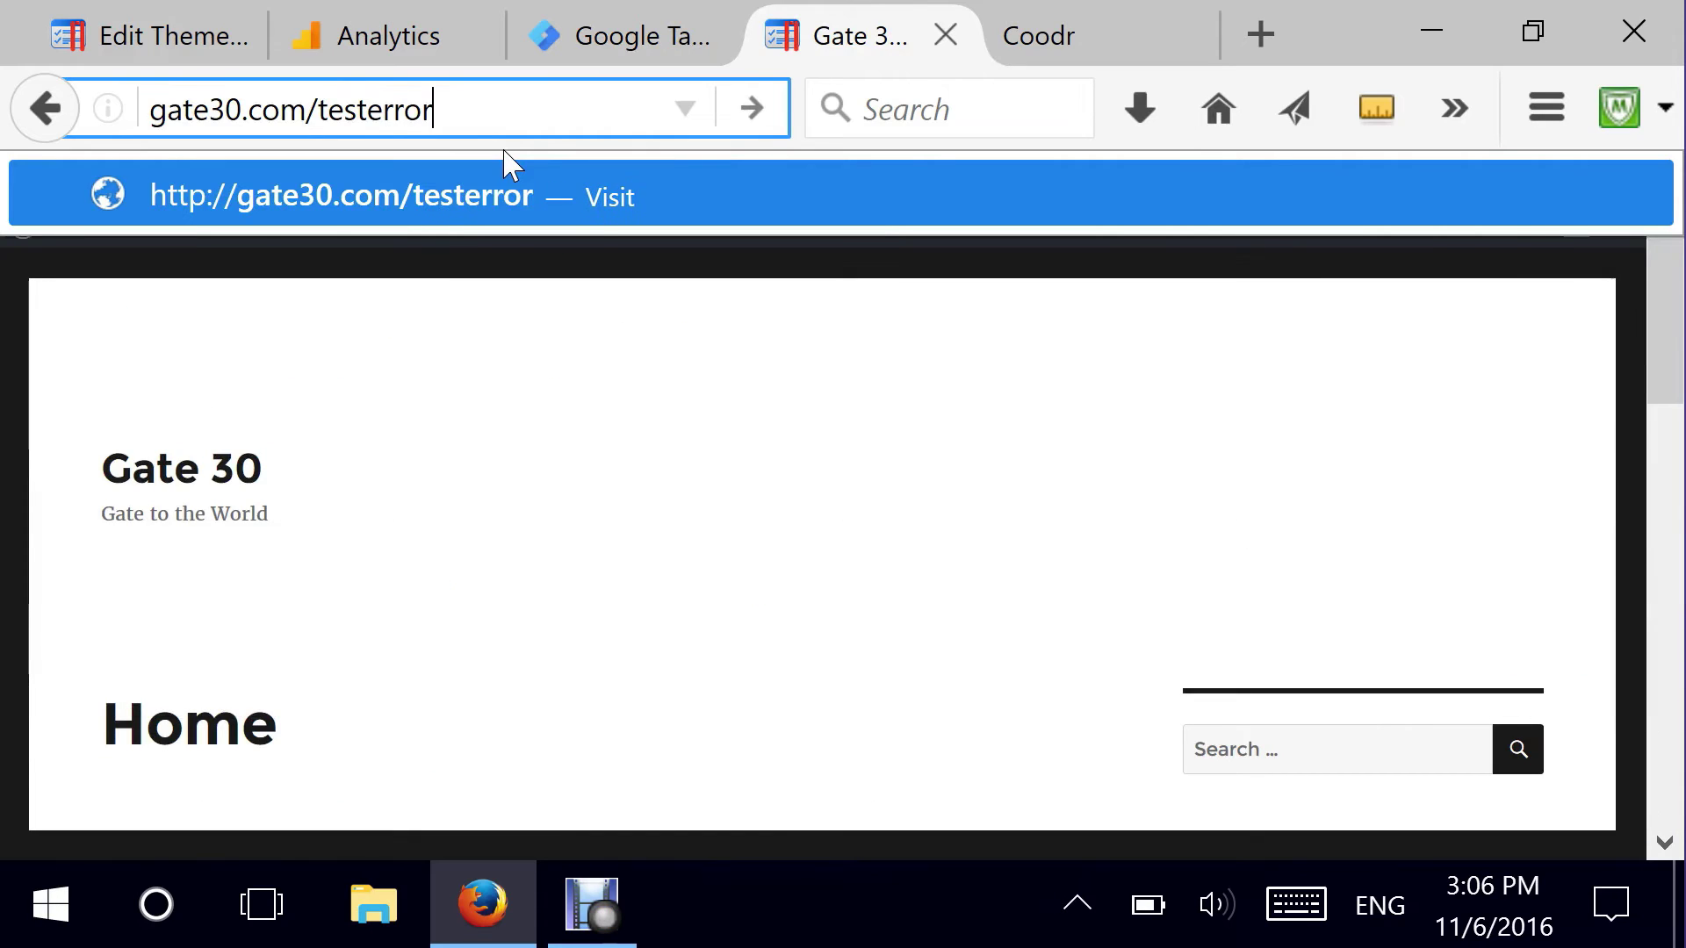
key("Return")
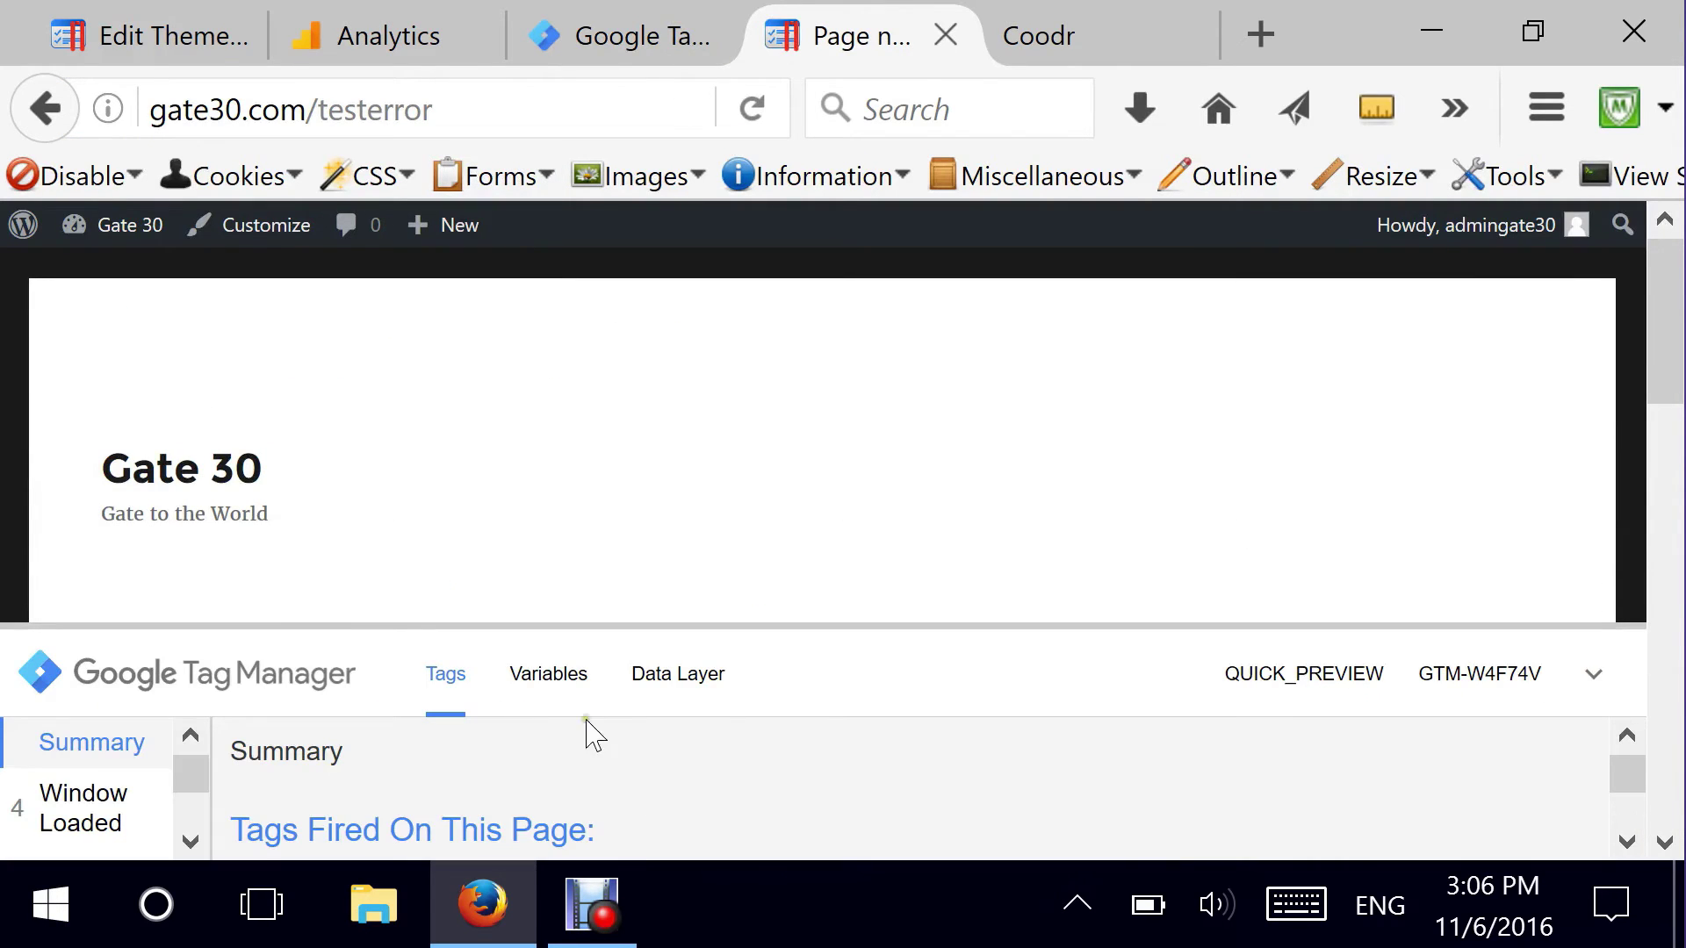
- Enlarge the Tag Manager debug pane on the error page and examine which tags fired
left_click_drag(1667, 327, 1673, 410)
left_click_drag(678, 625, 671, 465)
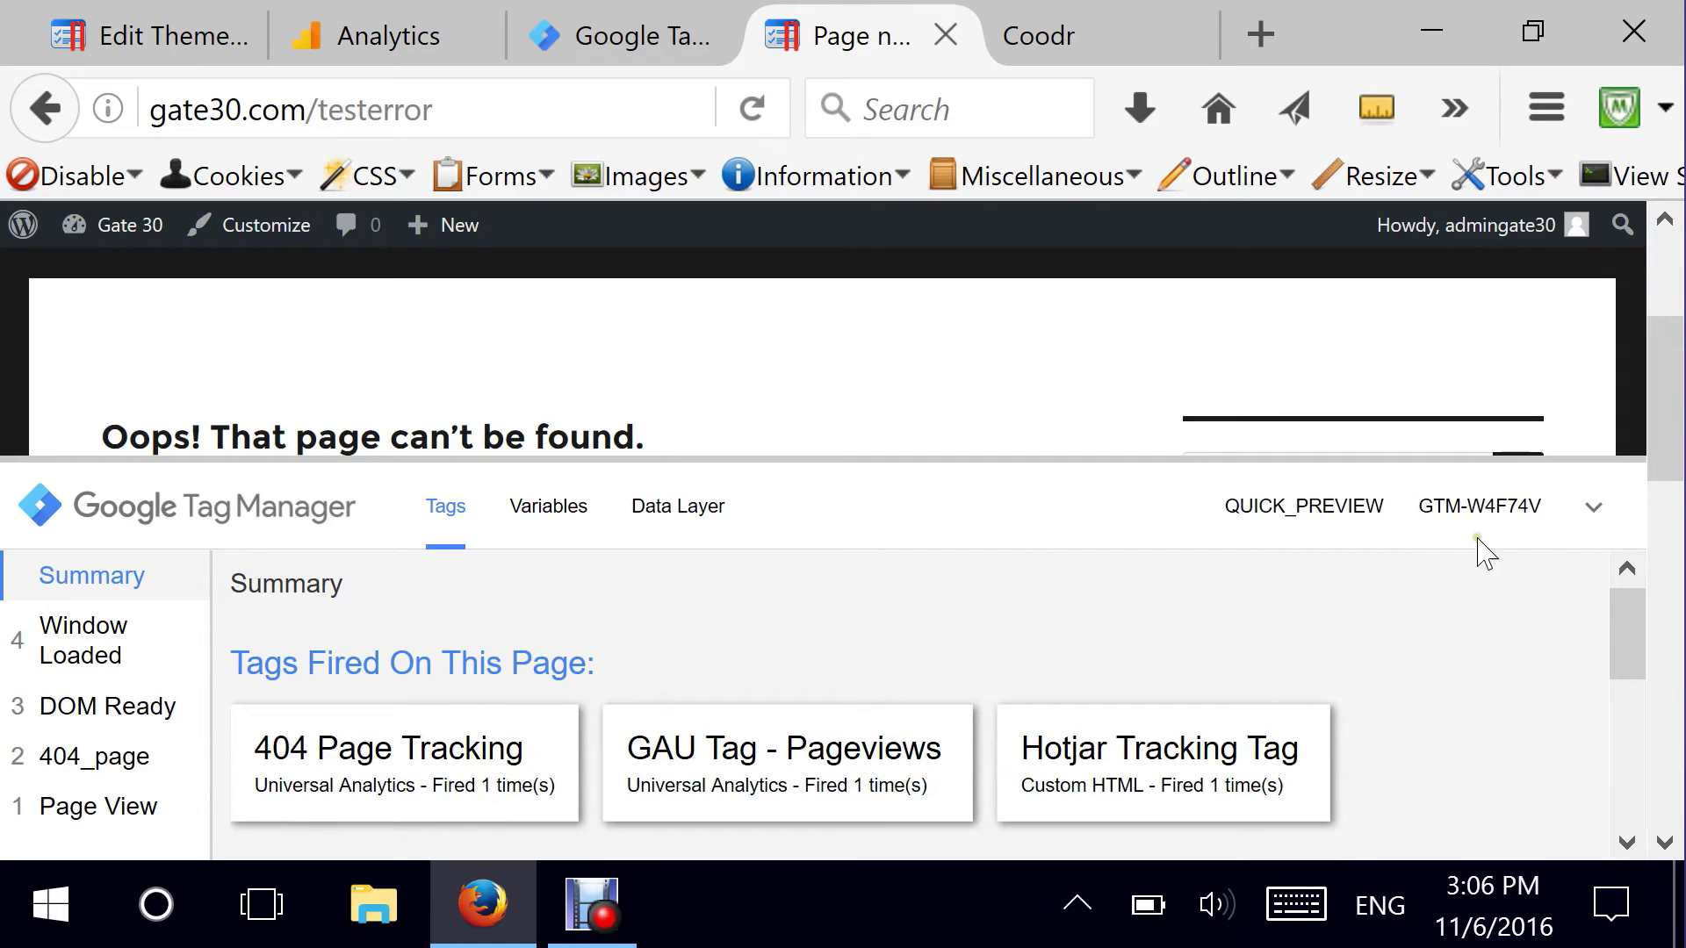
left_click_drag(1671, 372, 1286, 246)
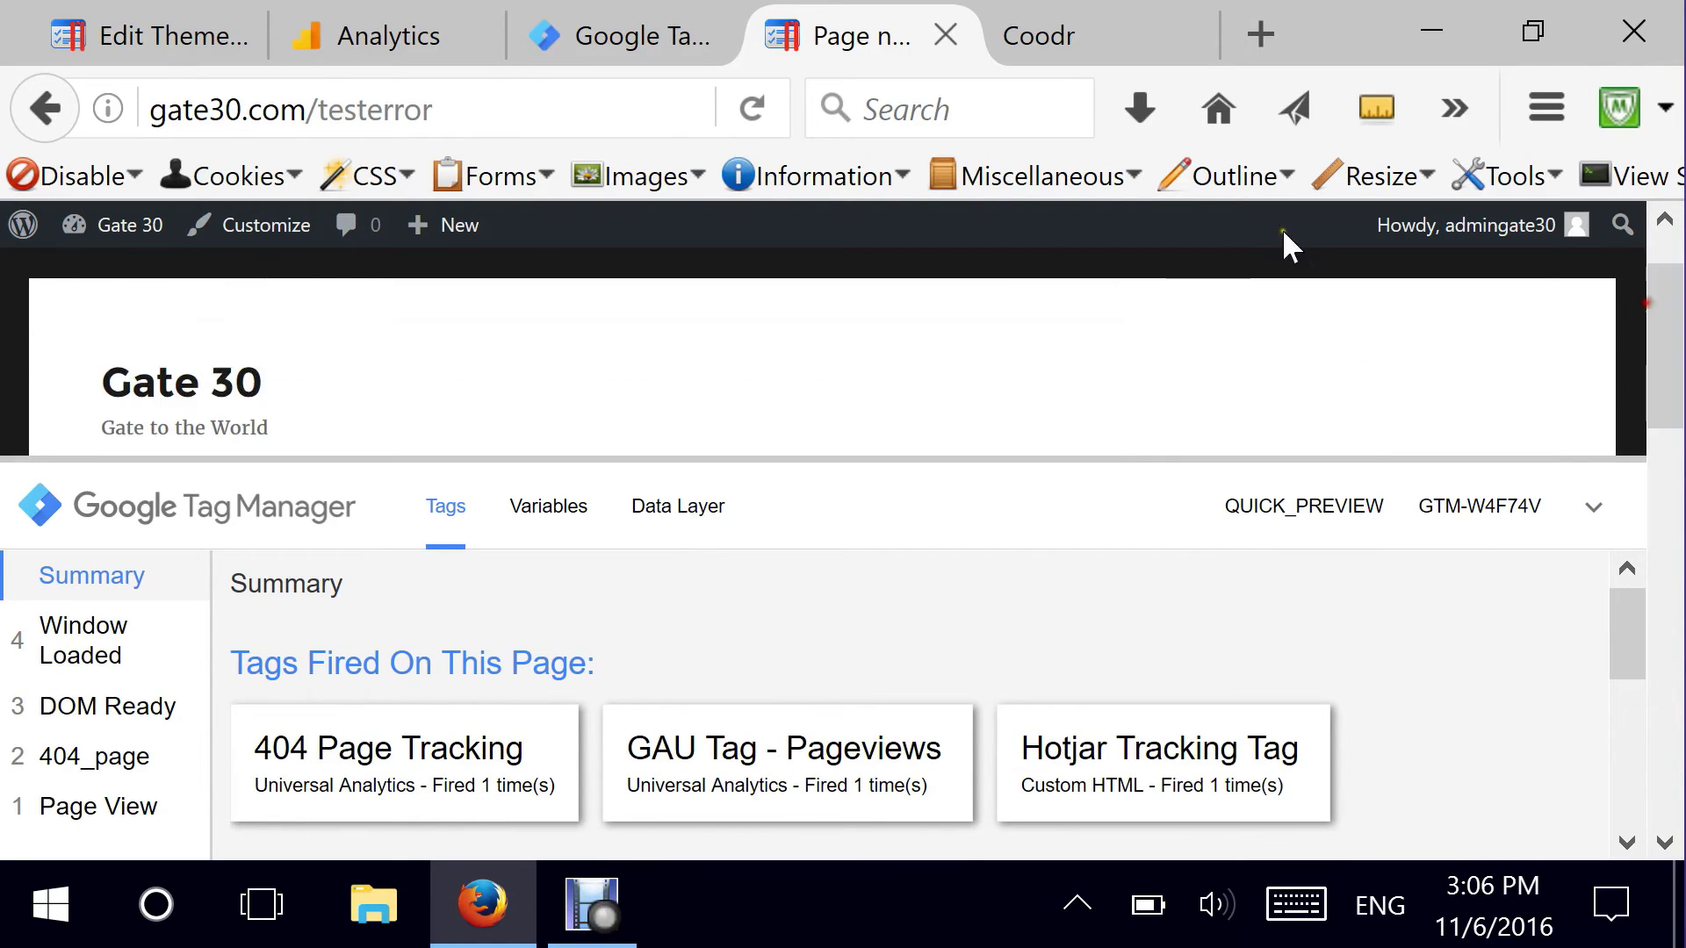
- Switch to Google Analytics and open the Real-Time Events report of the Gate30 view
left_click(309, 48)
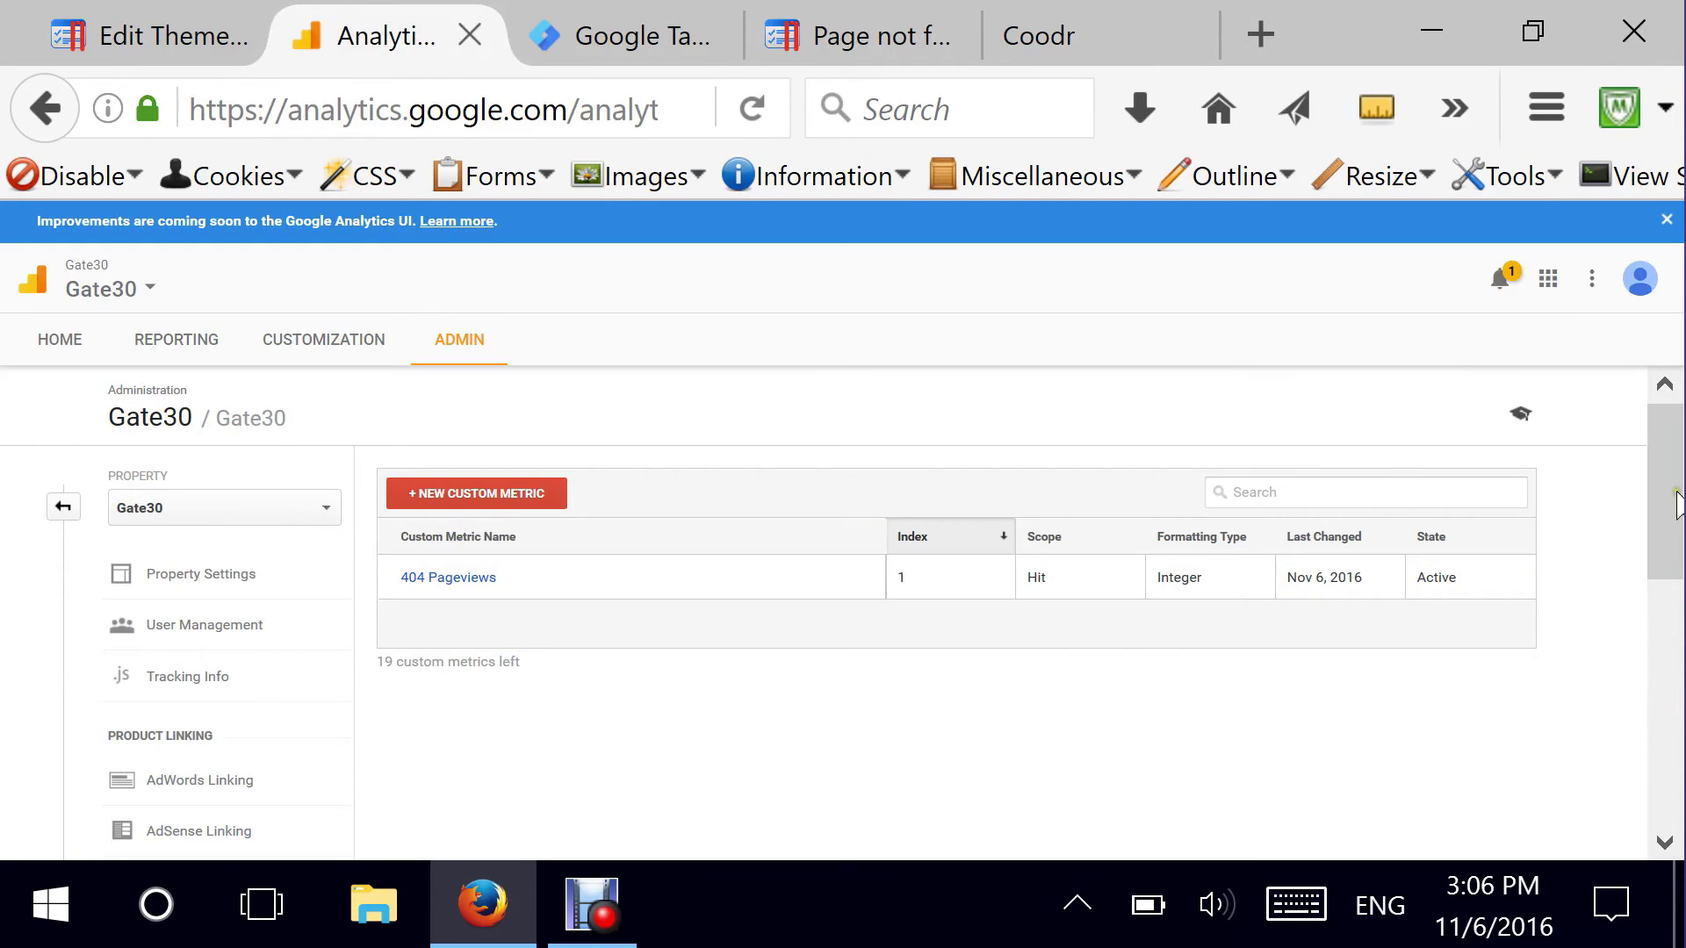
left_click(59, 346)
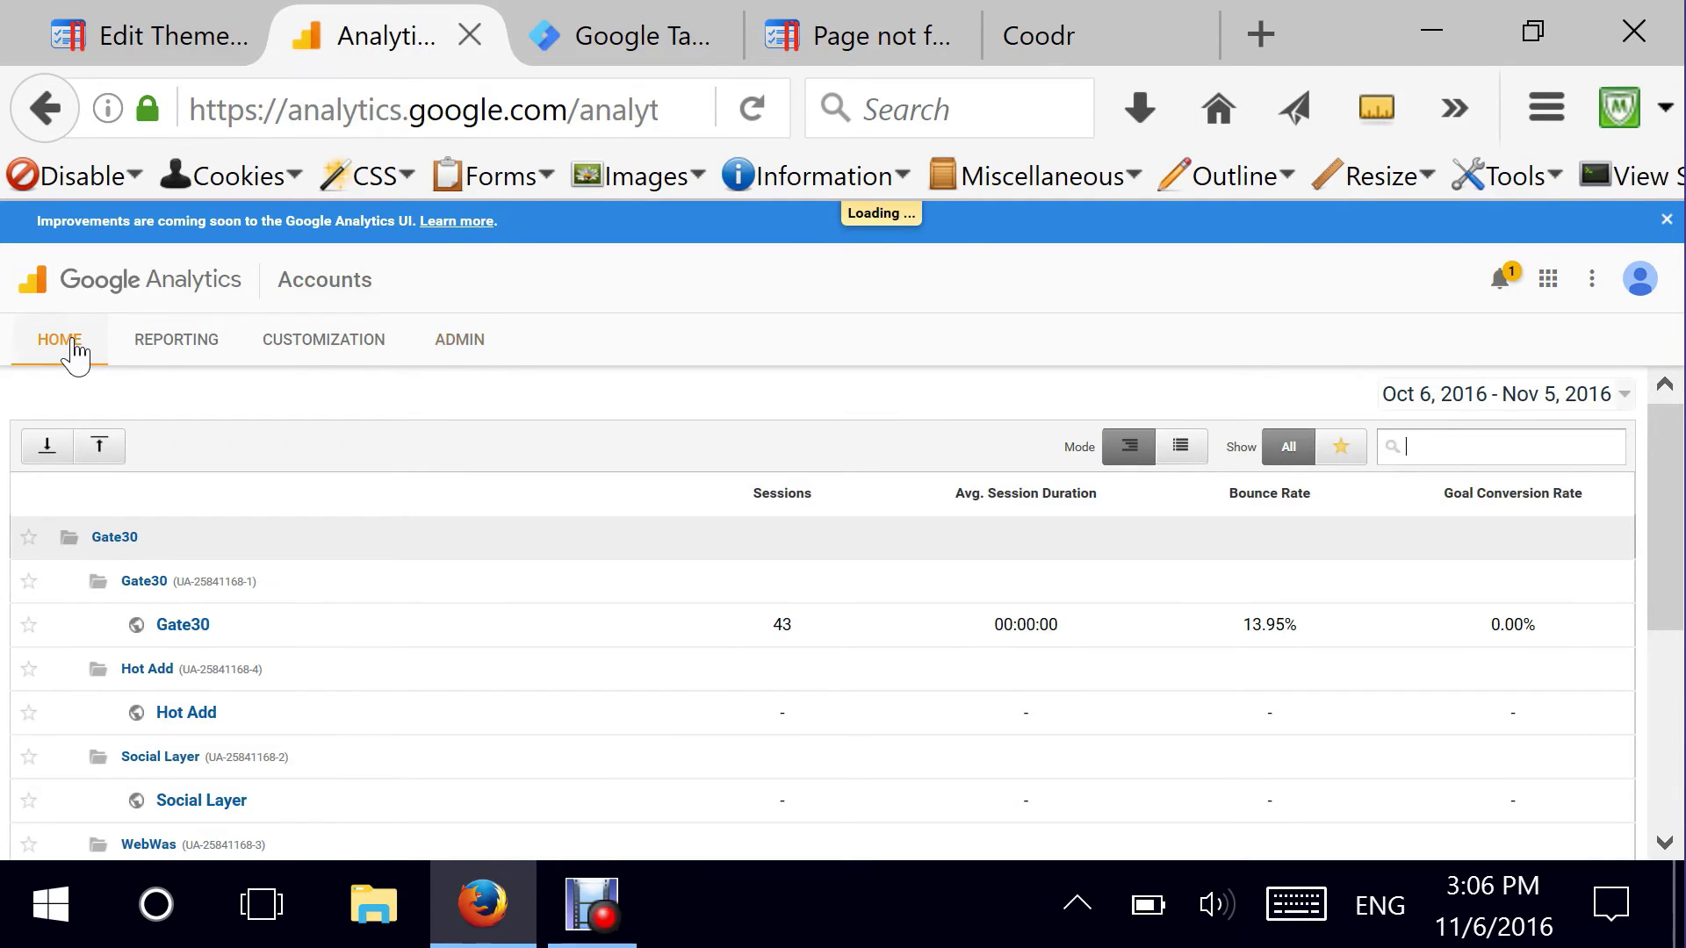
left_click(183, 626)
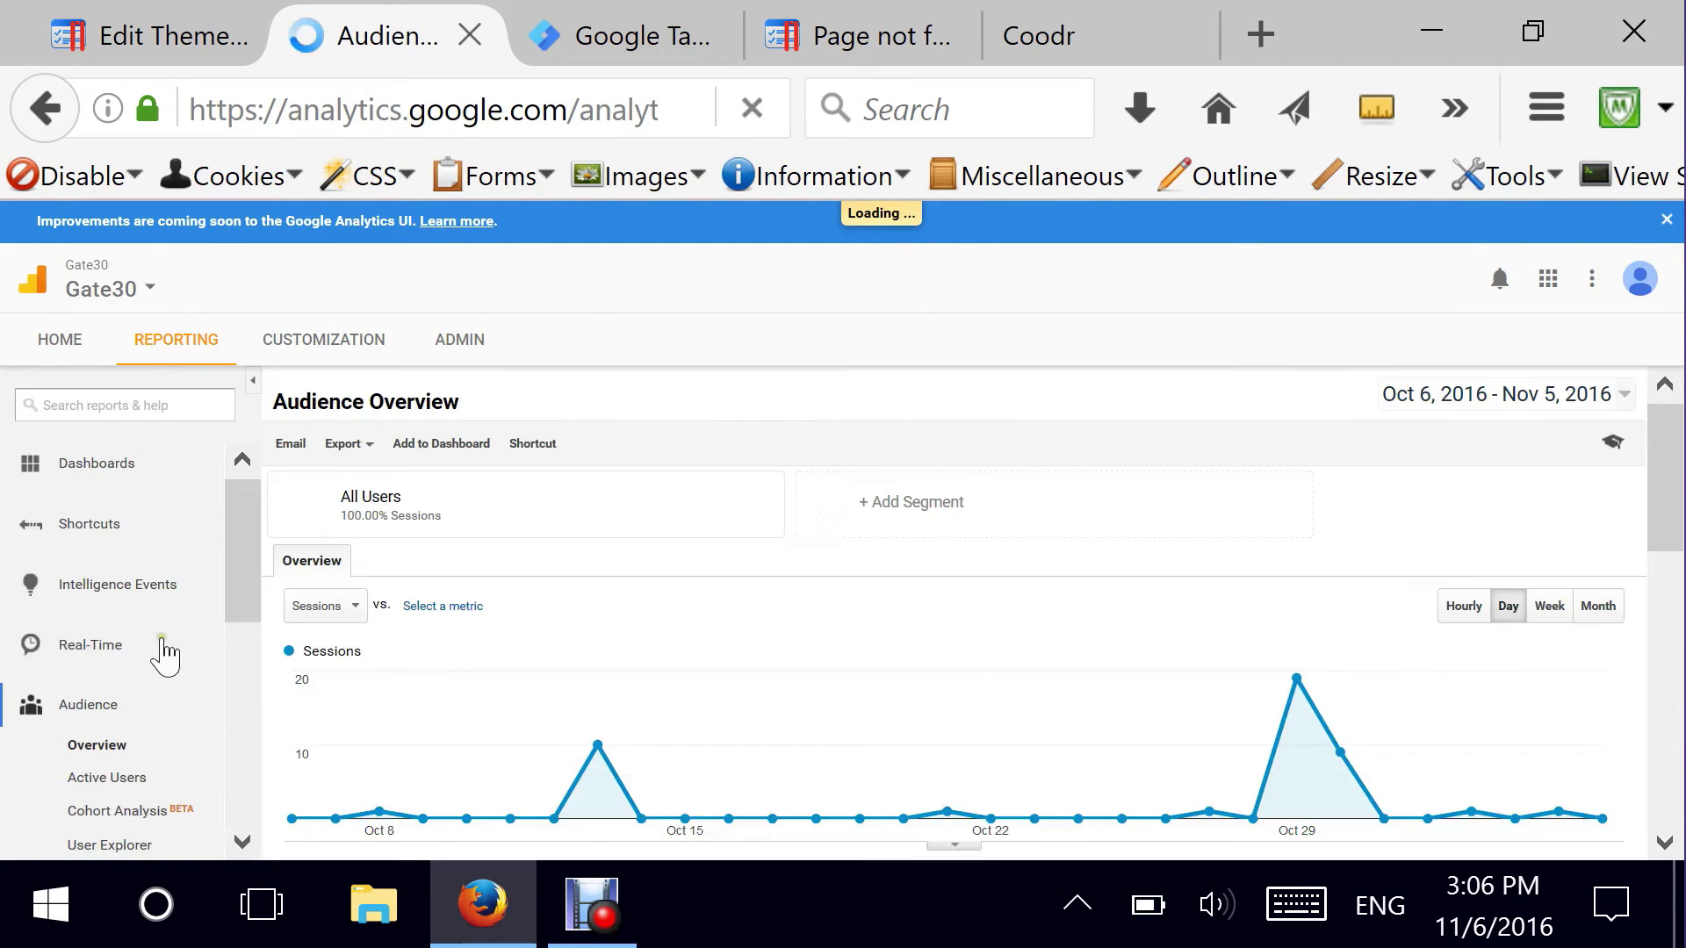
left_click(99, 650)
scroll(242, 575, "down", 3)
left_click(88, 676)
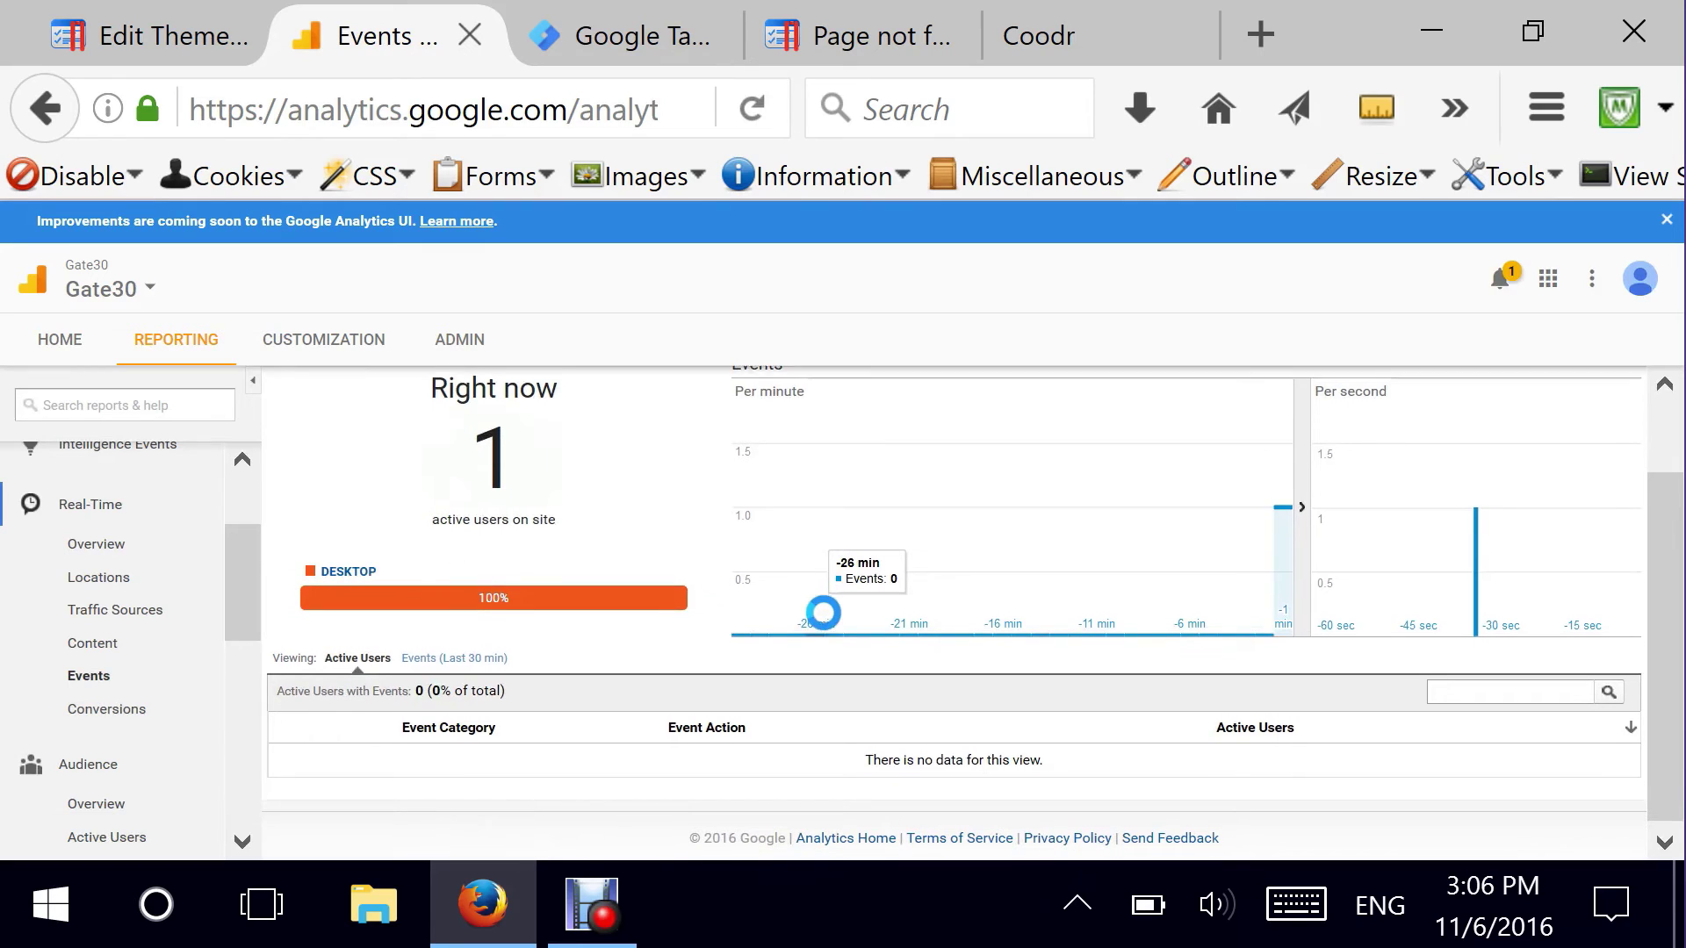
- Show the real-time events of the last 30 minutes and examine the event categories and actions
left_click(444, 669)
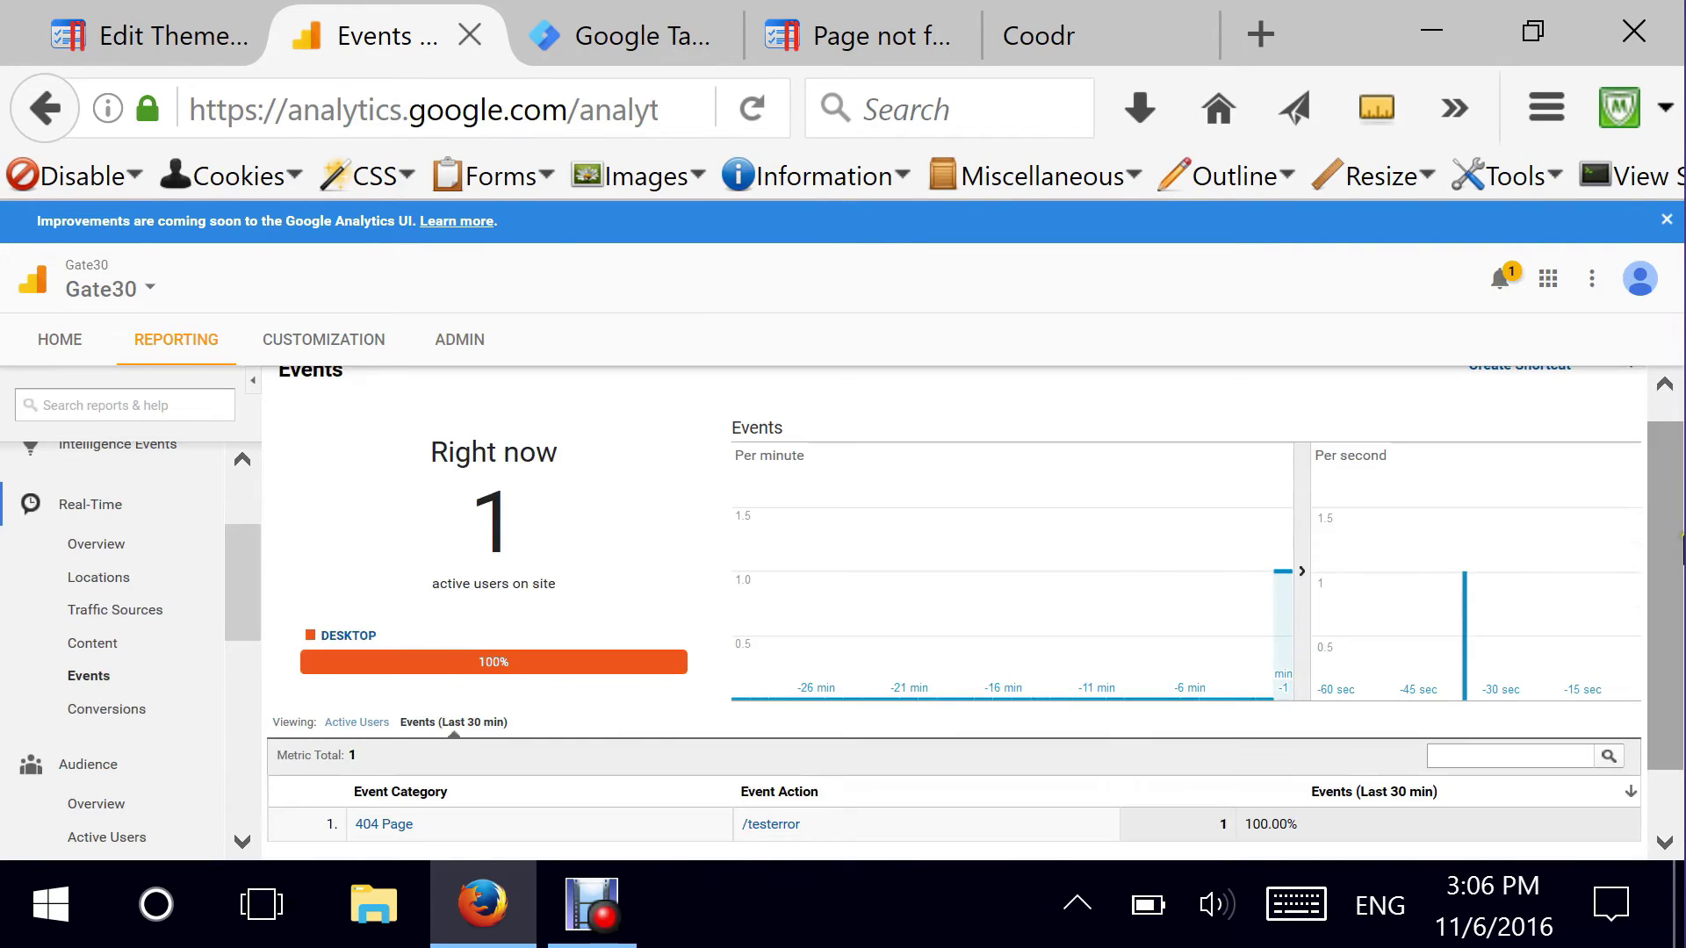
scroll(1669, 572, "down", 2)
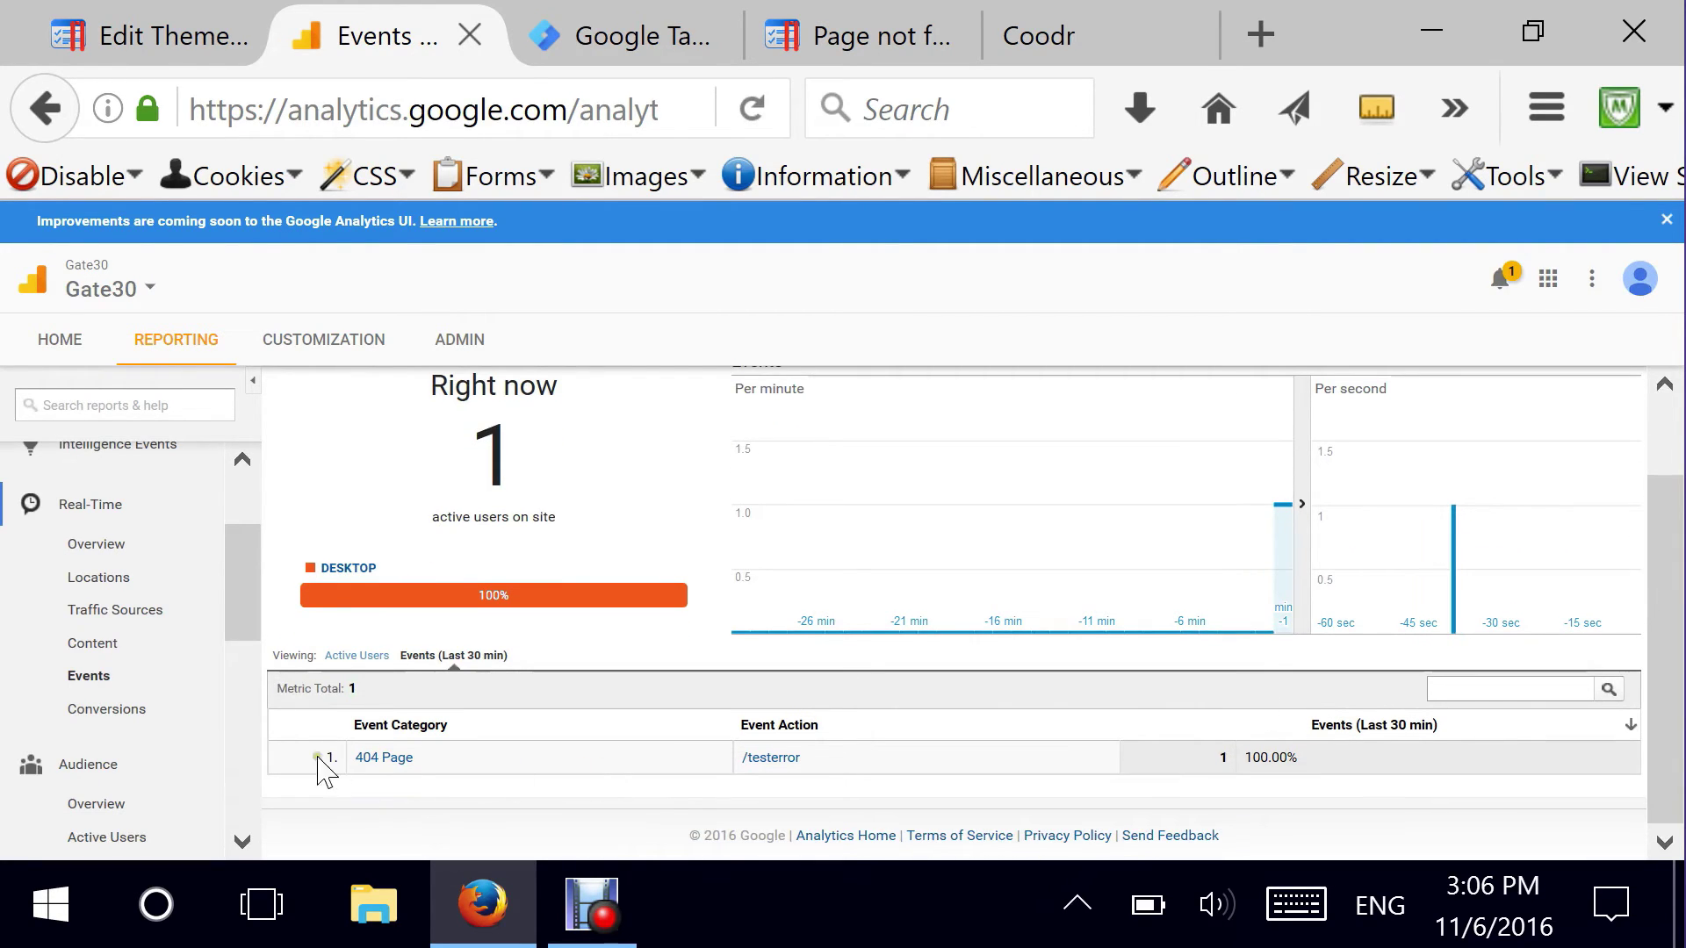
scroll(364, 759, "up", 1)
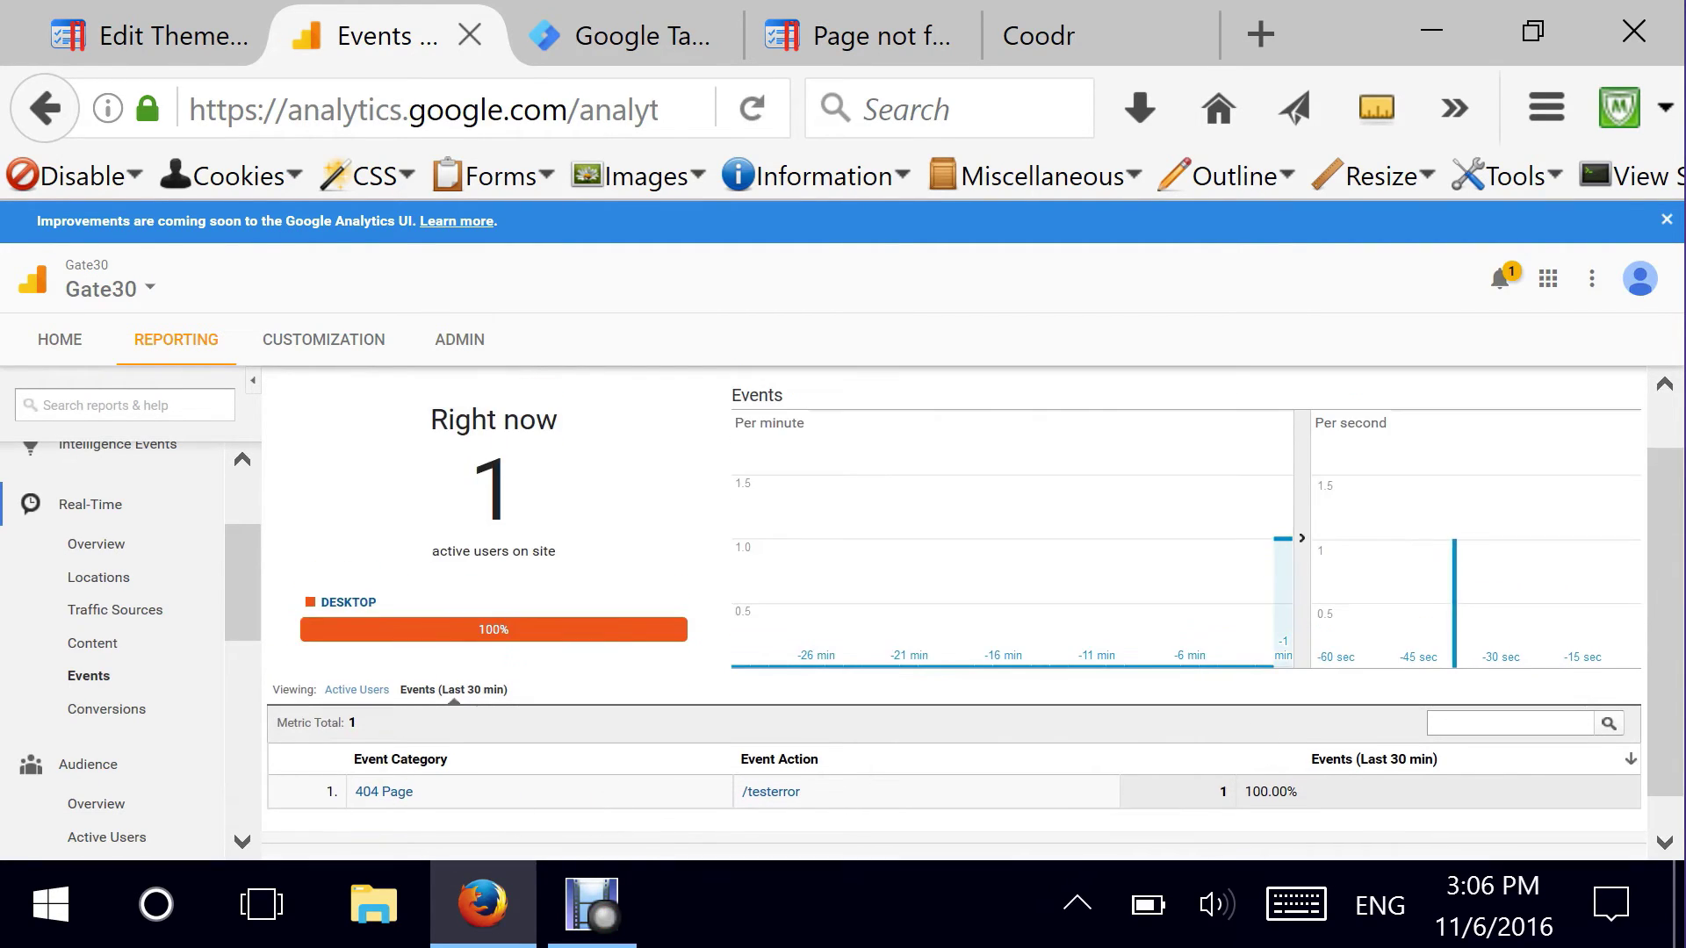
- Drill into the 404 Page event category and examine its event action and event label
left_click(377, 790)
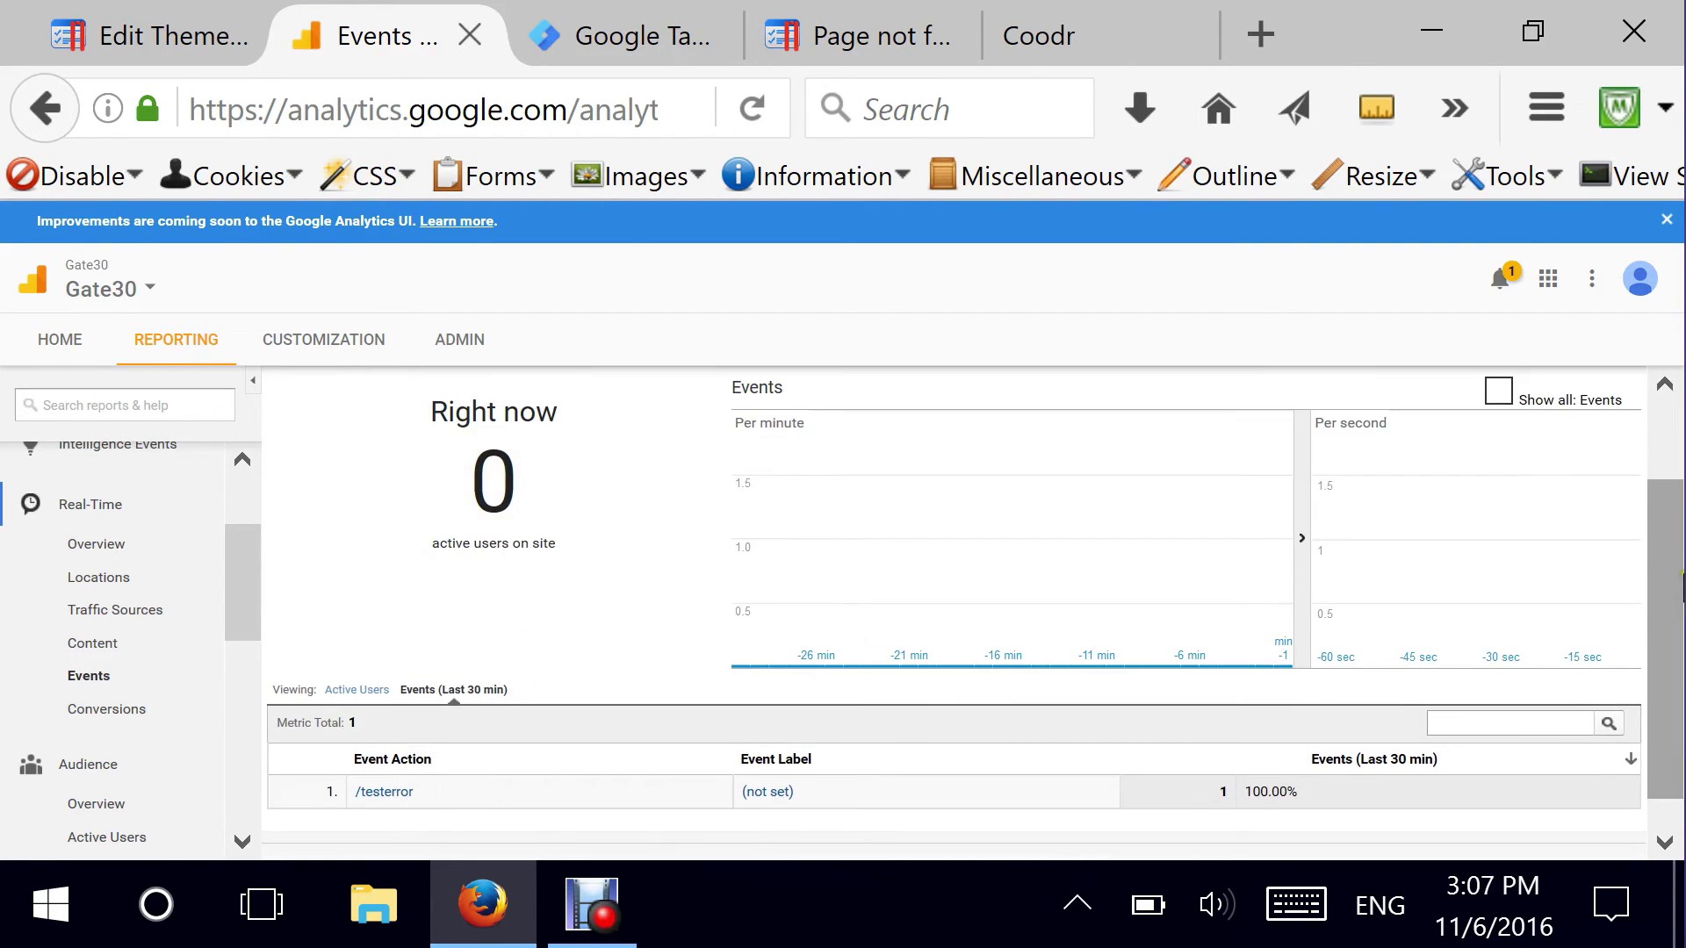
scroll(1664, 558, "down", 1)
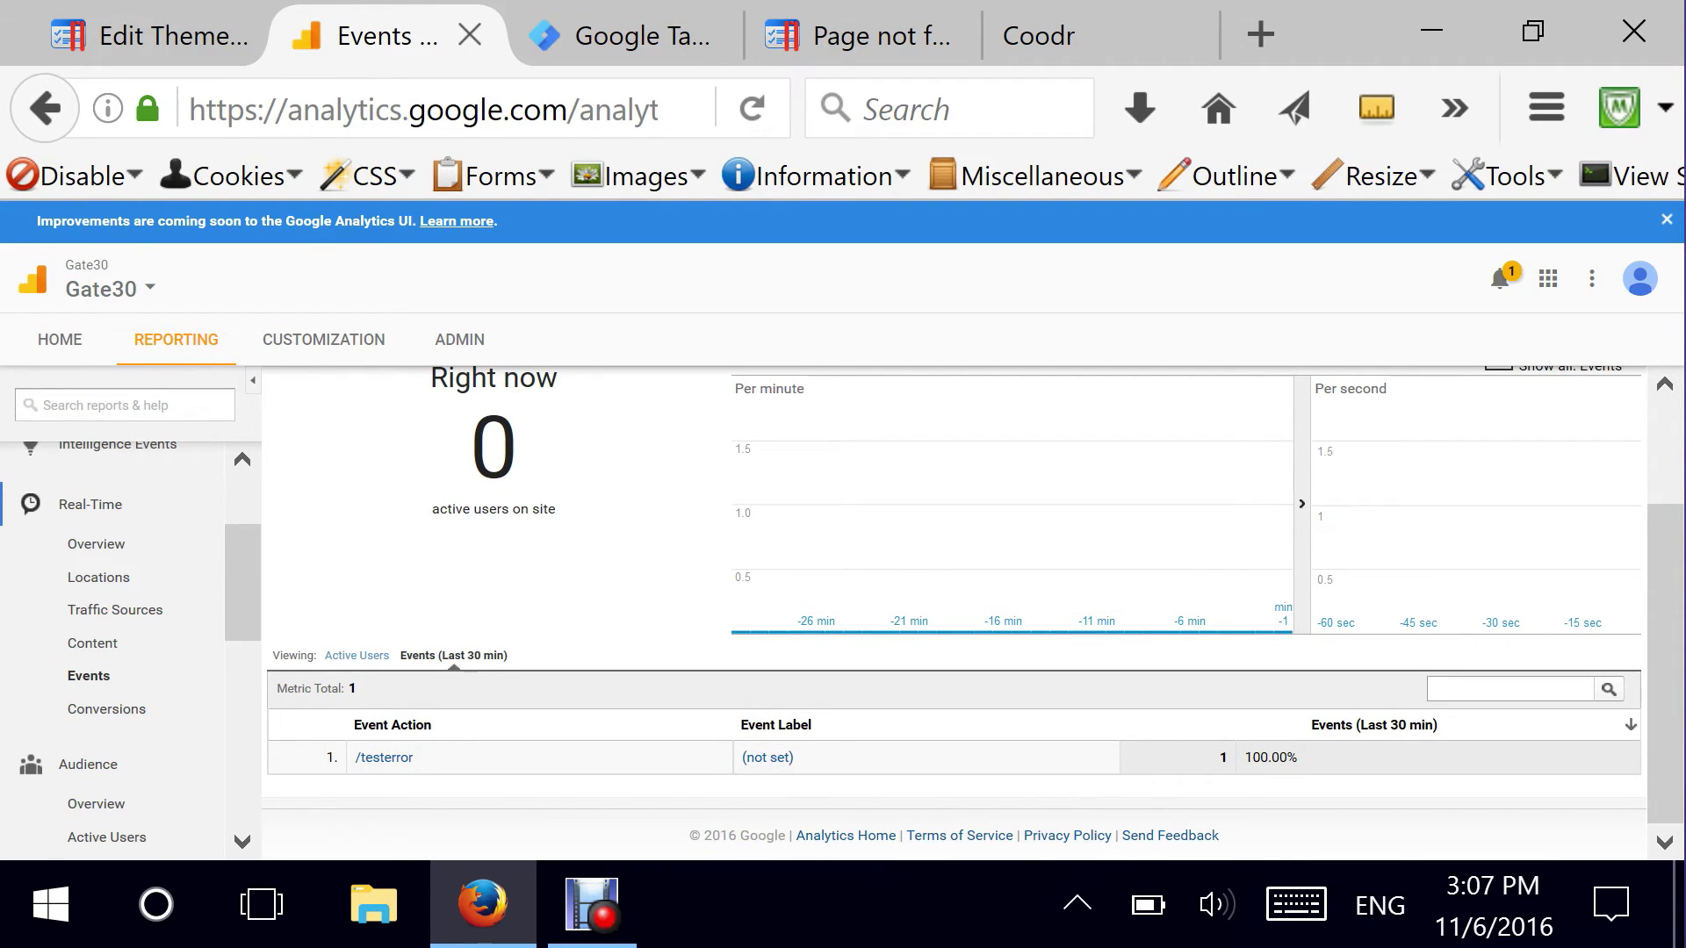
left_click_drag(355, 718, 386, 777)
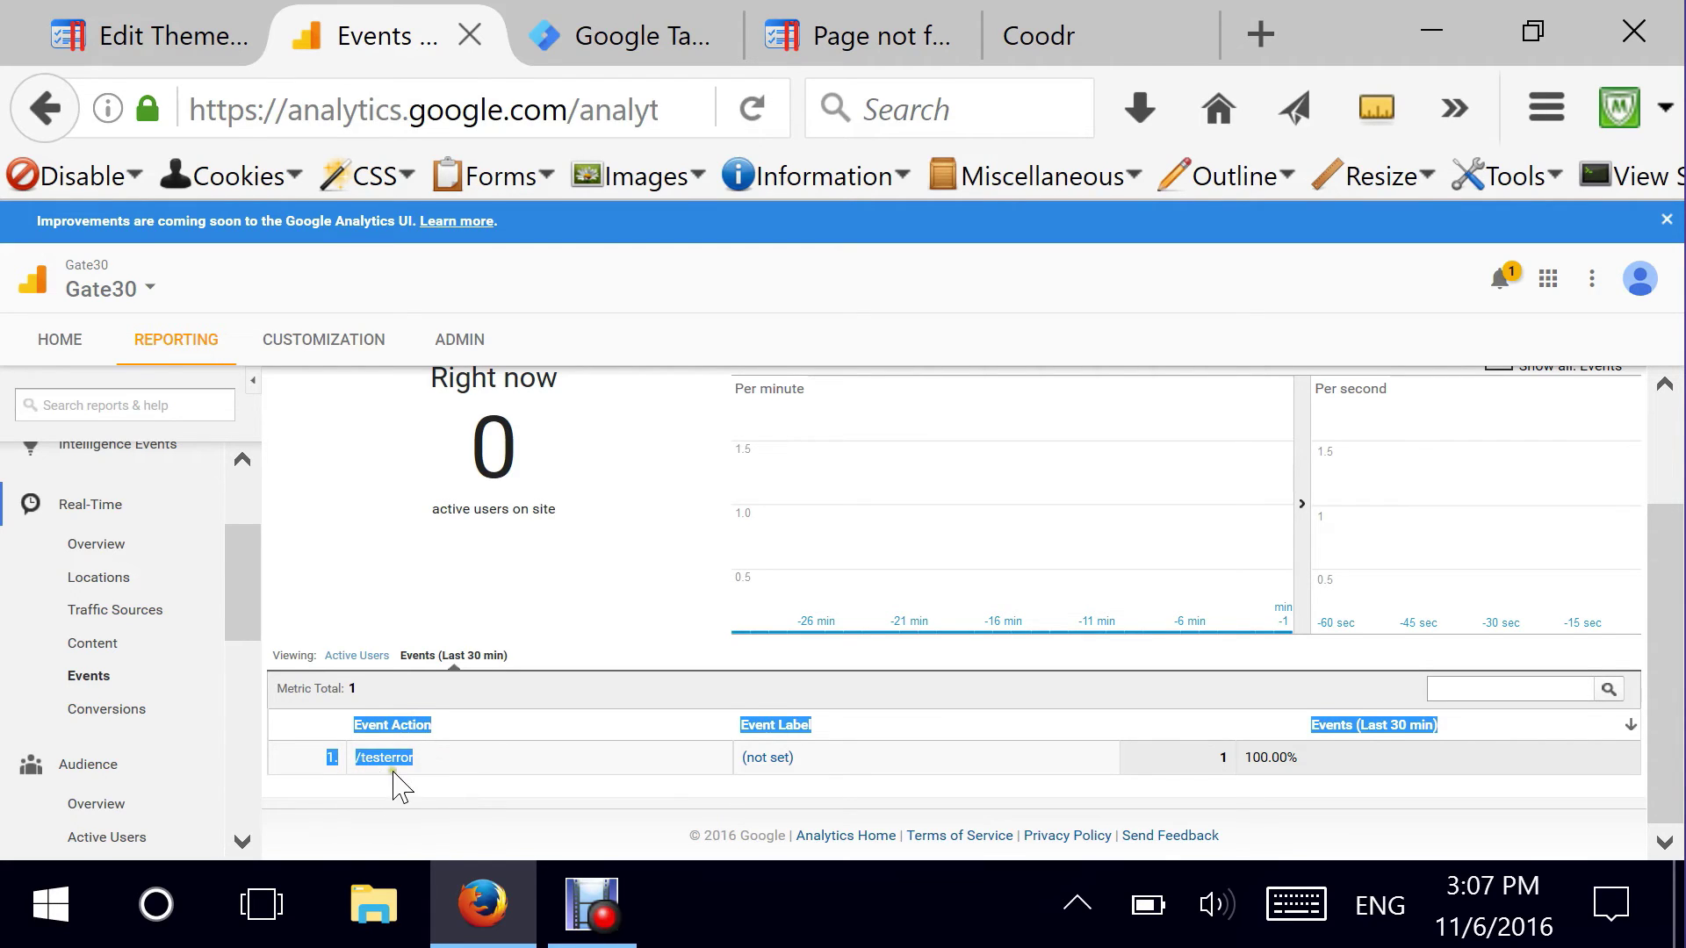
left_click(830, 767)
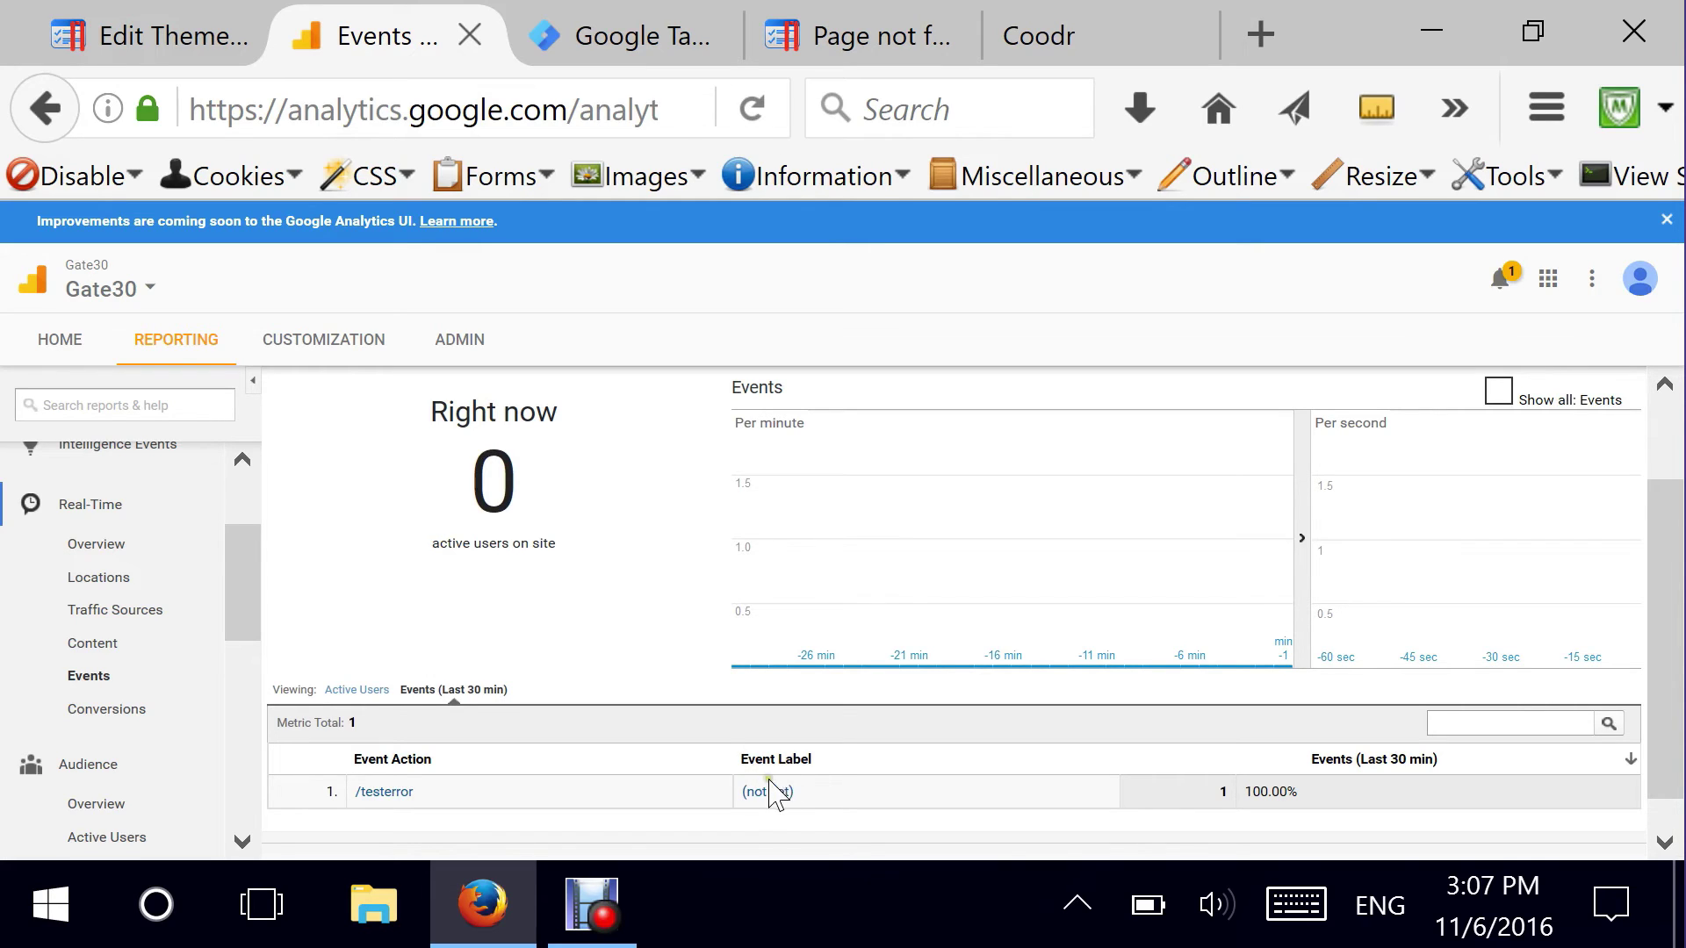
left_click_drag(737, 791, 816, 796)
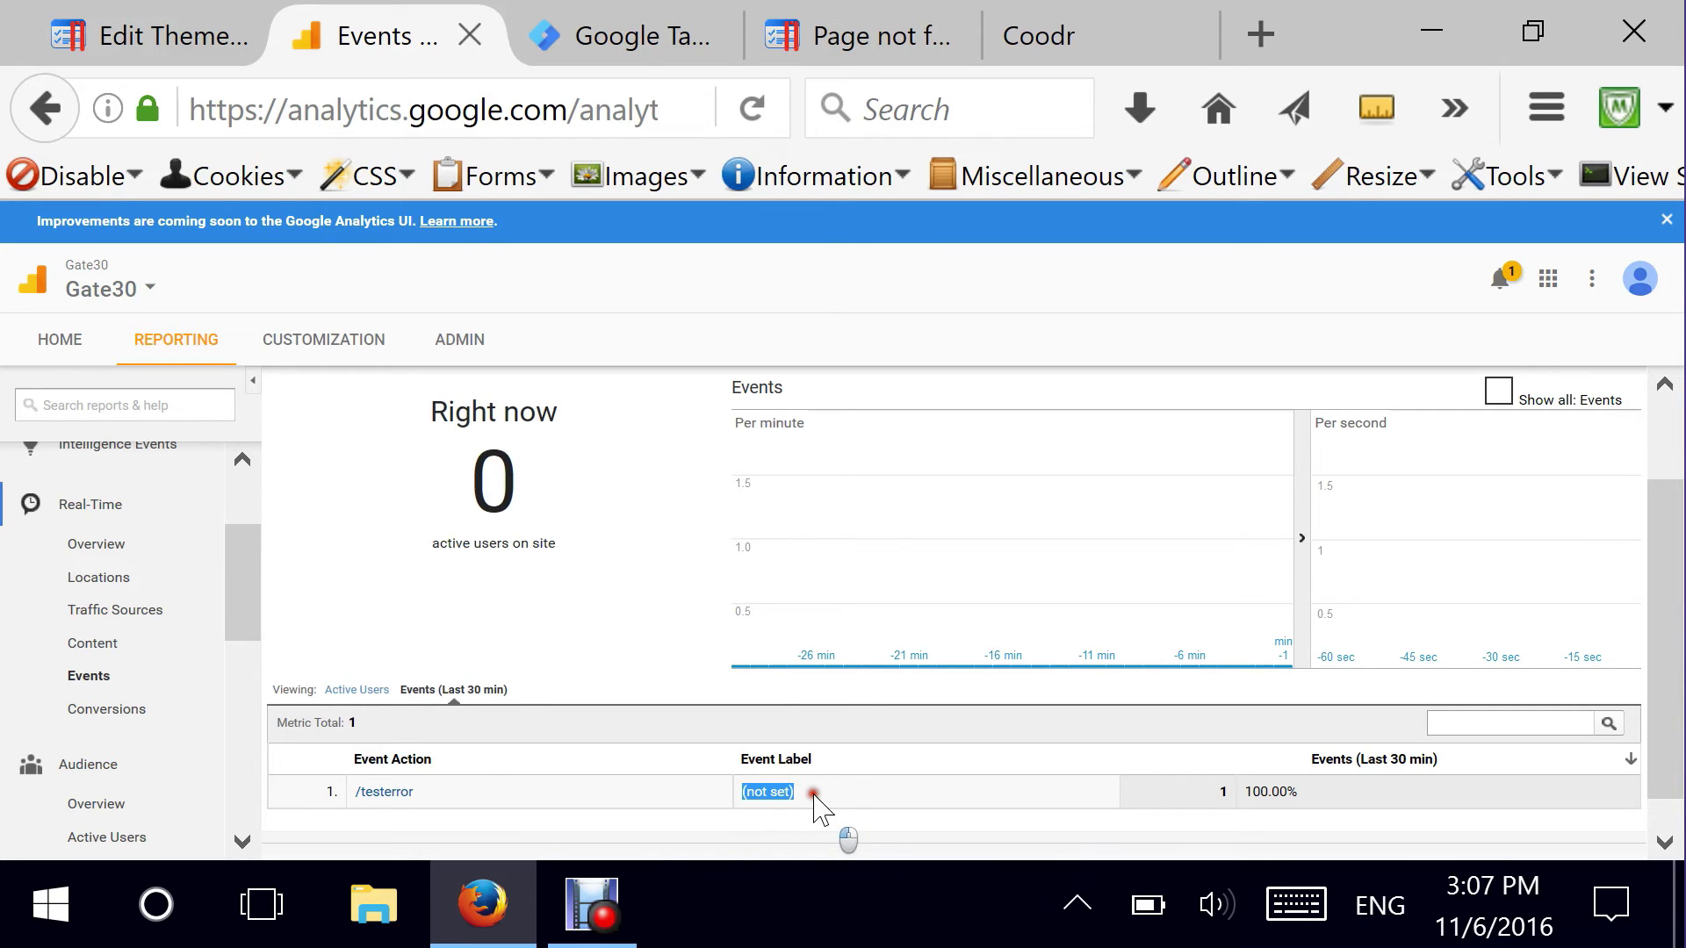
left_click(841, 795)
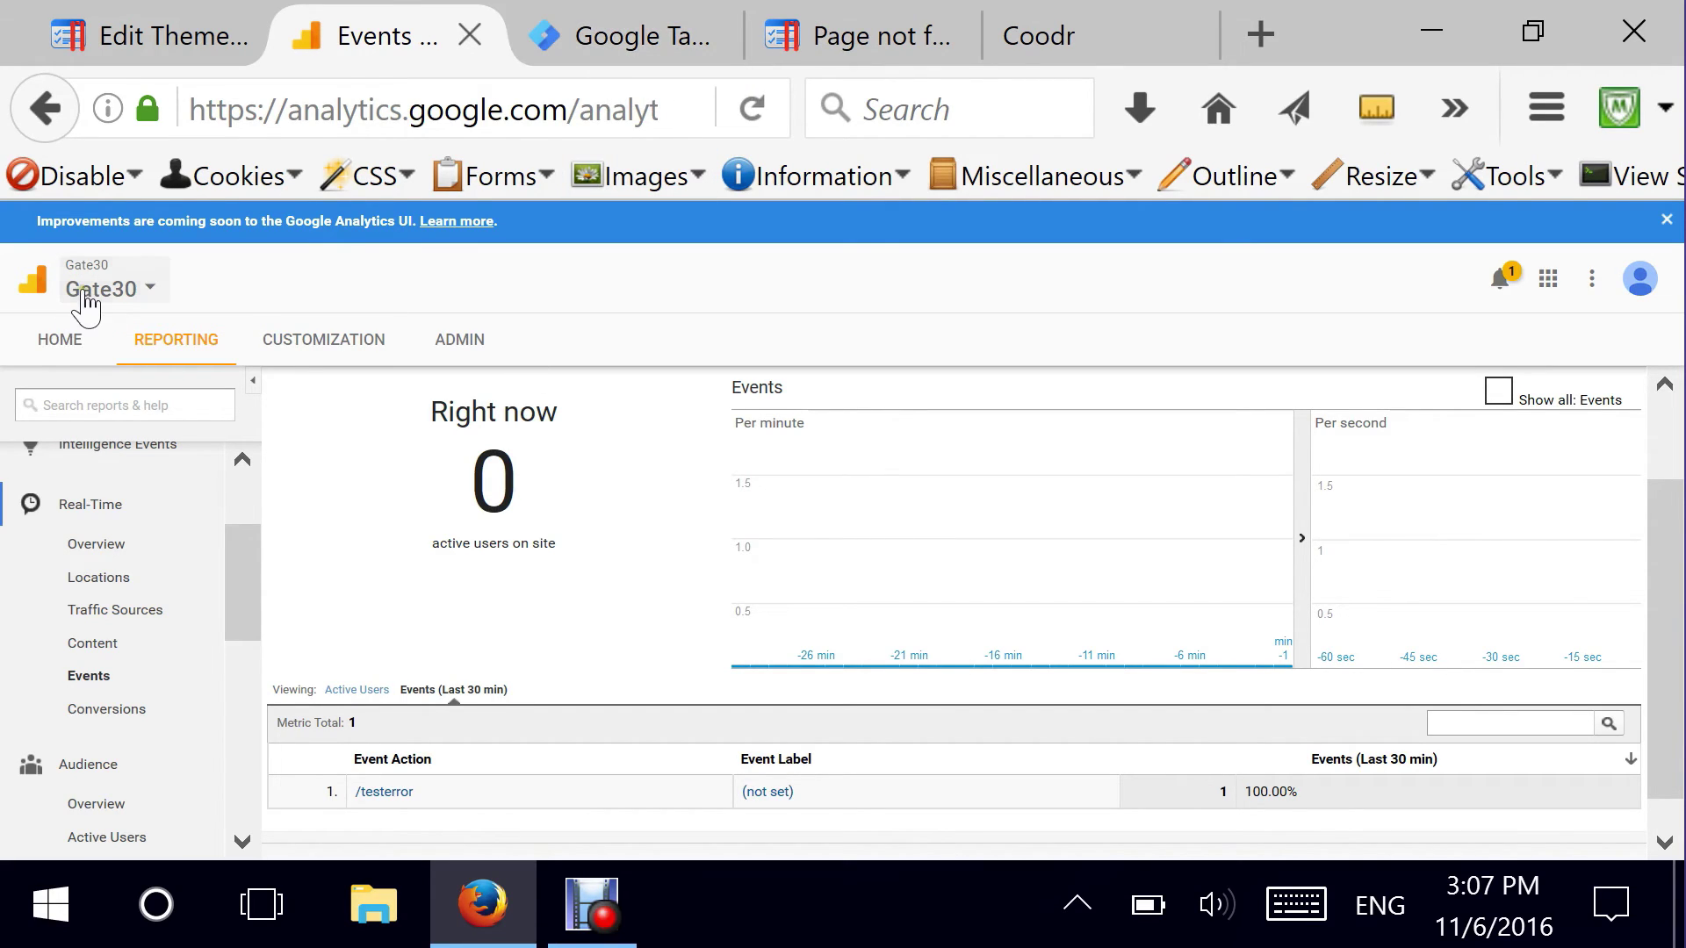
- Start a new custom report for the Gate30 view and title it "404 Page Tracking"
left_click(303, 340)
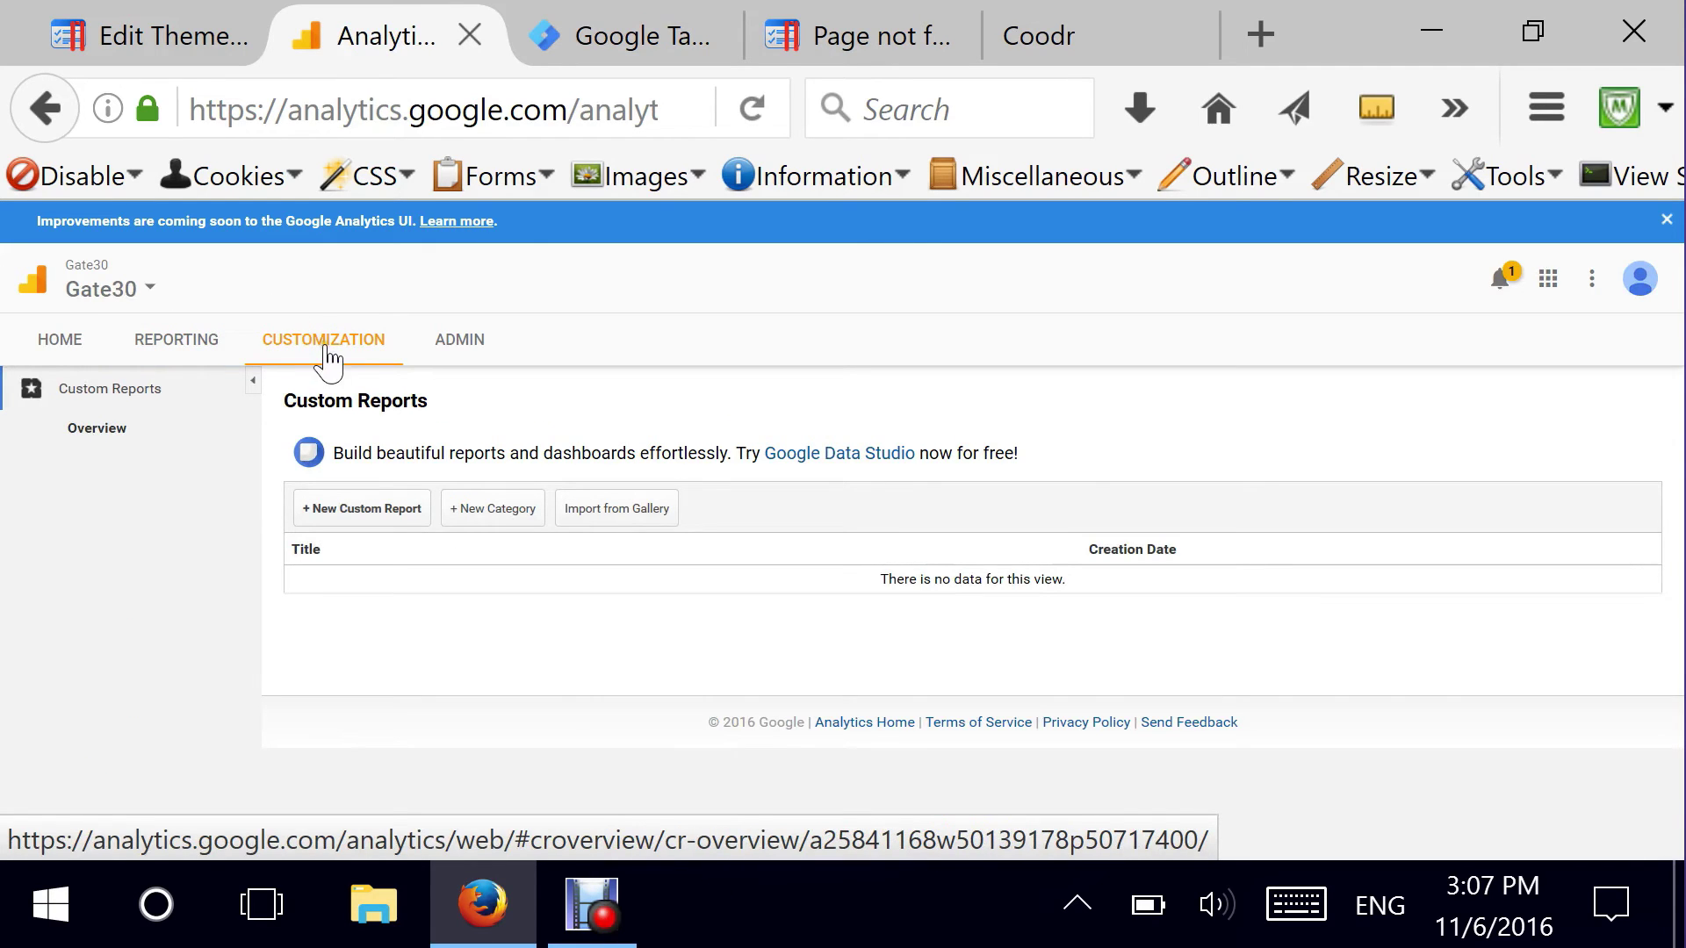
left_click(365, 519)
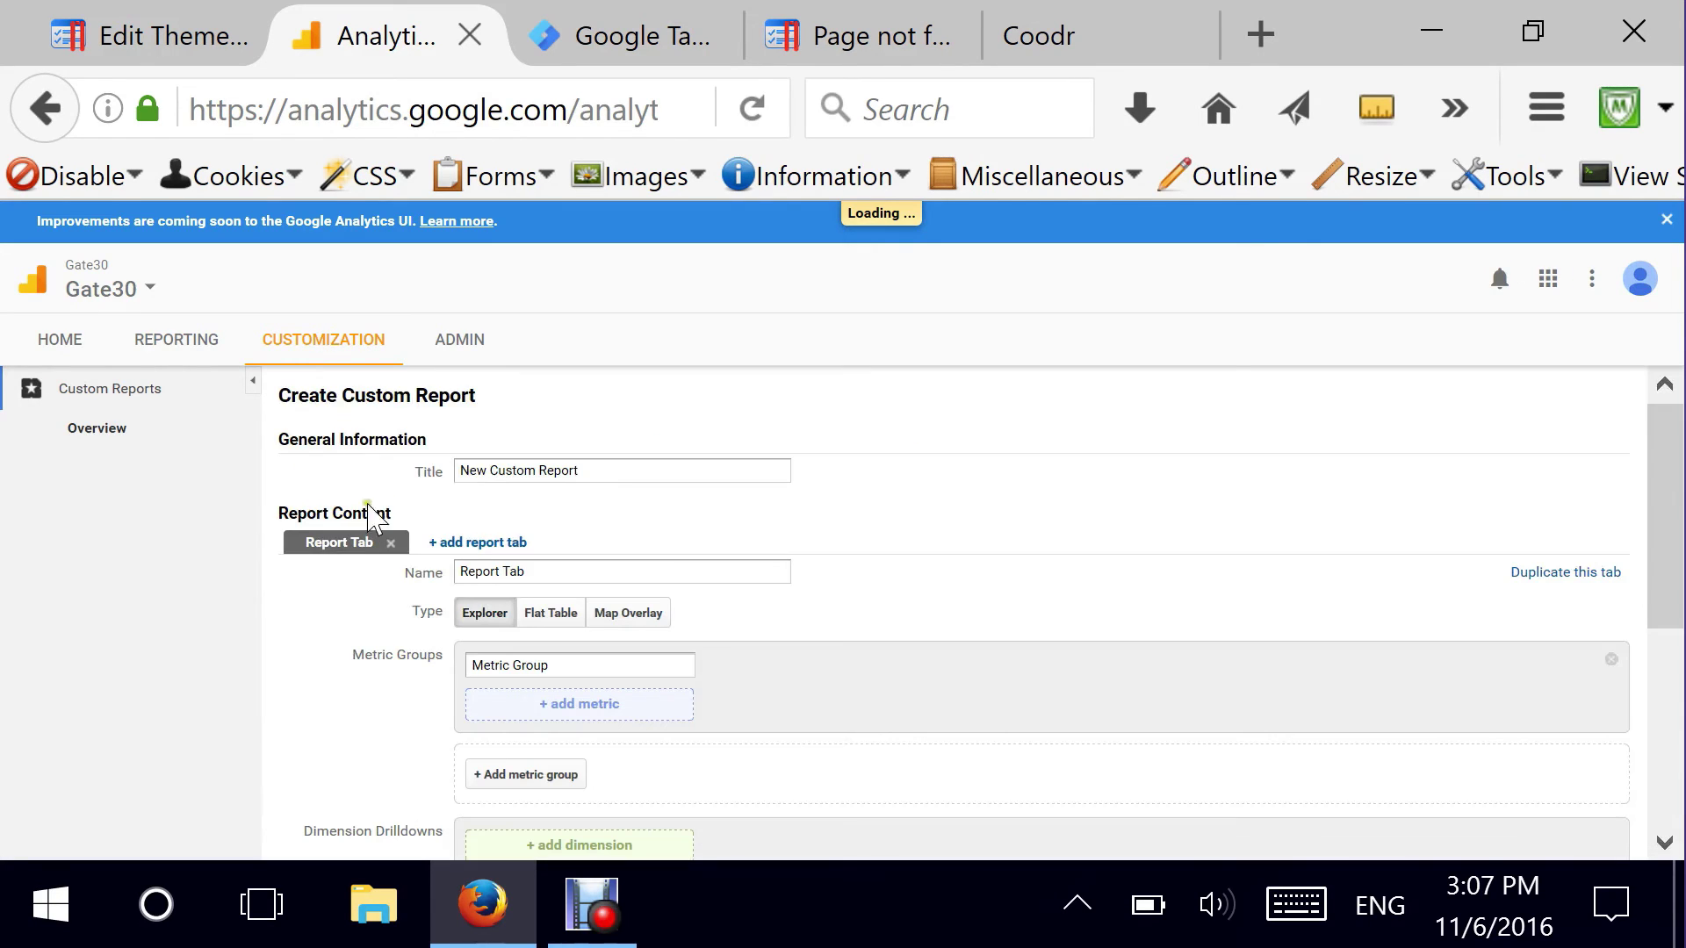
left_click(424, 460)
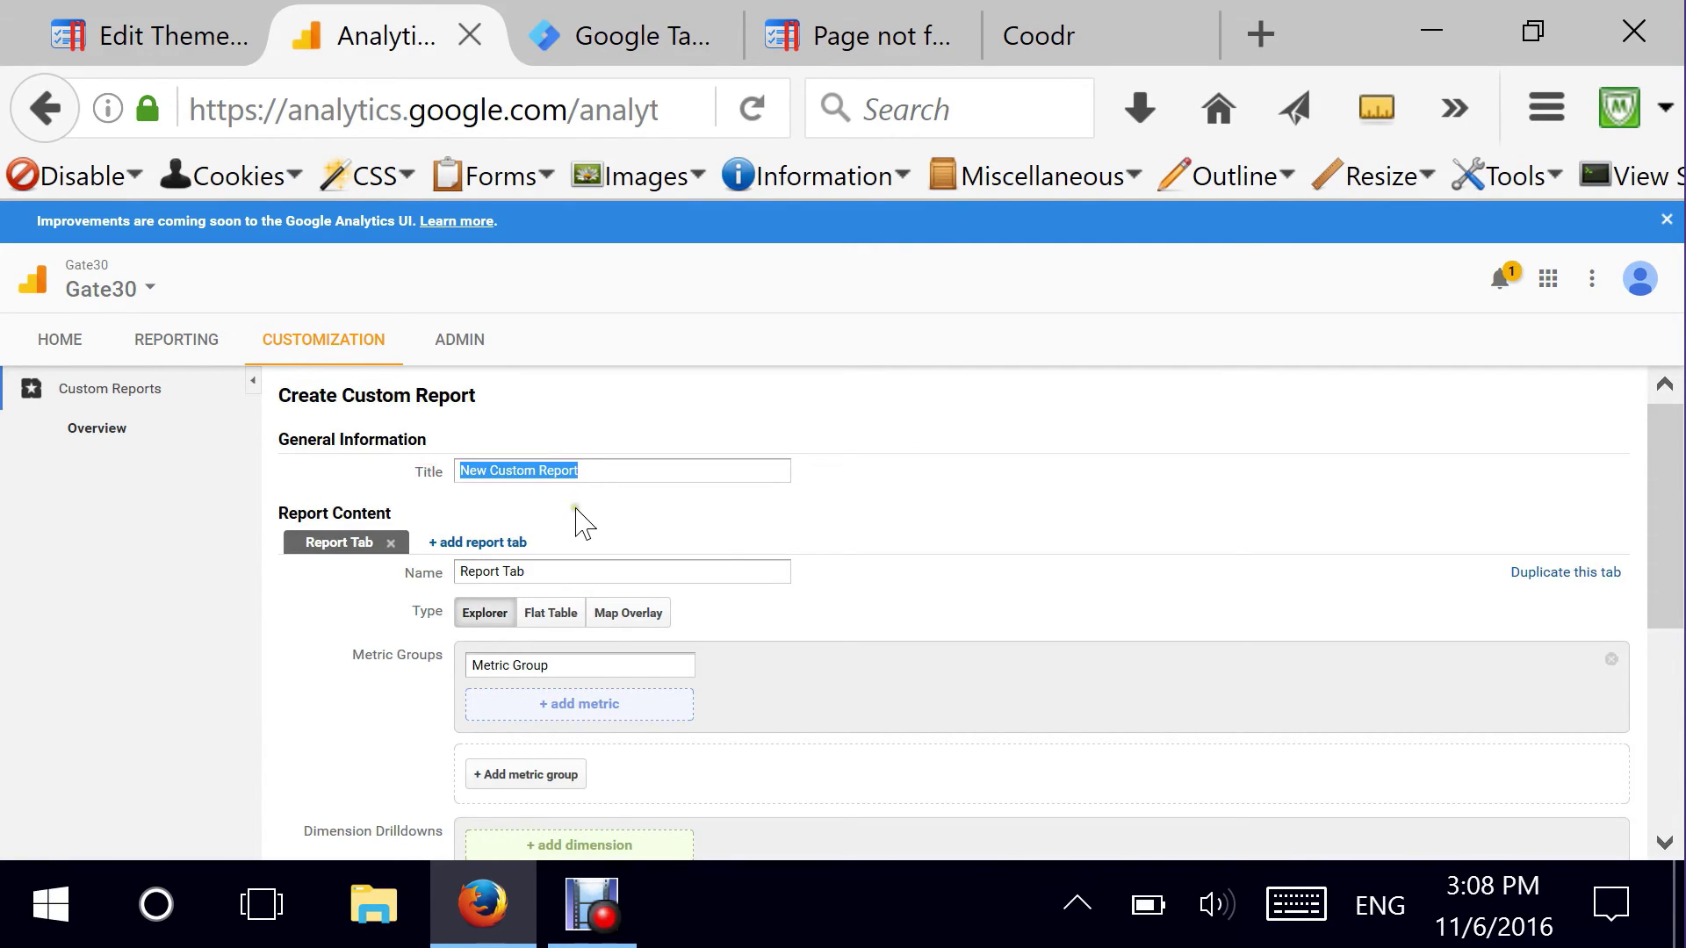
type("404 P")
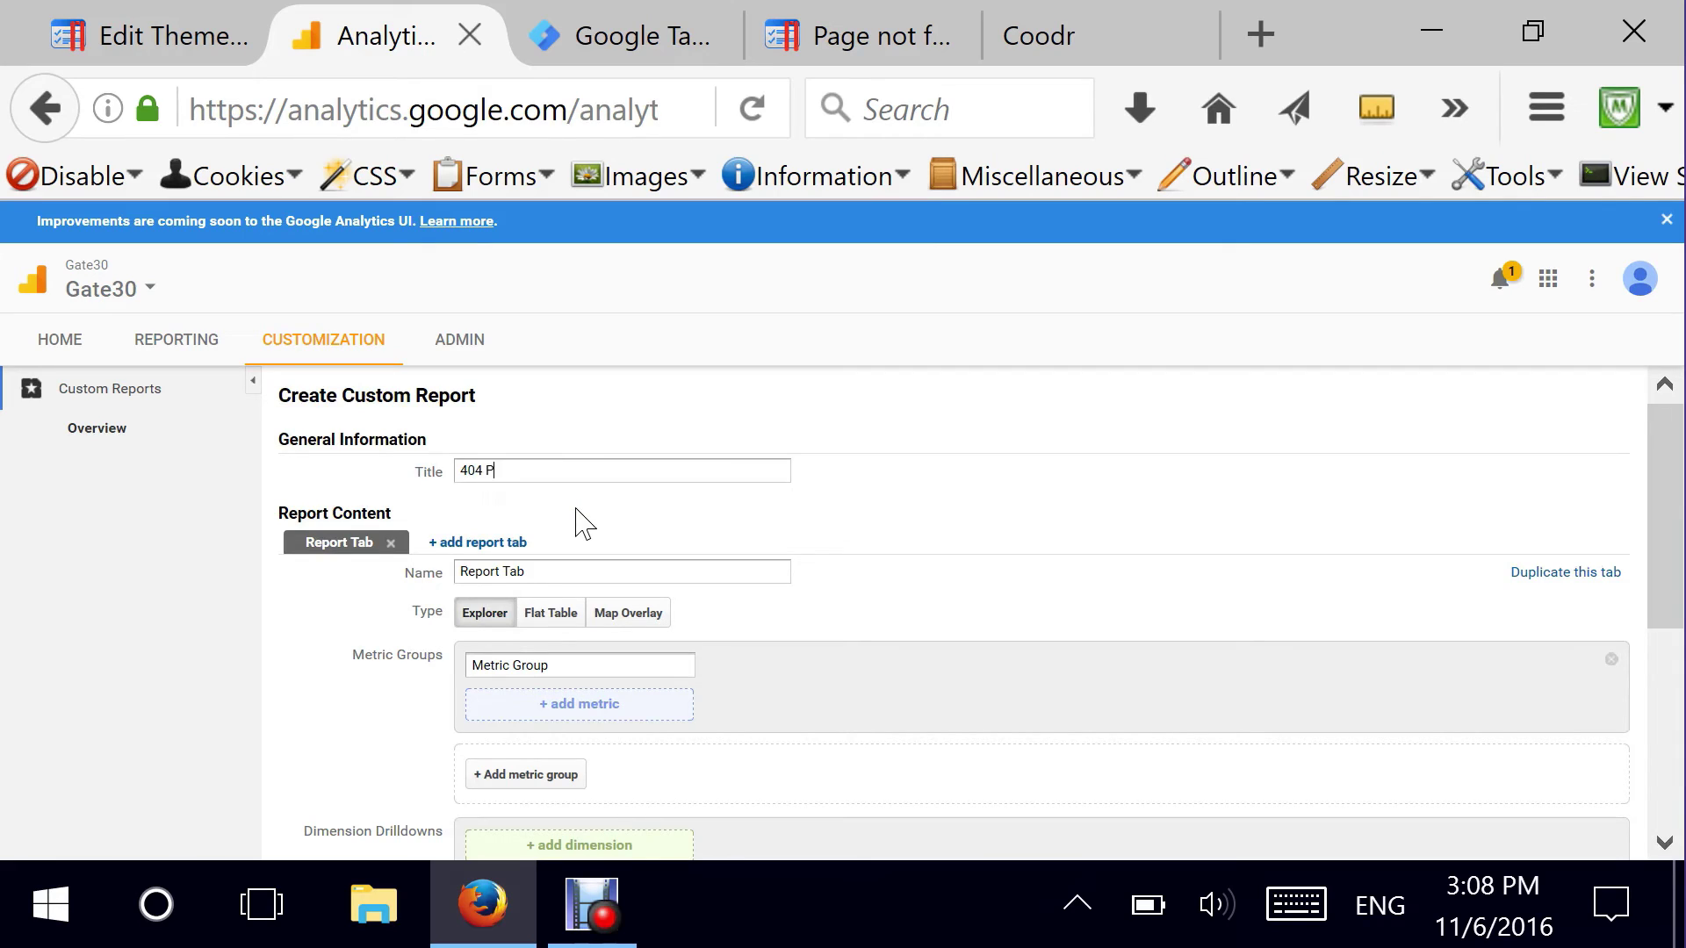
type("age Tracking")
- Name the report tab "404 Pages" and set its type to Flat Table
left_click_drag(548, 569, 437, 569)
type("404 ")
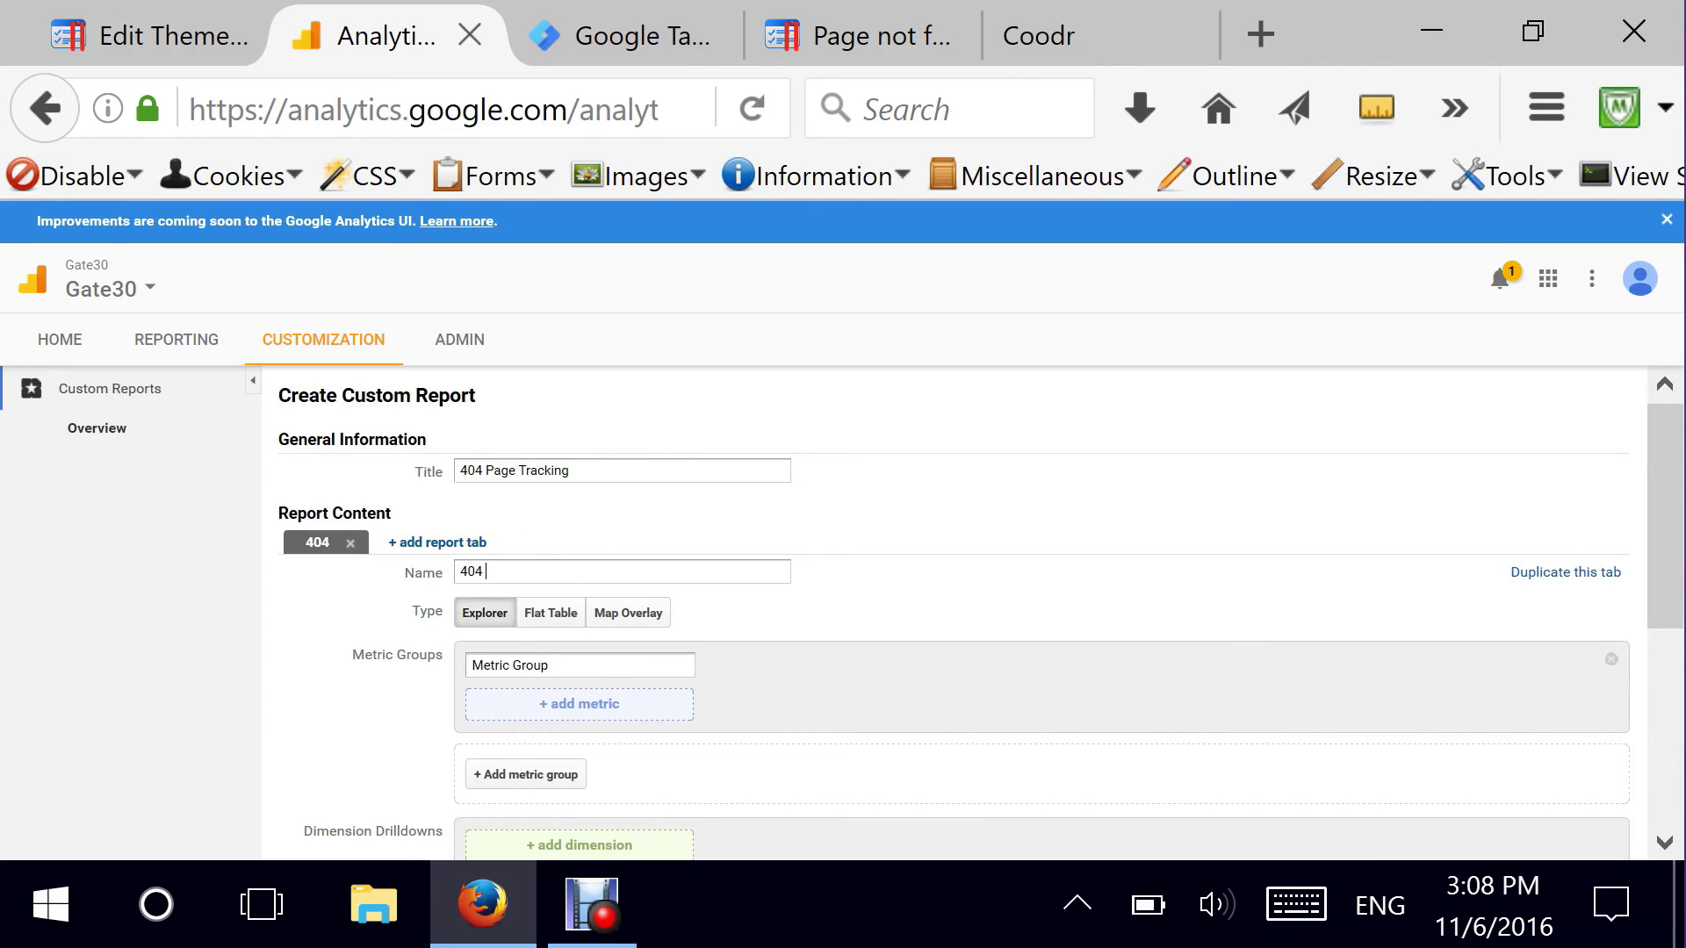
type("Pages")
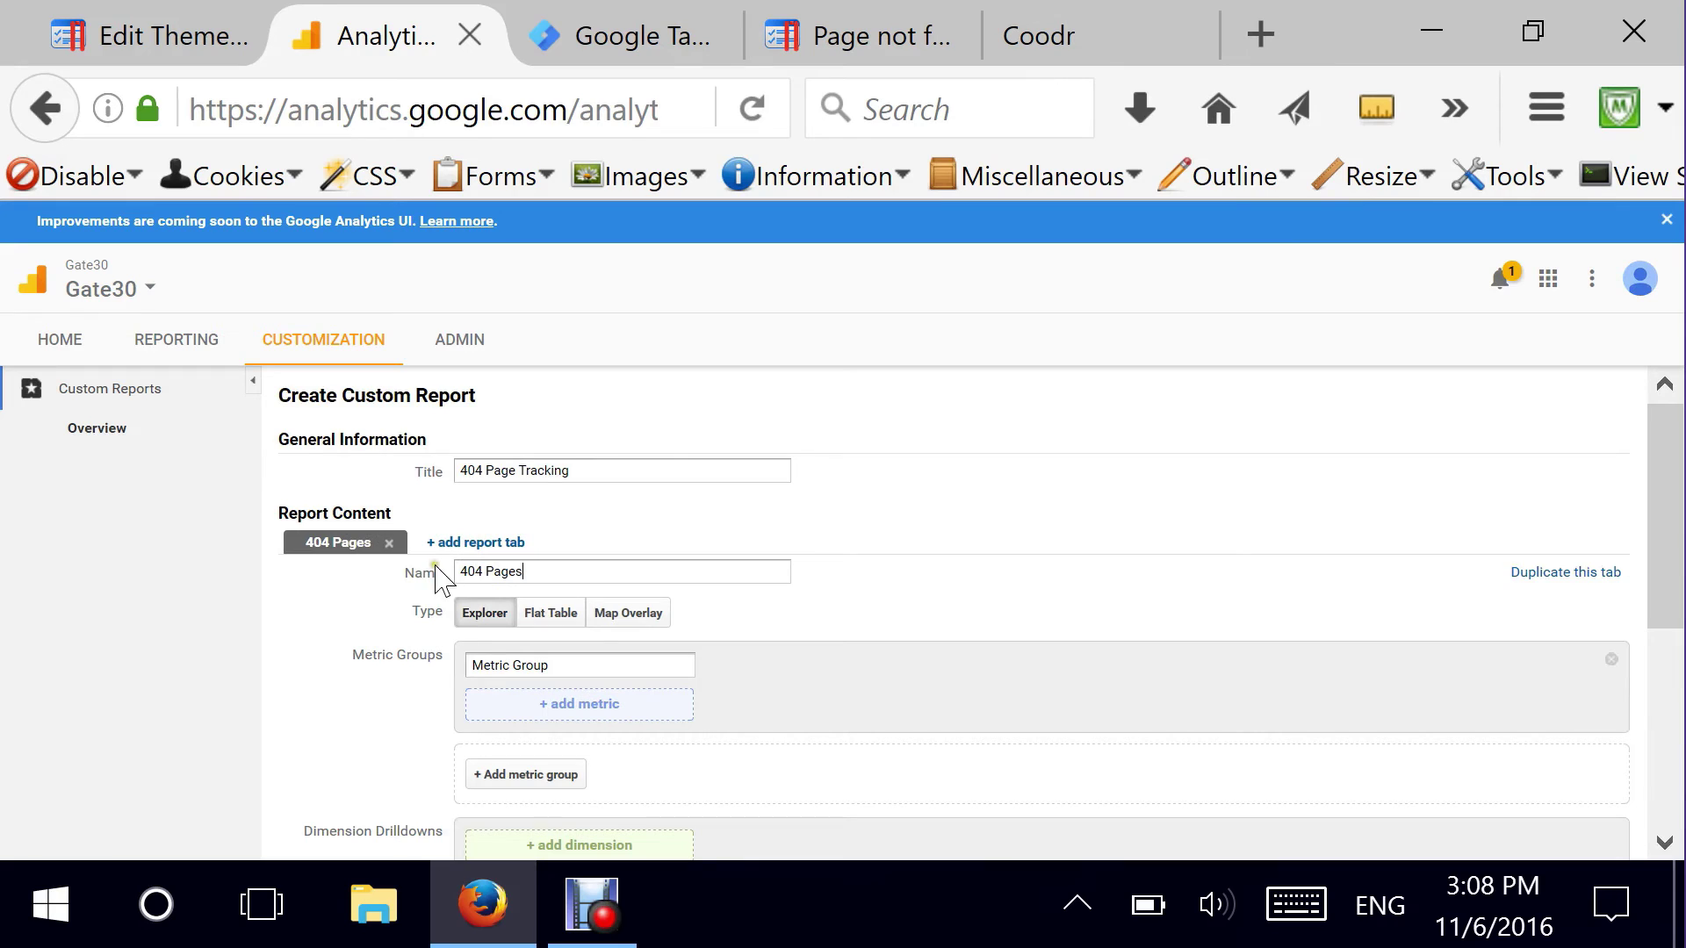
scroll(727, 621, "down", 1)
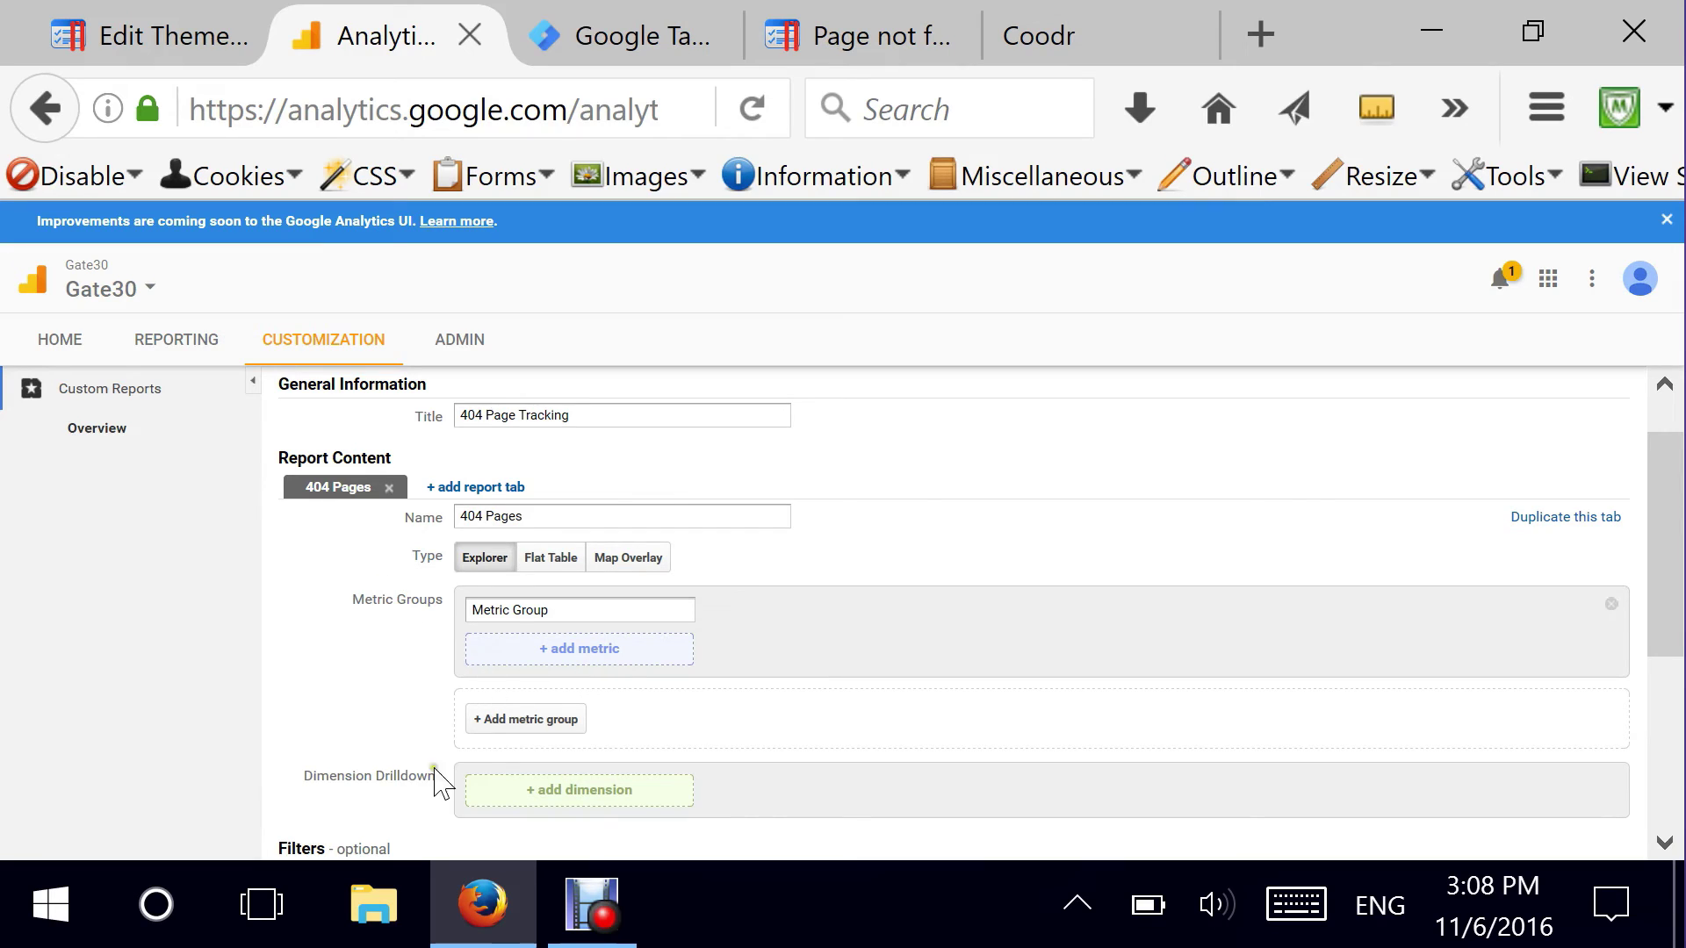
scroll(651, 711, "down", 1)
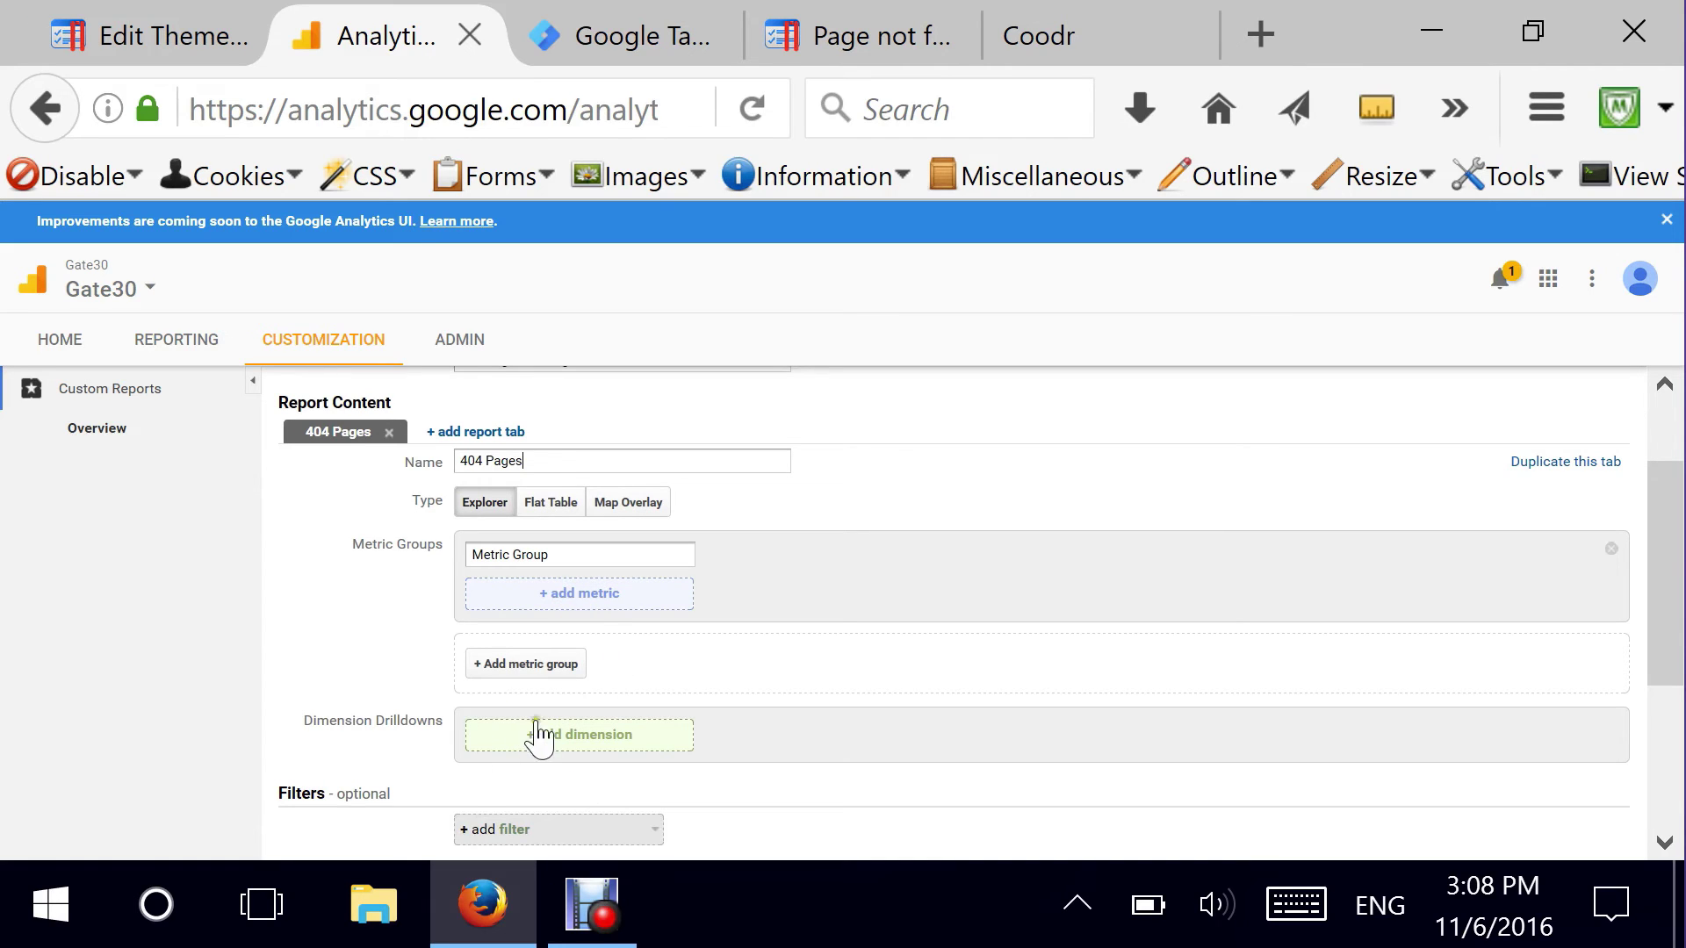
left_click(558, 515)
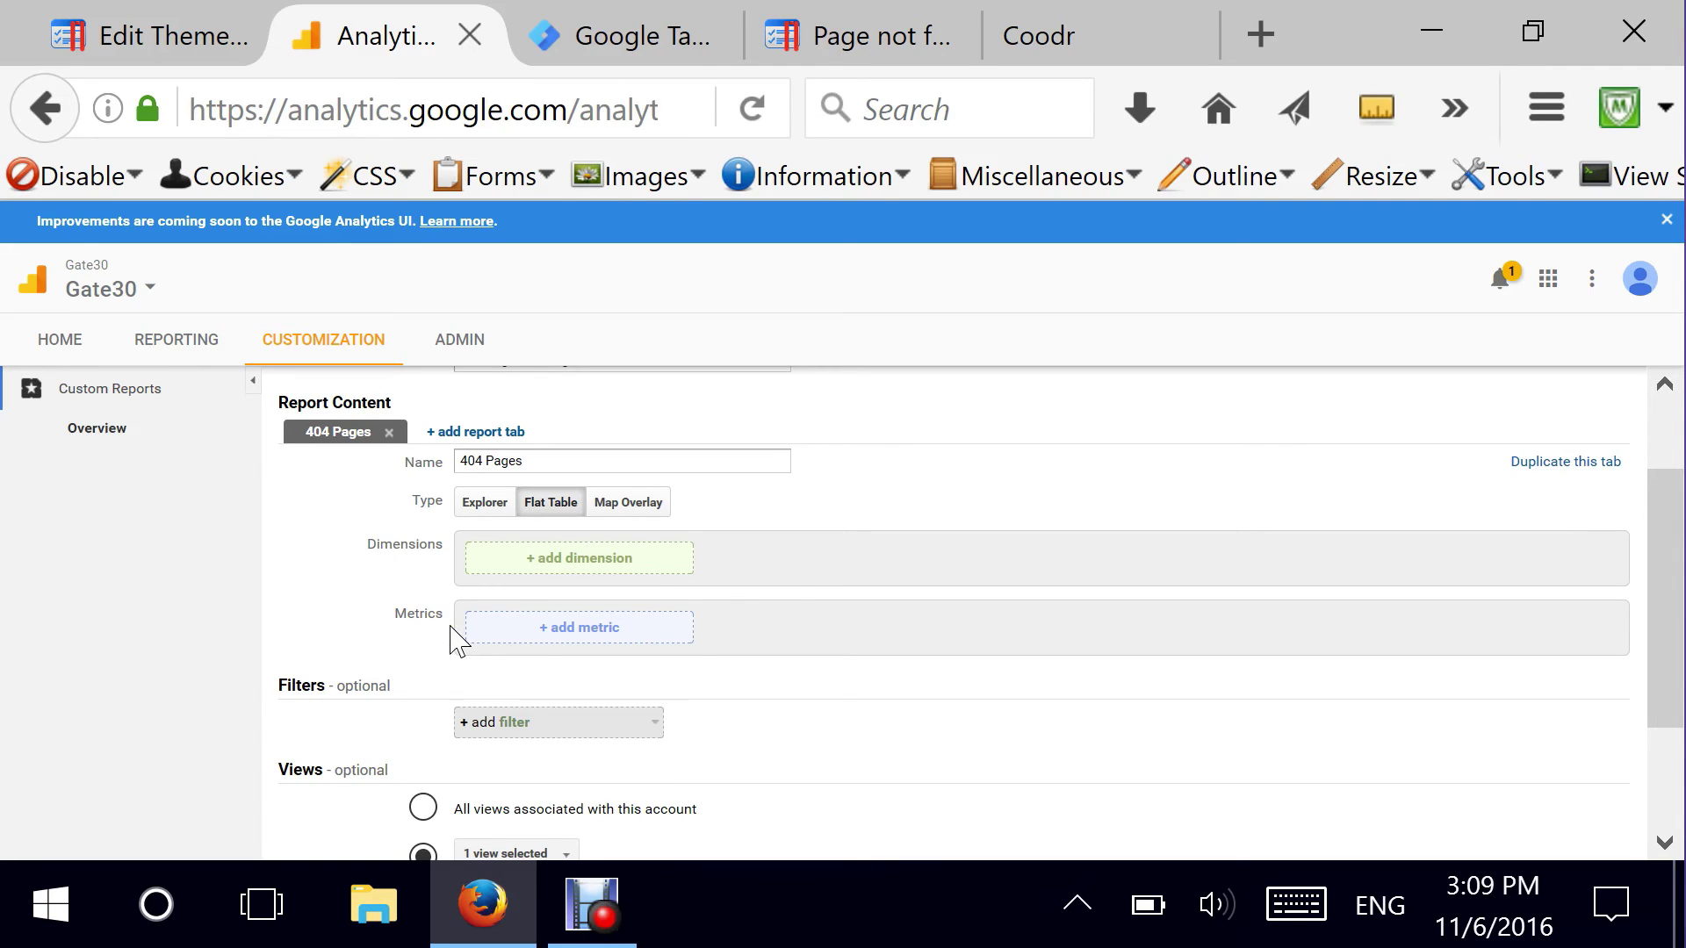
- Add the 404 Pageviews and Bounce Rate metrics to the flat table
left_click(557, 628)
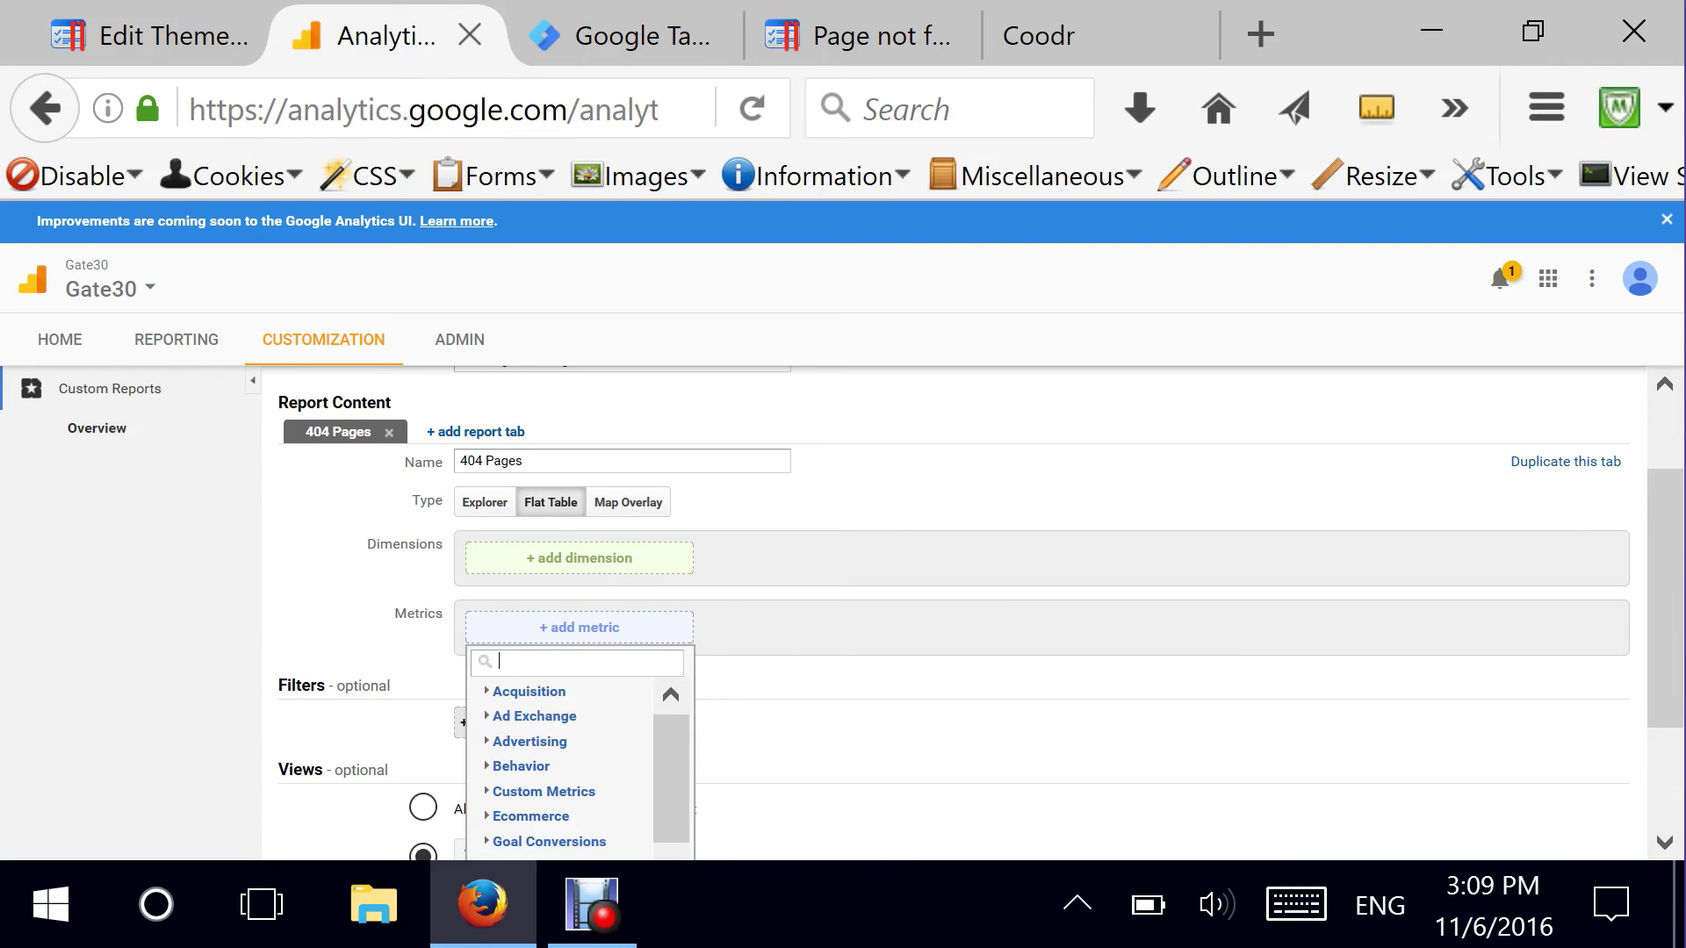
type("404")
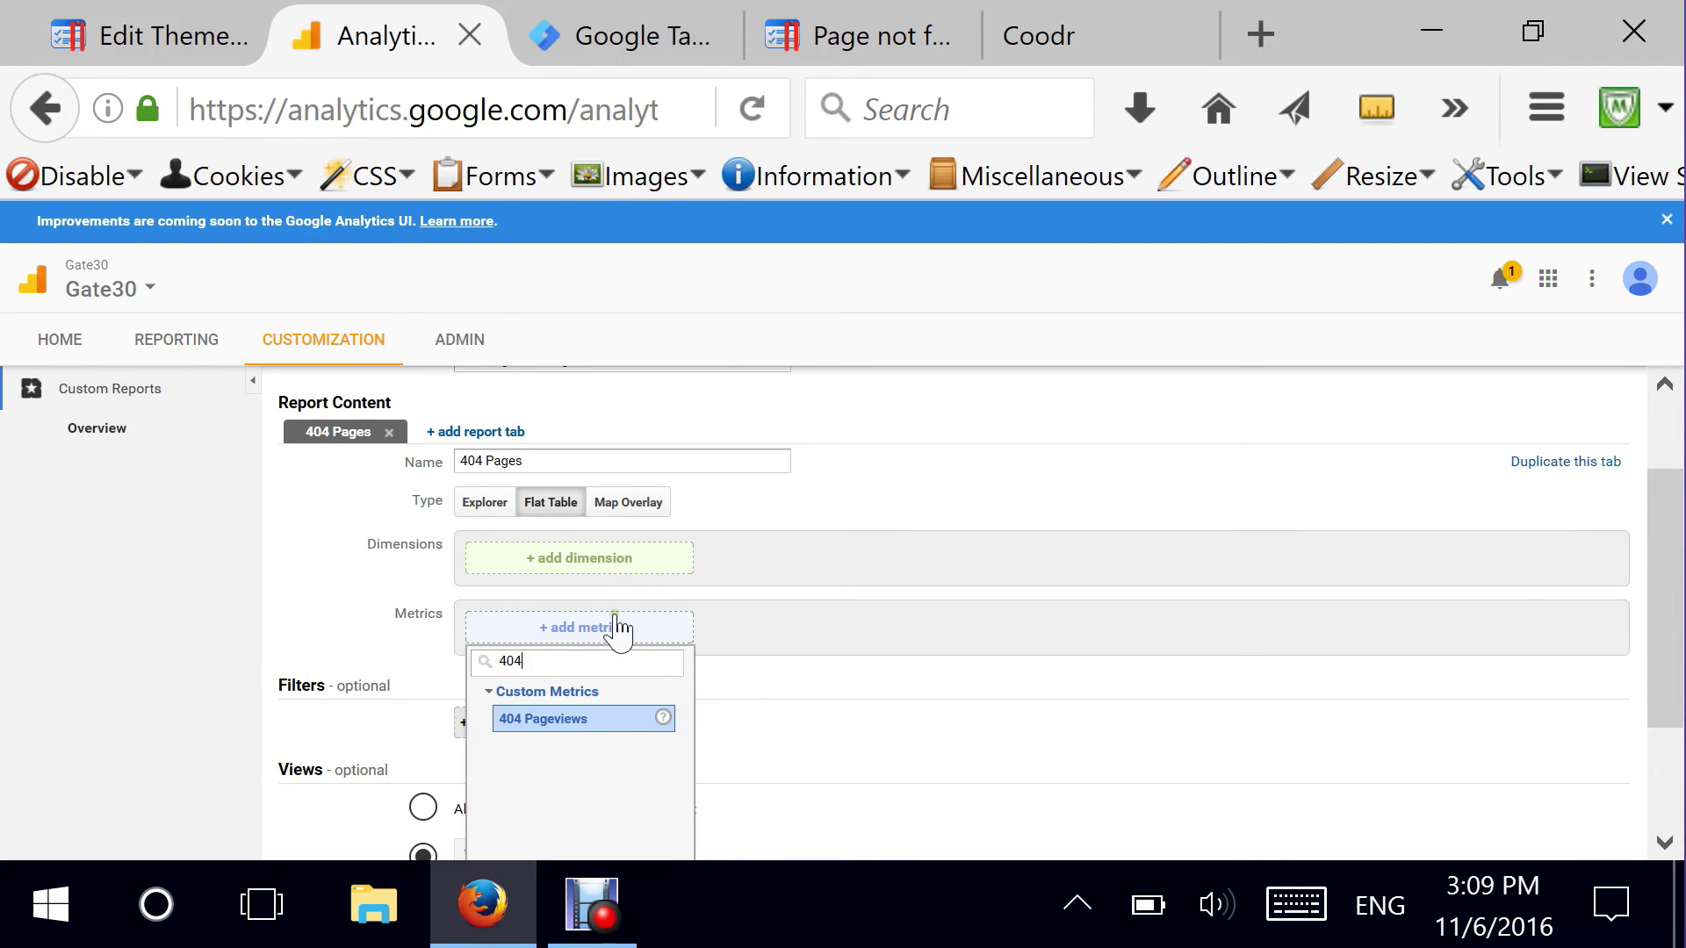
left_click(559, 721)
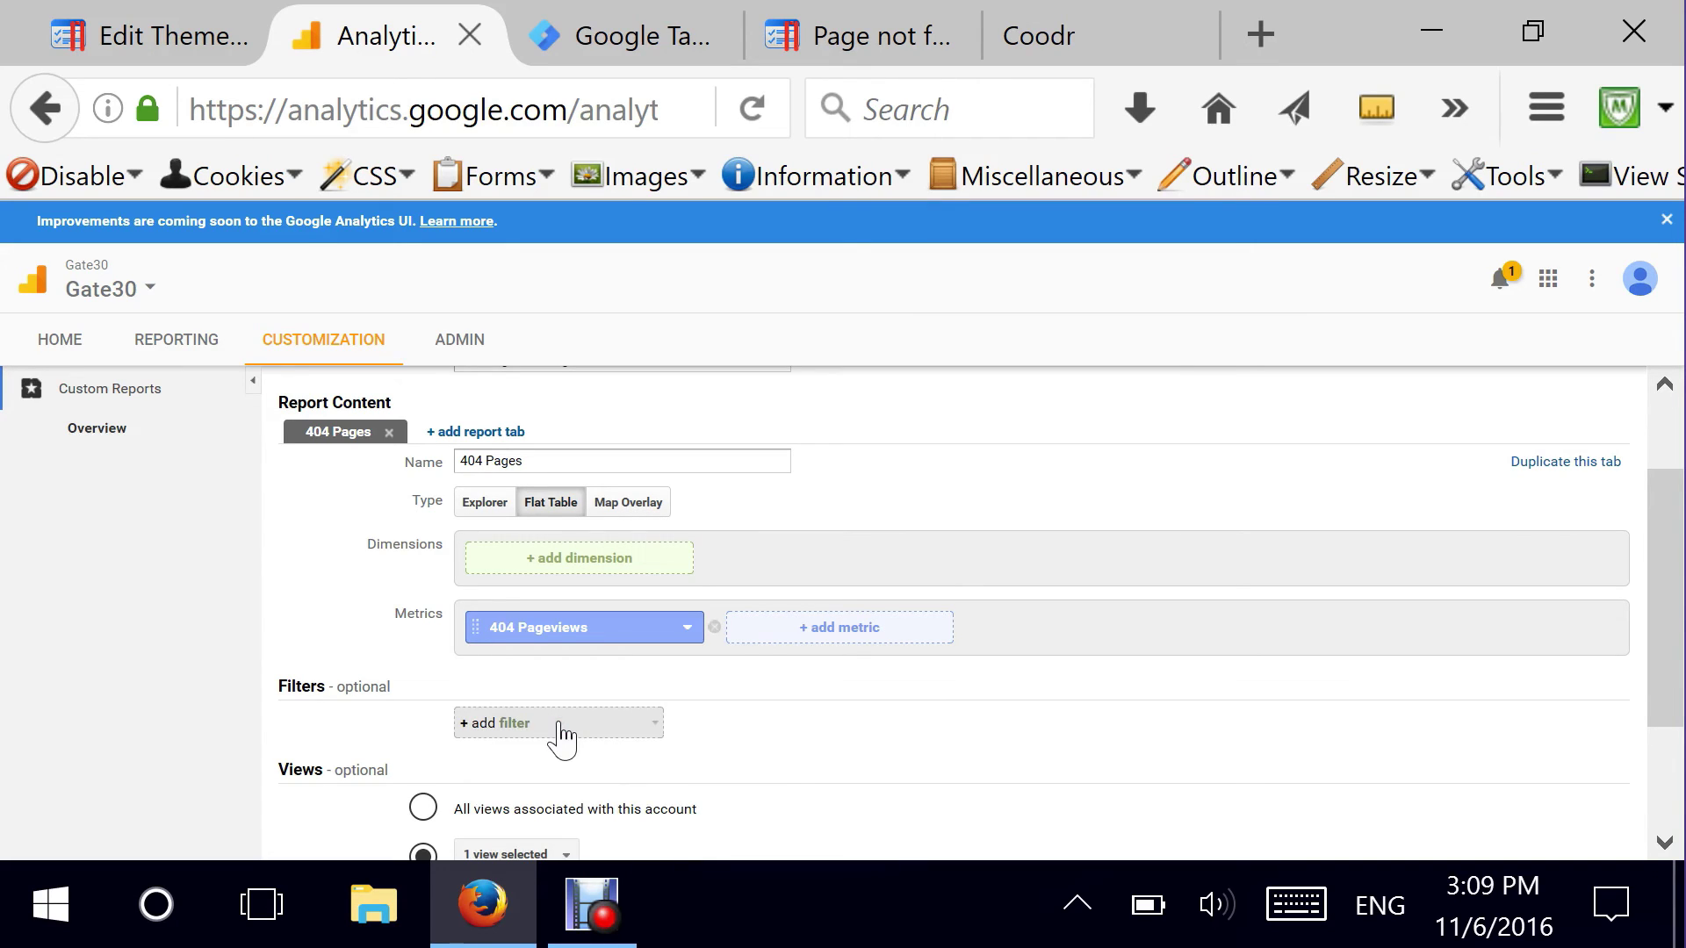
left_click(804, 630)
type("Bounce")
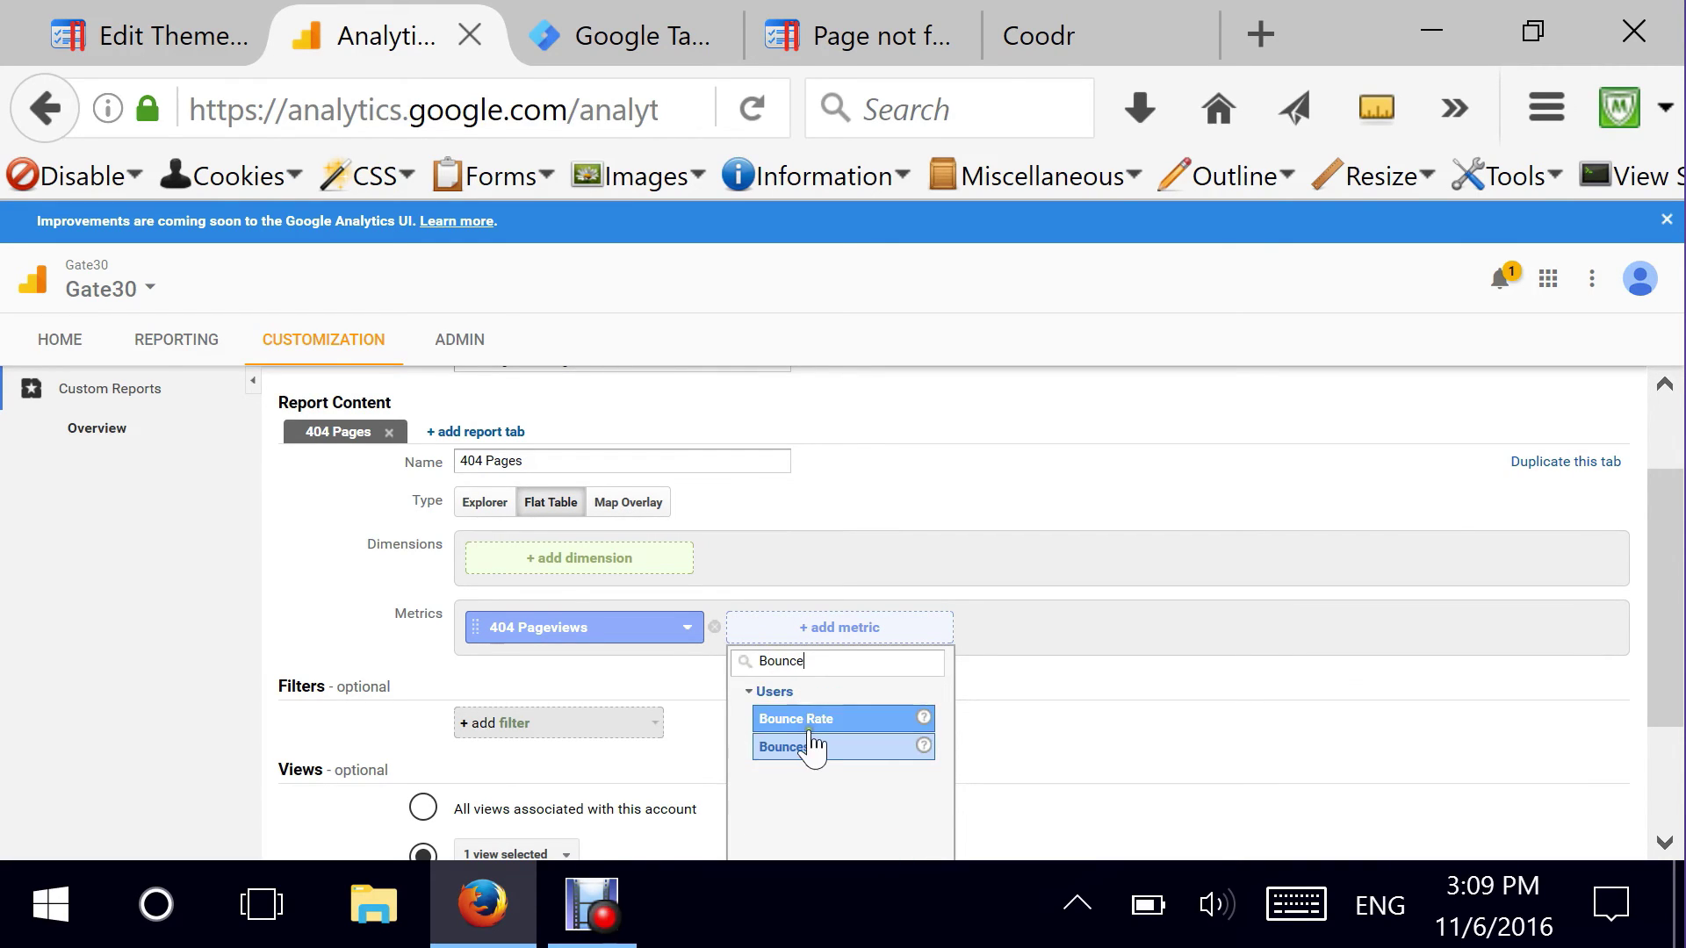
left_click(839, 720)
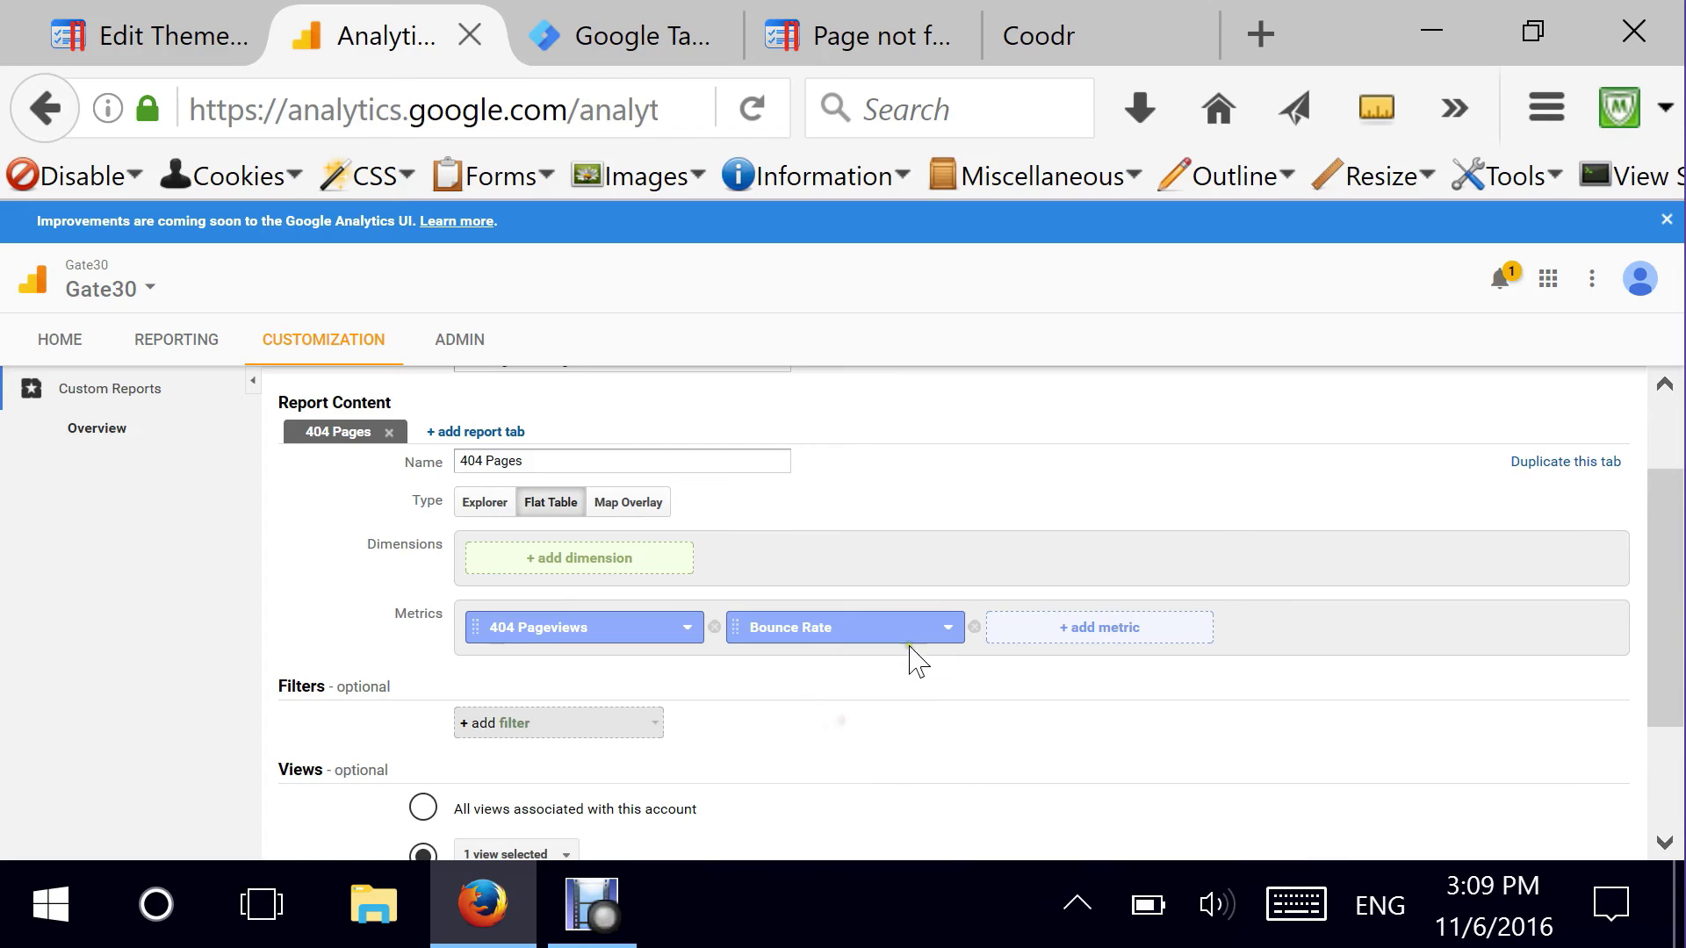
- Add Exits and Time on Page as further metrics of the flat table
left_click(1051, 643)
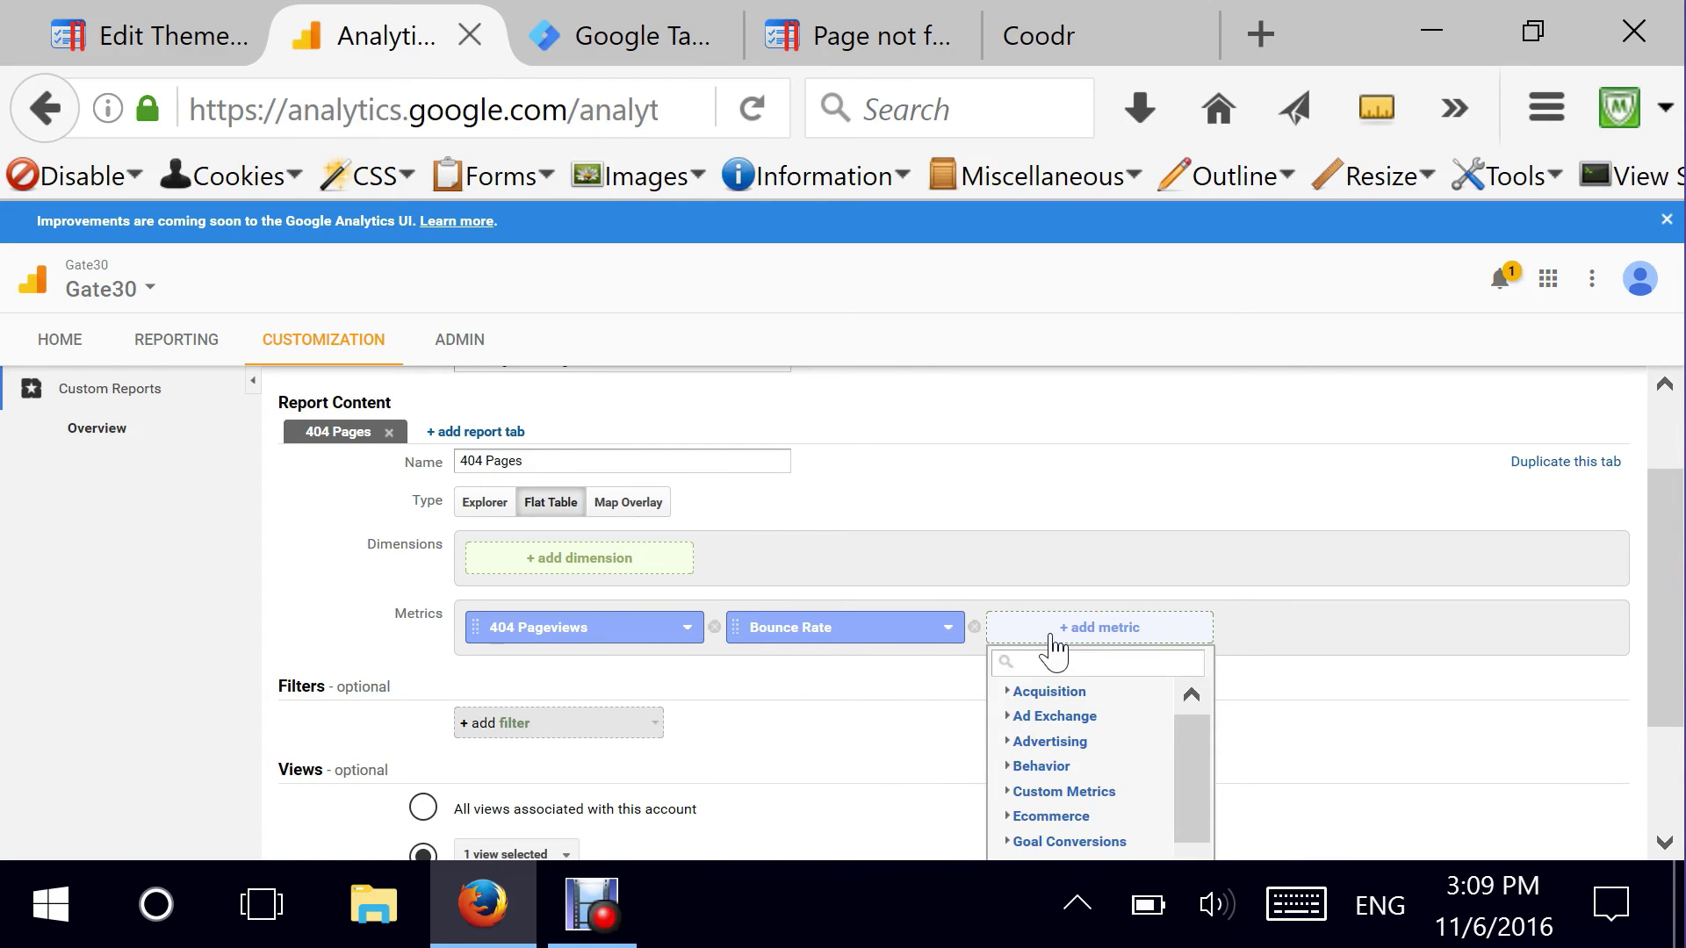
type("Ex")
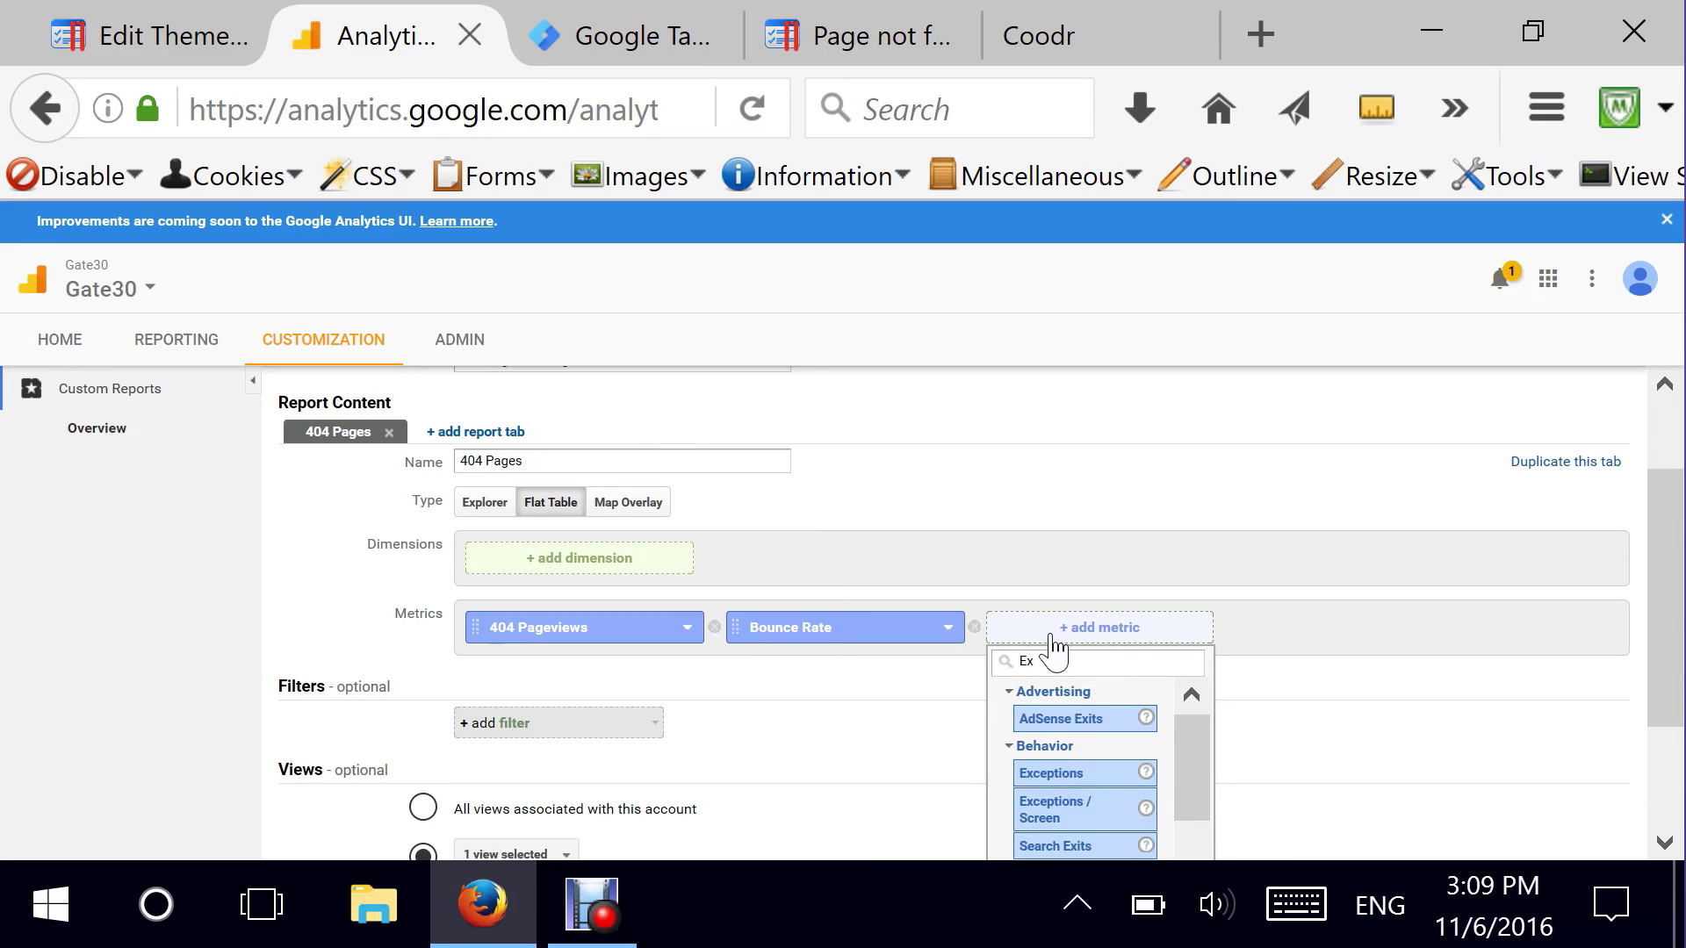
type("i")
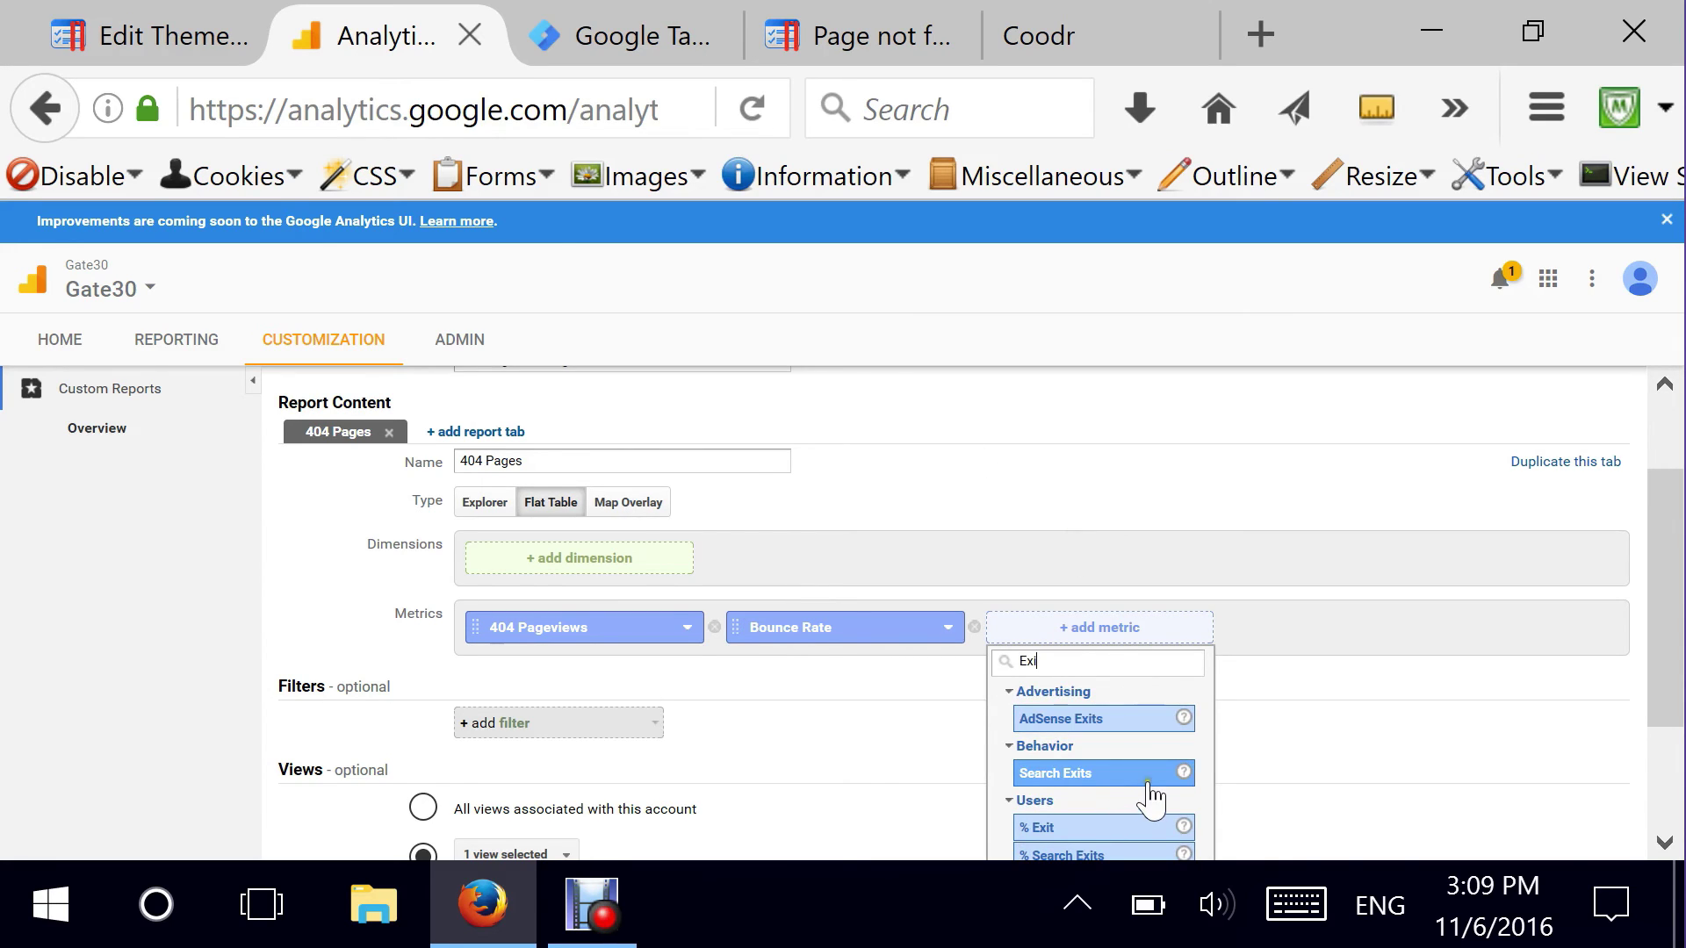
scroll(1158, 794, "down", 1)
left_click(1080, 839)
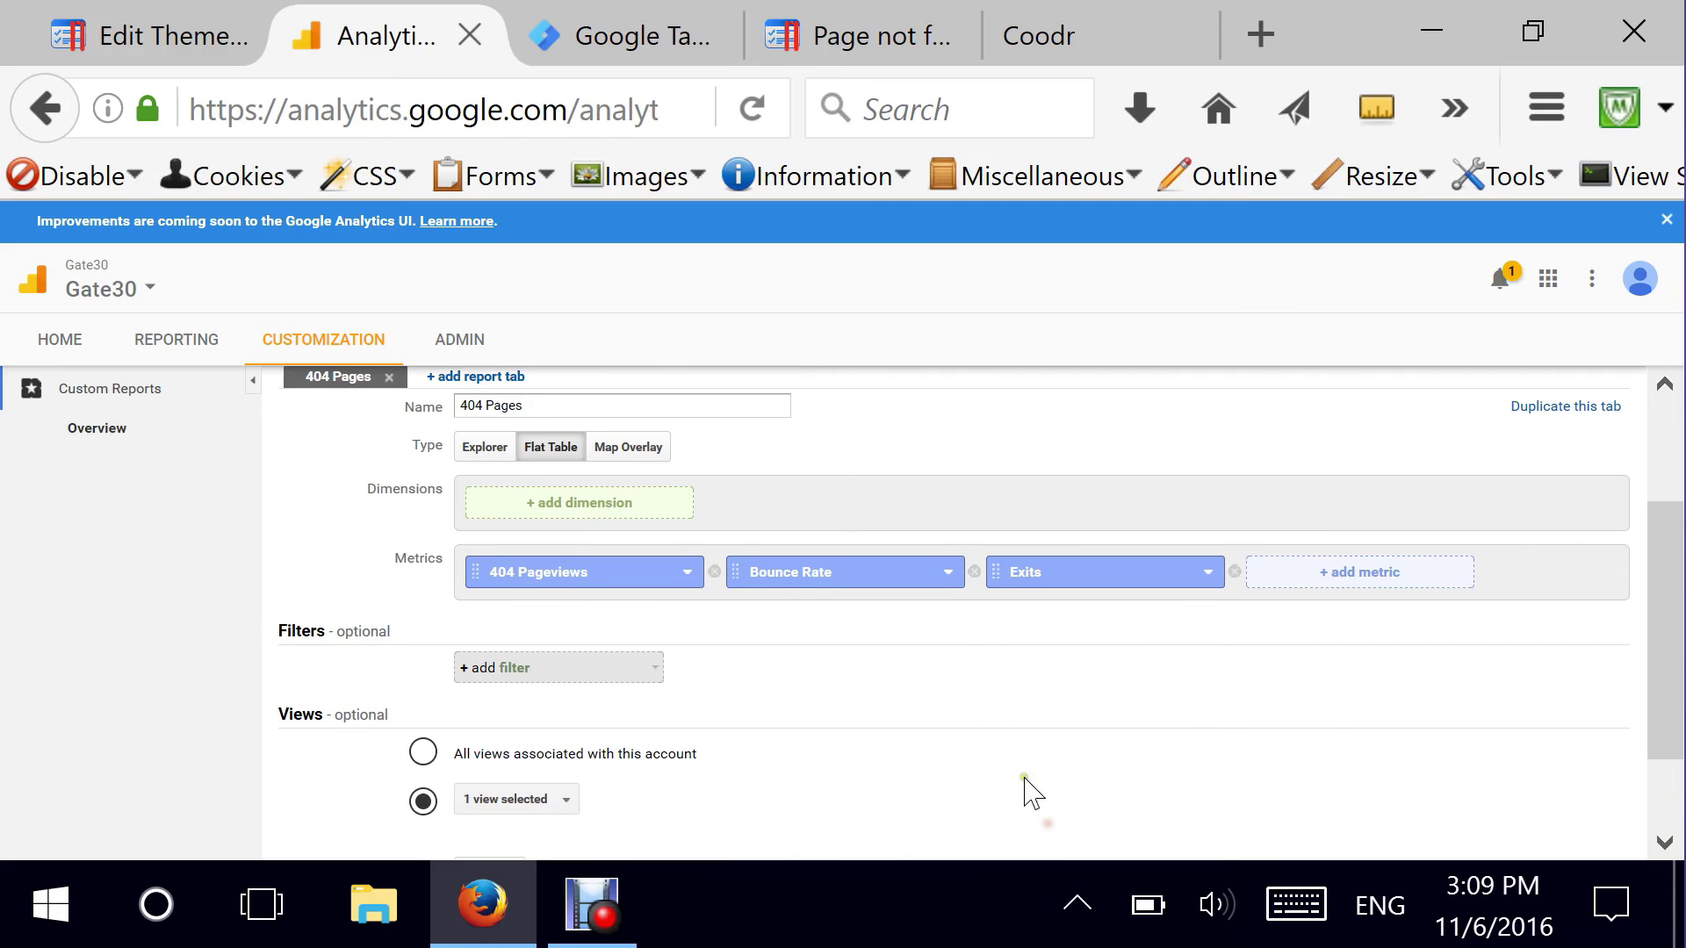
left_click(1340, 578)
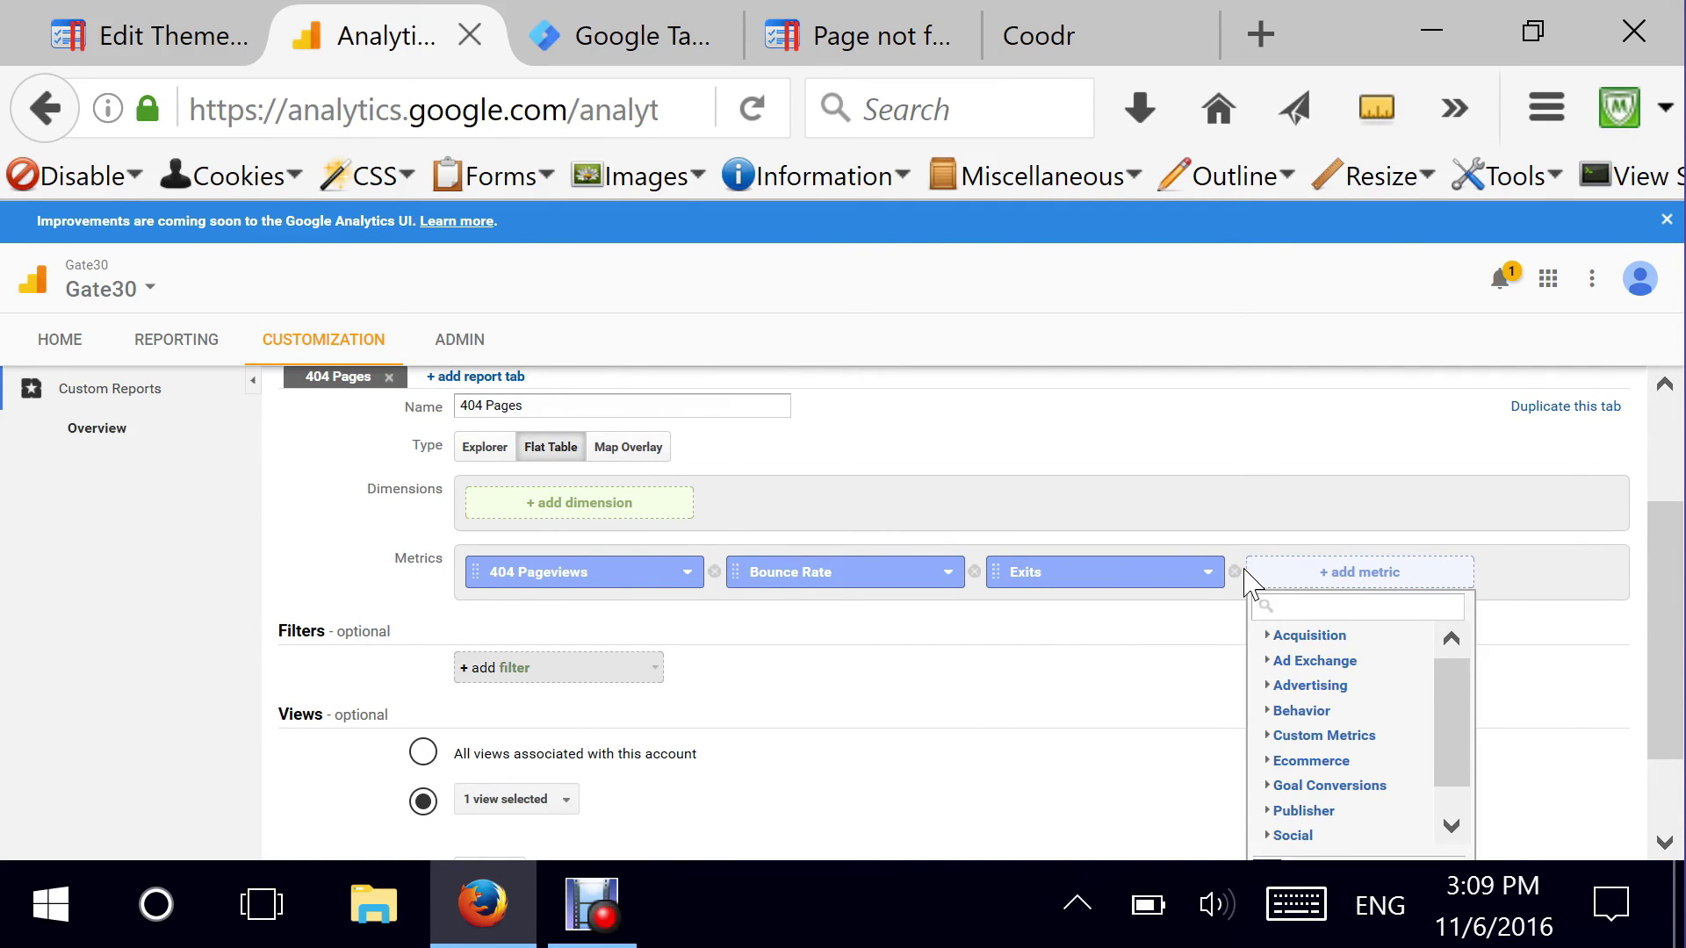
type("Time on")
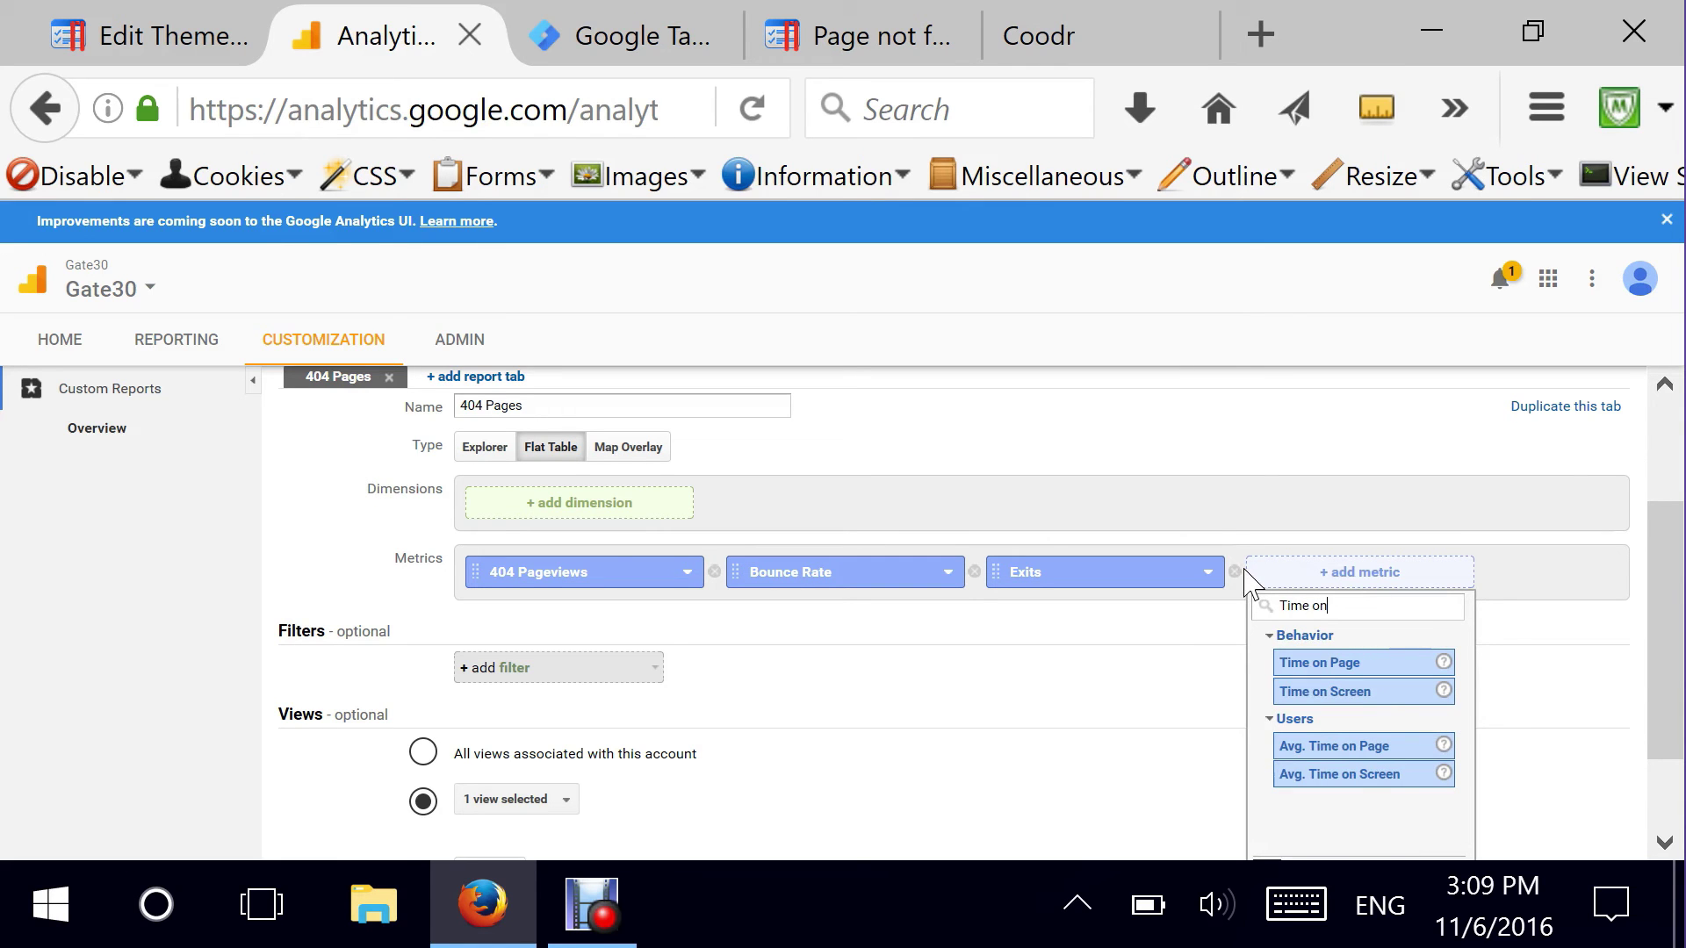
left_click(1300, 663)
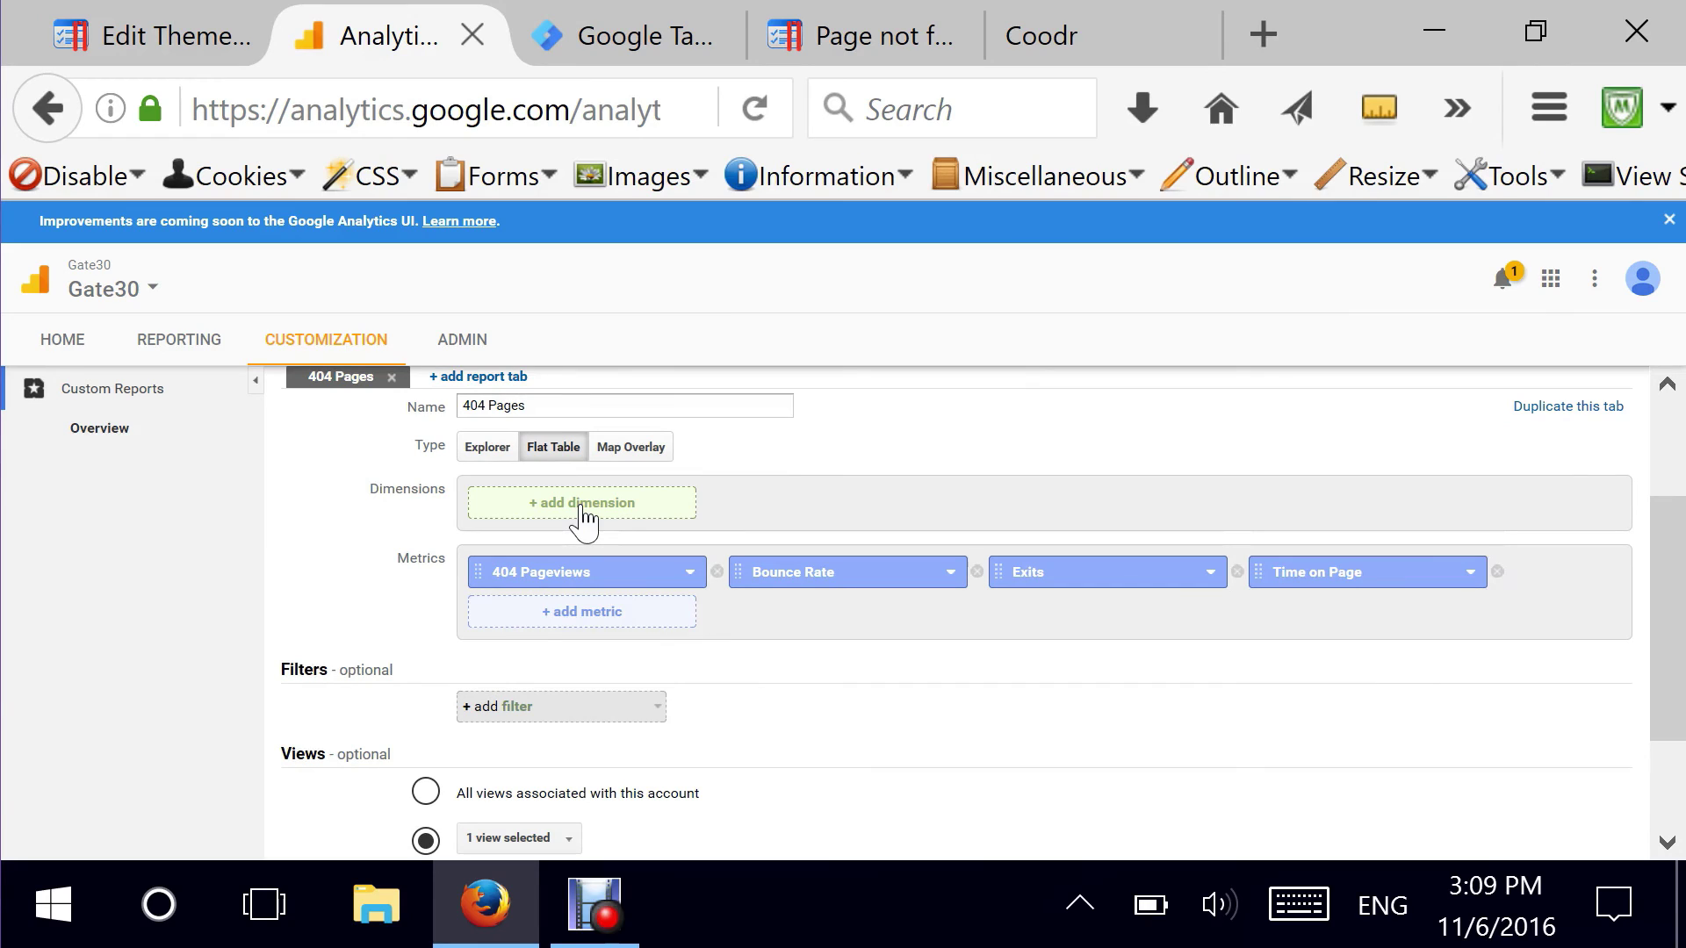
- Add the Page and 404 Referrer dimensions to the flat table and save the custom report
left_click(581, 507)
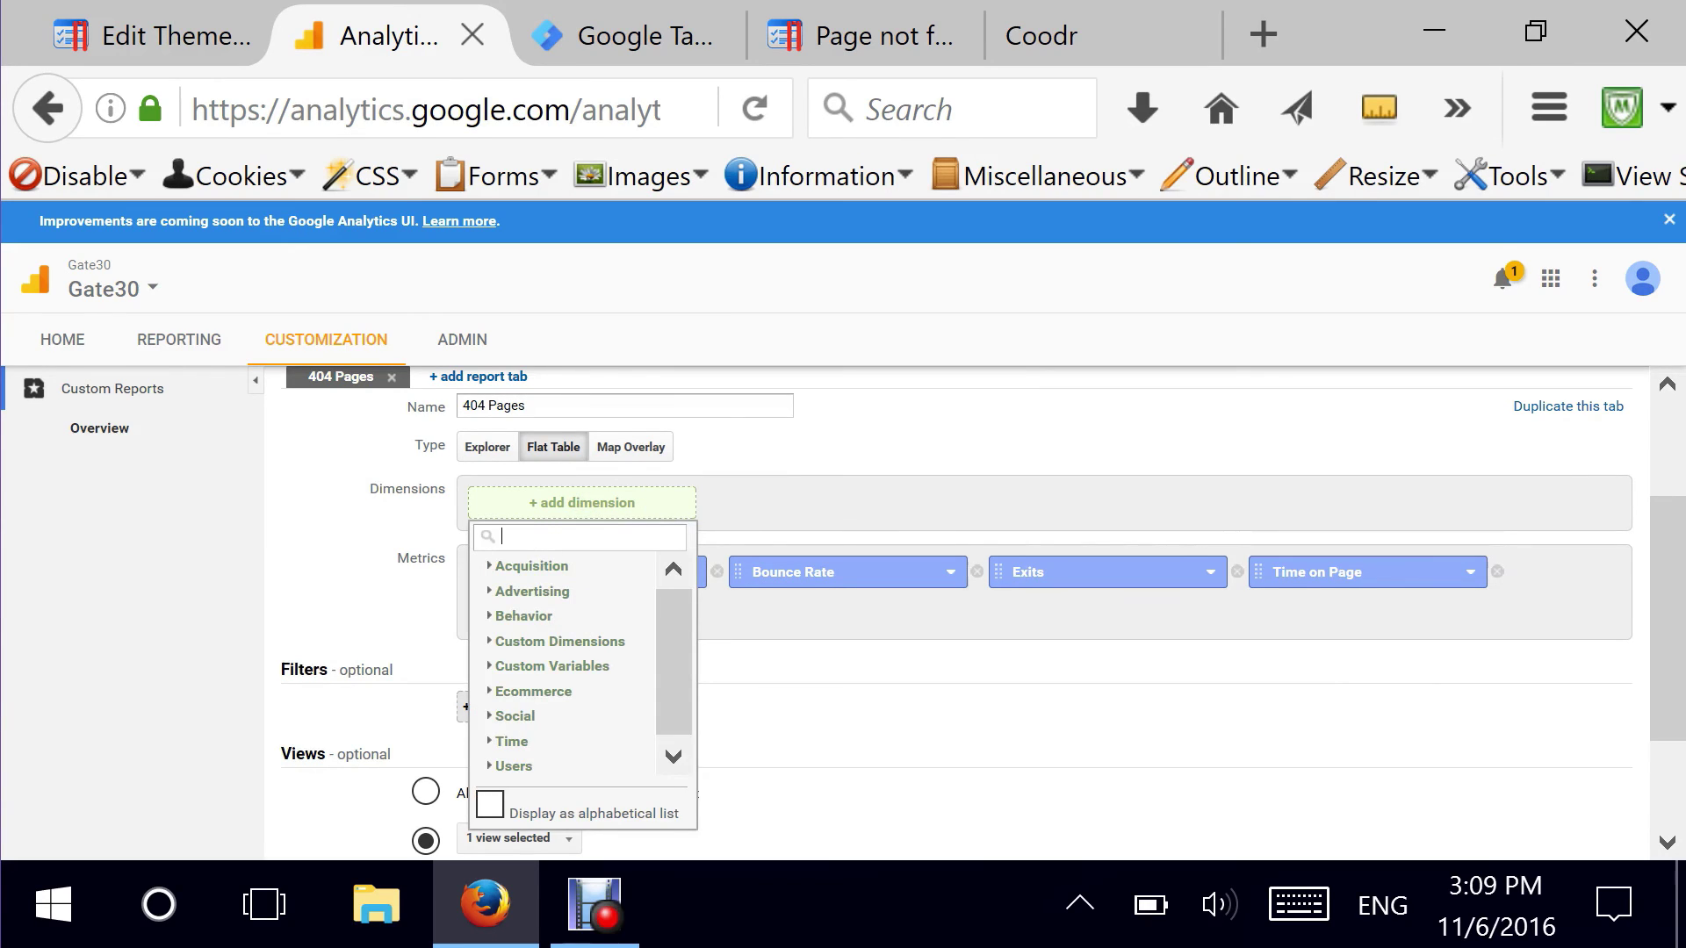
type("Page")
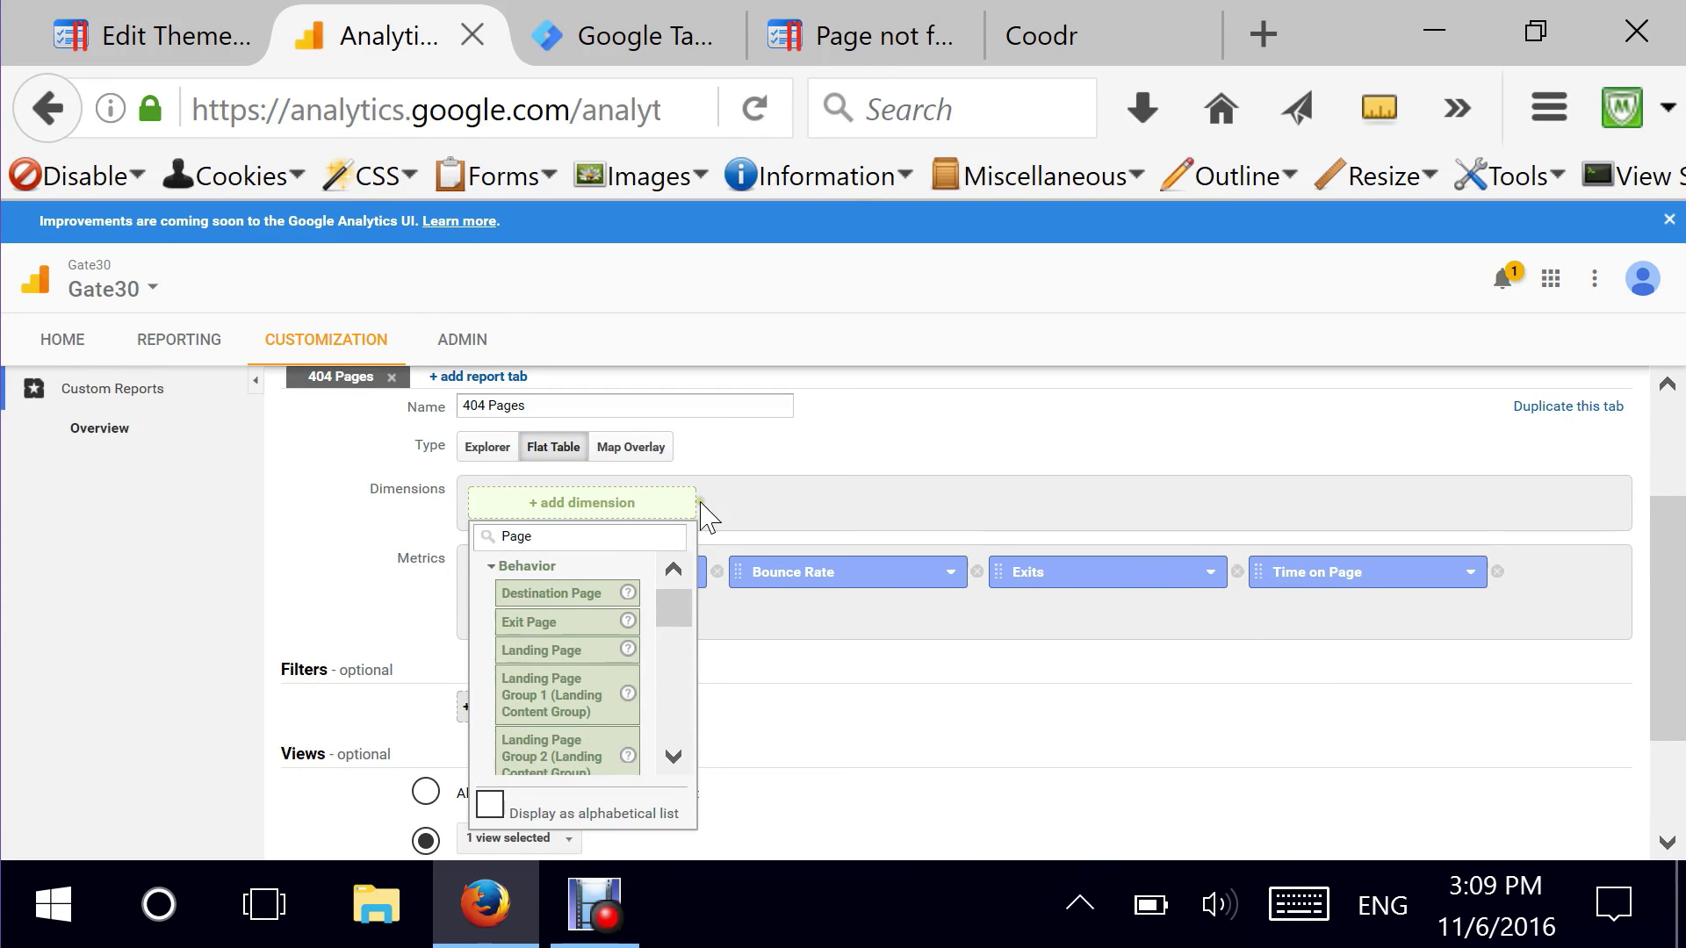
left_click_drag(669, 606, 666, 716)
scroll(562, 606, "up", 3)
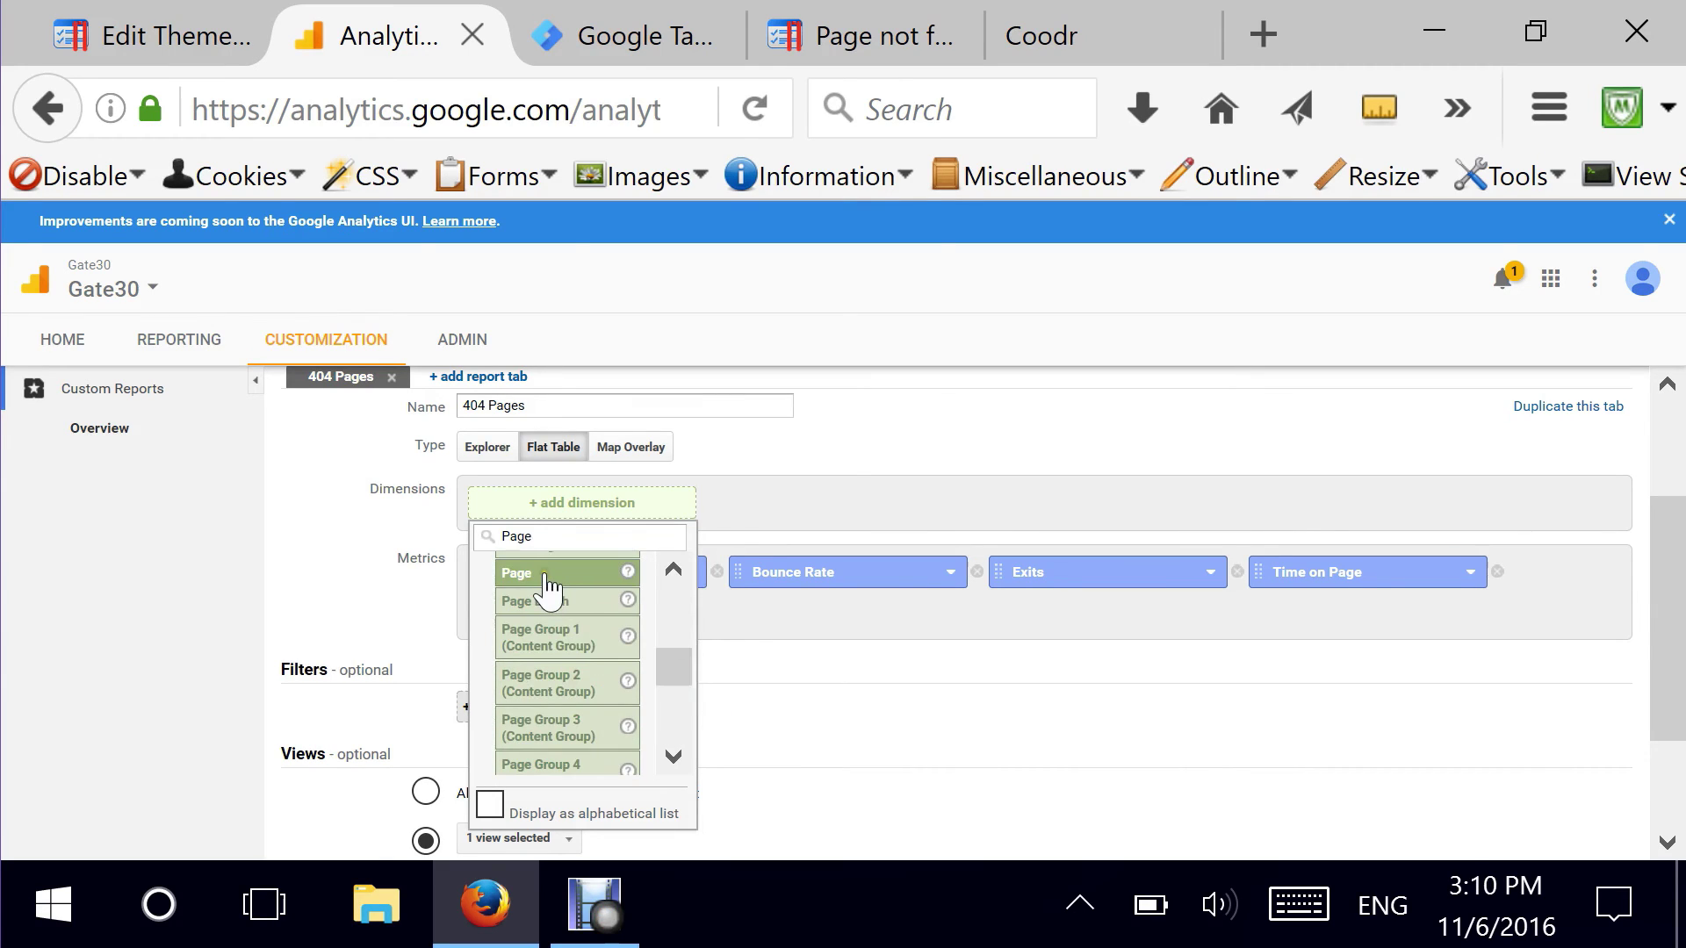
left_click(562, 575)
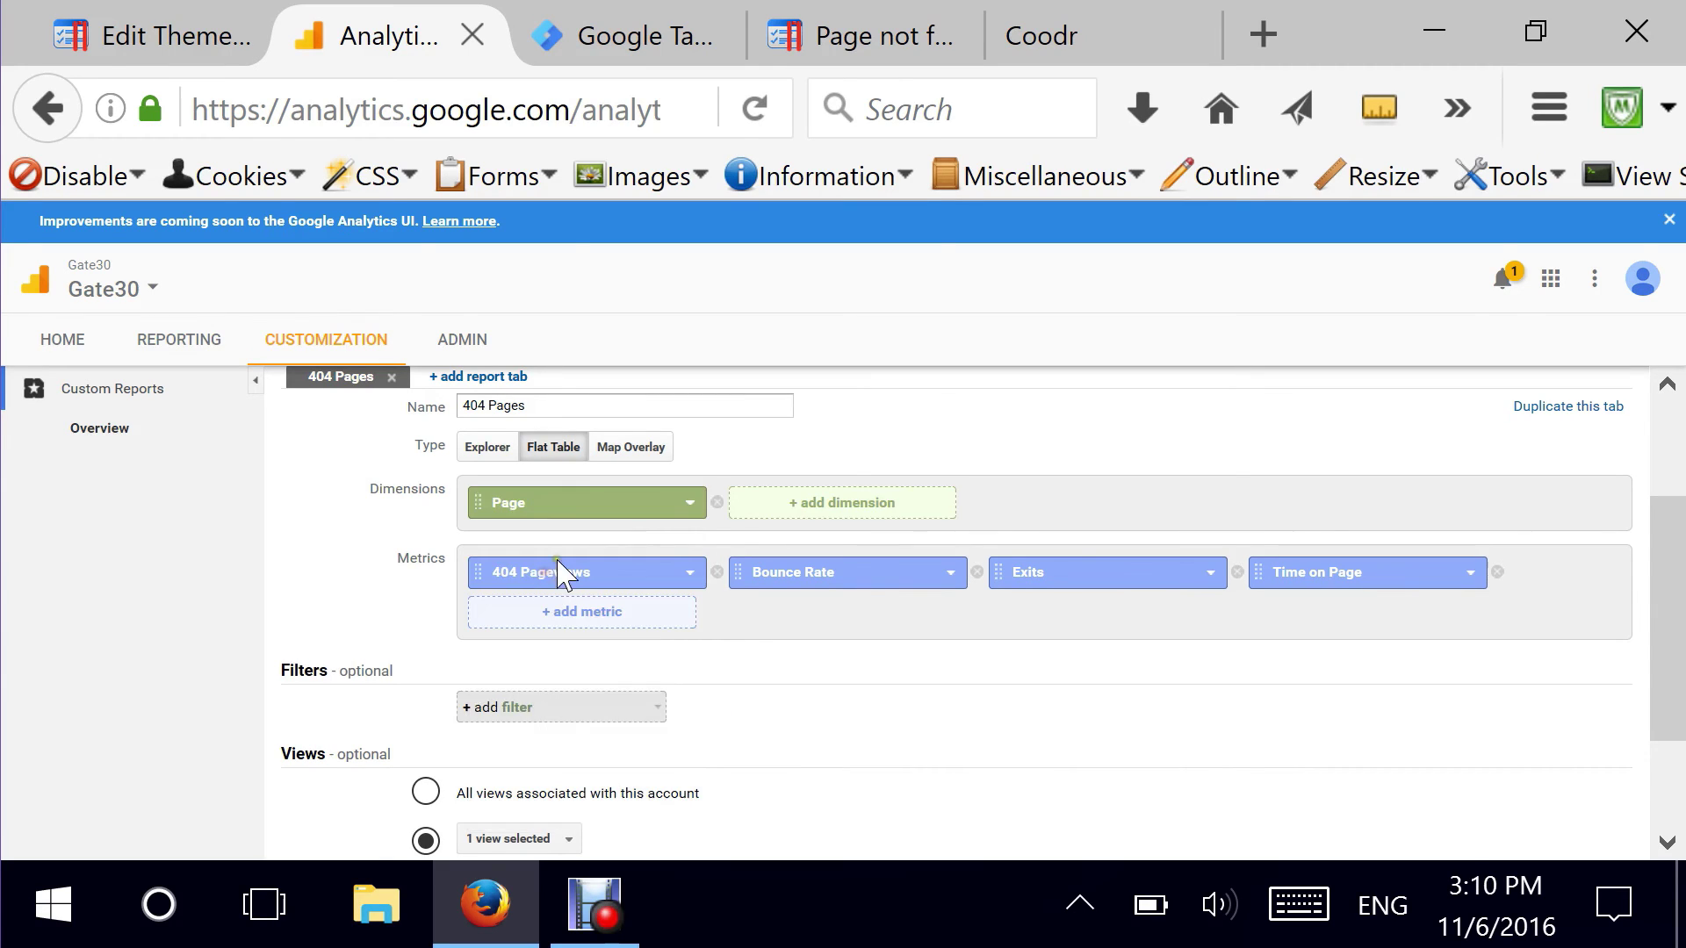
left_click(832, 518)
type("404")
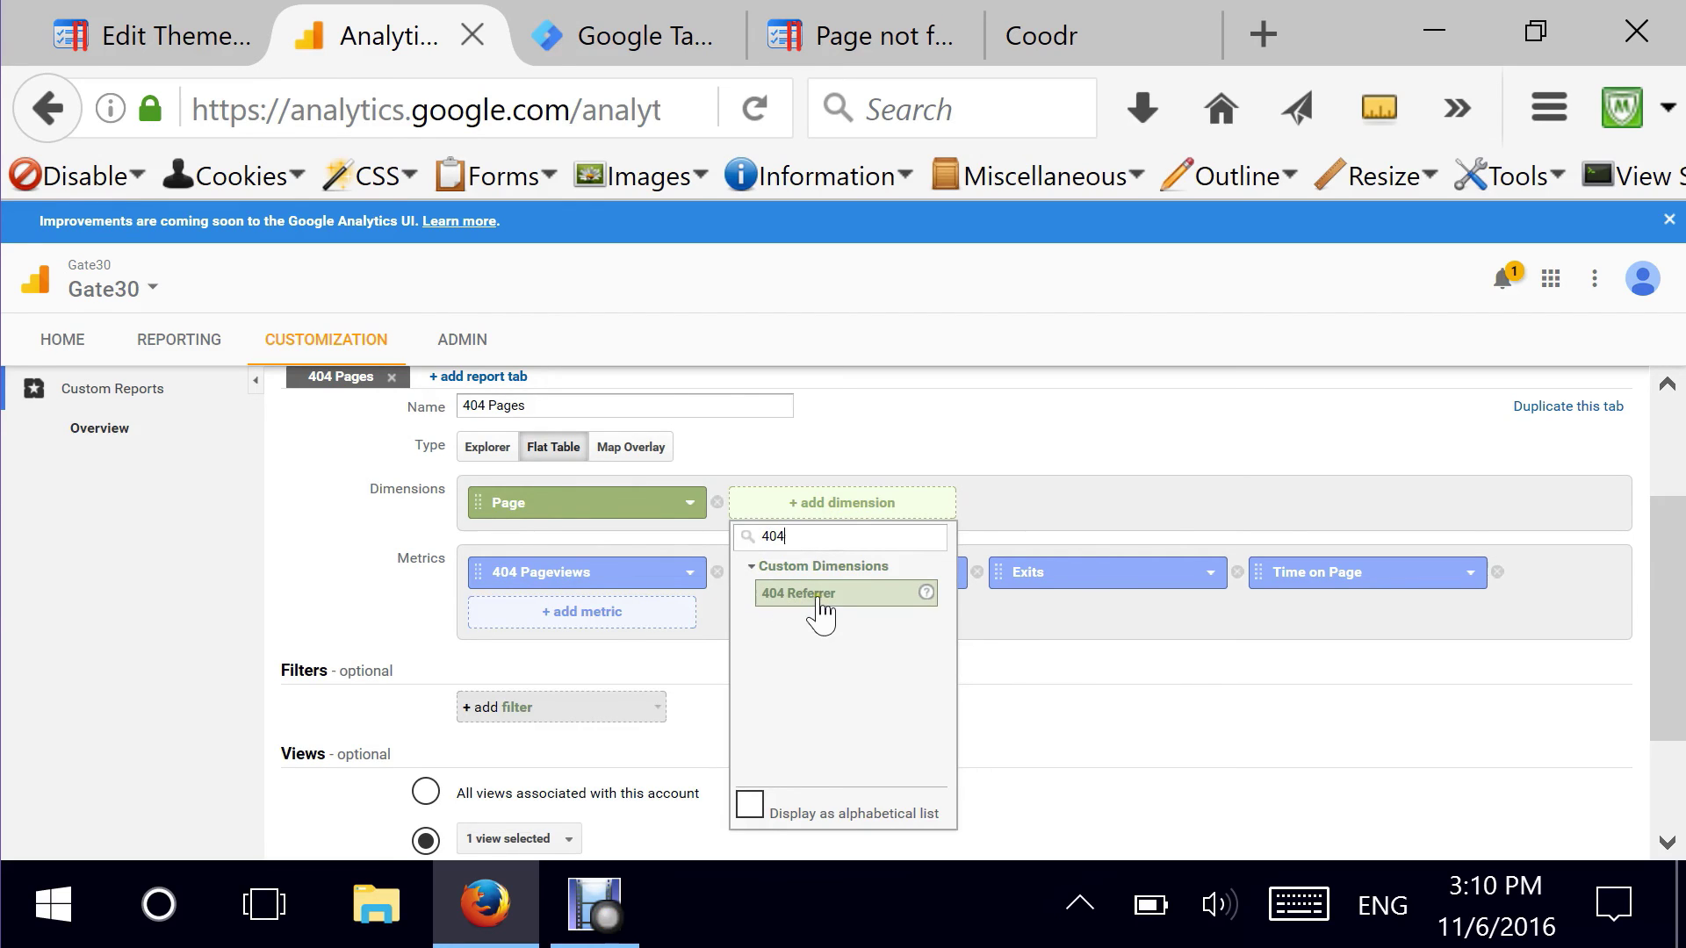
left_click(818, 602)
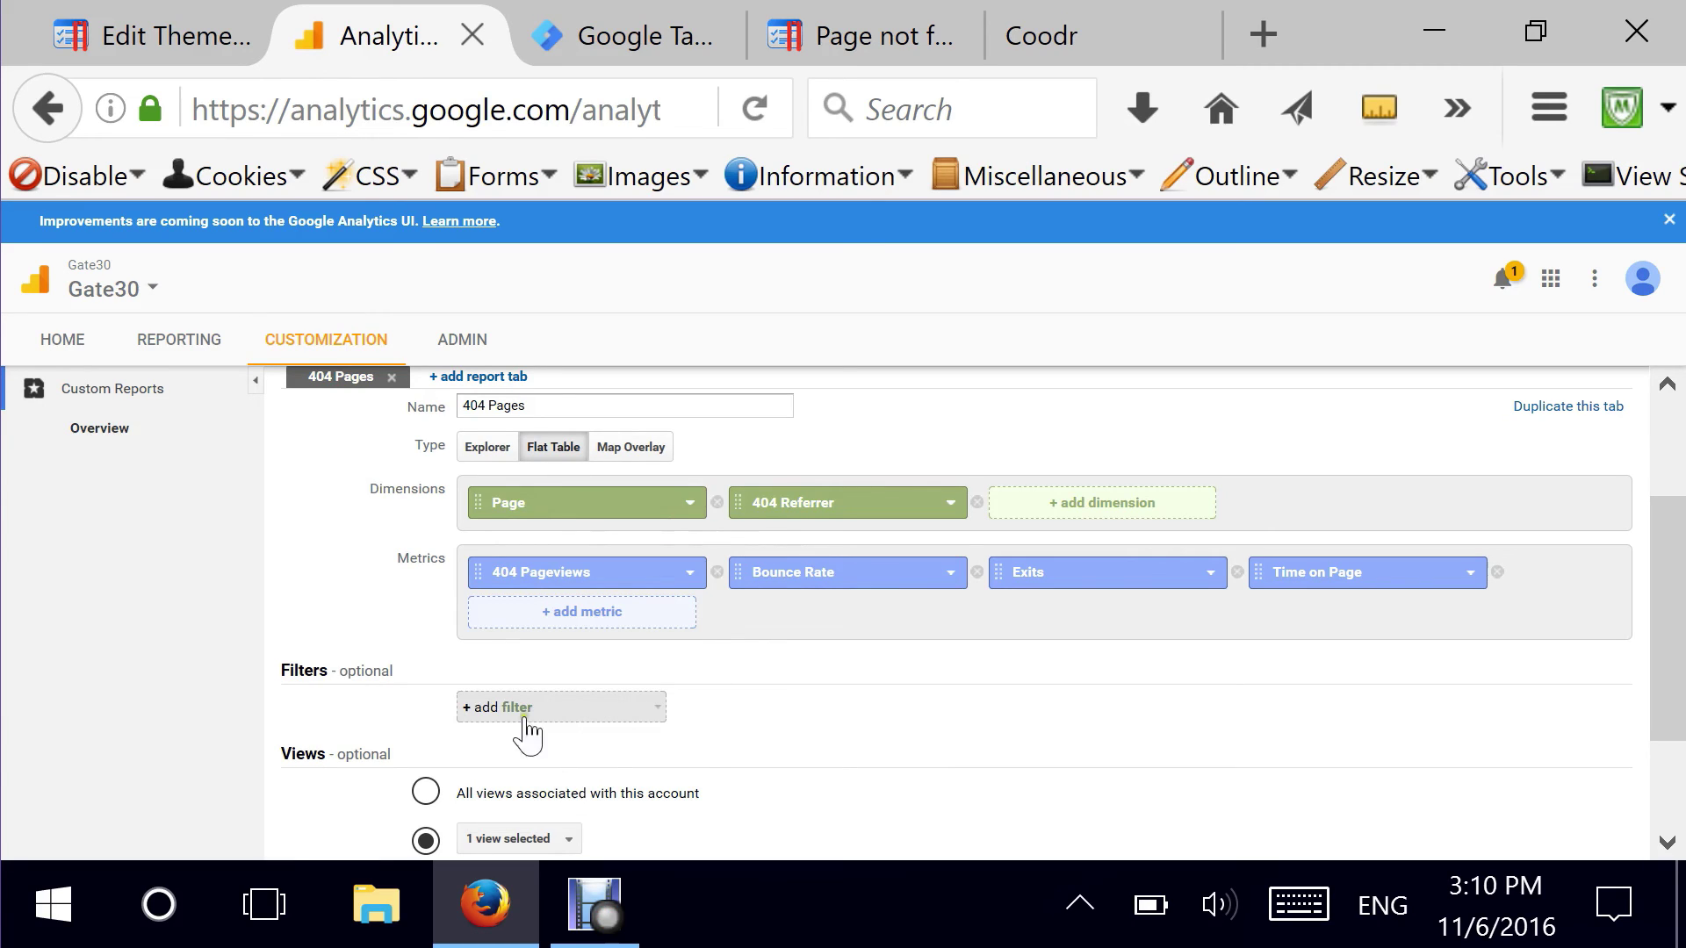
left_click(1680, 784)
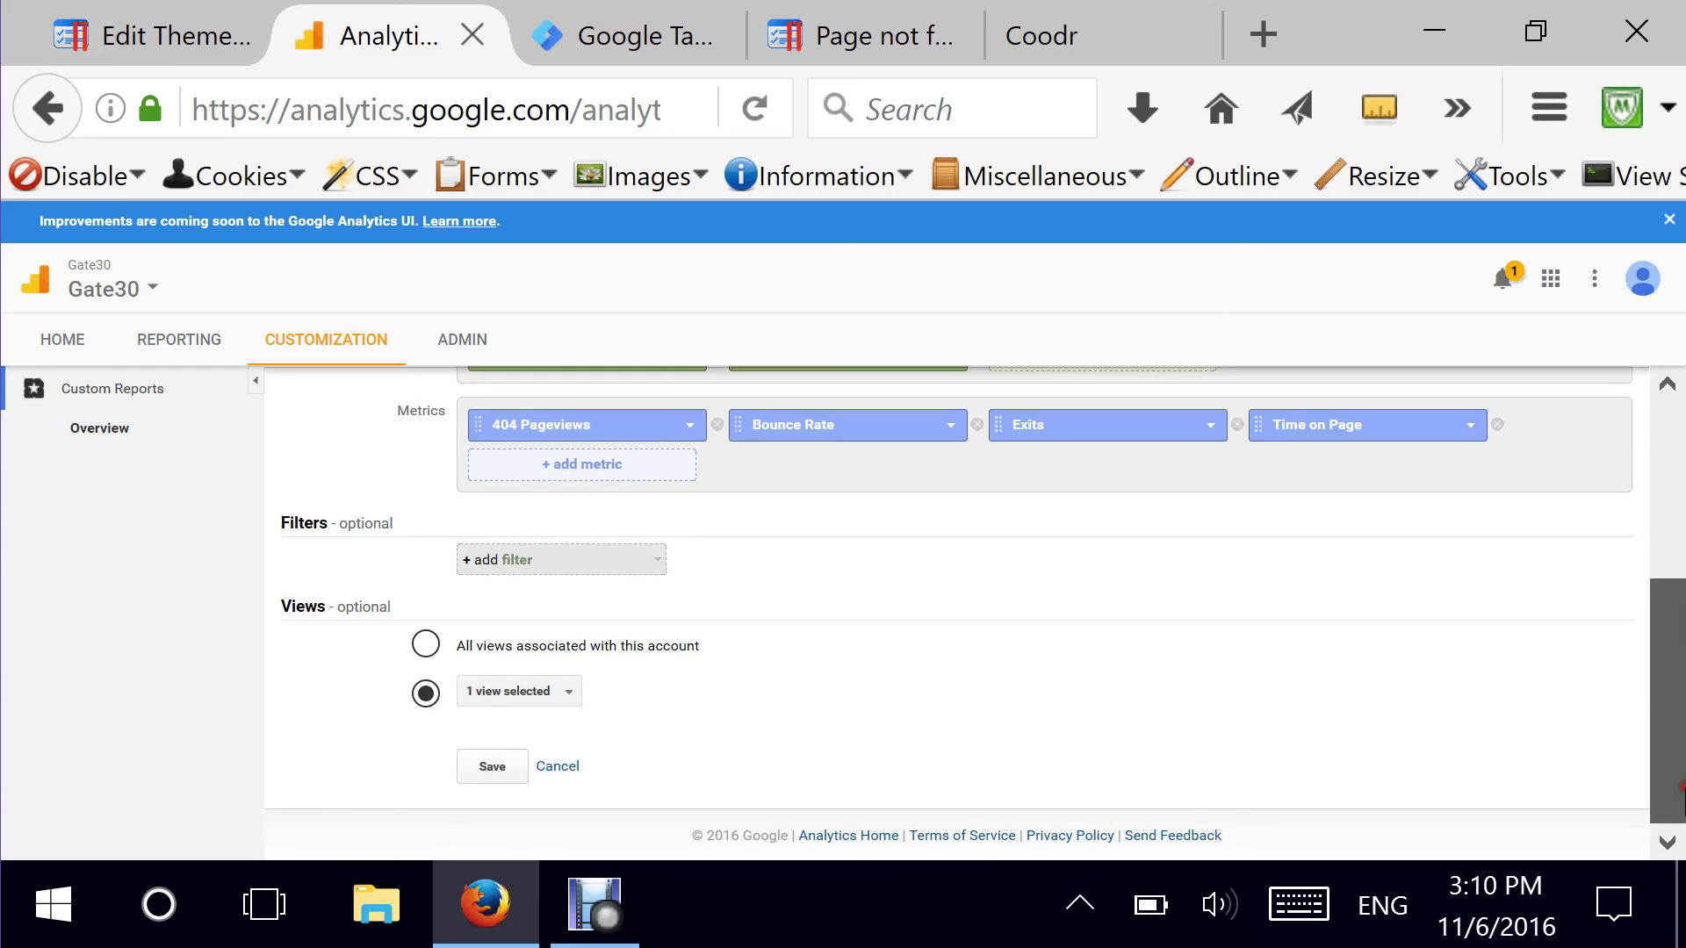
left_click(492, 773)
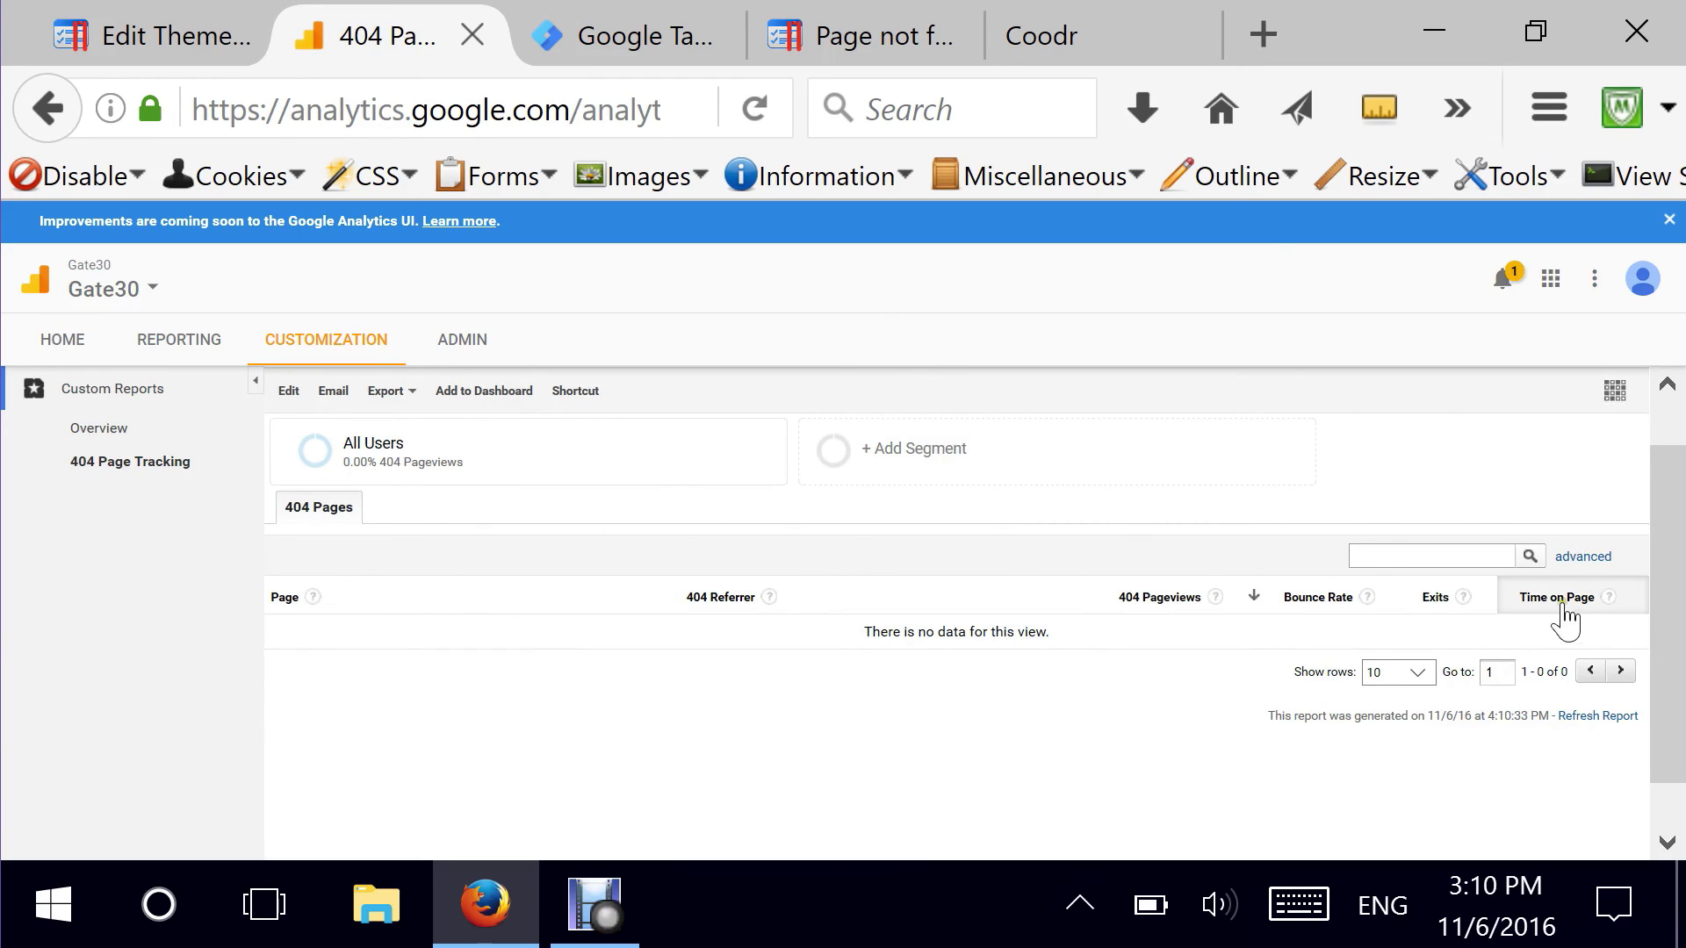
- Limit the 404 Page Tracking report's date range to Nov 6, 2016 only and look over the report table
scroll(1667, 474, "up", 1)
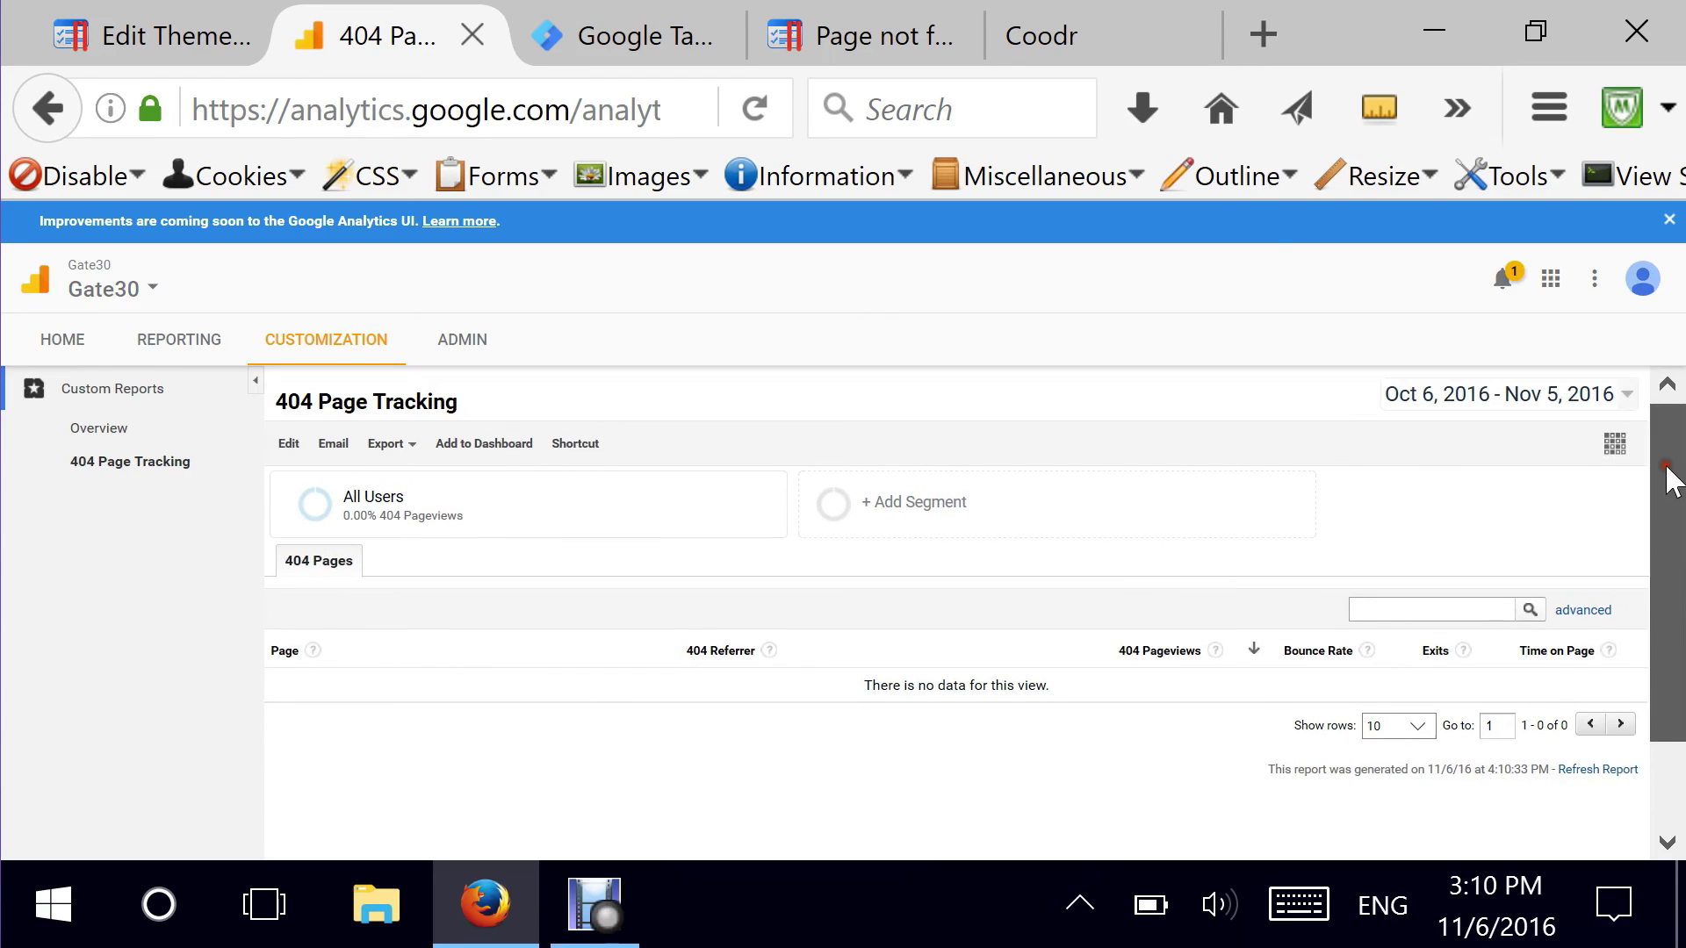
left_click(1627, 397)
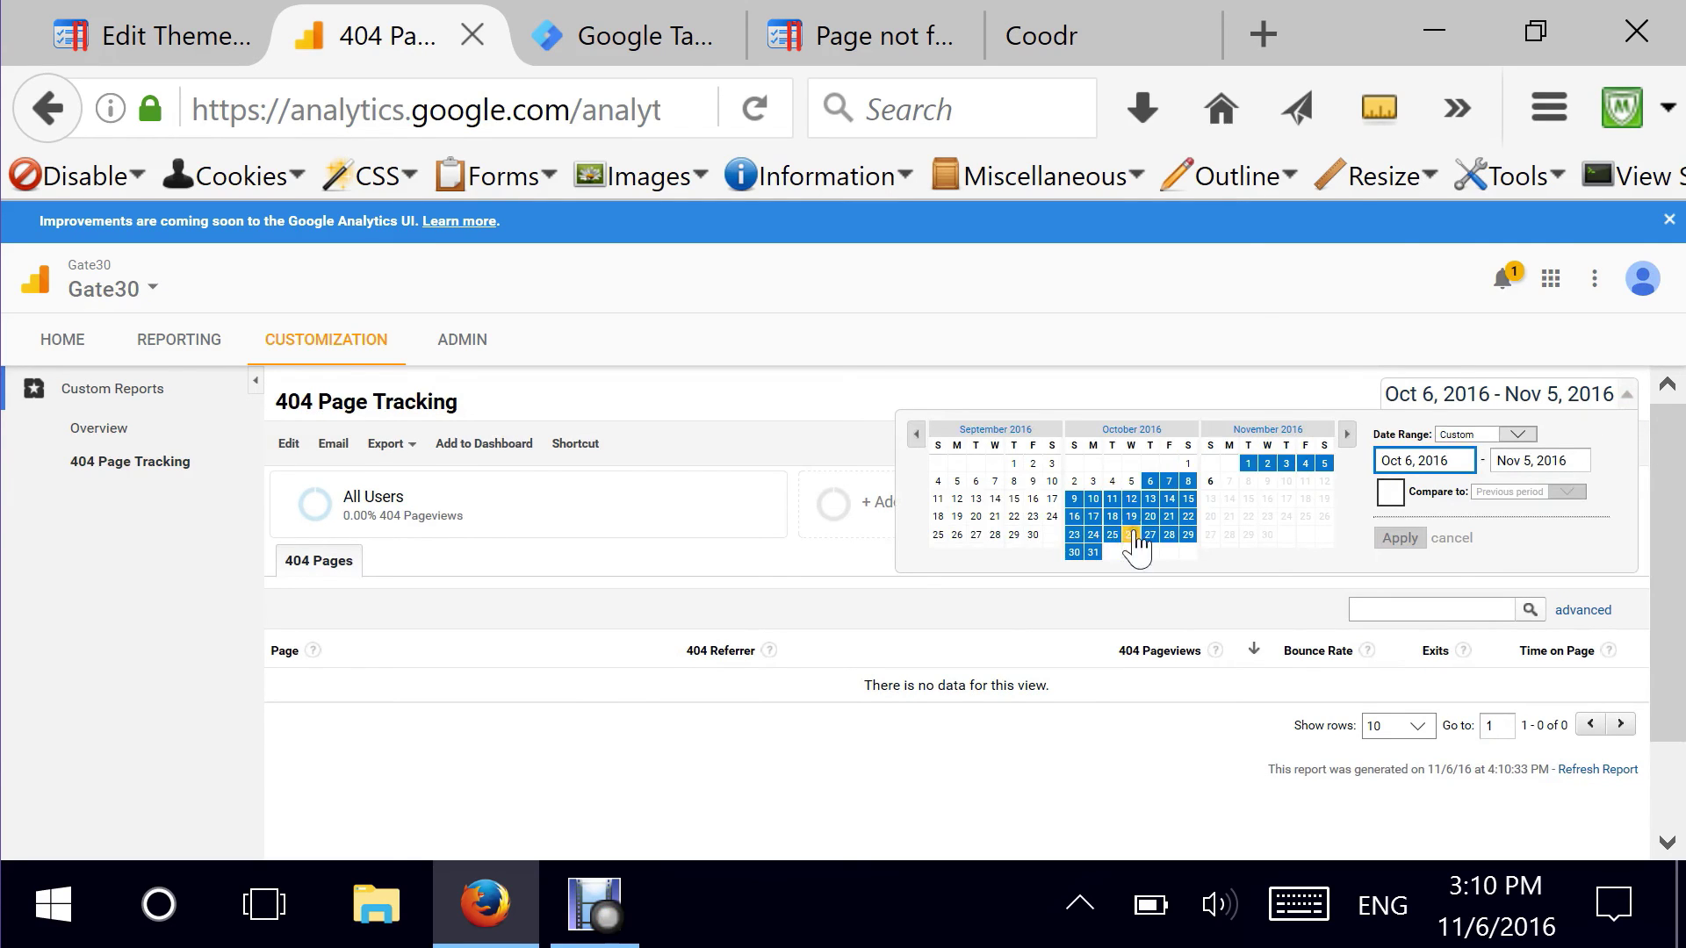
left_click(1210, 482)
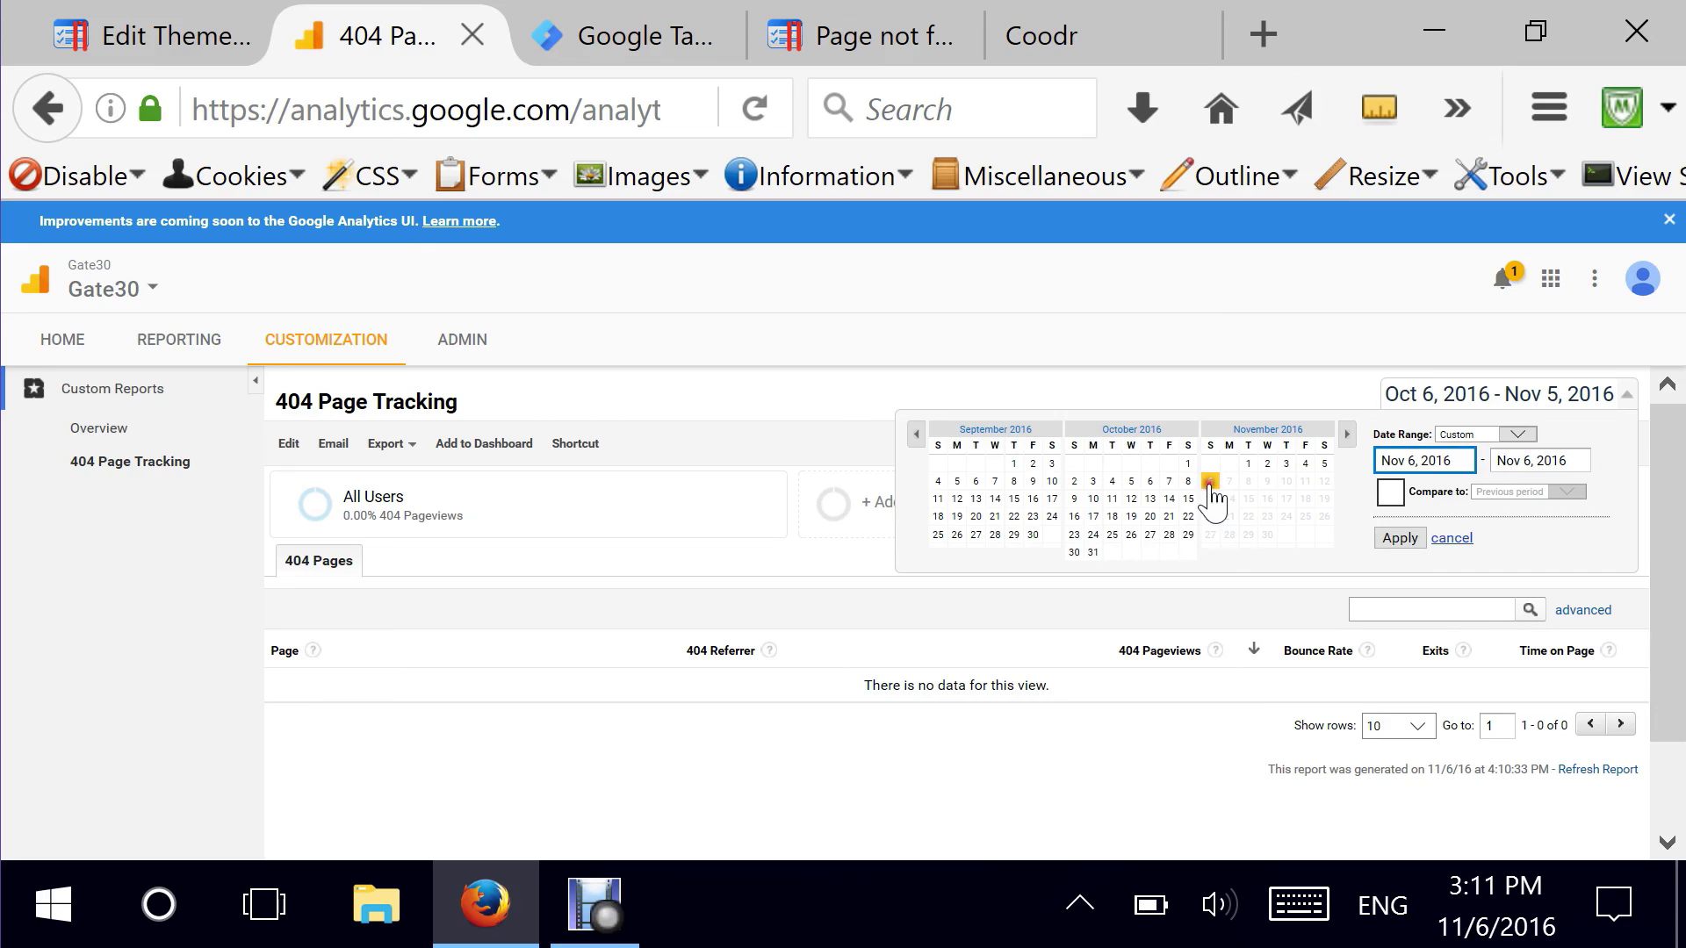
left_click(1400, 538)
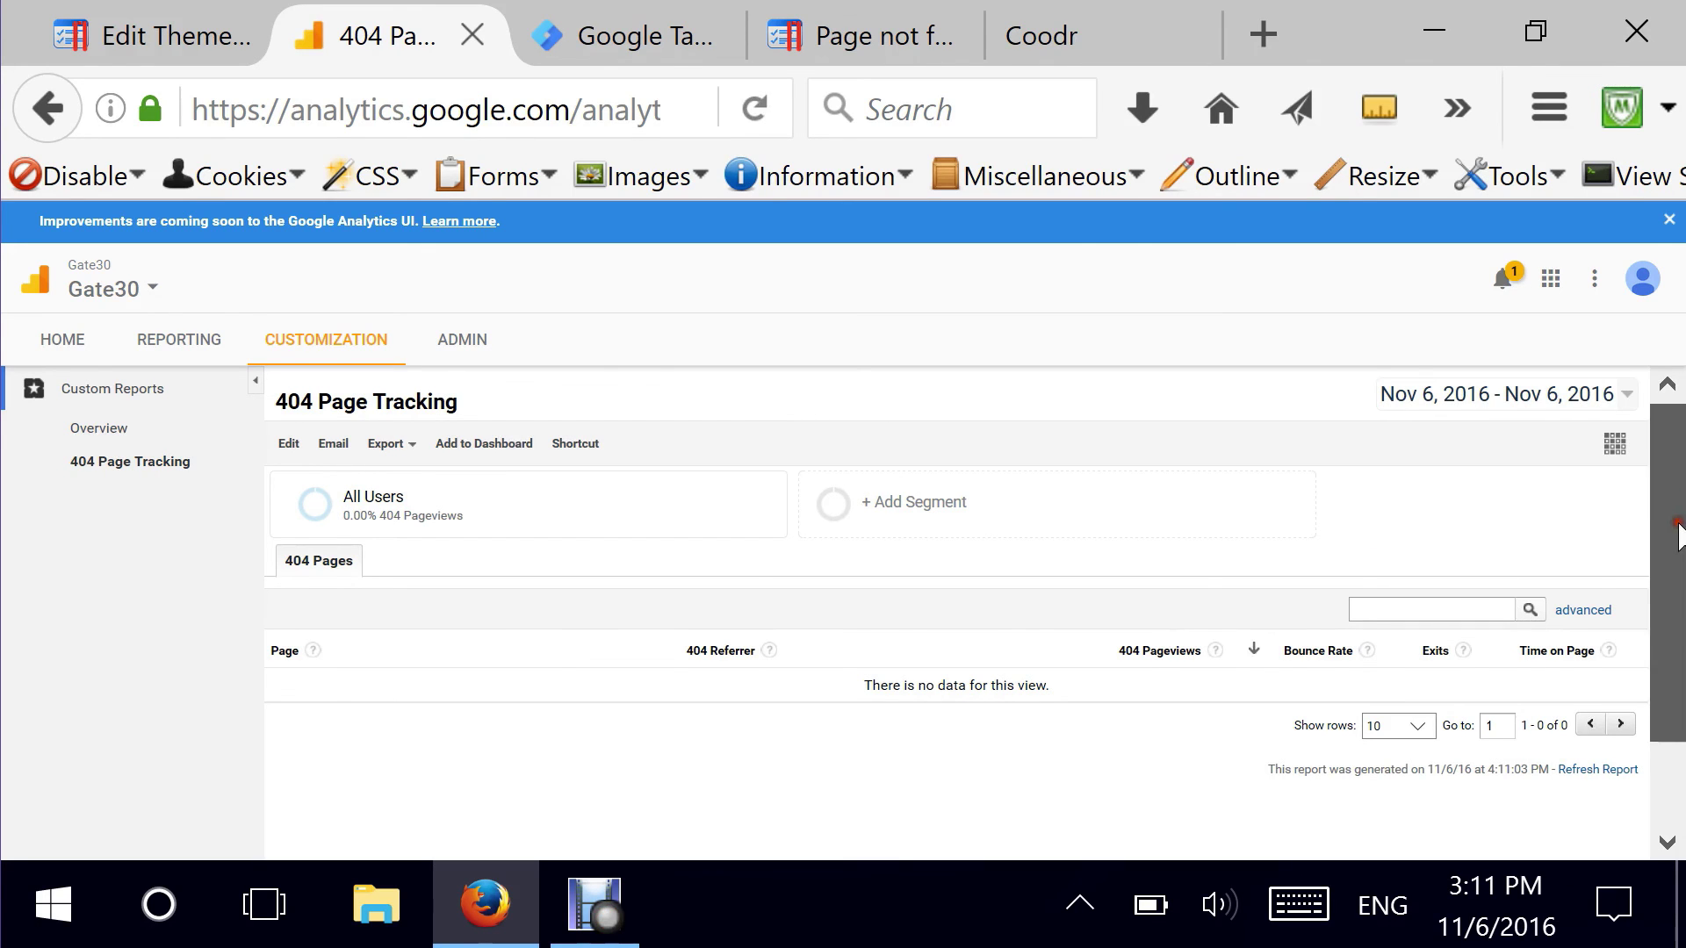
left_click_drag(1678, 531, 1569, 604)
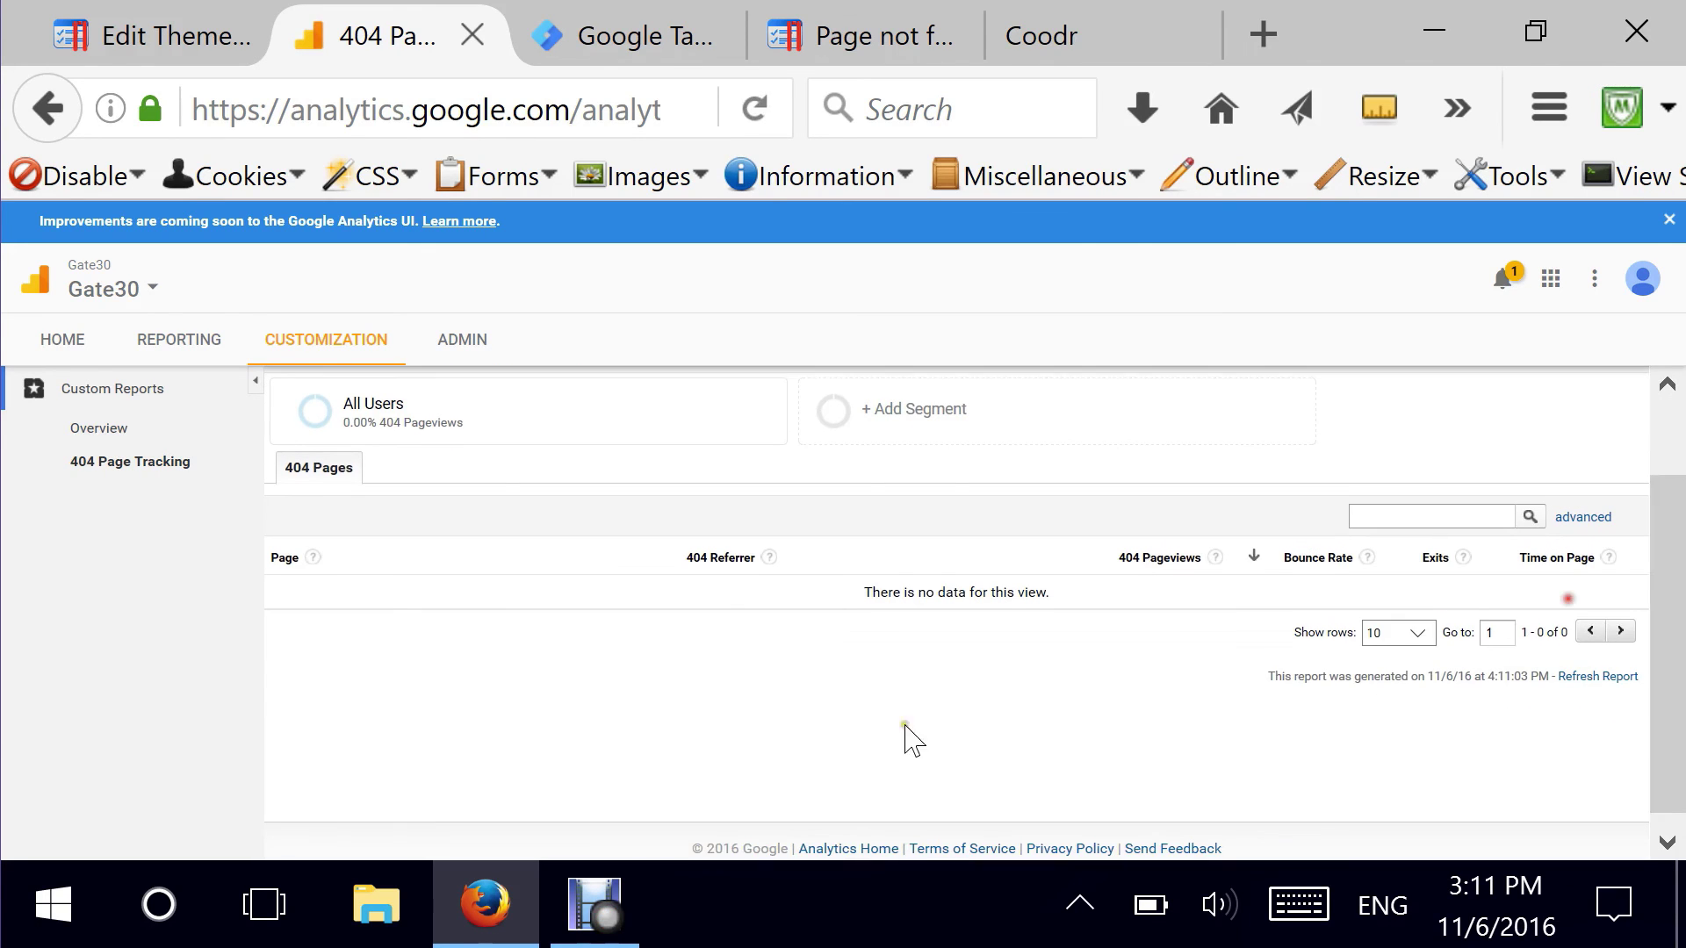
left_click_drag(1678, 570, 1669, 479)
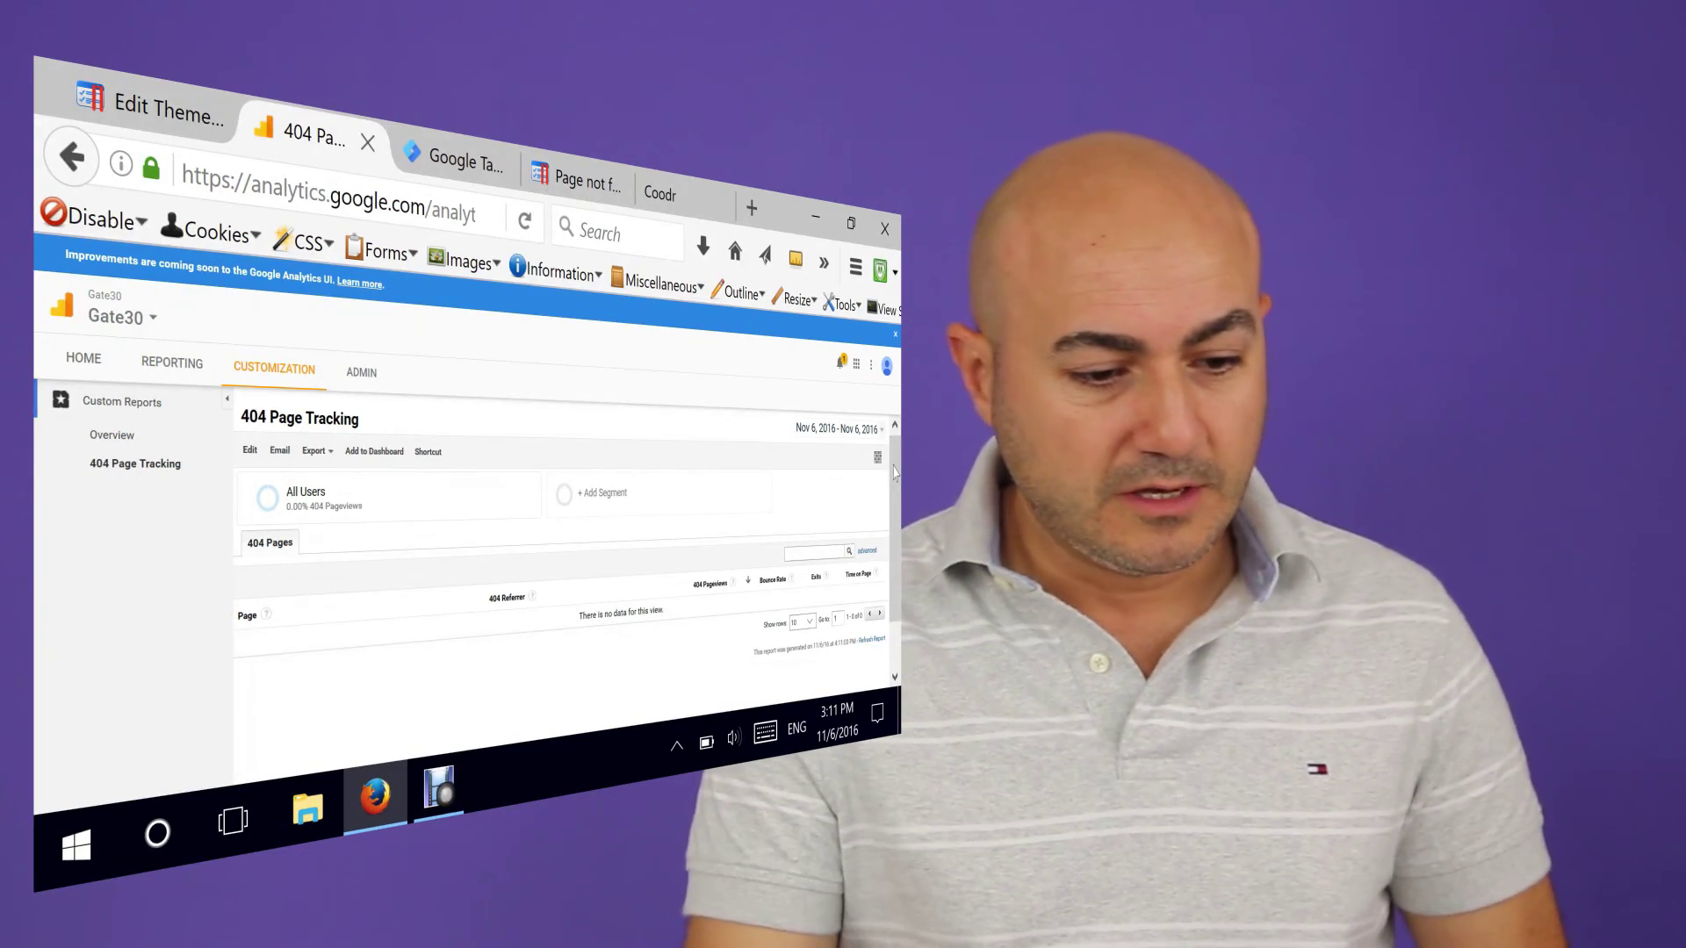
- Switch to the Google Tag Manager workspace of gate30.com
left_click(452, 161)
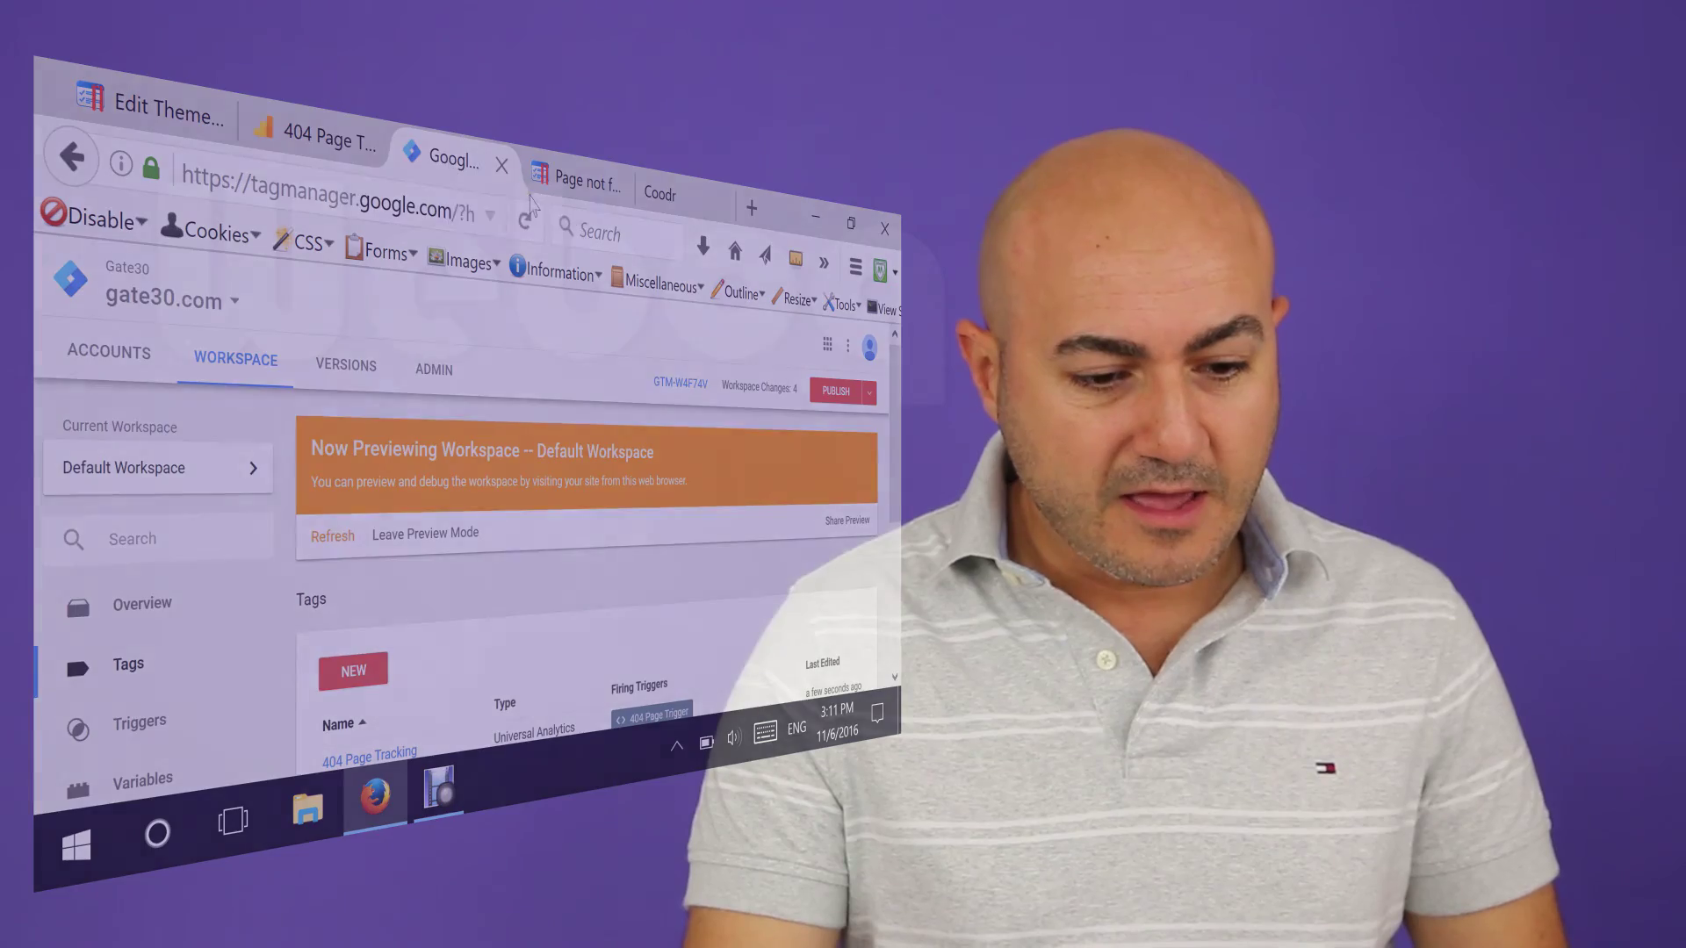